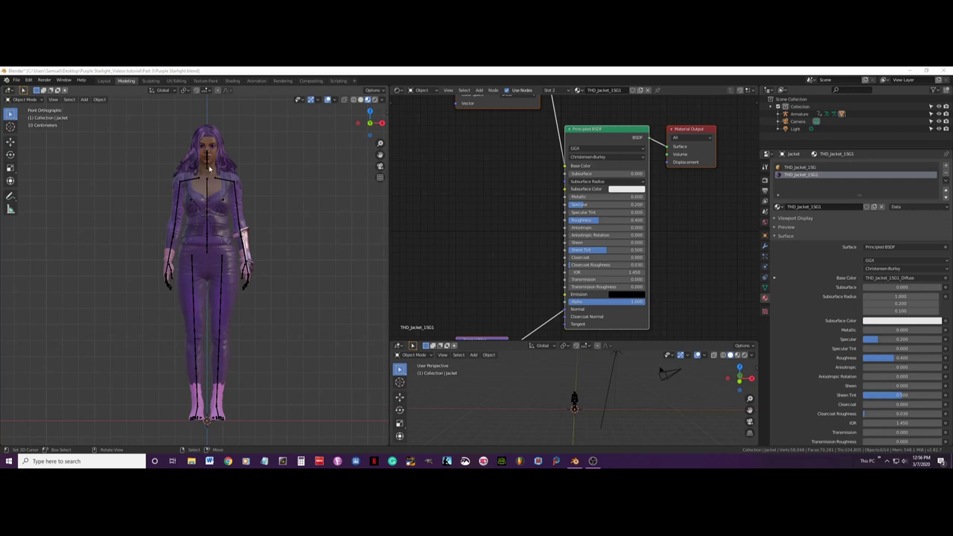
Clear the rotation of all the armature's bones in Pose Mode to put the character in a T-pose, and return to Object Mode
{"action": "middle_click_drag", "start_coordinate": [212, 156], "coordinate": [218, 225]}
{"action": "key", "text": "KP_1"}
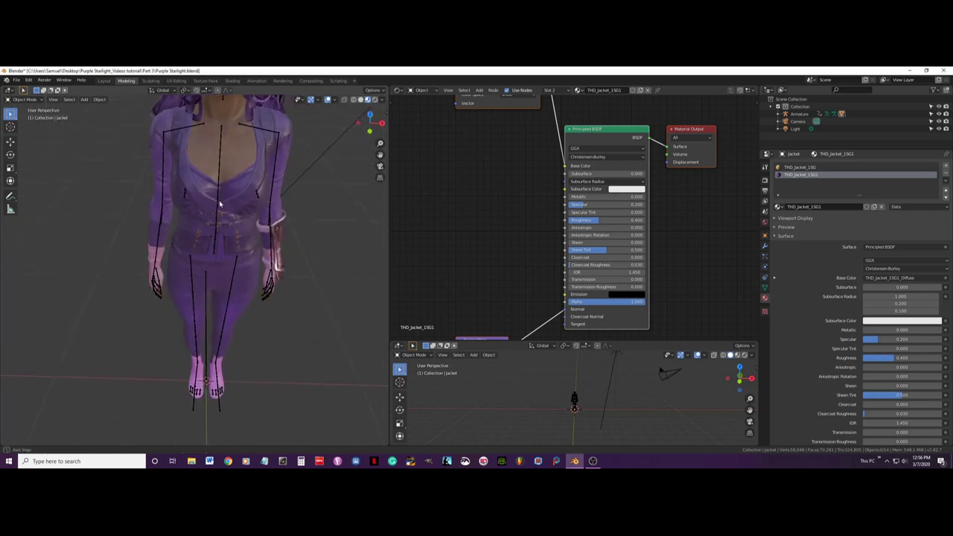
{"action": "scroll", "coordinate": [216, 223], "scroll_direction": "up", "scroll_amount": 4}
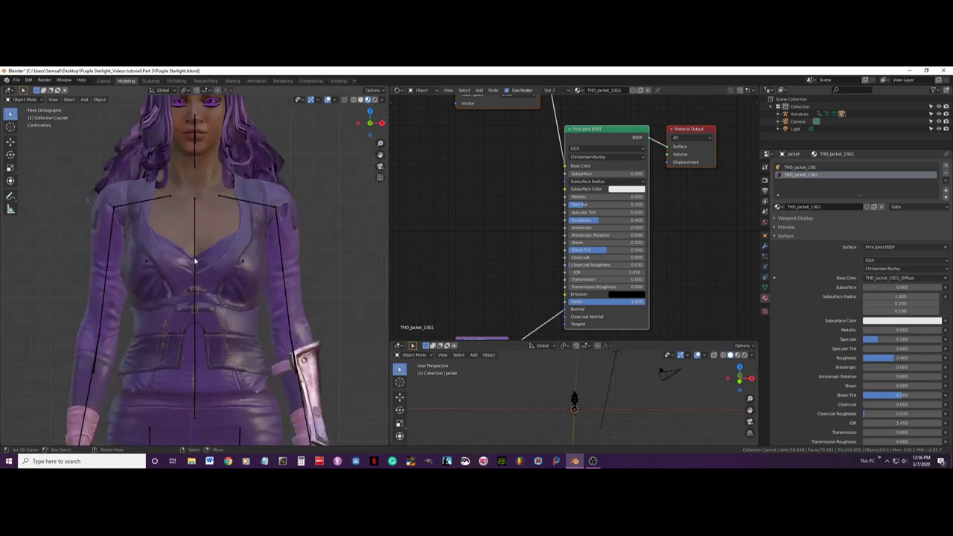
{"action": "left_click", "coordinate": [195, 260]}
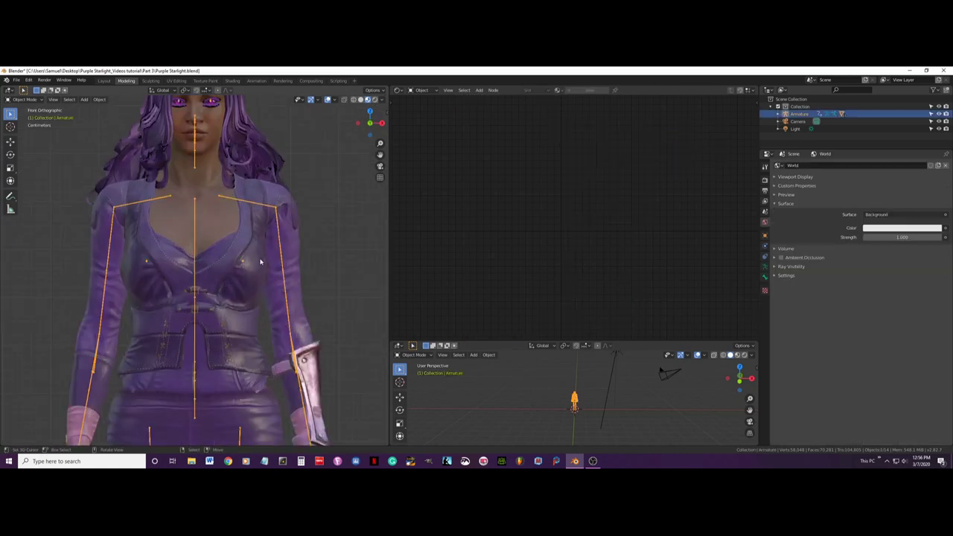
{"action": "left_click", "coordinate": [23, 99]}
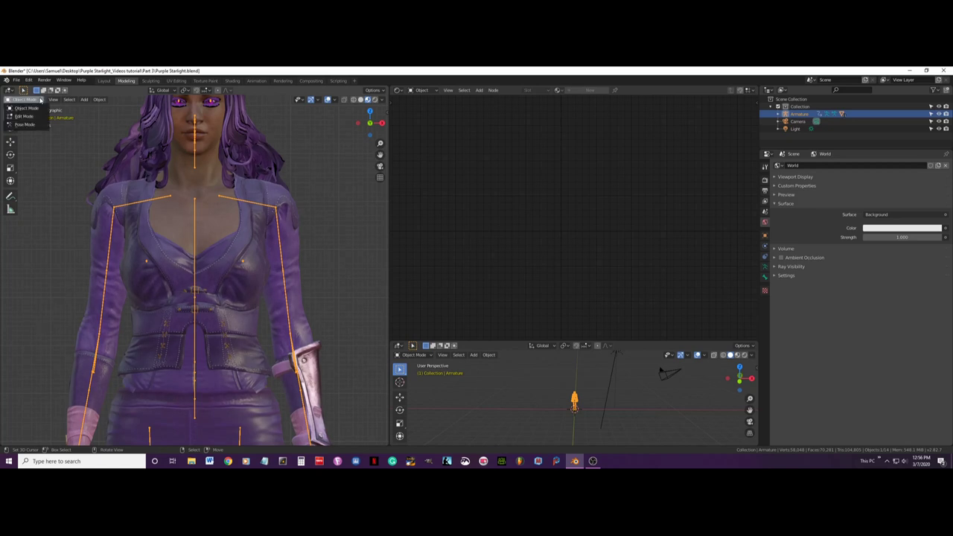
{"action": "left_click", "coordinate": [22, 127]}
{"action": "scroll", "coordinate": [259, 292], "scroll_direction": "down", "scroll_amount": 4}
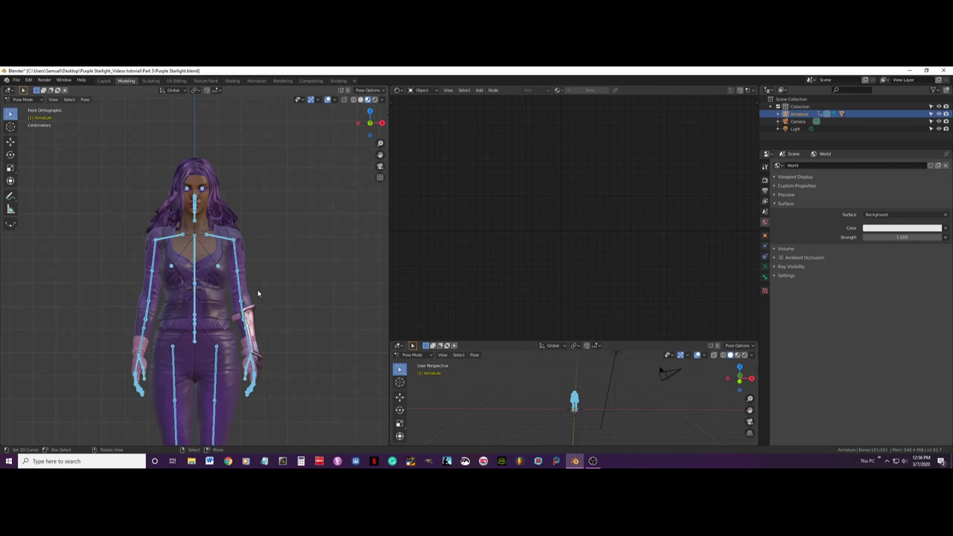
{"action": "key", "text": "alt"}
{"action": "key", "text": "alt+r"}
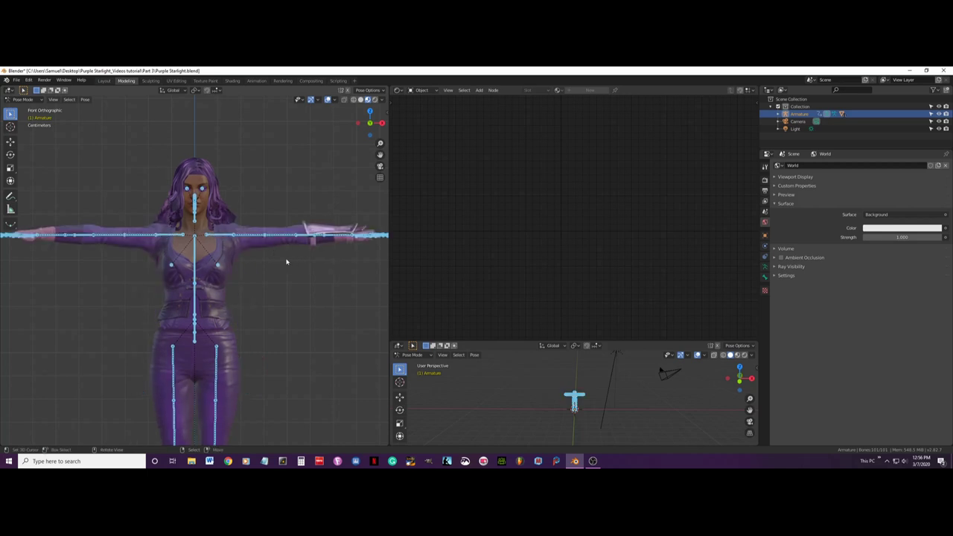
{"action": "middle_click_drag", "start_coordinate": [293, 261], "coordinate": [260, 269]}
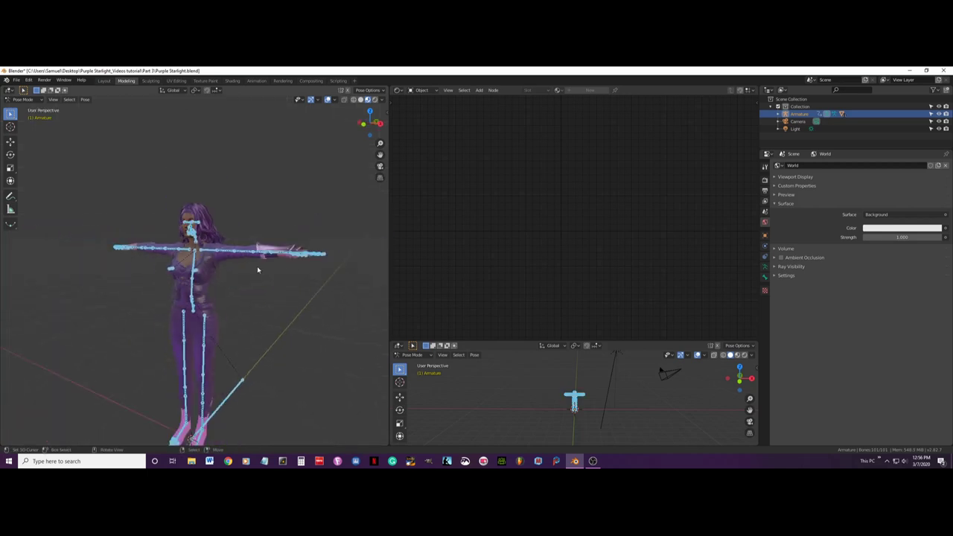
{"action": "left_click", "coordinate": [23, 99]}
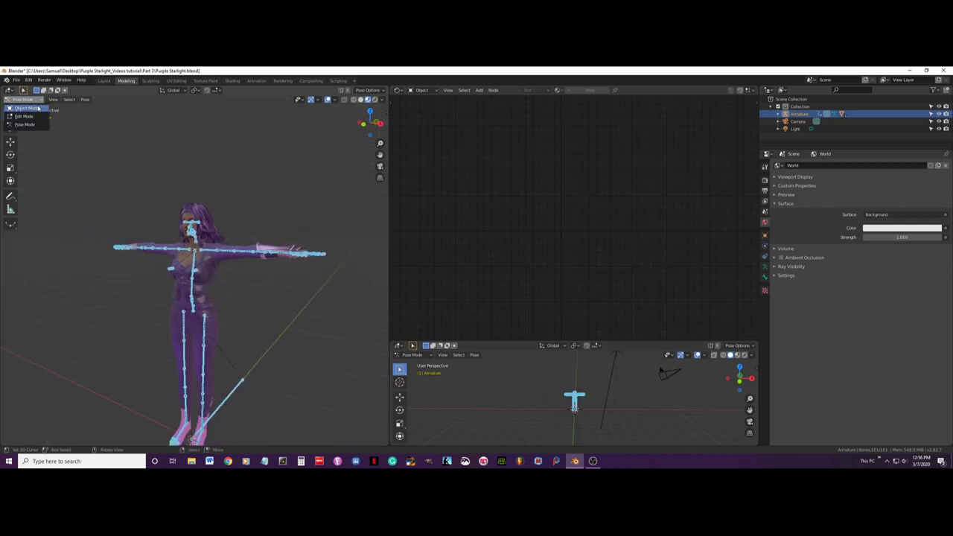
{"action": "left_click", "coordinate": [24, 108]}
Enter Edit Mode on the character's jacket, deselect its whole mesh and switch to face selection
{"action": "scroll", "coordinate": [220, 301], "scroll_direction": "up", "scroll_amount": 5}
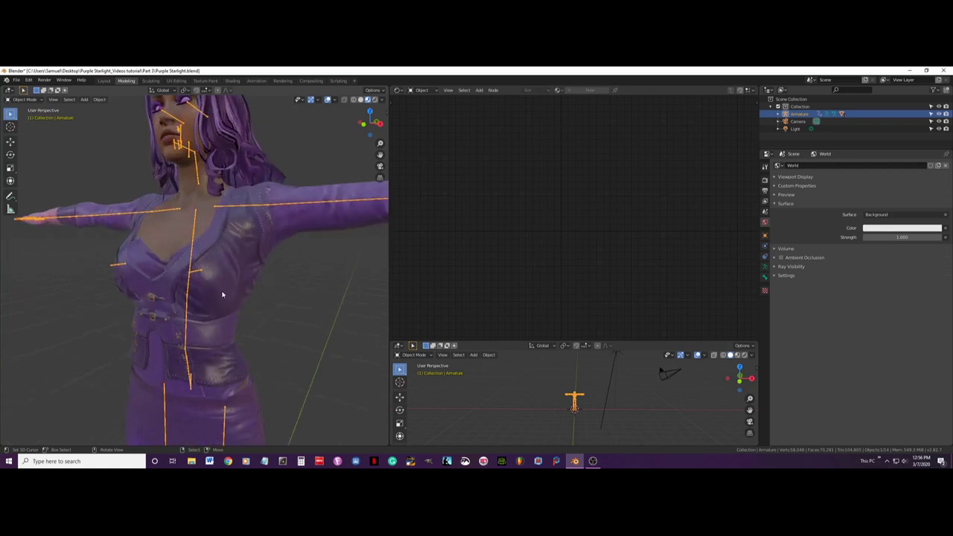
{"action": "left_click", "coordinate": [222, 294]}
{"action": "mouse_move", "coordinate": [222, 294]}
{"action": "middle_mouse_down"}
{"action": "mouse_move", "coordinate": [234, 288]}
{"action": "mouse_move", "coordinate": [230, 298]}
{"action": "middle_mouse_up"}
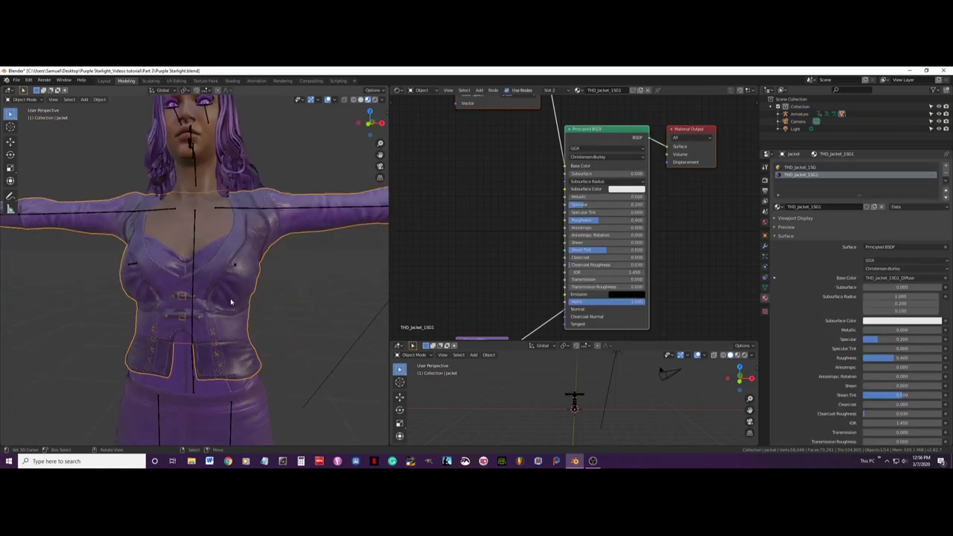
{"action": "left_click", "coordinate": [41, 102]}
{"action": "left_click", "coordinate": [34, 116]}
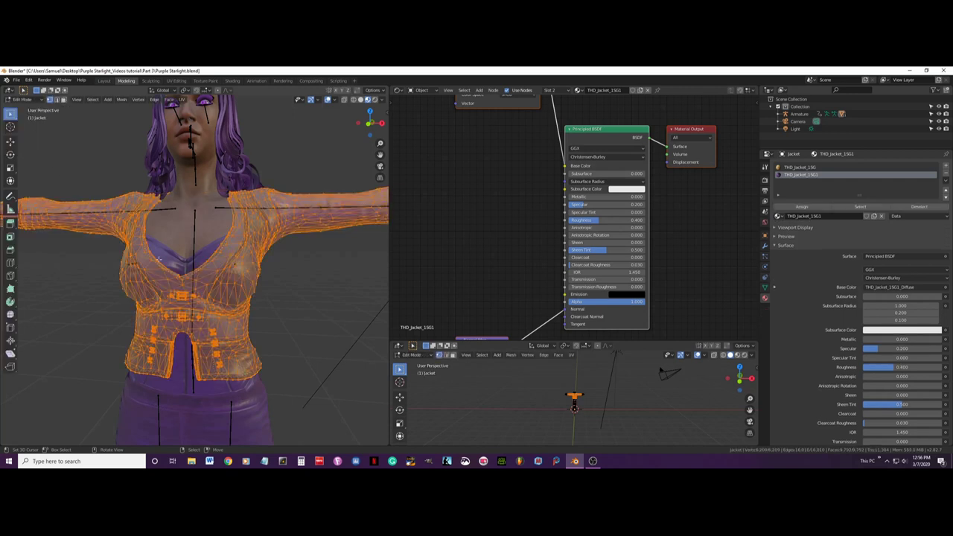
{"action": "scroll", "coordinate": [249, 321], "scroll_direction": "up", "scroll_amount": 3}
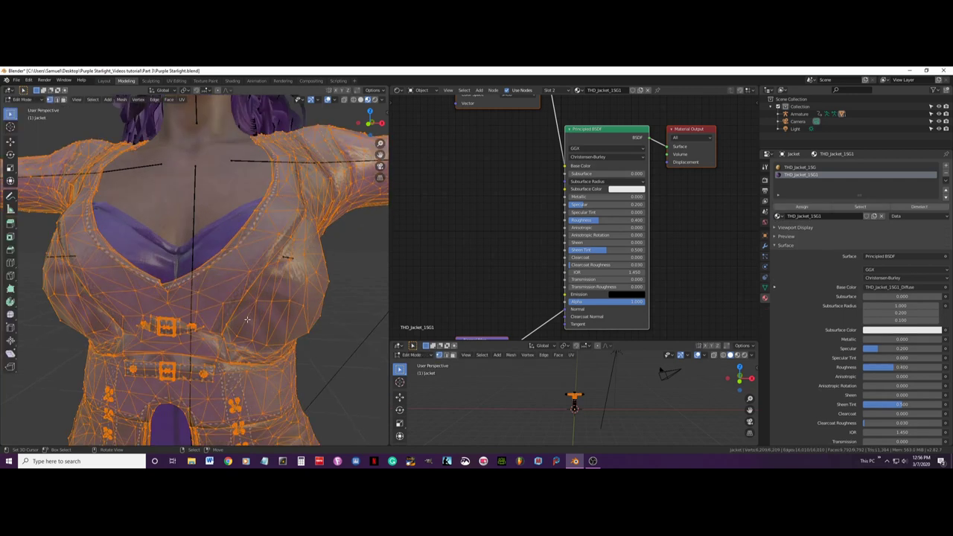
{"action": "key", "text": "alt+a"}
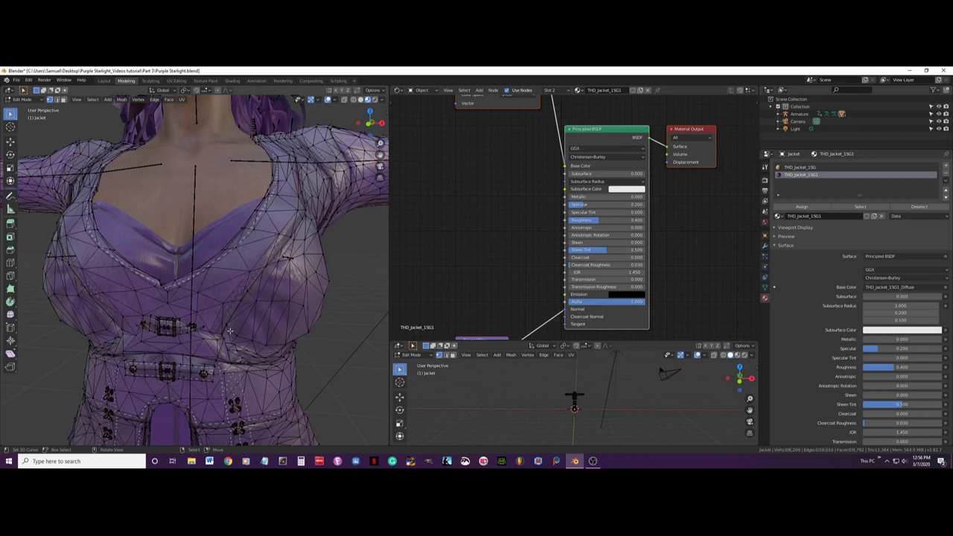
{"action": "left_click", "coordinate": [63, 99]}
{"action": "scroll", "coordinate": [246, 343], "scroll_direction": "down", "scroll_amount": 2}
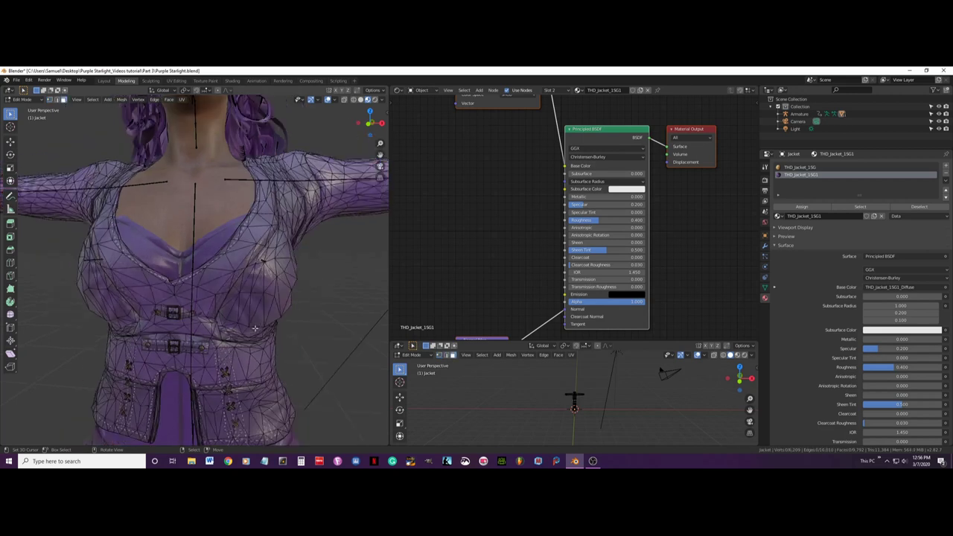
Select the jacket's buckle and stud faces by their THD_Jacket_1SG material and delete those faces
{"action": "middle_click_drag", "start_coordinate": [247, 345], "coordinate": [262, 270], "text": "shift"}
{"action": "scroll", "coordinate": [260, 271], "scroll_direction": "up", "scroll_amount": 5}
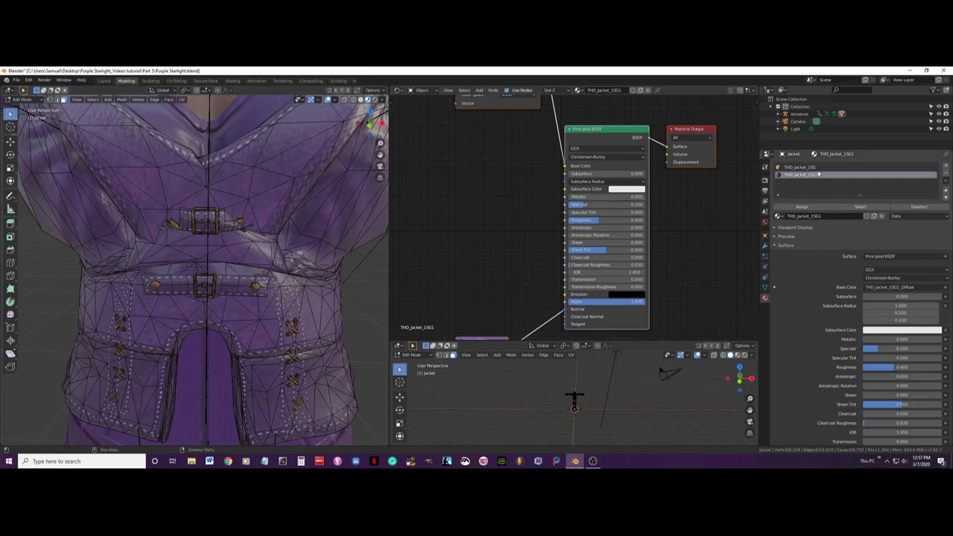
{"action": "left_click", "coordinate": [799, 168]}
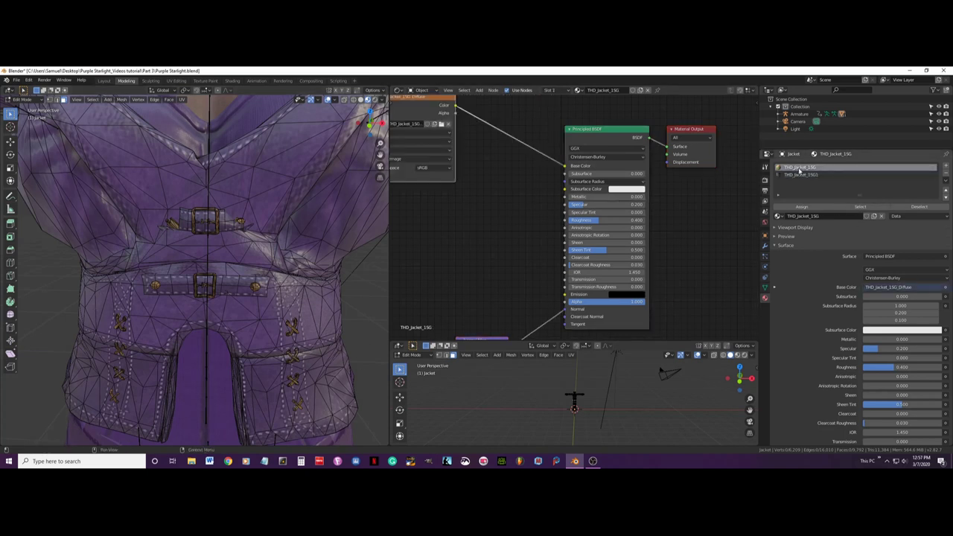
{"action": "left_click", "coordinate": [860, 206]}
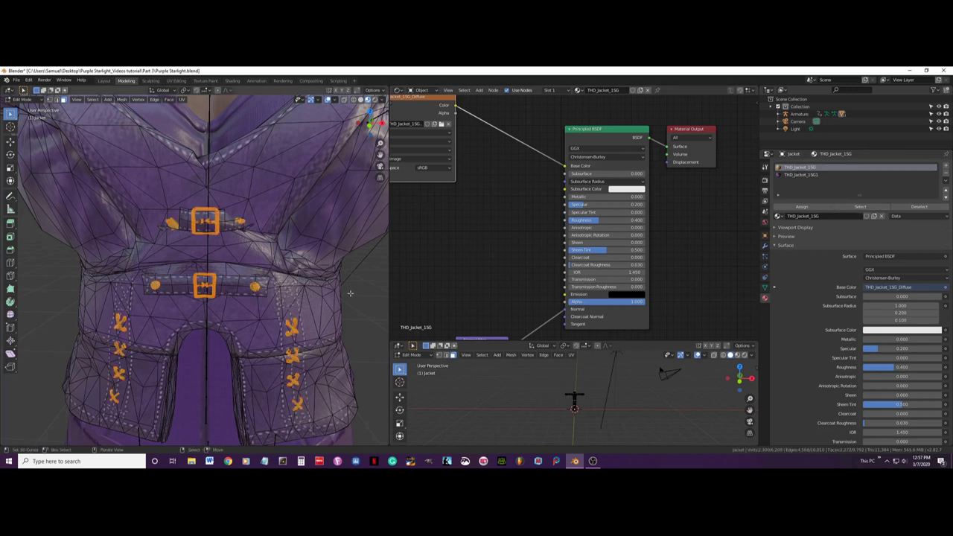
{"action": "key", "text": "x"}
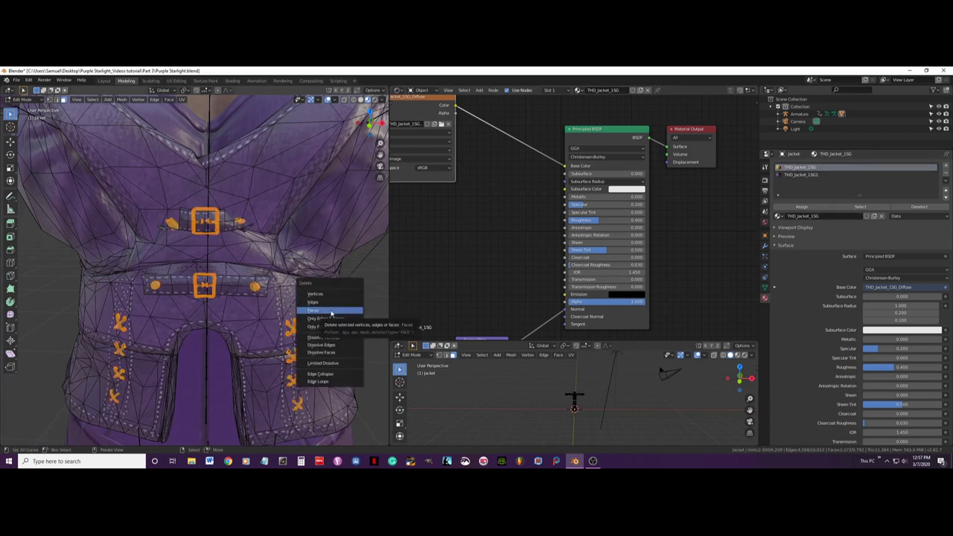
{"action": "left_click", "coordinate": [331, 313]}
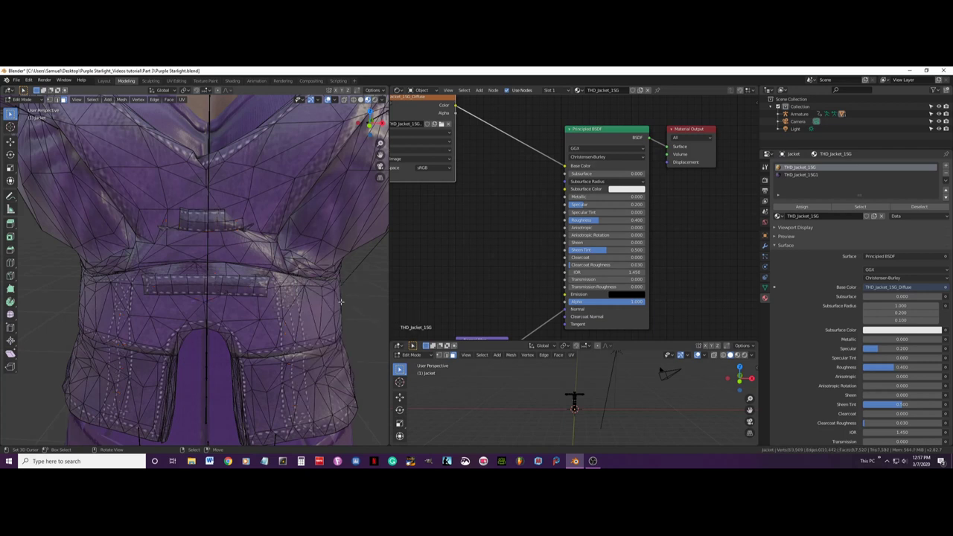
Delete the linked faces of the two small belt straps on the jacket's front and return to Object Mode
{"action": "left_click", "coordinate": [192, 280]}
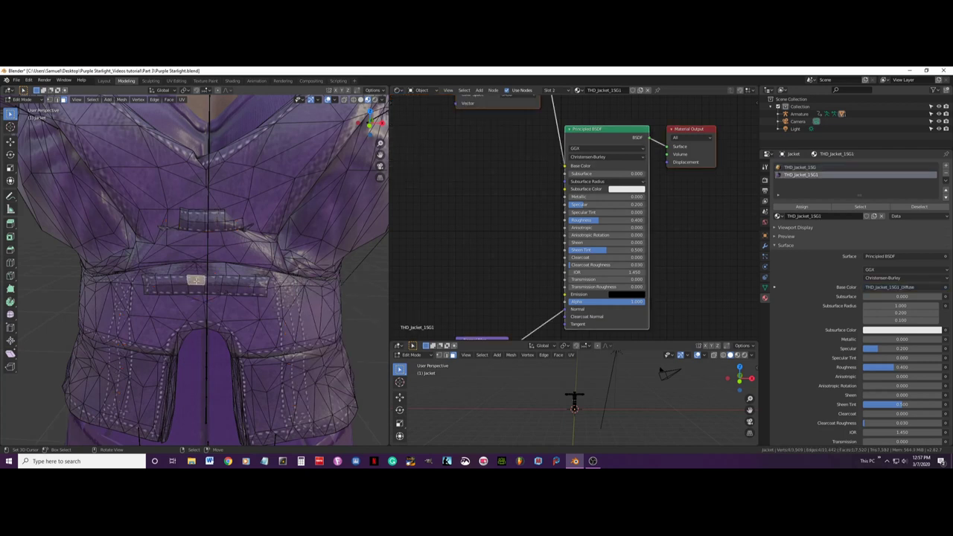
{"action": "left_click", "coordinate": [196, 217], "text": "ctrl"}
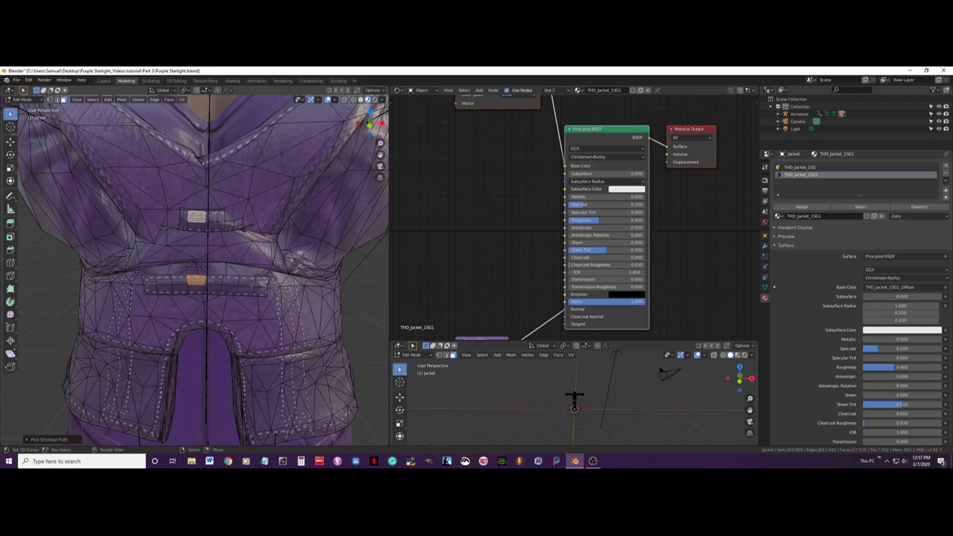
{"action": "key", "text": "ctrl+l"}
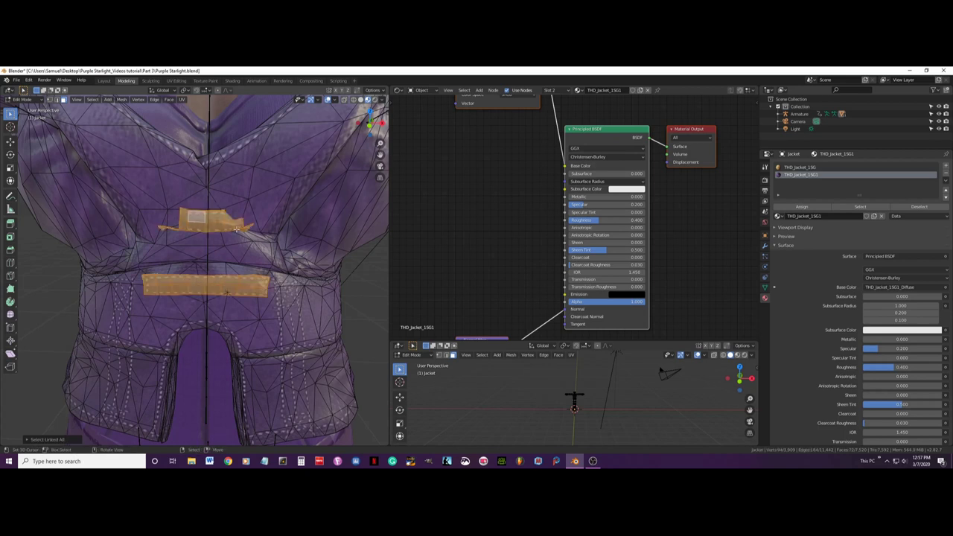
{"action": "key", "text": "x"}
{"action": "left_click", "coordinate": [248, 236]}
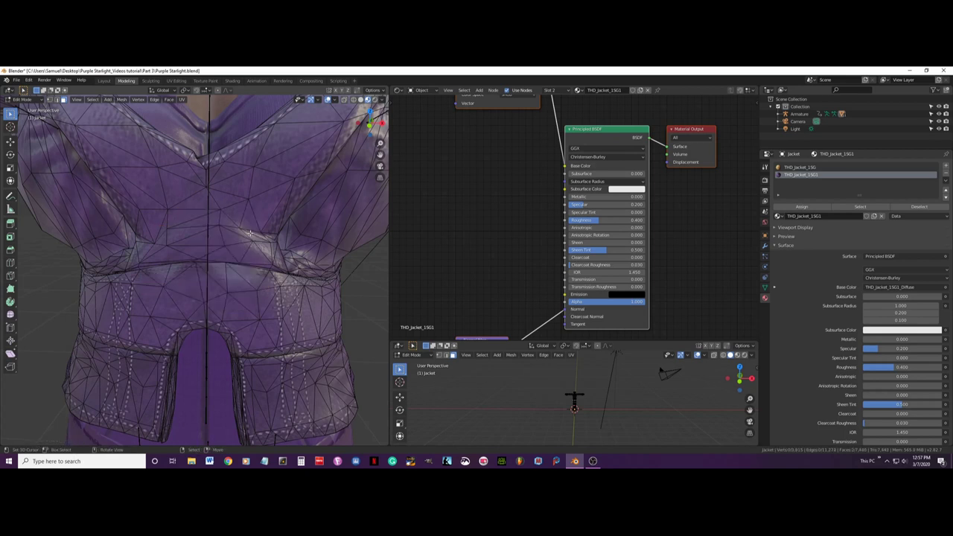
{"action": "scroll", "coordinate": [239, 253], "scroll_direction": "down", "scroll_amount": 4}
{"action": "scroll", "coordinate": [231, 263], "scroll_direction": "up", "scroll_amount": 3}
{"action": "middle_click_drag", "start_coordinate": [230, 265], "coordinate": [231, 267], "text": "shift"}
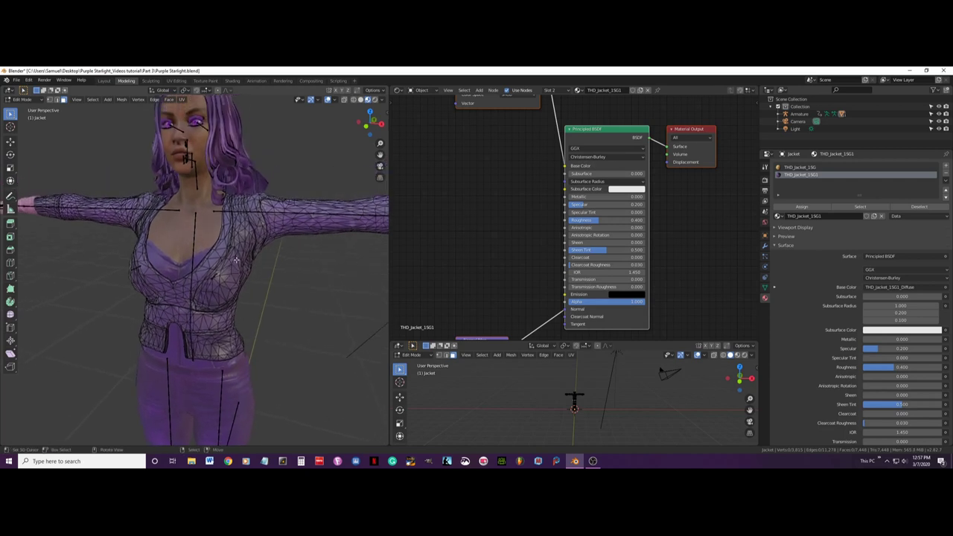
{"action": "left_click", "coordinate": [21, 99]}
{"action": "left_click", "coordinate": [22, 109]}
Isolate the jacket by hiding all other objects in the scene
{"action": "middle_click_drag", "start_coordinate": [132, 210], "coordinate": [239, 270]}
{"action": "key", "text": "KP_1"}
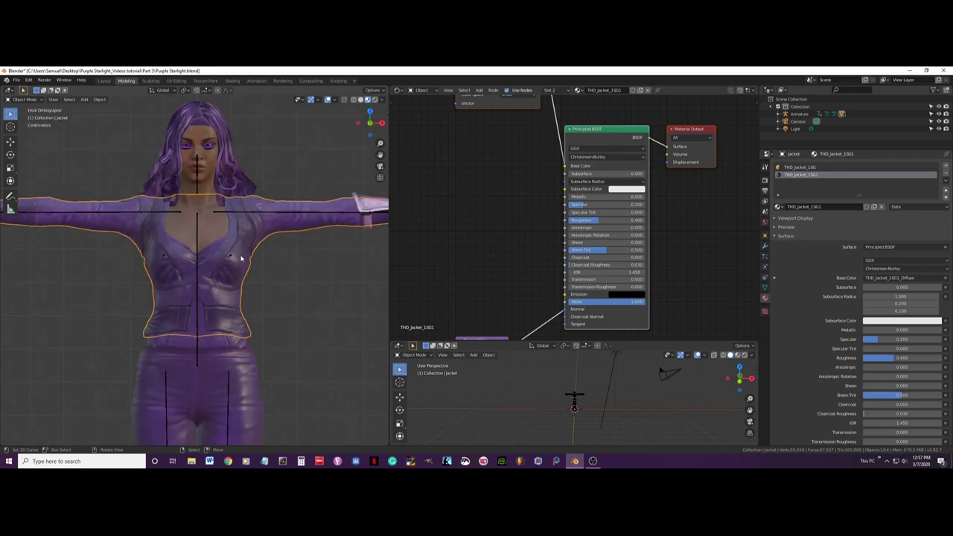
{"action": "scroll", "coordinate": [272, 273], "scroll_direction": "down", "scroll_amount": 1}
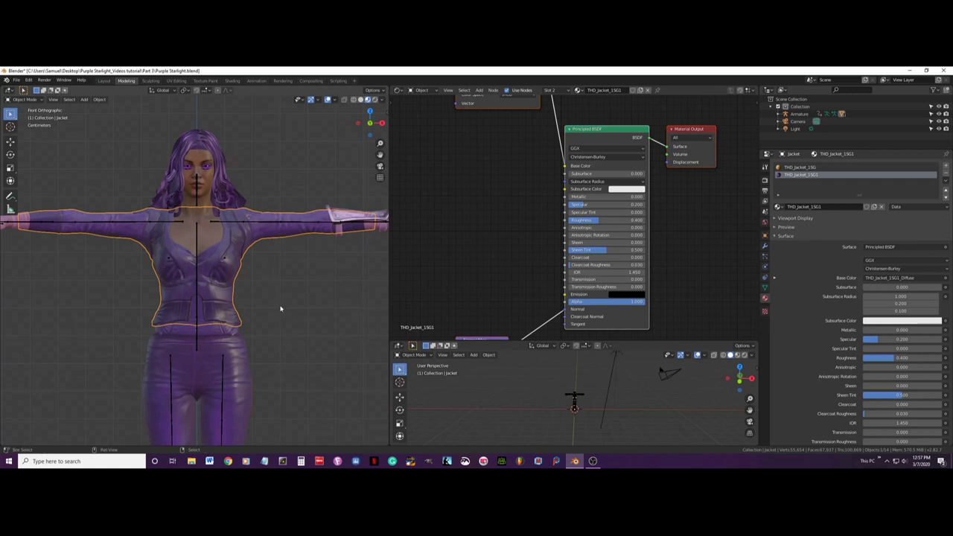
{"action": "key", "text": "shift+h"}
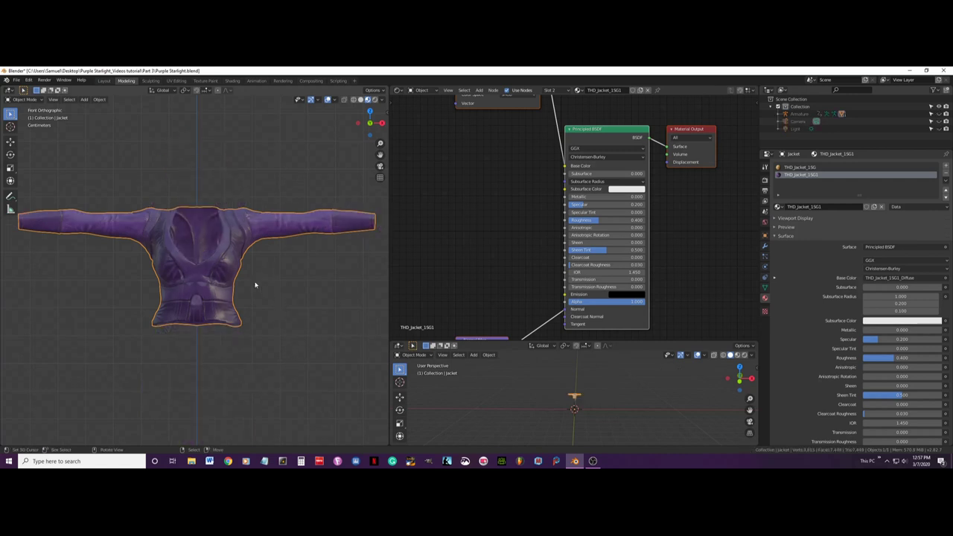
{"action": "scroll", "coordinate": [269, 304], "scroll_direction": "down", "scroll_amount": 1}
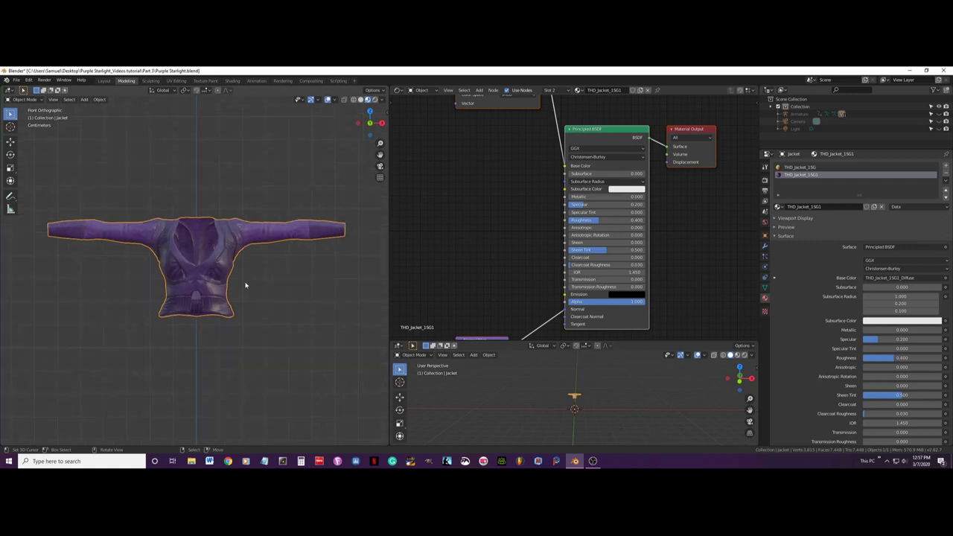
{"action": "middle_click_drag", "start_coordinate": [245, 285], "coordinate": [233, 254]}
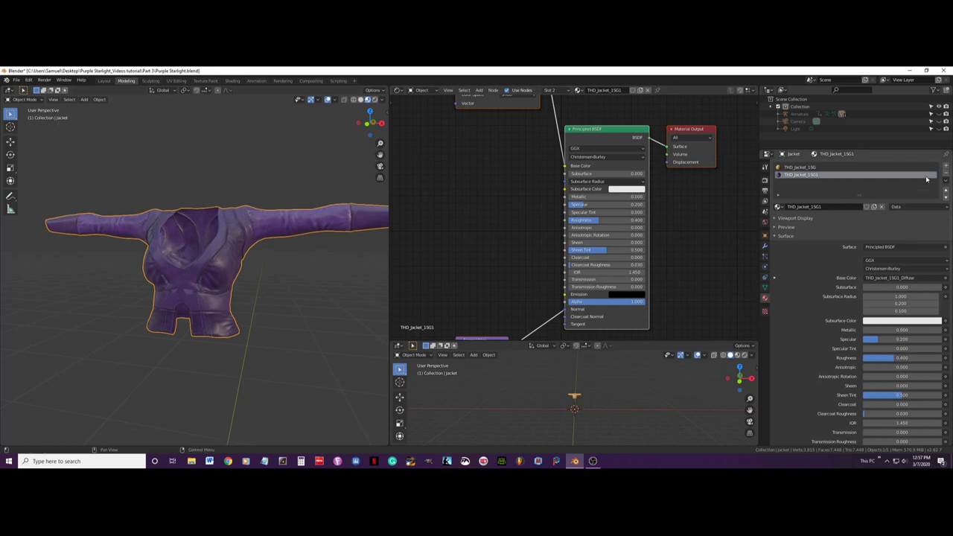
Add a third material slot to the jacket, holding a single-user copy of the THD_Jacket_1SG1 material
{"action": "left_click", "coordinate": [946, 167]}
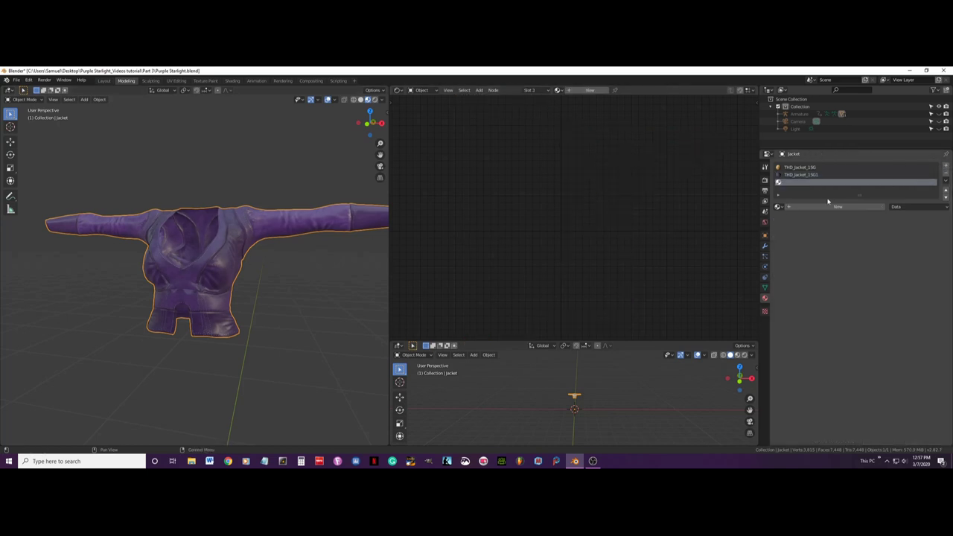
{"action": "left_click", "coordinate": [778, 206]}
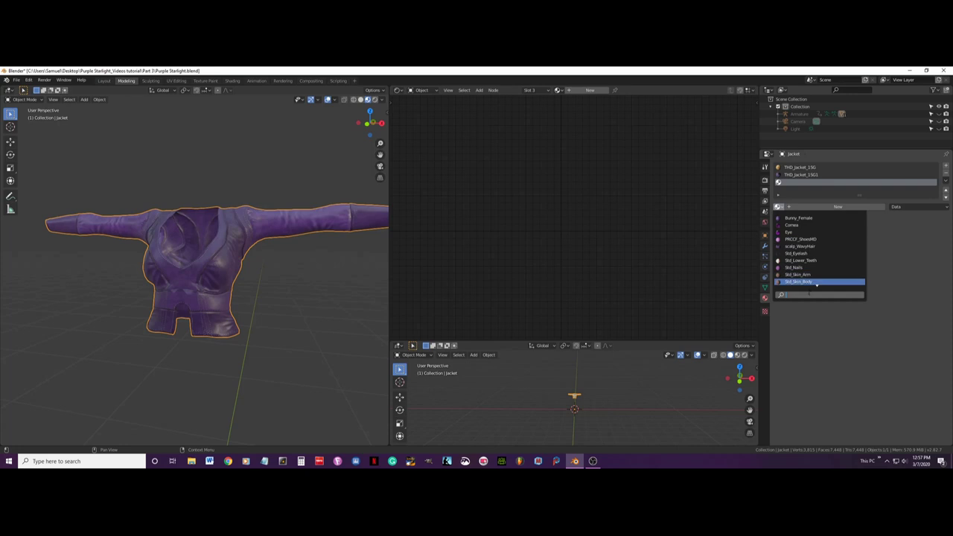
{"action": "type", "text": "thd"}
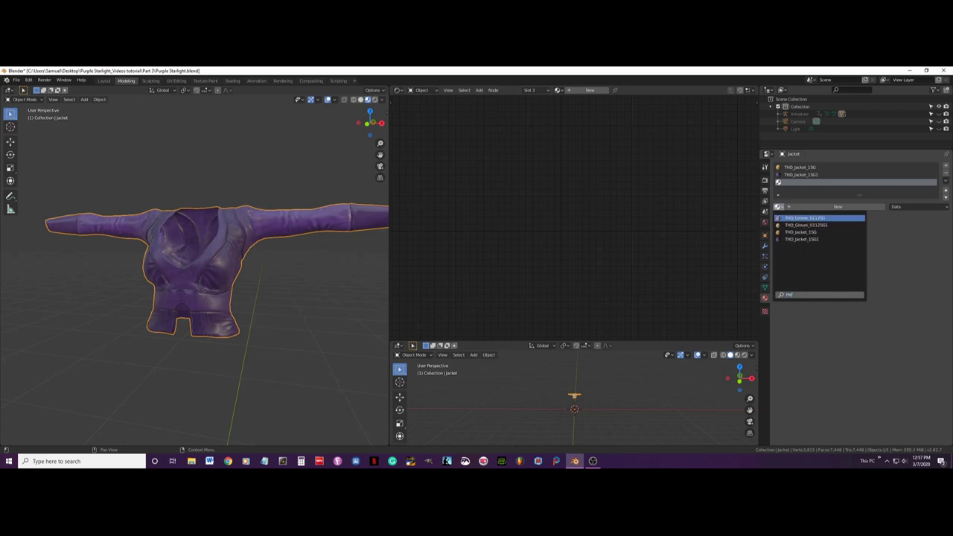
{"action": "left_click", "coordinate": [804, 239]}
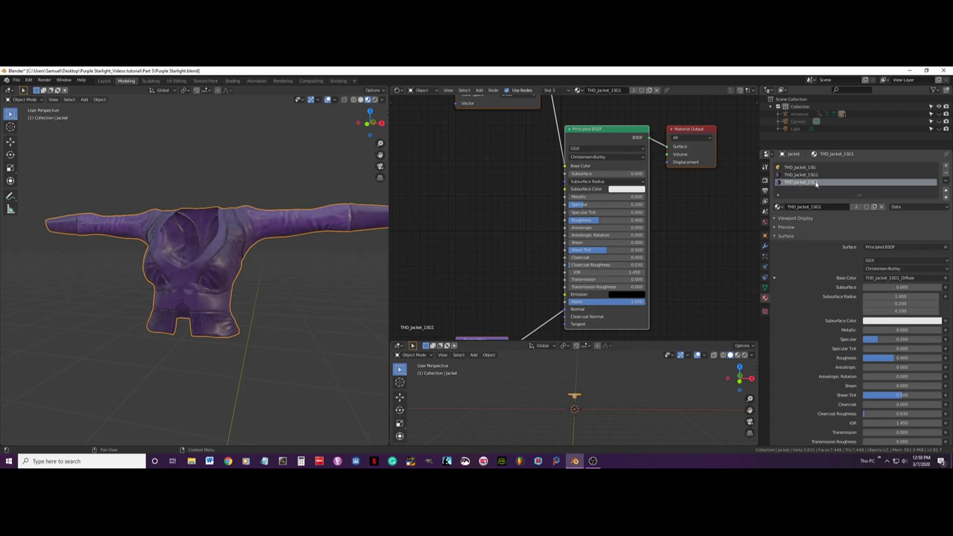
{"action": "left_click", "coordinate": [875, 207]}
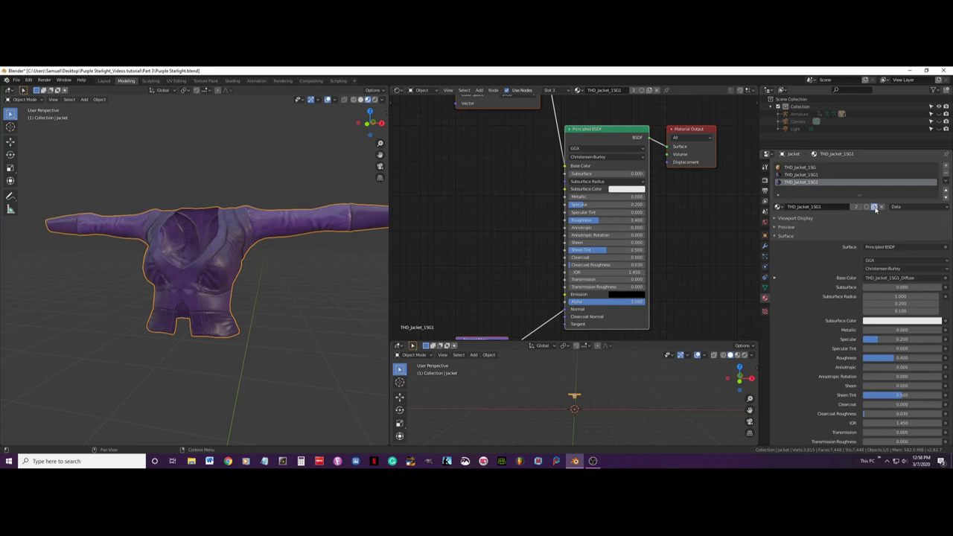
Rename the jacket's new material copy to THD_Jacket_1SG1_Pink
{"action": "double_click", "coordinate": [831, 209]}
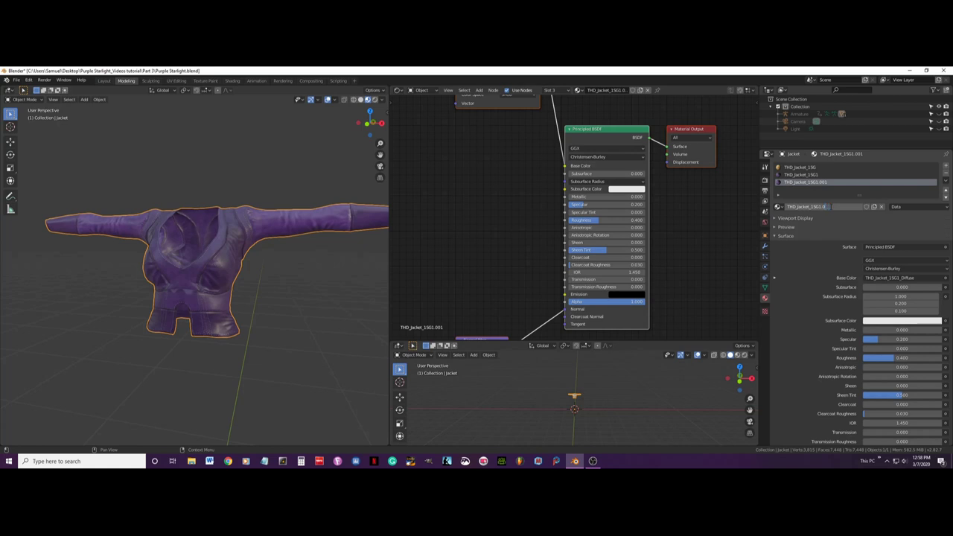
{"action": "key", "text": "BackSpace"}
{"action": "type", "text": "_Pink"}
{"action": "key", "text": "Return"}
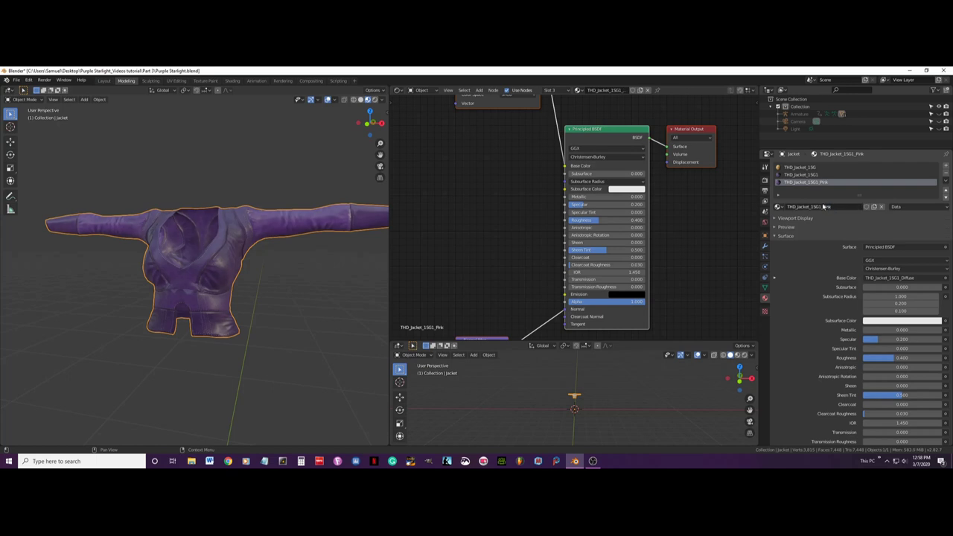
{"action": "left_click", "coordinate": [910, 70]}
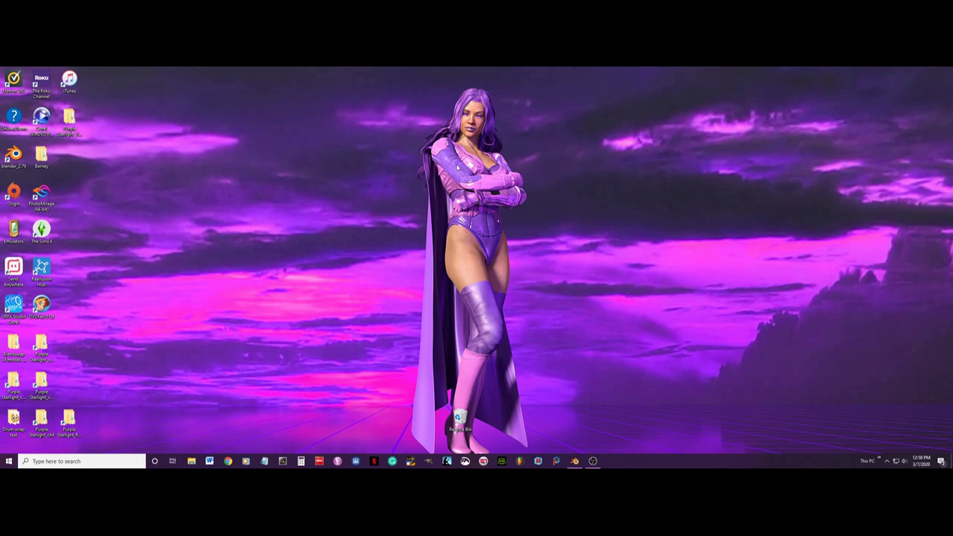
{"action": "left_click", "coordinate": [574, 461]}
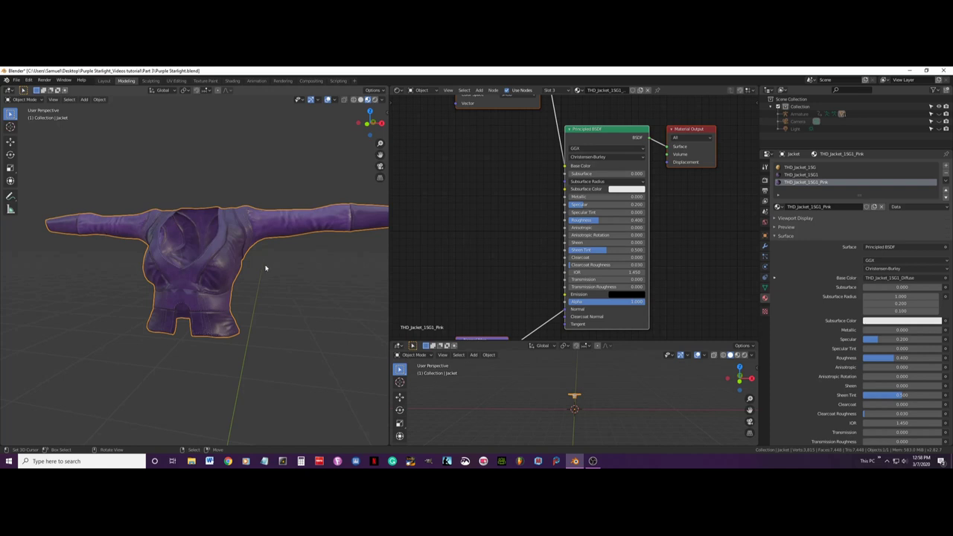
Assign the THD_Jacket_1SG1_Pink material to all faces of the jacket and return to Object Mode
{"action": "key", "text": "Tab"}
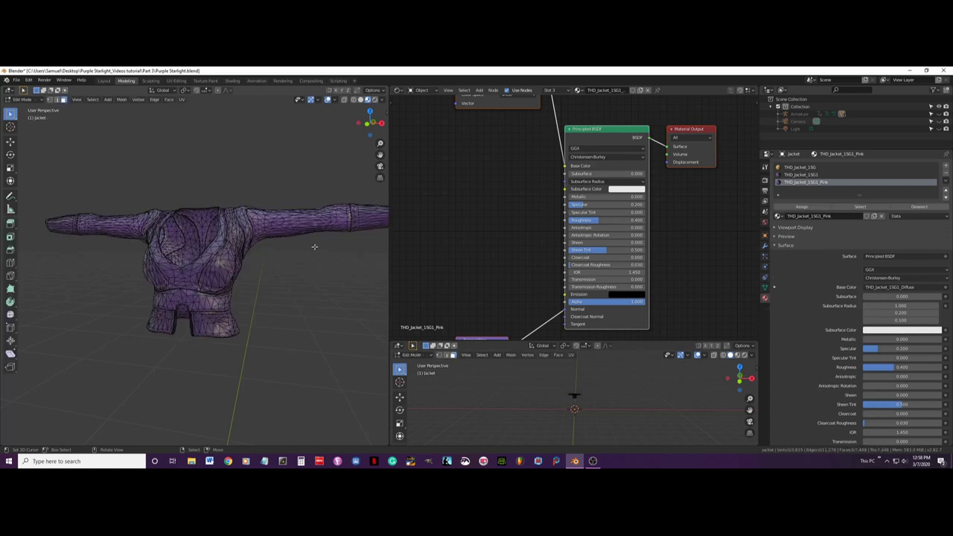
{"action": "key", "text": "a"}
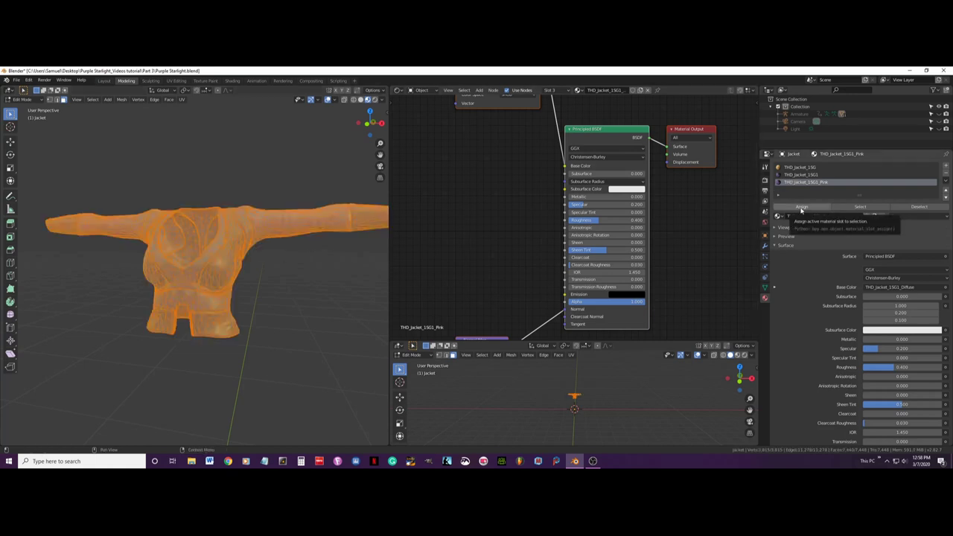
{"action": "left_click", "coordinate": [801, 209]}
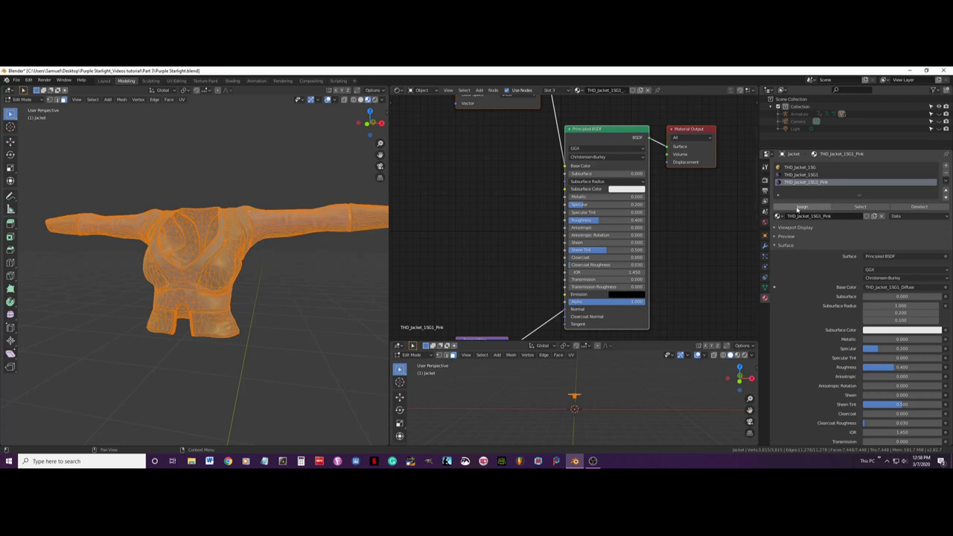
{"action": "middle_click_drag", "start_coordinate": [432, 211], "coordinate": [450, 264]}
{"action": "key", "text": "Tab"}
{"action": "middle_click_drag", "start_coordinate": [306, 264], "coordinate": [323, 232]}
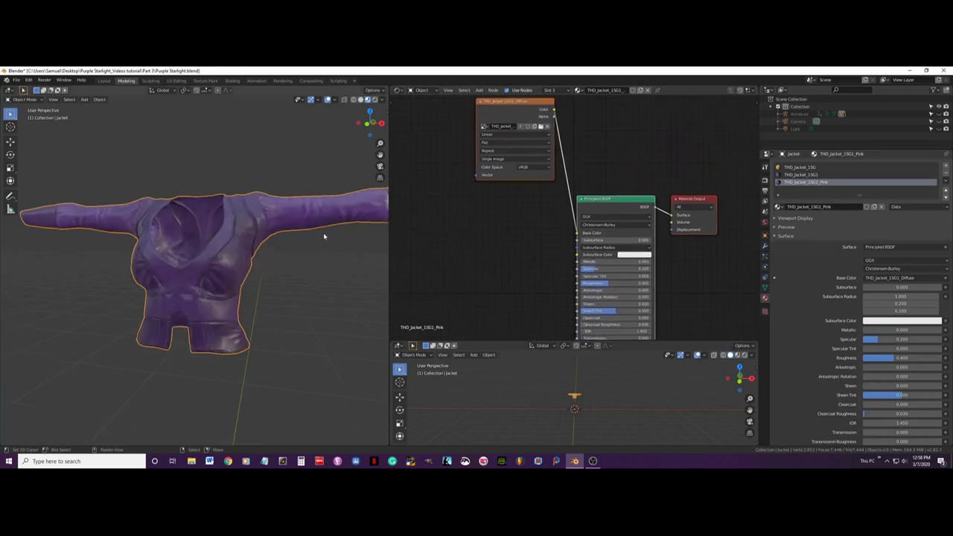
Insert a Hue/Saturation node between the jacket's diffuse texture and the Principled BSDF's Base Color
{"action": "left_click_drag", "start_coordinate": [498, 108], "coordinate": [430, 198]}
{"action": "left_click", "coordinate": [480, 90]}
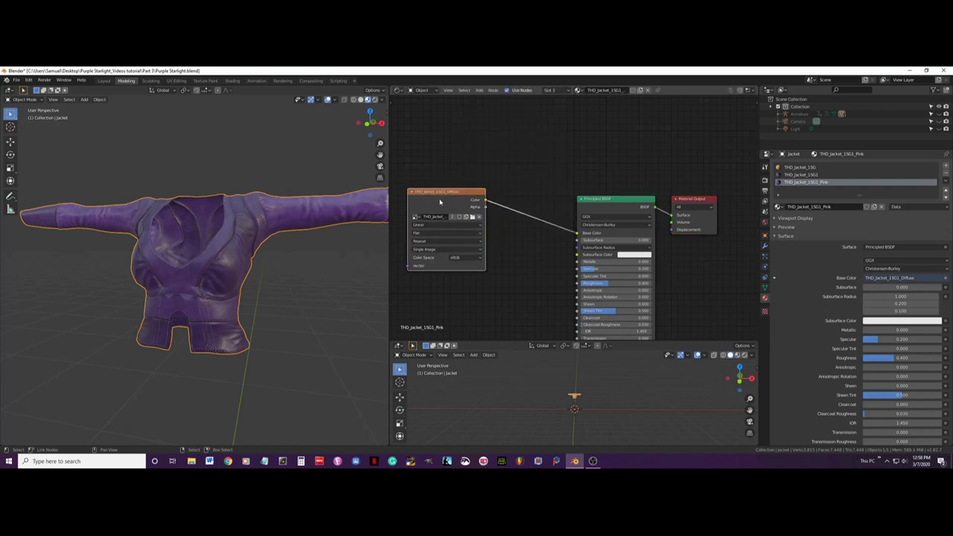
{"action": "left_click", "coordinate": [481, 90]}
{"action": "mouse_move", "coordinate": [495, 141]}
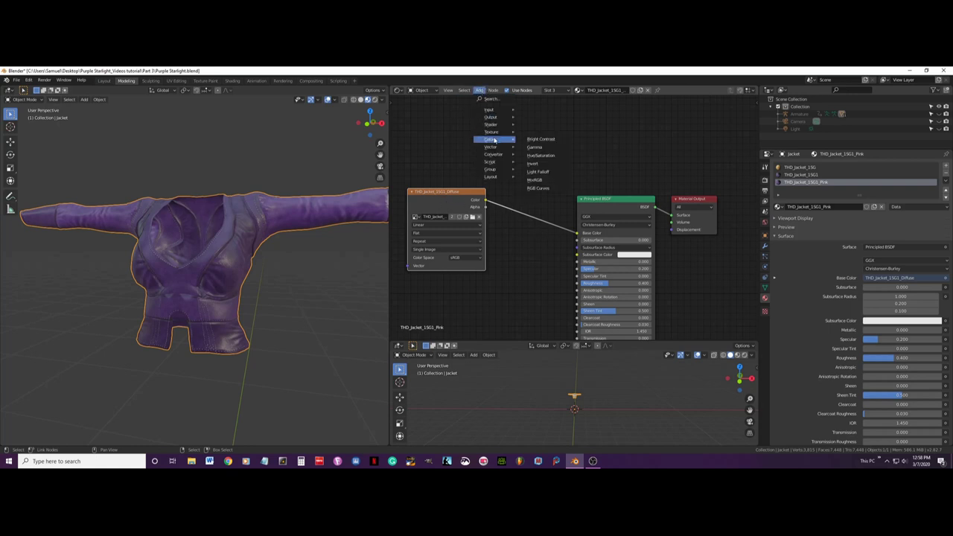
{"action": "left_click", "coordinate": [539, 155]}
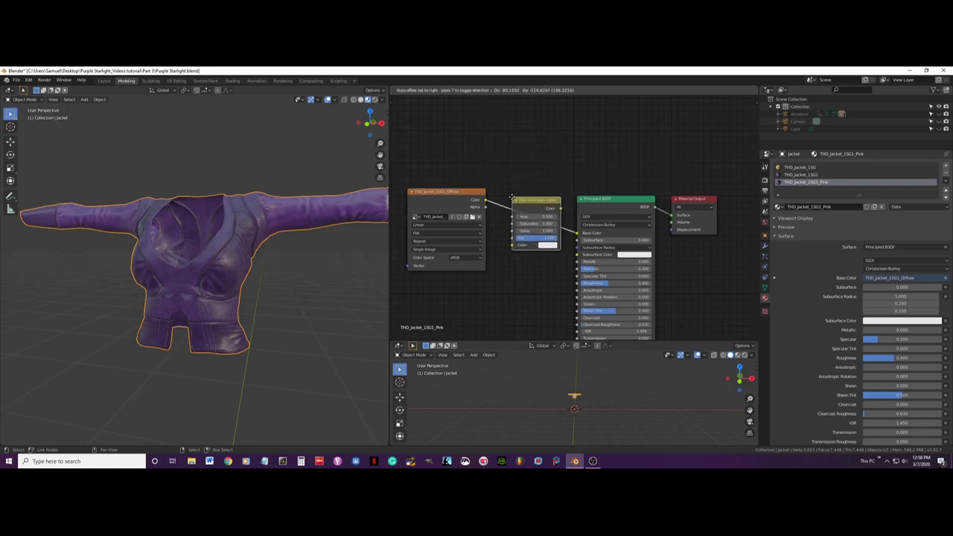
{"action": "left_click", "coordinate": [514, 201]}
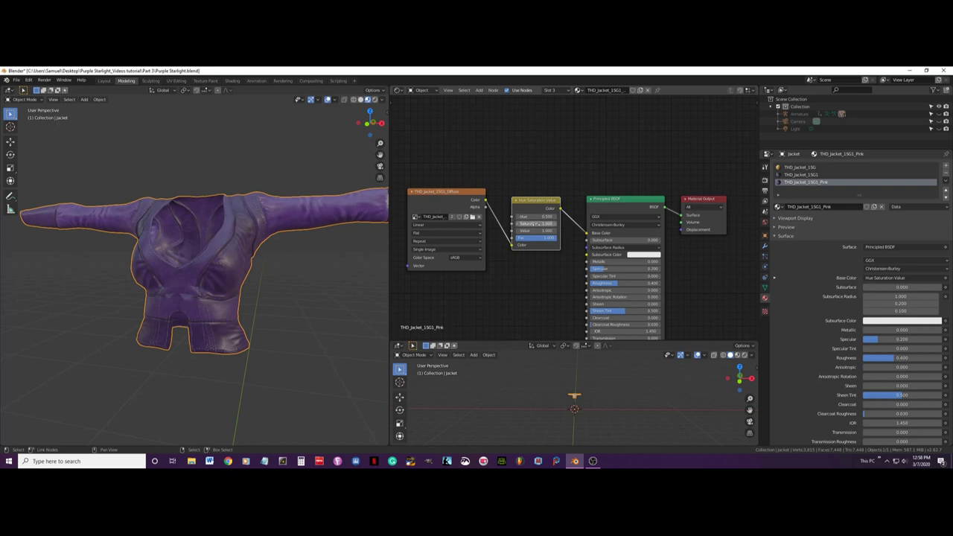
Set the Hue Saturation Value node's Hue to 0.700 and its Value to 2.5
{"action": "scroll", "coordinate": [529, 217], "scroll_direction": "up", "scroll_amount": 1}
{"action": "scroll", "coordinate": [529, 217], "scroll_direction": "up", "scroll_amount": 1}
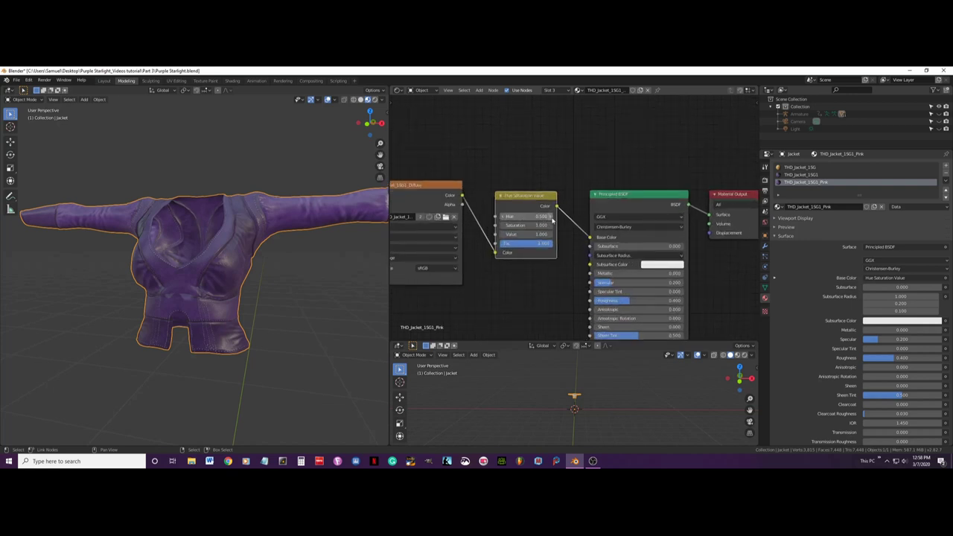
{"action": "left_click", "coordinate": [552, 217]}
{"action": "left_click", "coordinate": [552, 217]}
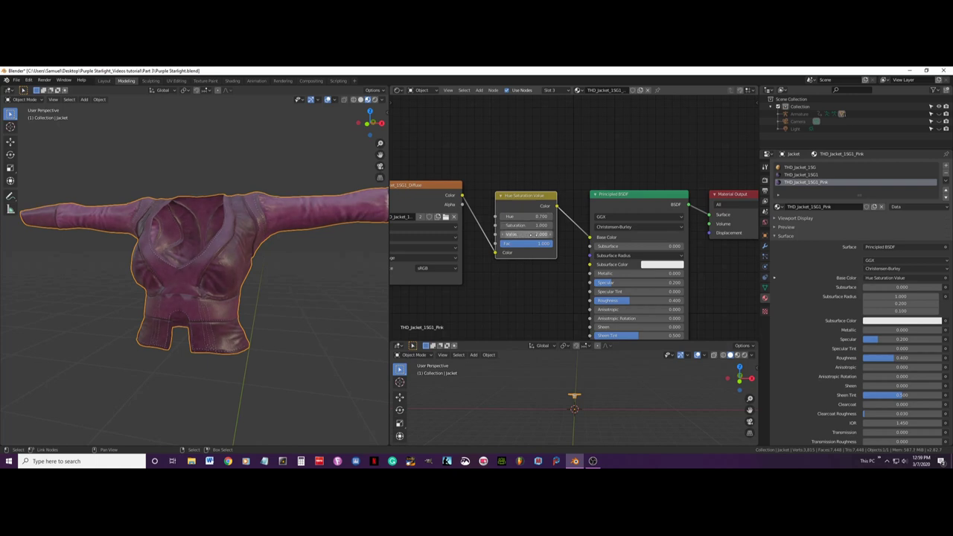
{"action": "left_click", "coordinate": [534, 235]}
{"action": "type", "text": "2.5"}
{"action": "key", "text": "Return"}
Unhide all the scene's objects, select only the jacket, and save the file
{"action": "mouse_move", "coordinate": [276, 223]}
{"action": "middle_mouse_down"}
{"action": "mouse_move", "coordinate": [283, 212]}
{"action": "mouse_move", "coordinate": [279, 236]}
{"action": "middle_mouse_up"}
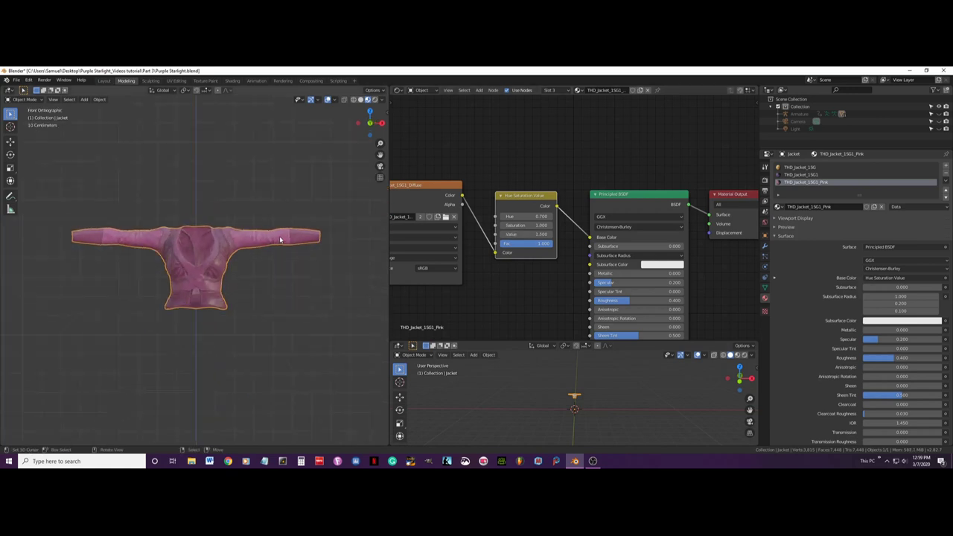
{"action": "scroll", "coordinate": [278, 242], "scroll_direction": "up", "scroll_amount": 2}
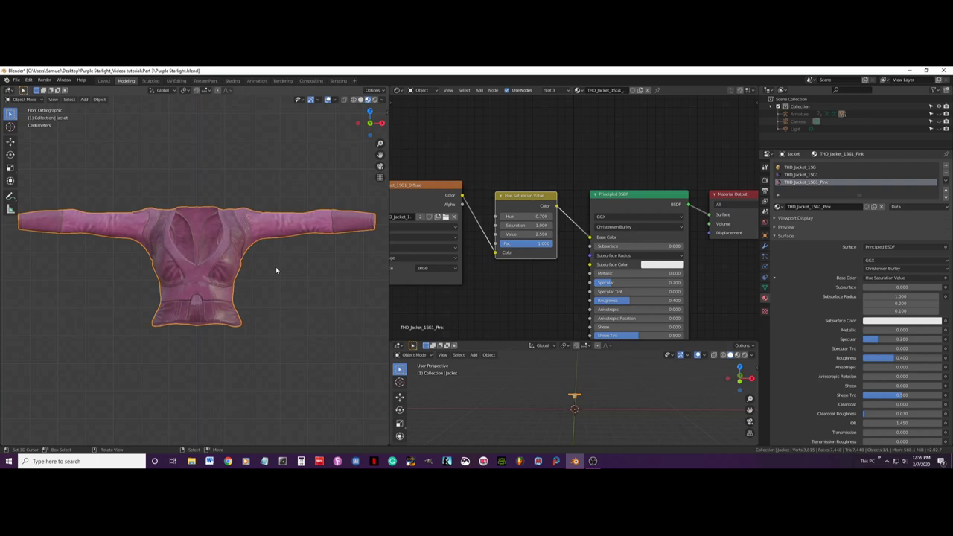
{"action": "key", "text": "alt+h"}
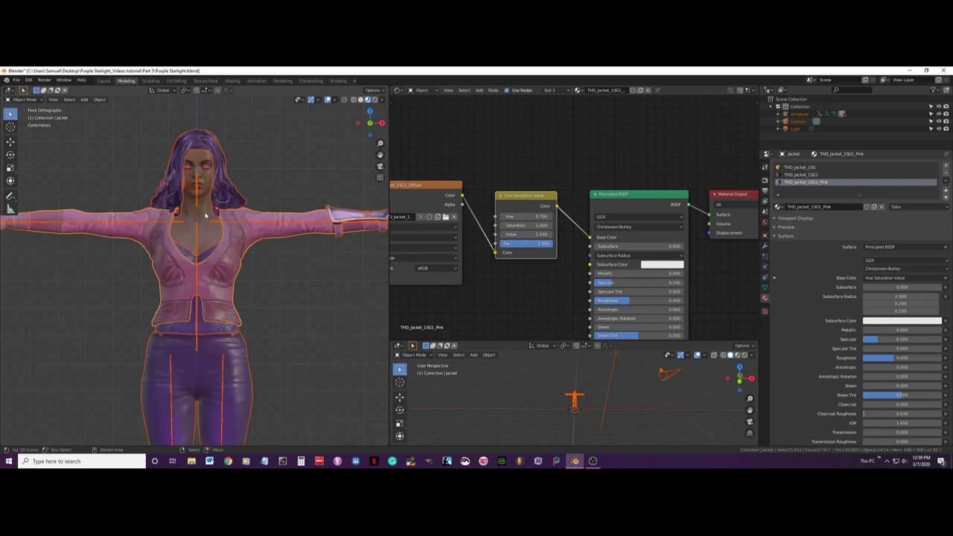
{"action": "left_click", "coordinate": [204, 213]}
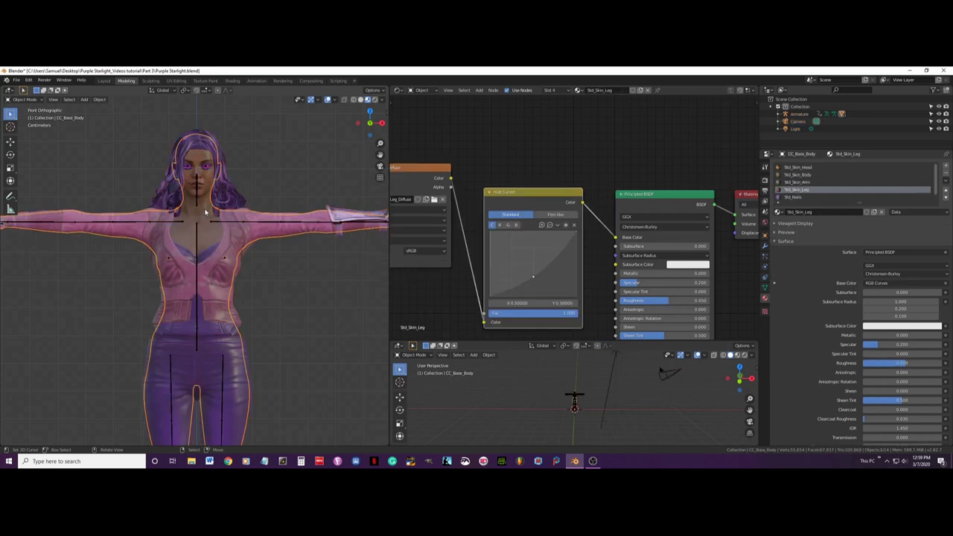
{"action": "scroll", "coordinate": [231, 194], "scroll_direction": "down", "scroll_amount": 2}
{"action": "left_click", "coordinate": [224, 251]}
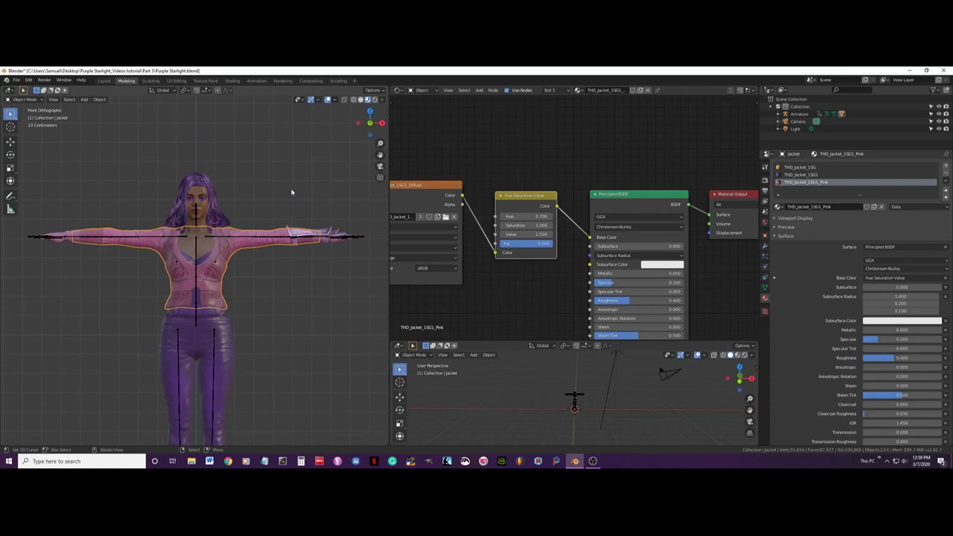
{"action": "key", "text": "ctrl+s"}
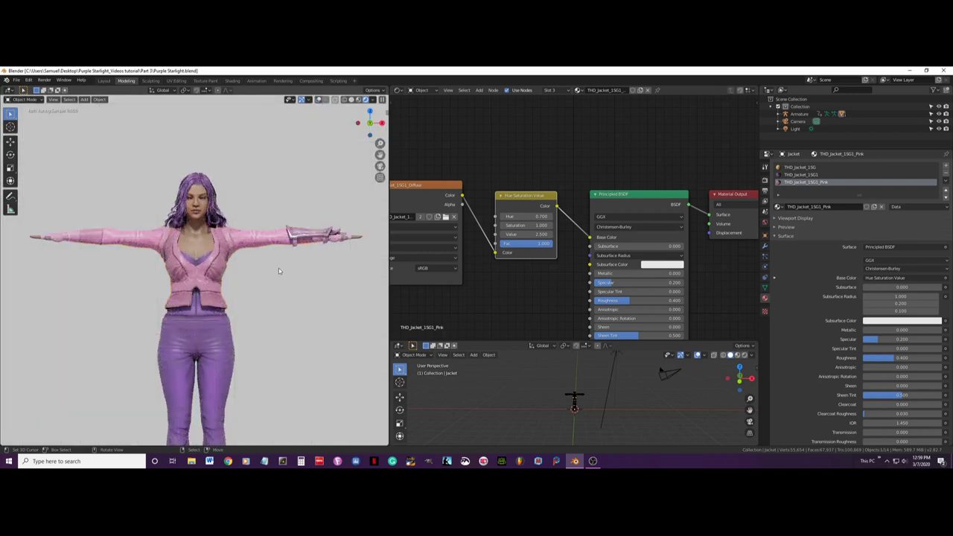
Examine the pink jacket on the character in rendered shading, and return to material preview with overlays in front view
{"action": "middle_click_drag", "start_coordinate": [278, 270], "coordinate": [257, 283]}
{"action": "scroll", "coordinate": [289, 313], "scroll_direction": "up", "scroll_amount": 3}
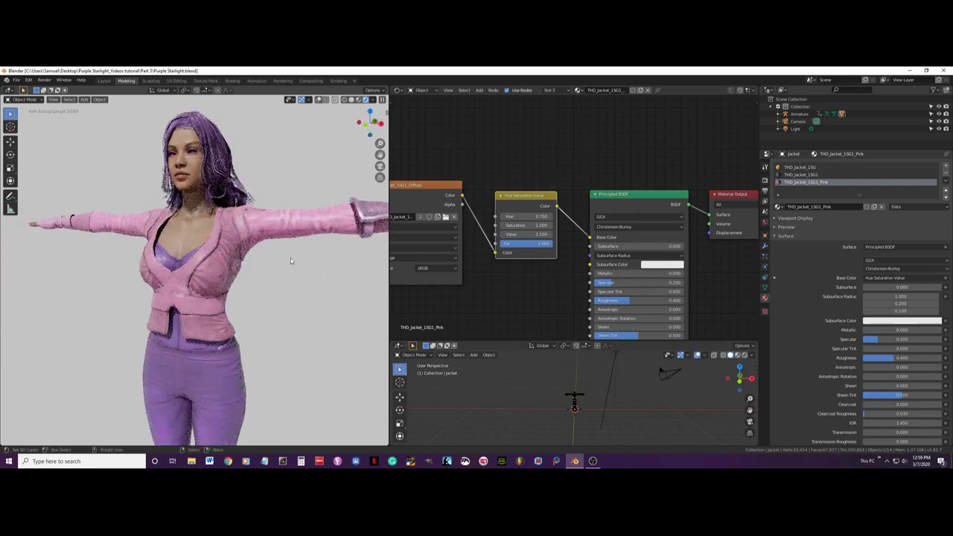
{"action": "left_click", "coordinate": [358, 100]}
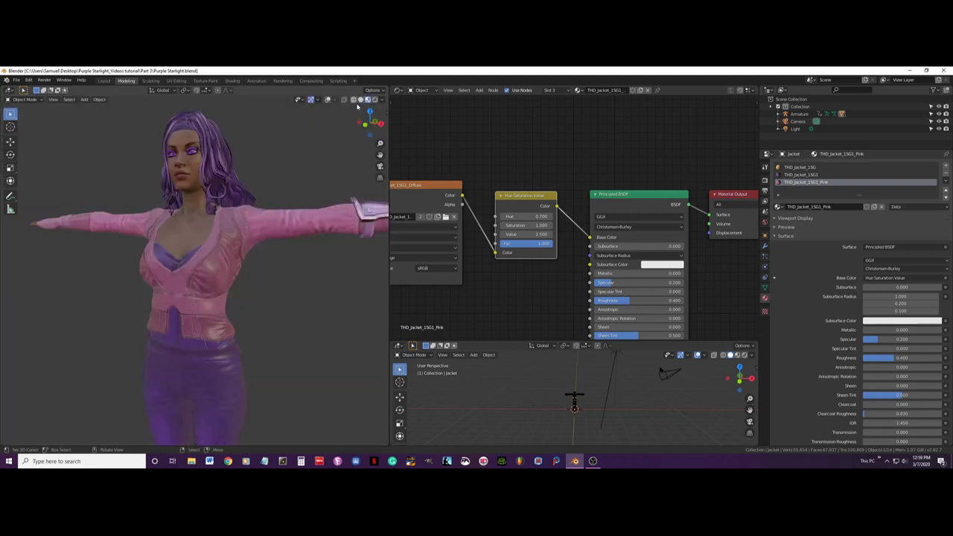
{"action": "scroll", "coordinate": [328, 104], "scroll_direction": "down", "scroll_amount": 2}
{"action": "left_click", "coordinate": [327, 100]}
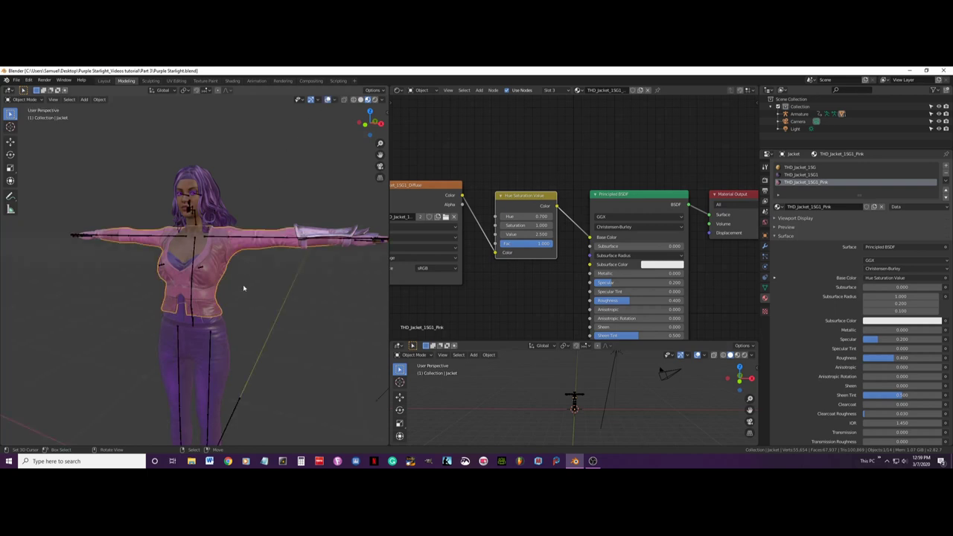
{"action": "key", "text": "KP_1"}
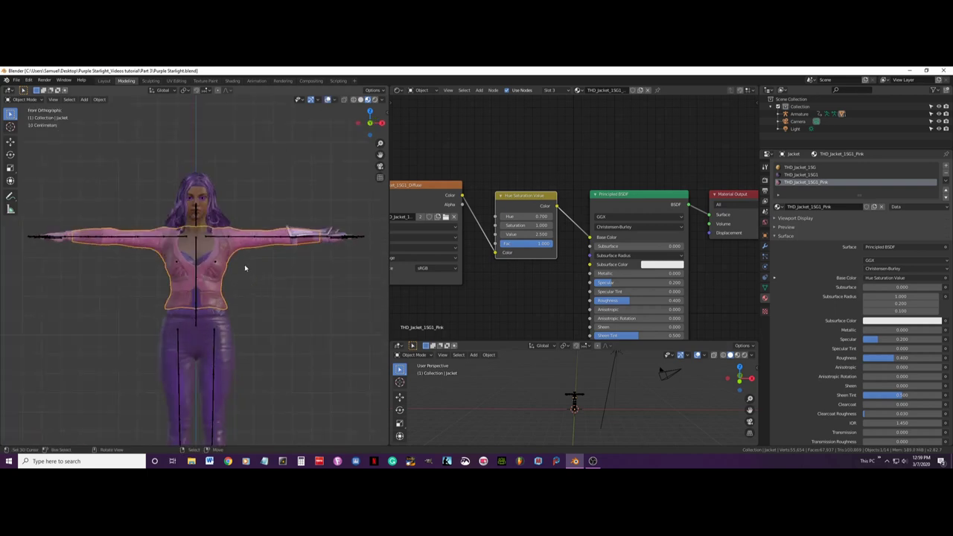
{"action": "scroll", "coordinate": [252, 264], "scroll_direction": "up", "scroll_amount": 2}
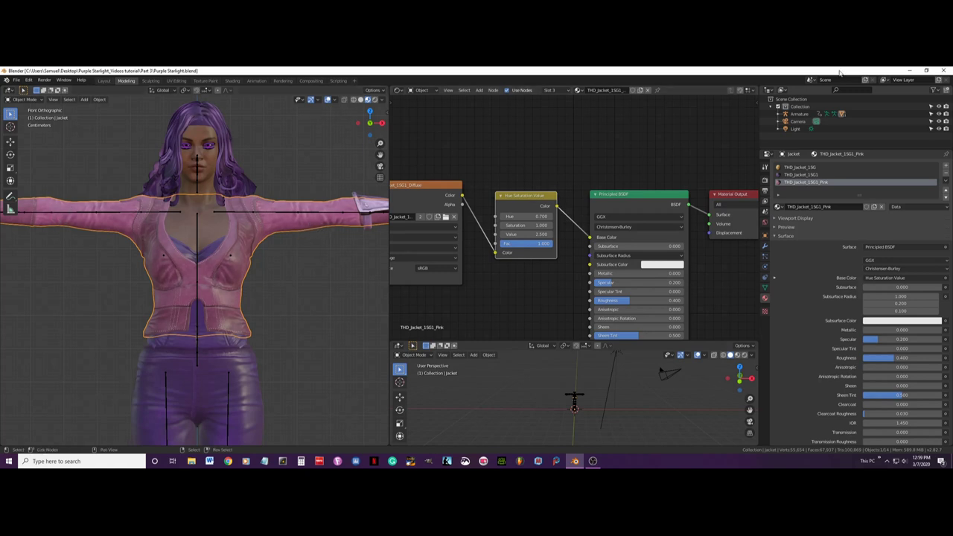
{"action": "left_click", "coordinate": [909, 70]}
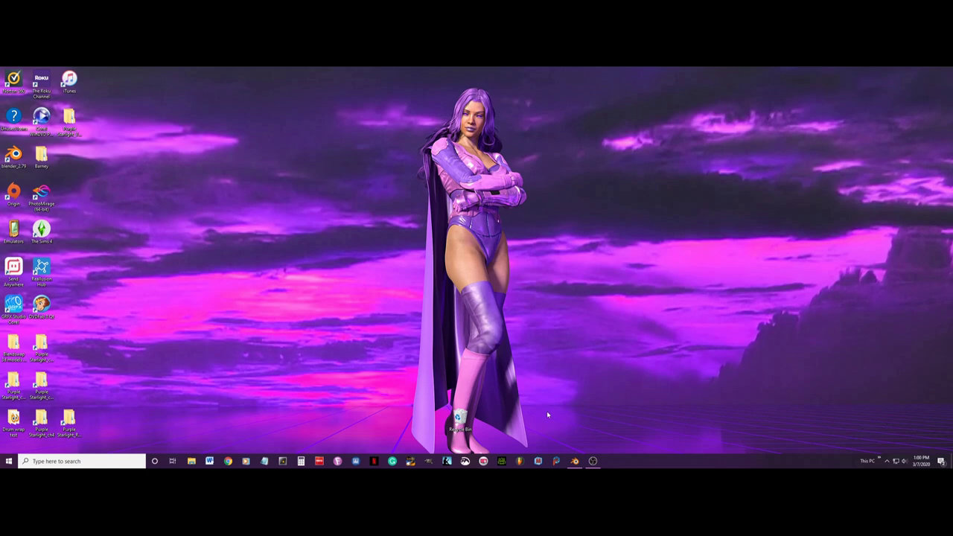
{"action": "left_click", "coordinate": [575, 461]}
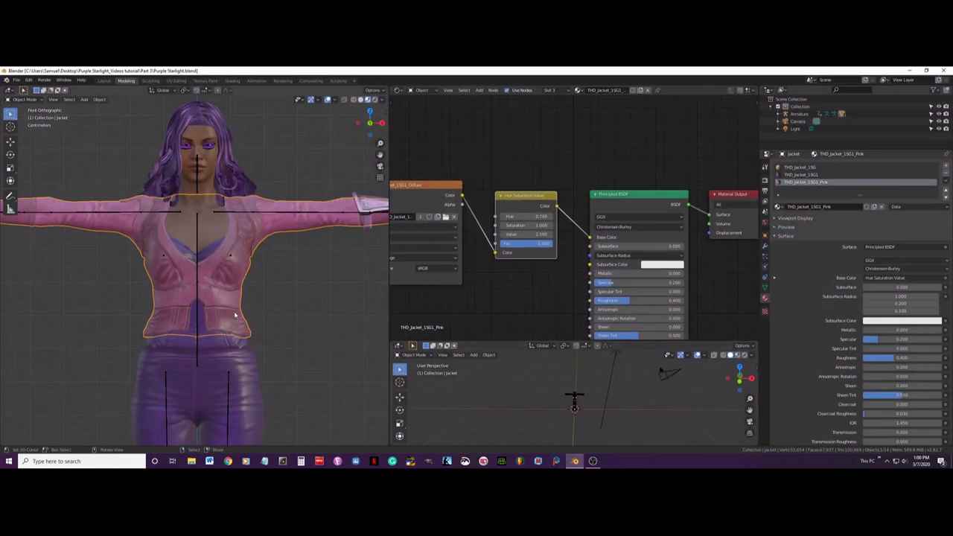
Isolate the jacket by hiding all other objects and deselect all of its faces in Edit Mode
{"action": "scroll", "coordinate": [316, 312], "scroll_direction": "down", "scroll_amount": 2}
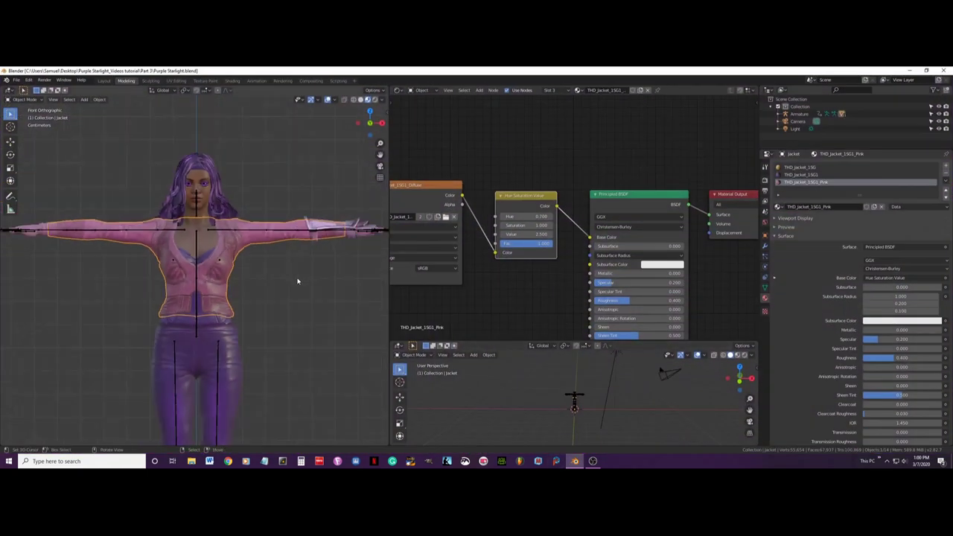
{"action": "scroll", "coordinate": [256, 275], "scroll_direction": "up", "scroll_amount": 3}
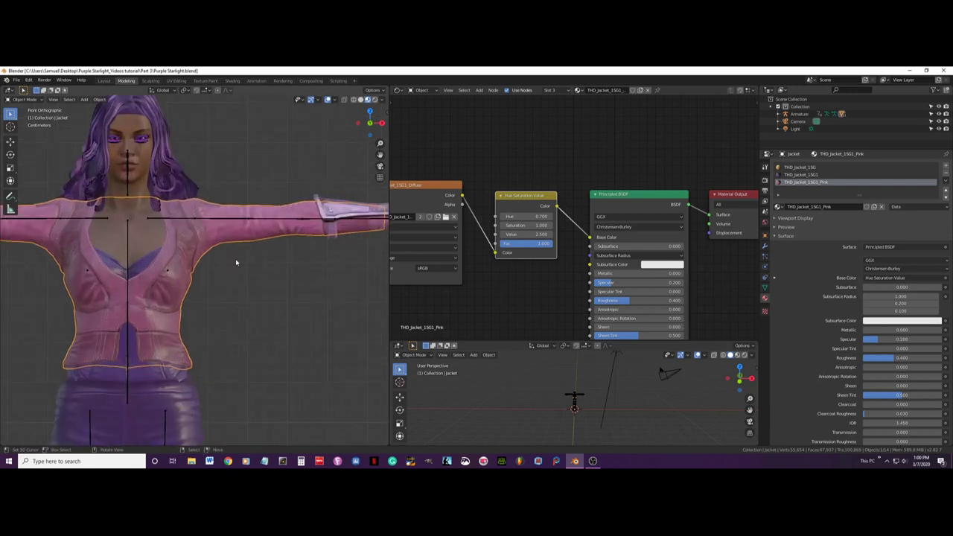
{"action": "key", "text": "shift+h"}
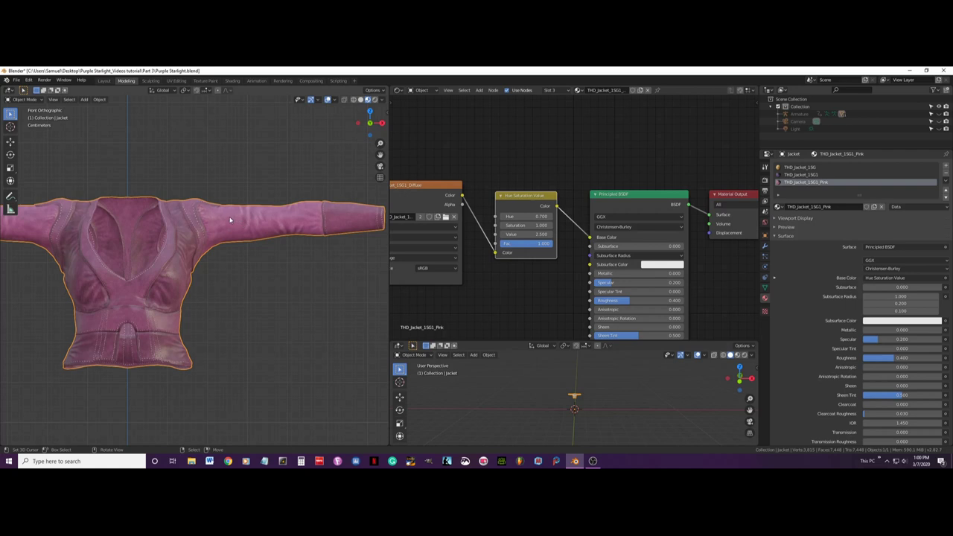
{"action": "key", "text": "Tab"}
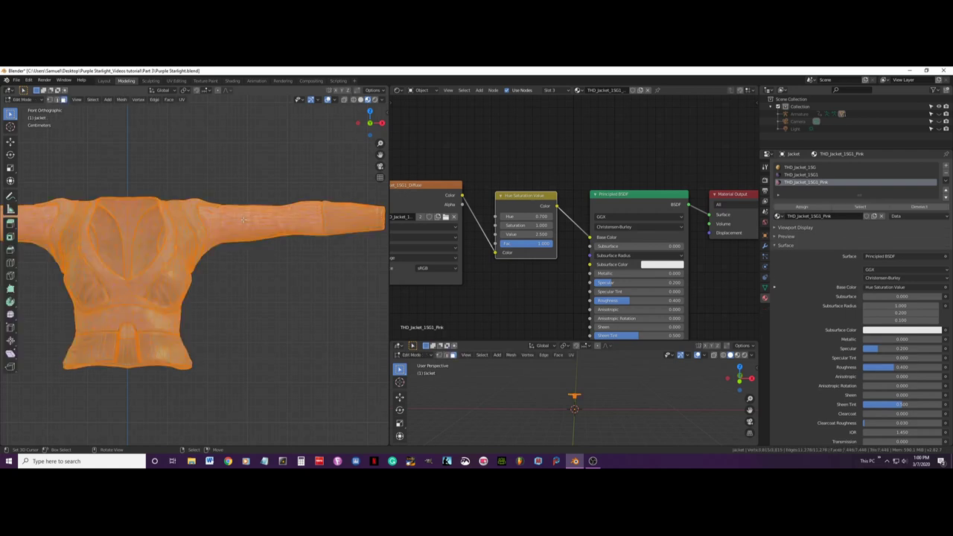
{"action": "middle_click_drag", "start_coordinate": [234, 218], "coordinate": [251, 245]}
{"action": "key", "text": "alt+a"}
Circle-select the sleeve faces along the front of the shoulder seam, up to the top of the shoulder
{"action": "key", "text": "c"}
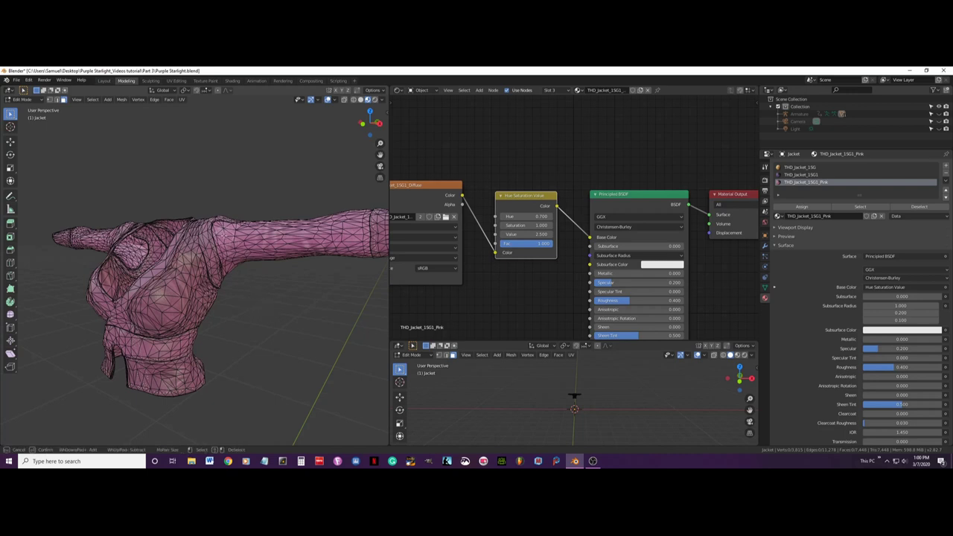
{"action": "mouse_move", "coordinate": [223, 235]}
{"action": "left_mouse_down"}
{"action": "mouse_move", "coordinate": [224, 270]}
{"action": "mouse_move", "coordinate": [227, 262]}
{"action": "left_mouse_up"}
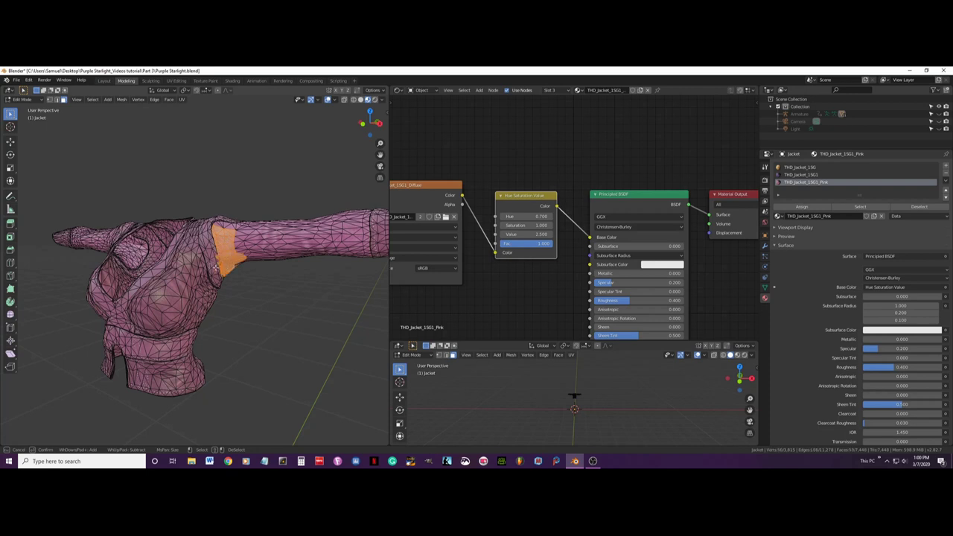
{"action": "right_click", "coordinate": [214, 266]}
{"action": "scroll", "coordinate": [223, 268], "scroll_direction": "up", "scroll_amount": 4}
{"action": "middle_click_drag", "start_coordinate": [238, 273], "coordinate": [220, 260]}
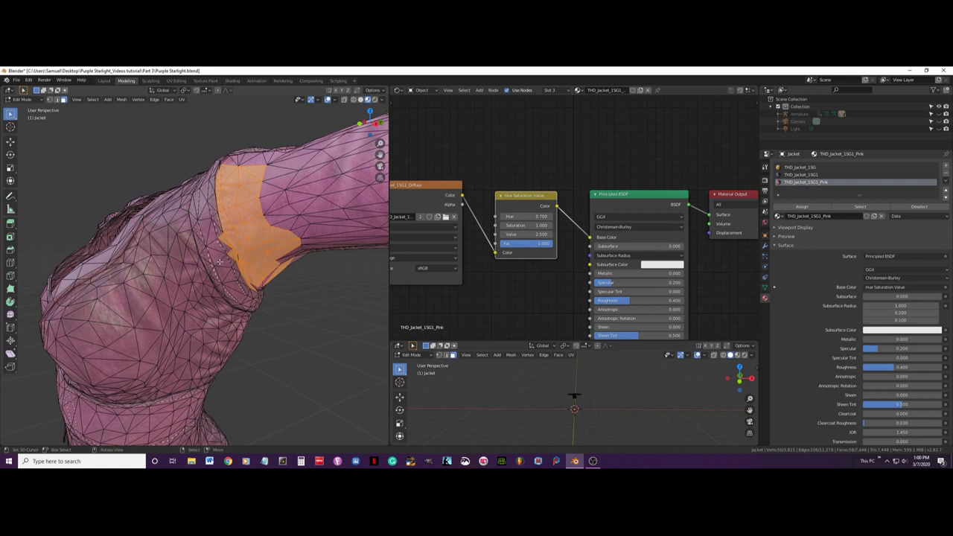
{"action": "key", "text": "c"}
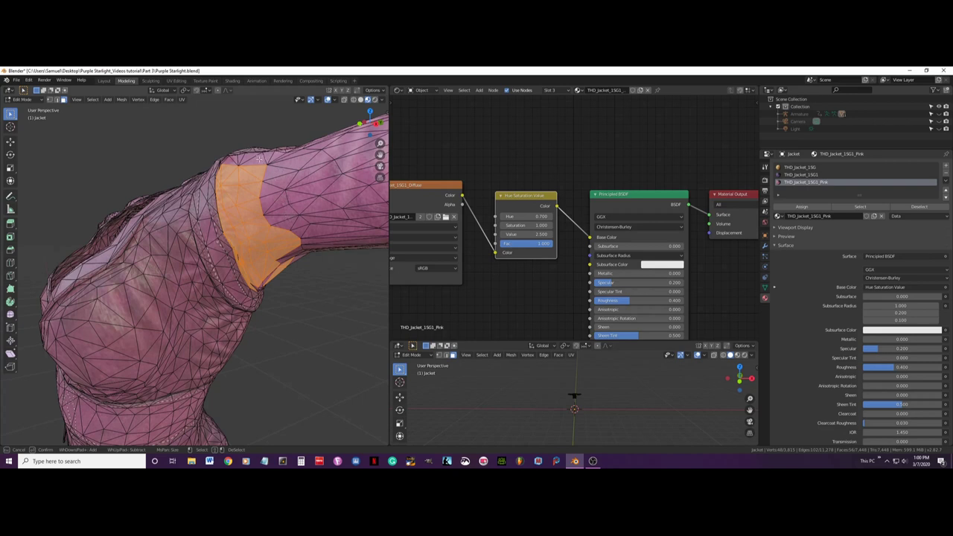
{"action": "left_click_drag", "start_coordinate": [260, 158], "coordinate": [238, 165]}
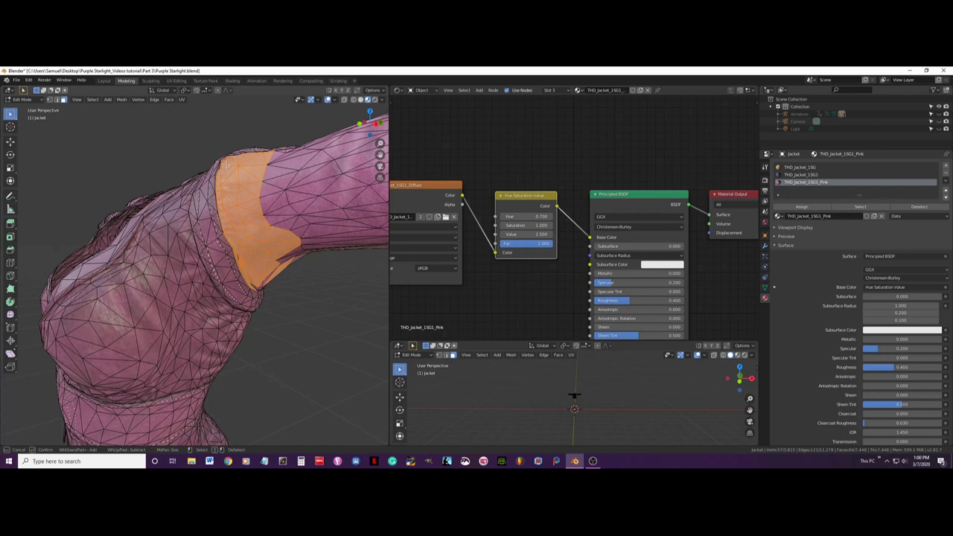
{"action": "right_click", "coordinate": [248, 183]}
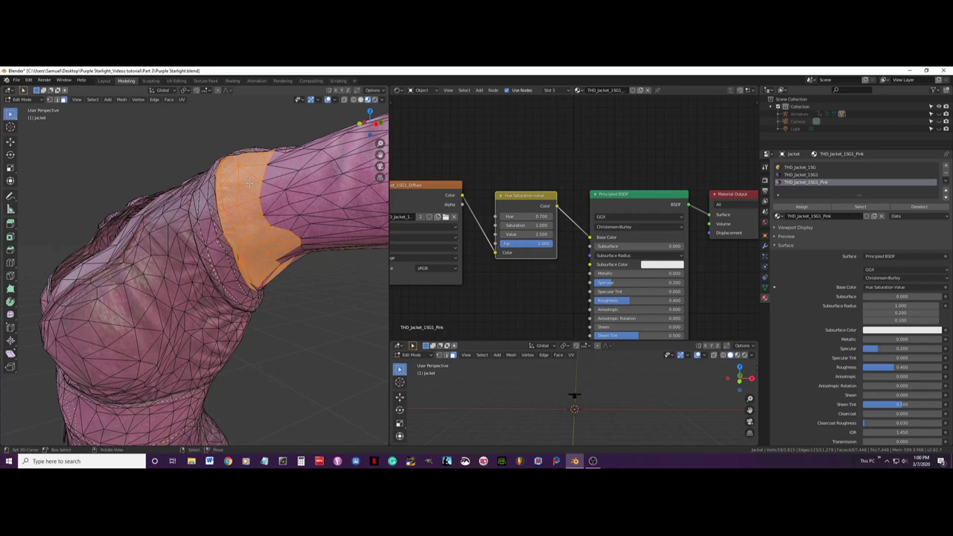
Extend the circle selection across the sleeve faces over the top of the shoulder seam
{"action": "middle_click_drag", "start_coordinate": [248, 182], "coordinate": [207, 257]}
{"action": "key", "text": "c"}
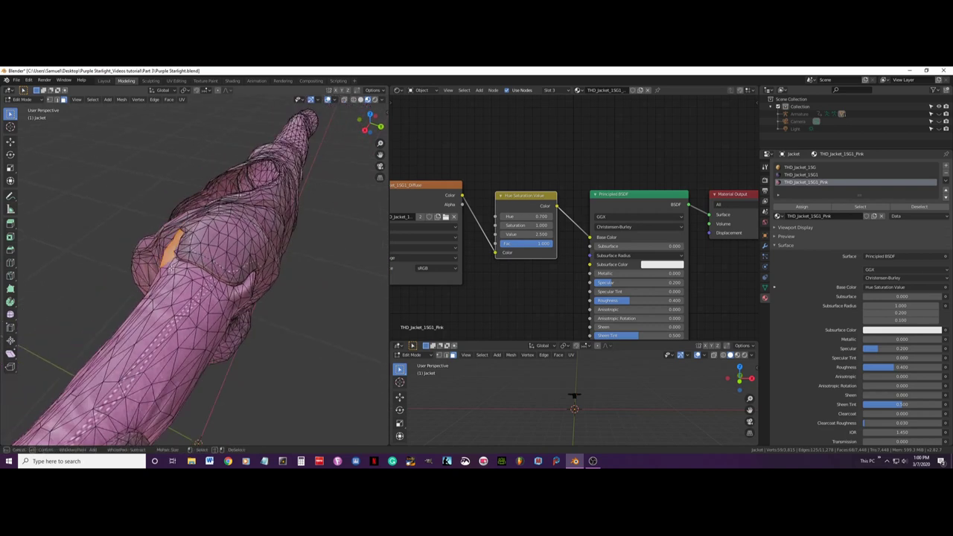
{"action": "left_click_drag", "start_coordinate": [173, 268], "coordinate": [233, 296]}
{"action": "right_click", "coordinate": [231, 297]}
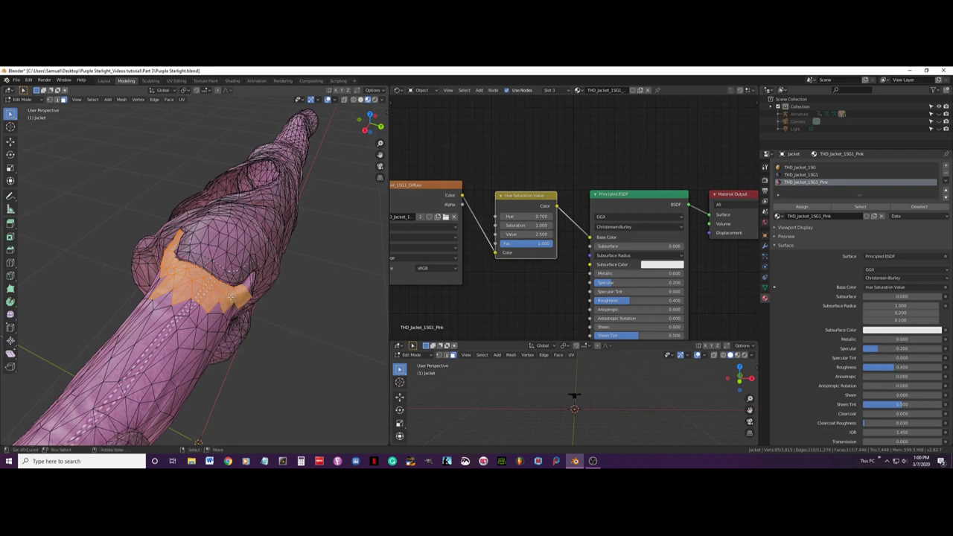
Add the sleeve faces at the back of the shoulder seam and under the armpit to the selection
{"action": "middle_click_drag", "start_coordinate": [230, 296], "coordinate": [181, 248]}
{"action": "key", "text": "c"}
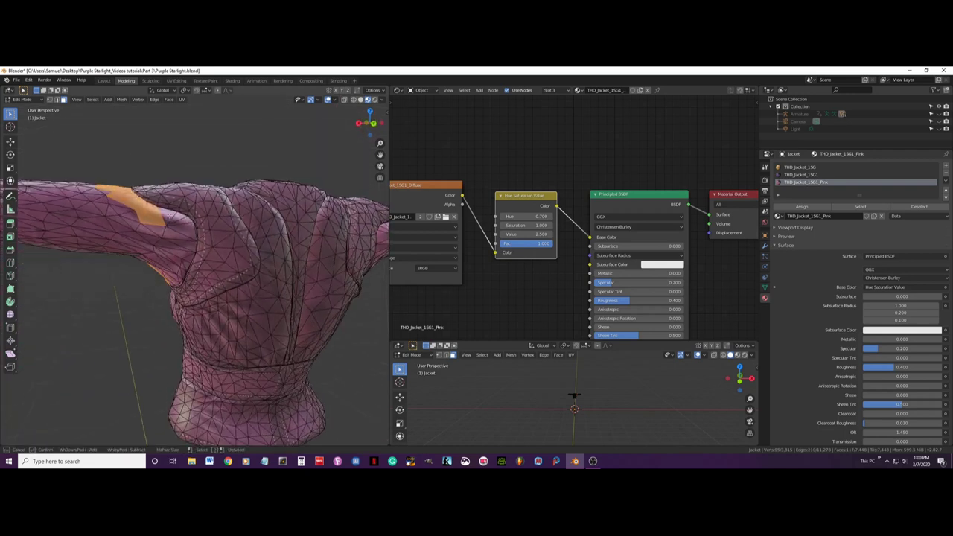
{"action": "mouse_move", "coordinate": [168, 221]}
{"action": "left_mouse_down"}
{"action": "mouse_move", "coordinate": [162, 215]}
{"action": "mouse_move", "coordinate": [178, 234]}
{"action": "mouse_move", "coordinate": [171, 257]}
{"action": "mouse_move", "coordinate": [180, 269]}
{"action": "mouse_move", "coordinate": [185, 261]}
{"action": "left_mouse_up"}
{"action": "key", "text": "Escape"}
{"action": "mouse_move", "coordinate": [185, 261]}
{"action": "middle_mouse_down"}
{"action": "mouse_move", "coordinate": [182, 246]}
{"action": "mouse_move", "coordinate": [207, 230]}
{"action": "middle_mouse_up"}
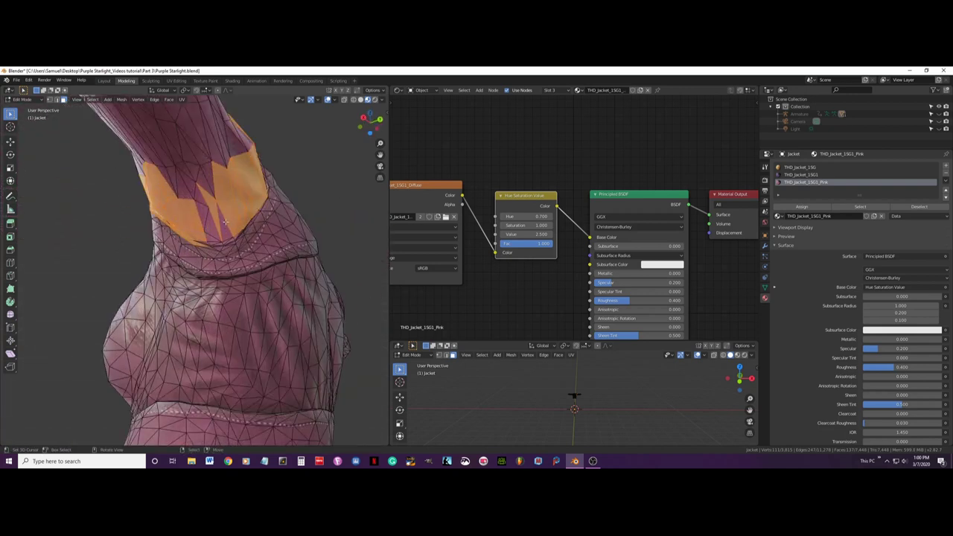
{"action": "key", "text": "c"}
{"action": "mouse_move", "coordinate": [231, 214]}
{"action": "left_mouse_down"}
{"action": "mouse_move", "coordinate": [230, 233]}
{"action": "mouse_move", "coordinate": [210, 238]}
{"action": "mouse_move", "coordinate": [219, 238]}
{"action": "left_mouse_up"}
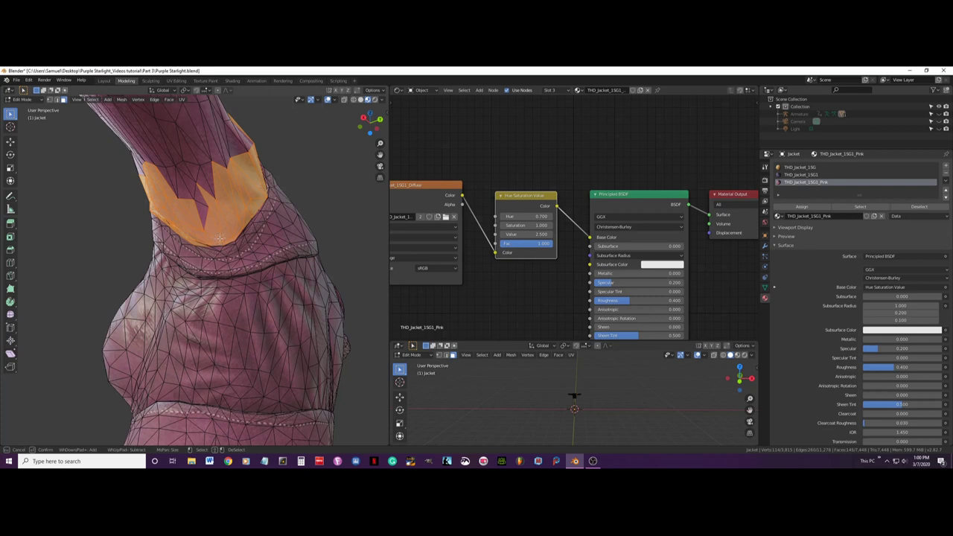
{"action": "right_click", "coordinate": [211, 236]}
Deselect the stray faces on the jacket body side of the armpit seam with circle select
{"action": "middle_click_drag", "start_coordinate": [210, 235], "coordinate": [235, 248]}
{"action": "scroll", "coordinate": [260, 248], "scroll_direction": "up", "scroll_amount": 3}
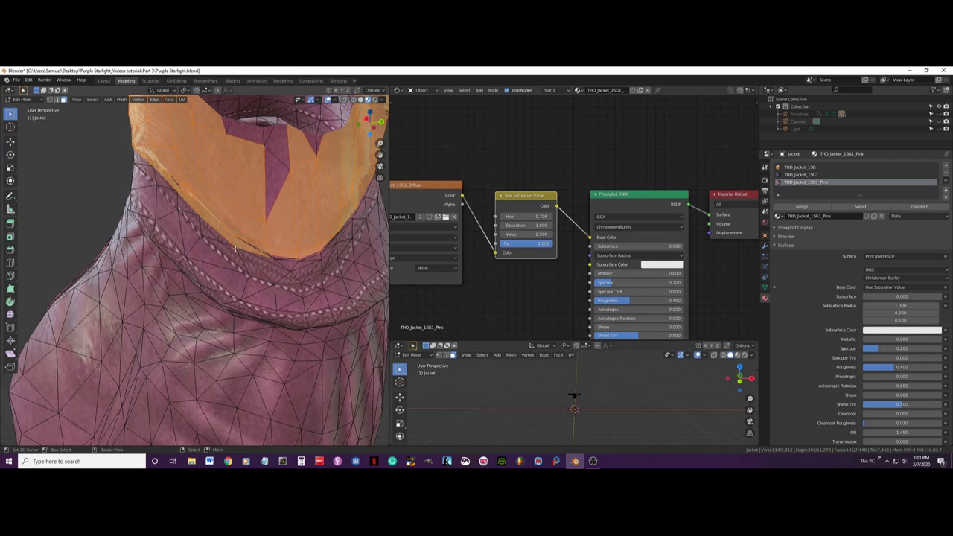
{"action": "key", "text": "c"}
{"action": "middle_click", "coordinate": [236, 249]}
{"action": "middle_click", "coordinate": [192, 208]}
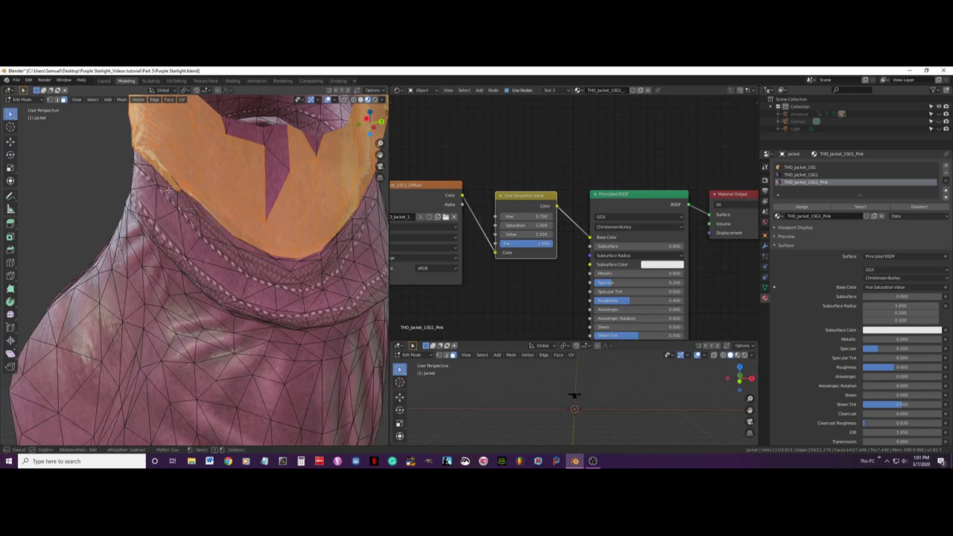
{"action": "middle_click", "coordinate": [171, 187]}
{"action": "middle_click", "coordinate": [152, 168]}
{"action": "right_click", "coordinate": [164, 192]}
Circle-select the front band of sleeve faces bordering the forearm cuff seam, keeping the shoulder selection
{"action": "middle_click_drag", "start_coordinate": [164, 191], "coordinate": [257, 321]}
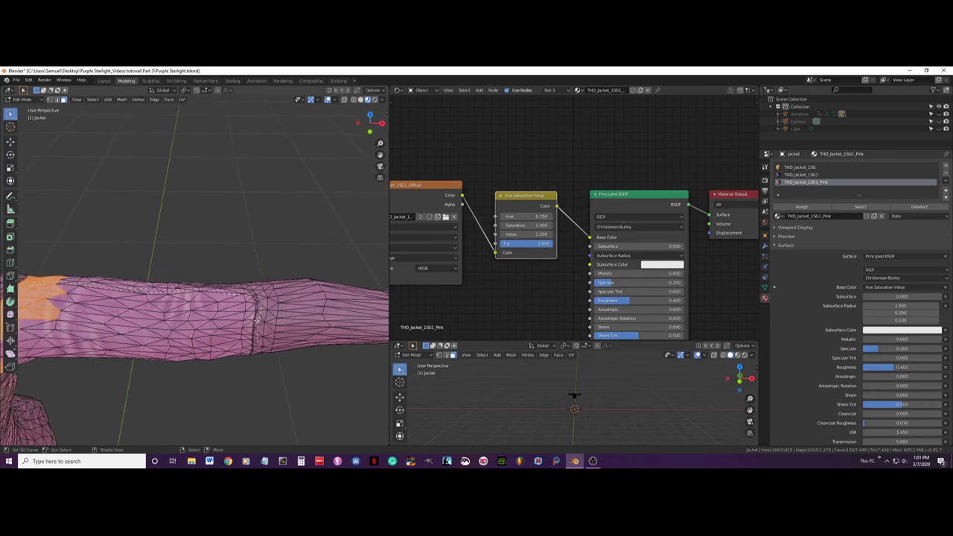
{"action": "key", "text": "c"}
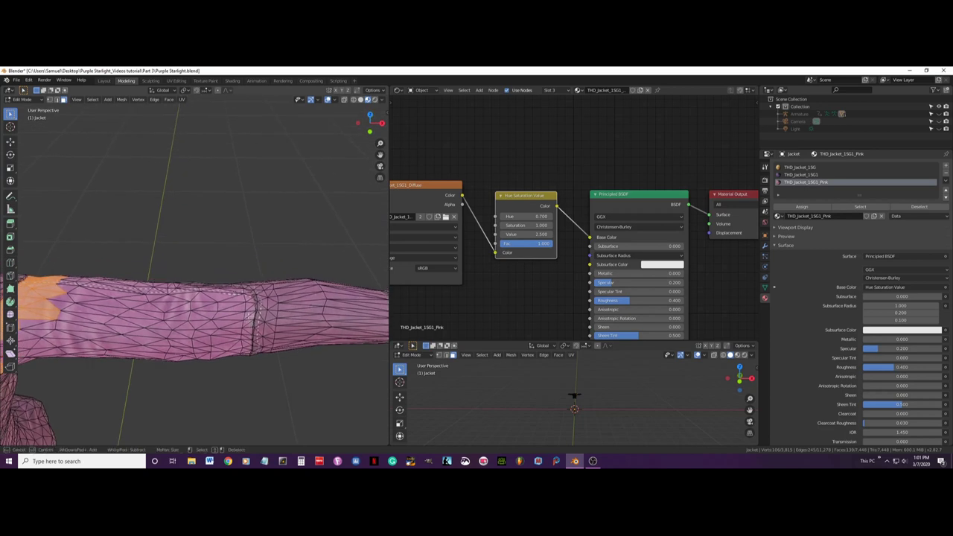
{"action": "left_click", "coordinate": [240, 297]}
{"action": "mouse_move", "coordinate": [240, 297]}
{"action": "left_mouse_down"}
{"action": "mouse_move", "coordinate": [240, 332]}
{"action": "mouse_move", "coordinate": [240, 320]}
{"action": "left_mouse_up"}
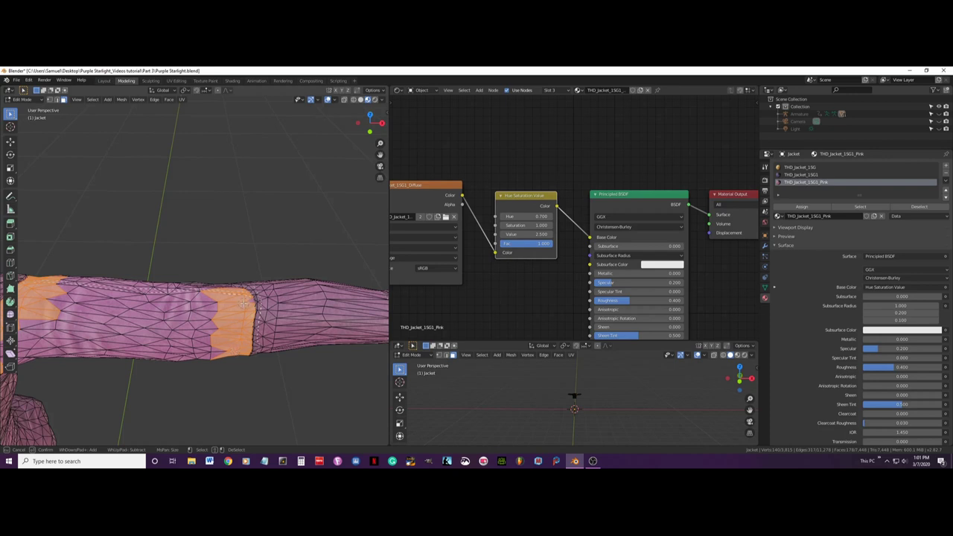
{"action": "right_click", "coordinate": [229, 318]}
Extend the cuff-seam selection around the underside of the sleeve
{"action": "middle_click_drag", "start_coordinate": [229, 318], "coordinate": [191, 264]}
{"action": "scroll", "coordinate": [191, 263], "scroll_direction": "up", "scroll_amount": 2}
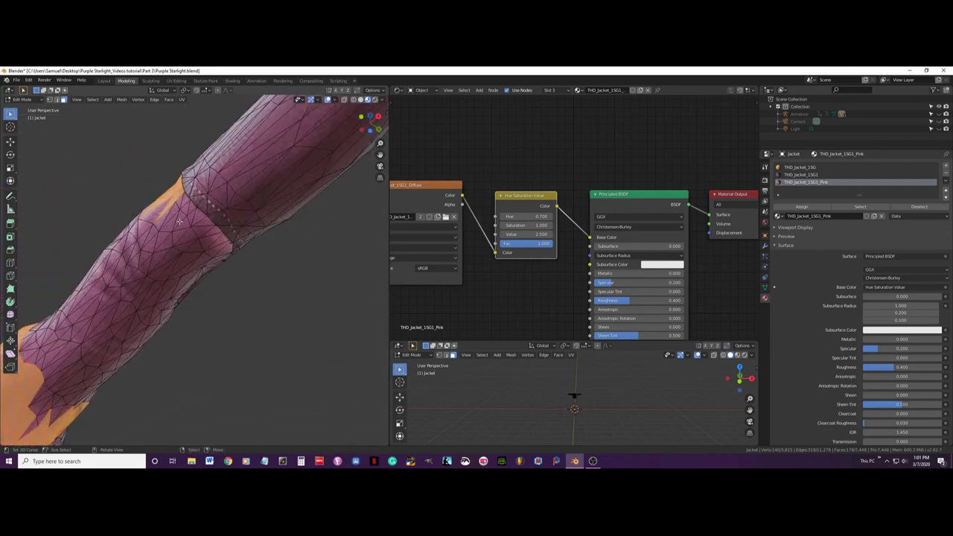
{"action": "key", "text": "c"}
{"action": "mouse_move", "coordinate": [178, 221]}
{"action": "left_mouse_down"}
{"action": "mouse_move", "coordinate": [198, 226]}
{"action": "mouse_move", "coordinate": [218, 259]}
{"action": "mouse_move", "coordinate": [192, 282]}
{"action": "mouse_move", "coordinate": [190, 266]}
{"action": "left_mouse_up"}
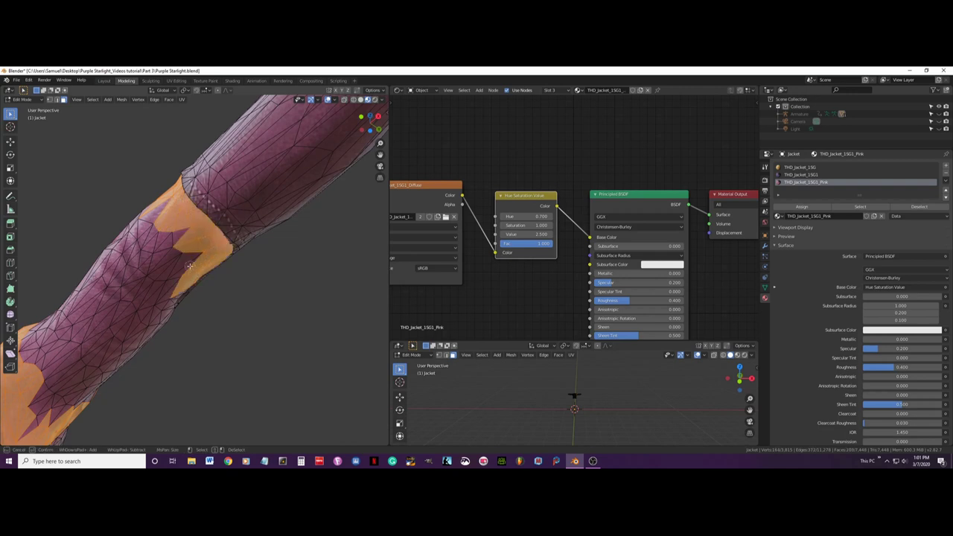
{"action": "right_click", "coordinate": [190, 266]}
Complete the face selection along the cuff seam around the back and top of the sleeve
{"action": "middle_click_drag", "start_coordinate": [190, 266], "coordinate": [177, 359]}
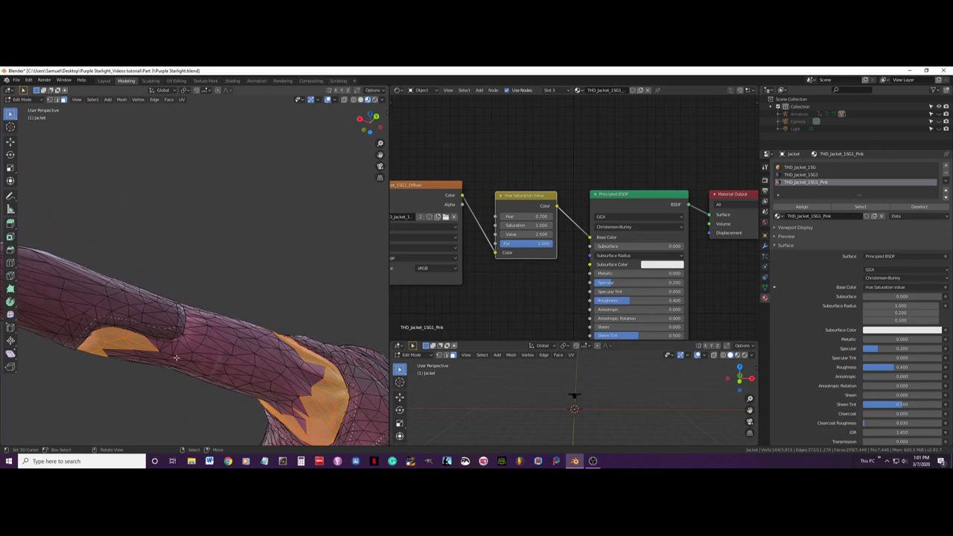
{"action": "key", "text": "c"}
{"action": "mouse_move", "coordinate": [176, 356]}
{"action": "left_mouse_down"}
{"action": "mouse_move", "coordinate": [153, 350]}
{"action": "mouse_move", "coordinate": [183, 344]}
{"action": "mouse_move", "coordinate": [144, 341]}
{"action": "left_mouse_up"}
{"action": "right_click", "coordinate": [187, 355]}
{"action": "middle_click_drag", "start_coordinate": [187, 356], "coordinate": [215, 375]}
{"action": "key", "text": "c"}
{"action": "mouse_move", "coordinate": [214, 344]}
{"action": "left_mouse_down"}
{"action": "mouse_move", "coordinate": [213, 295]}
{"action": "mouse_move", "coordinate": [165, 269]}
{"action": "left_mouse_up"}
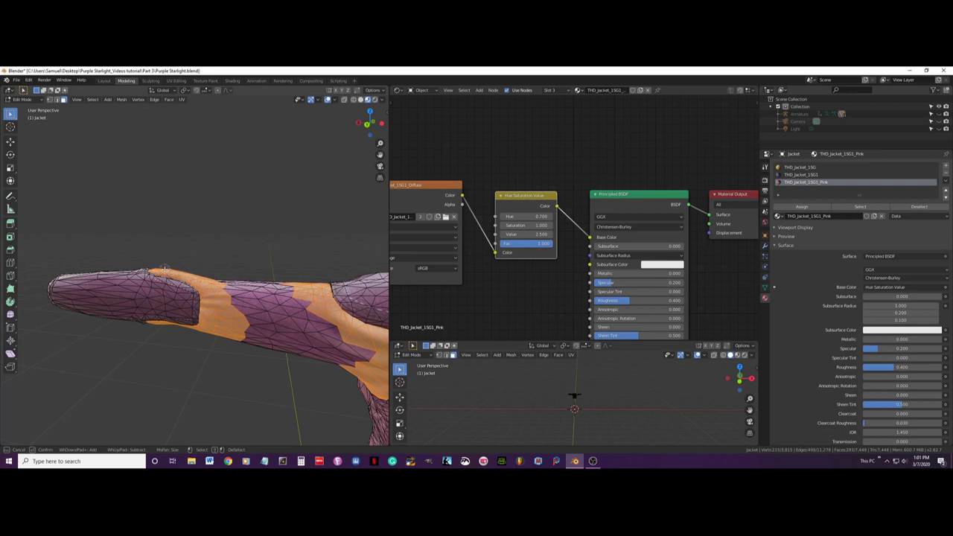
{"action": "right_click", "coordinate": [190, 271]}
Assign the THD_Jacket_1SG1 material to the selected sleeve faces and check the colour in Object Mode
{"action": "scroll", "coordinate": [225, 275], "scroll_direction": "down", "scroll_amount": 1}
{"action": "middle_click_drag", "start_coordinate": [225, 275], "coordinate": [283, 290]}
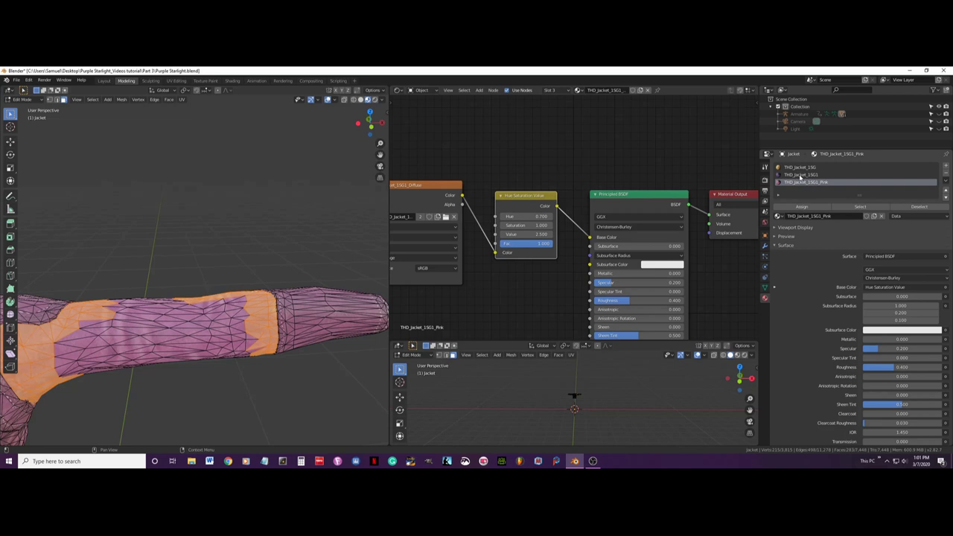
{"action": "left_click", "coordinate": [799, 175]}
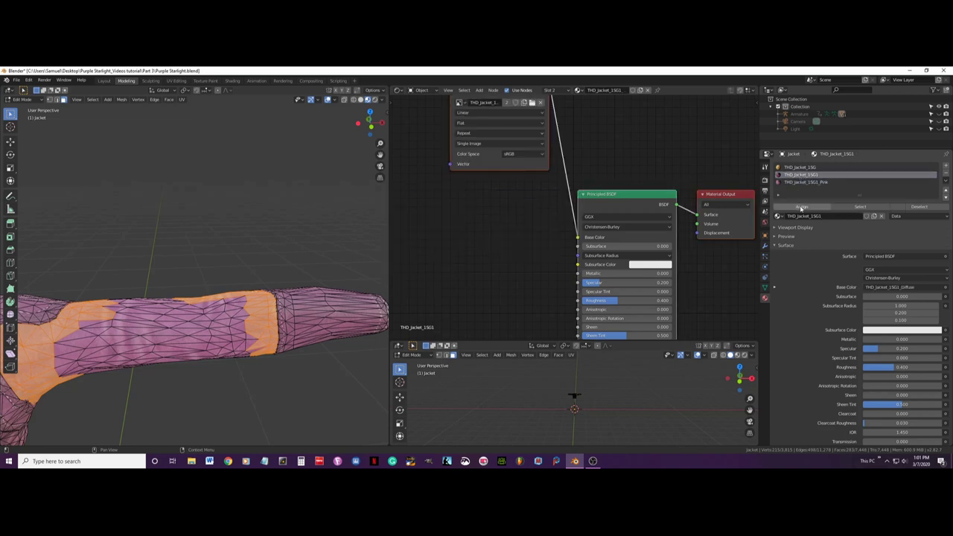
{"action": "left_click", "coordinate": [799, 208]}
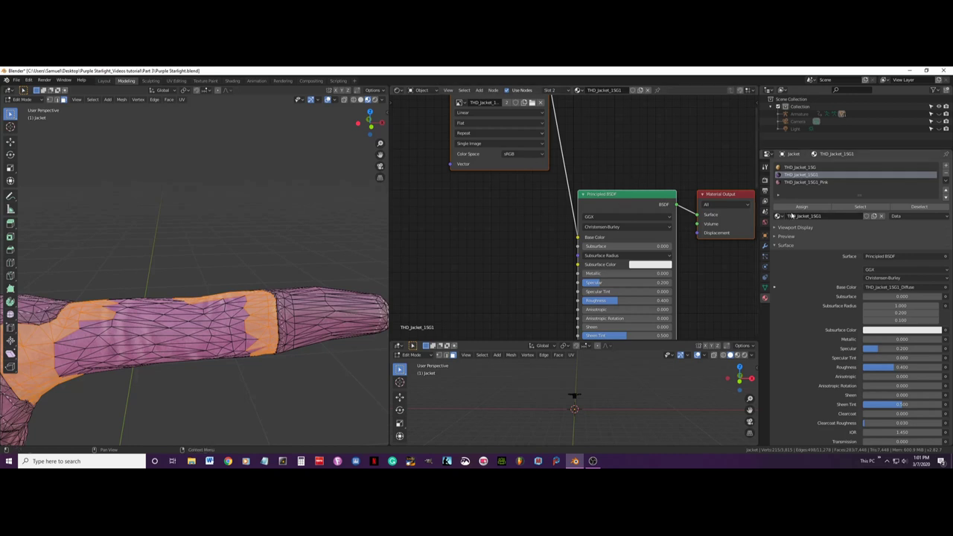
{"action": "key", "text": "Tab"}
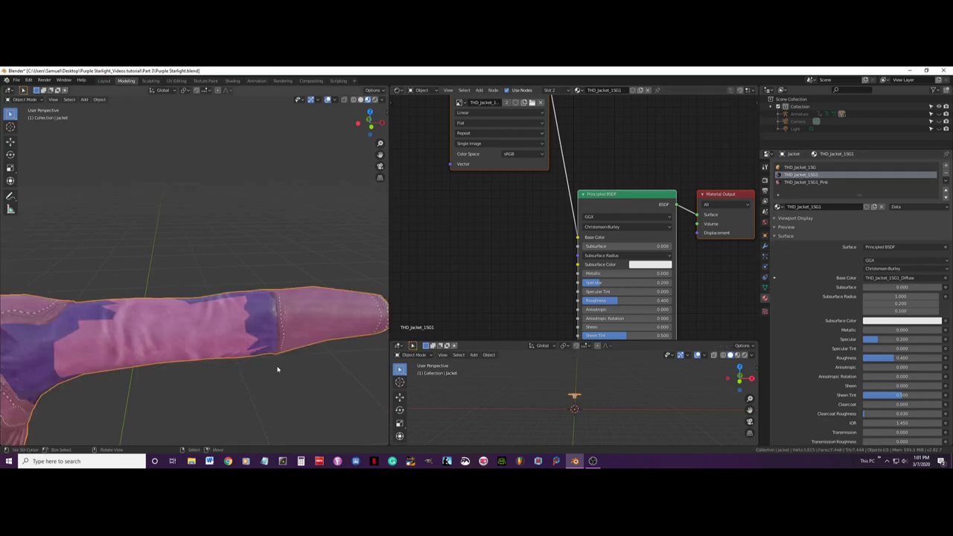
{"action": "key", "text": "Tab"}
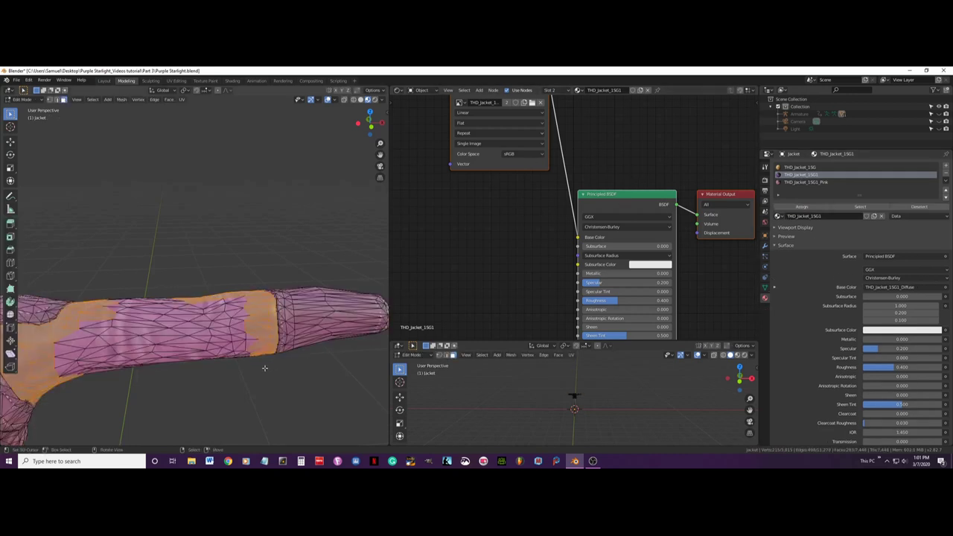
Hide the recoloured seam faces, select the linked middle section of the sleeve, and assign THD_Jacket_1SG1 to it
{"action": "key", "text": "h"}
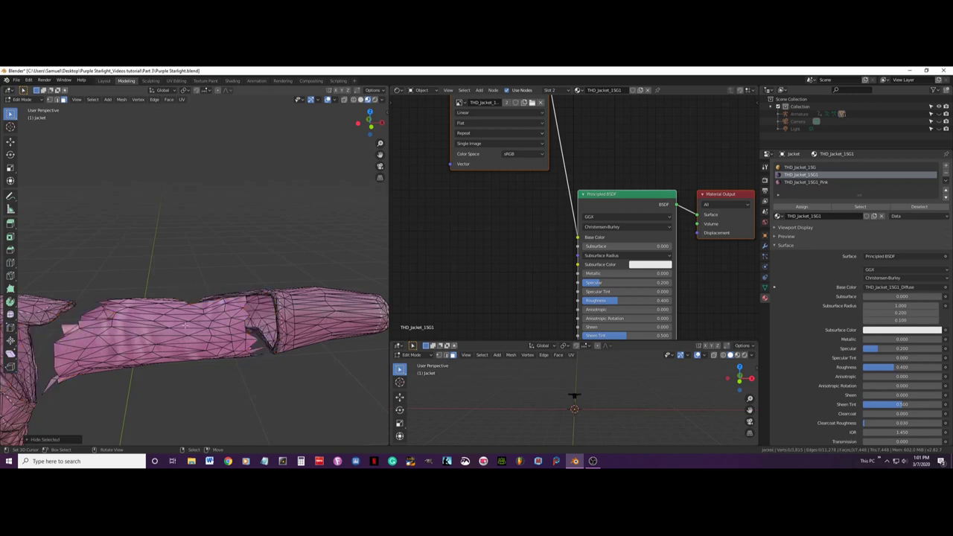
{"action": "left_click", "coordinate": [151, 324]}
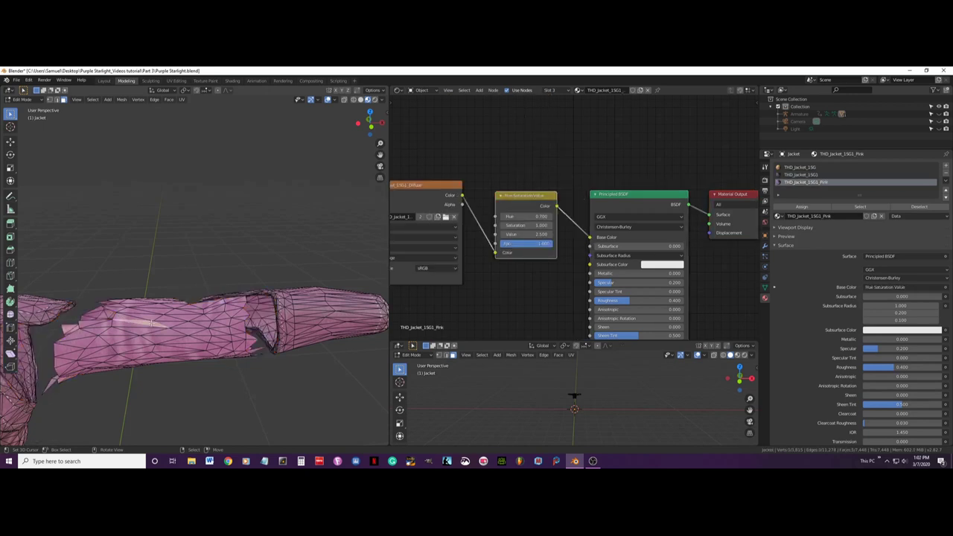
{"action": "key", "text": "ctrl+l"}
{"action": "middle_click_drag", "start_coordinate": [151, 324], "coordinate": [116, 334]}
{"action": "left_click", "coordinate": [801, 175]}
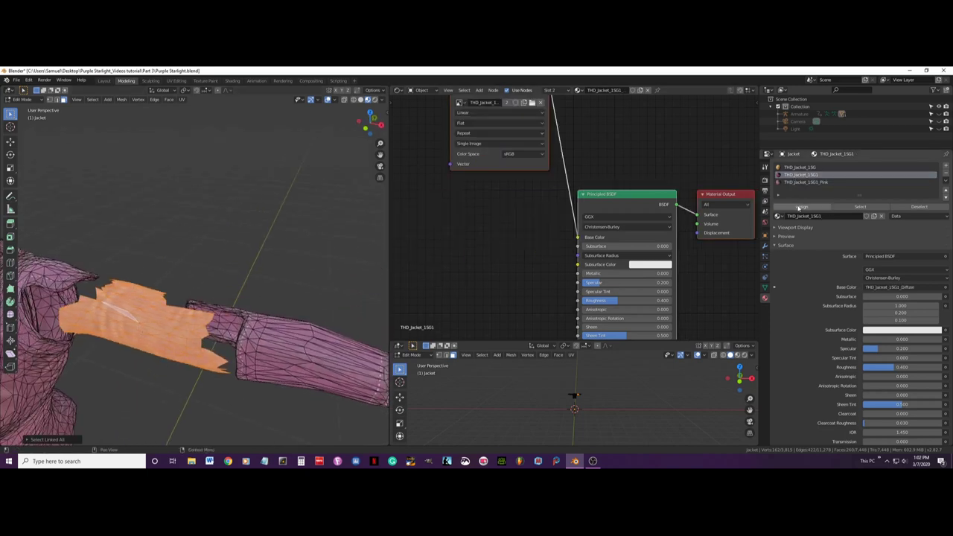
{"action": "left_click", "coordinate": [799, 207]}
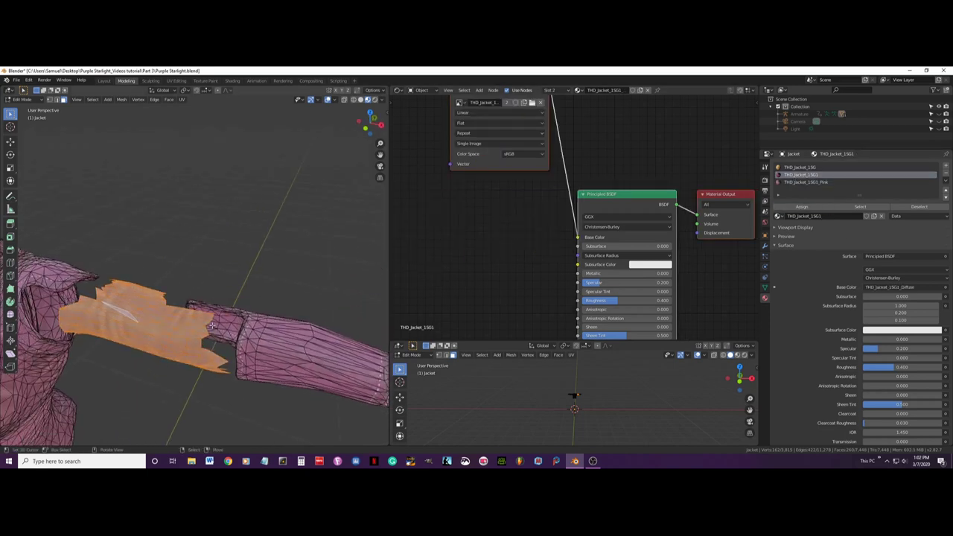
Reveal the hidden sleeve faces, deselect everything, and return to Object Mode
{"action": "key", "text": "Tab"}
{"action": "key", "text": "Tab"}
{"action": "key", "text": "alt+h"}
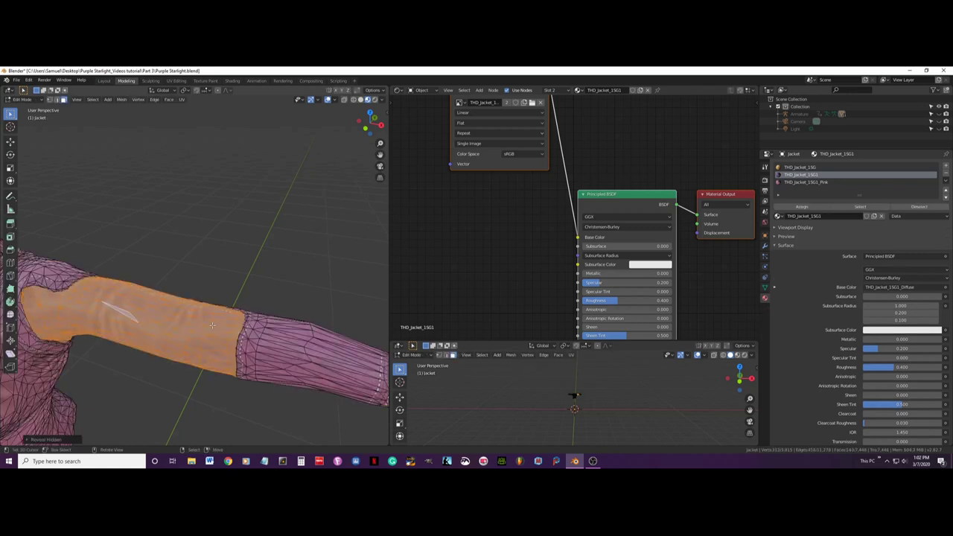
{"action": "key", "text": "alt+a"}
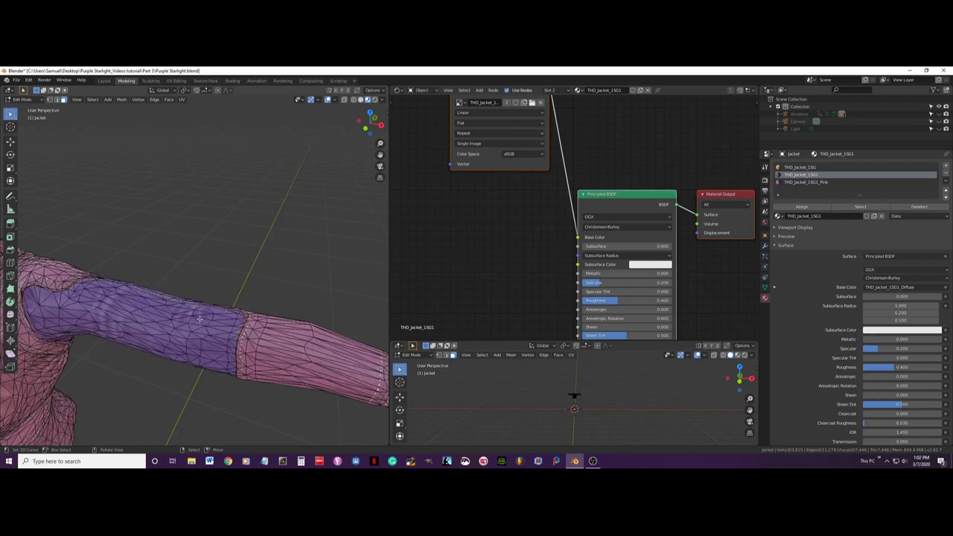
{"action": "key", "text": "Tab"}
Examine the jacket's sleeve and body colours from the front
{"action": "key", "text": "KP_1"}
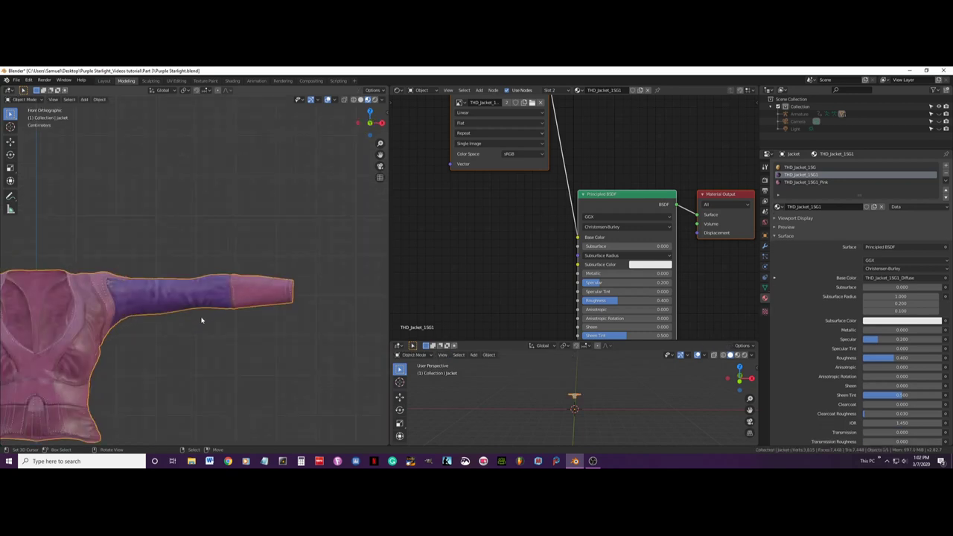
{"action": "middle_click_drag", "start_coordinate": [153, 320], "coordinate": [283, 242], "text": "shift"}
{"action": "scroll", "coordinate": [283, 243], "scroll_direction": "down", "scroll_amount": 3}
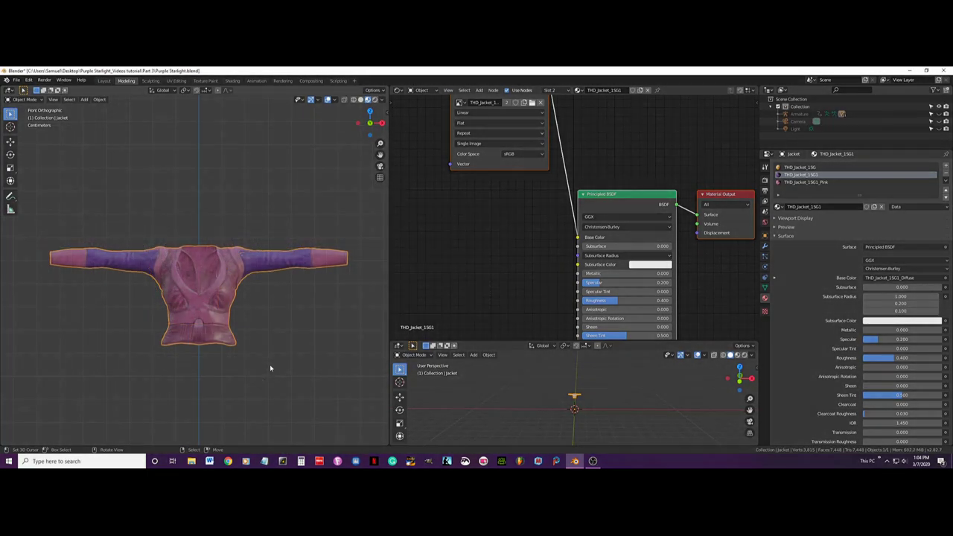
{"action": "scroll", "coordinate": [276, 343], "scroll_direction": "up", "scroll_amount": 2}
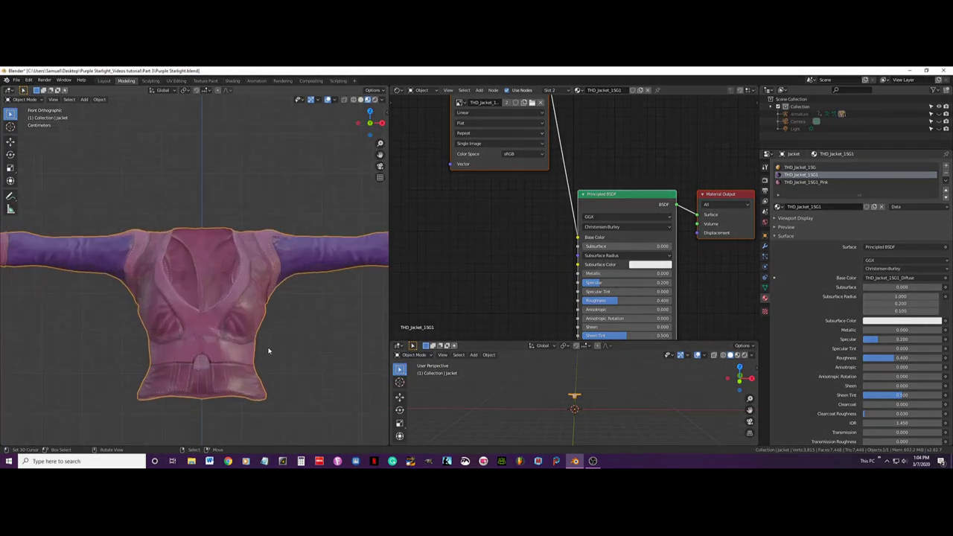
{"action": "middle_click_drag", "start_coordinate": [272, 371], "coordinate": [287, 330], "text": "shift"}
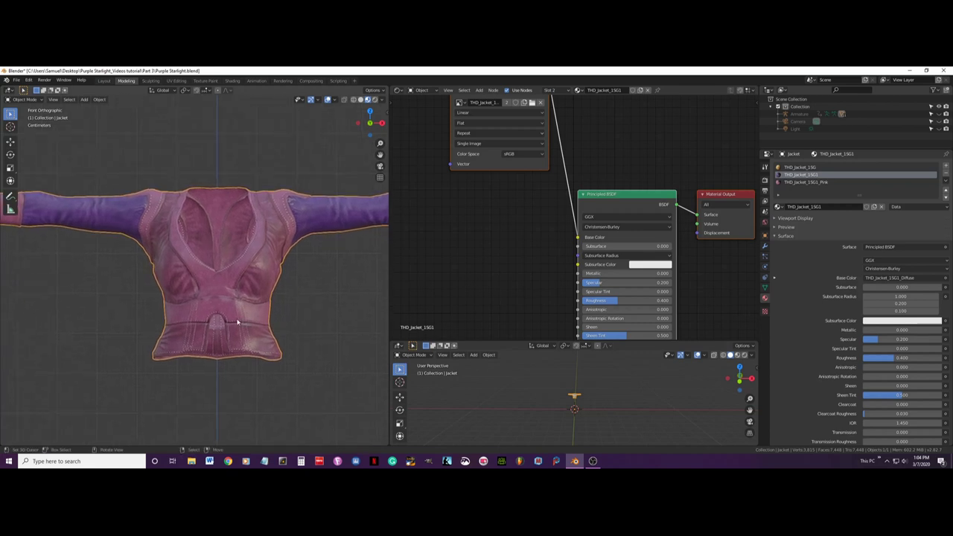
Examine the jacket's lower hem from several angles, then show the jacket in wireframe shading from the front
{"action": "middle_click_drag", "start_coordinate": [189, 332], "coordinate": [198, 351]}
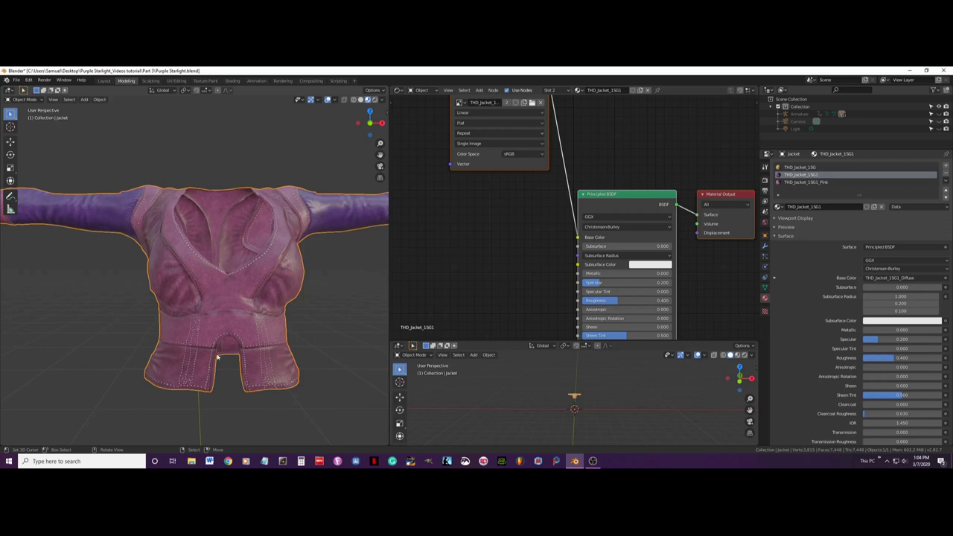
{"action": "middle_click_drag", "start_coordinate": [246, 359], "coordinate": [220, 322]}
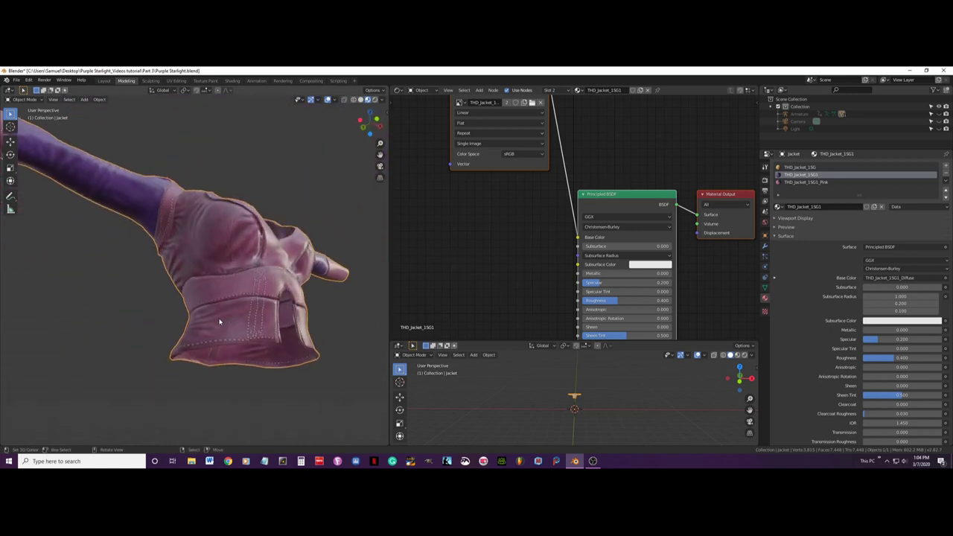
{"action": "key", "text": "KP_1"}
{"action": "scroll", "coordinate": [217, 321], "scroll_direction": "up", "scroll_amount": 3}
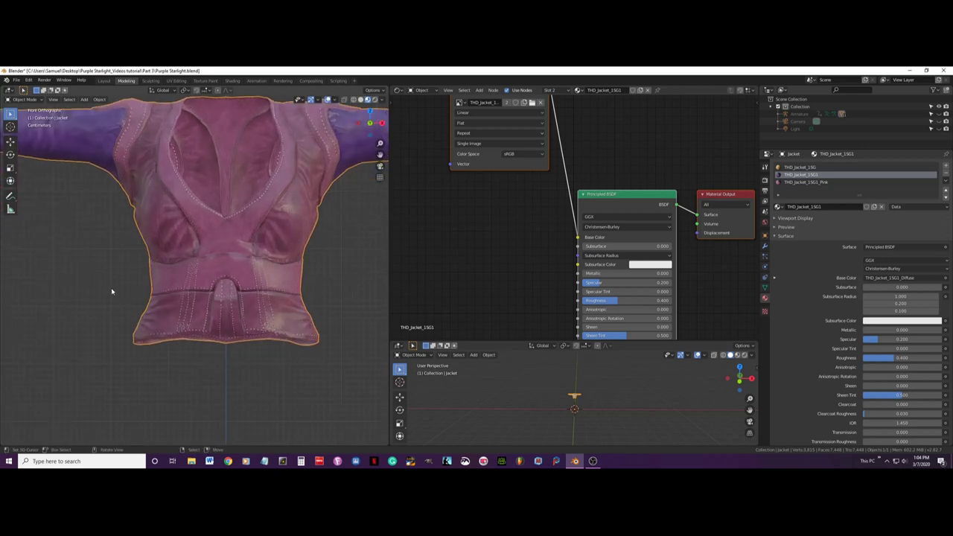
{"action": "key", "text": "z"}
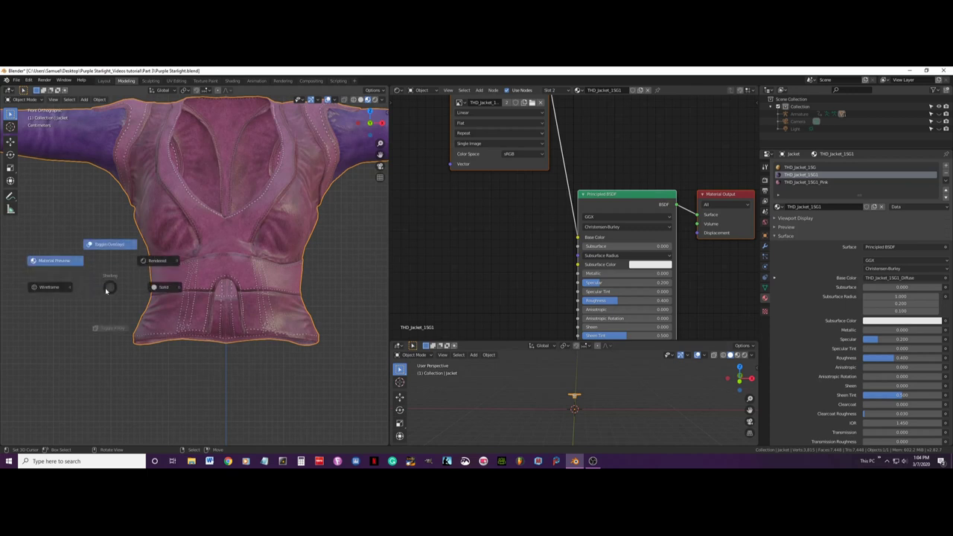
{"action": "left_click", "coordinate": [51, 288]}
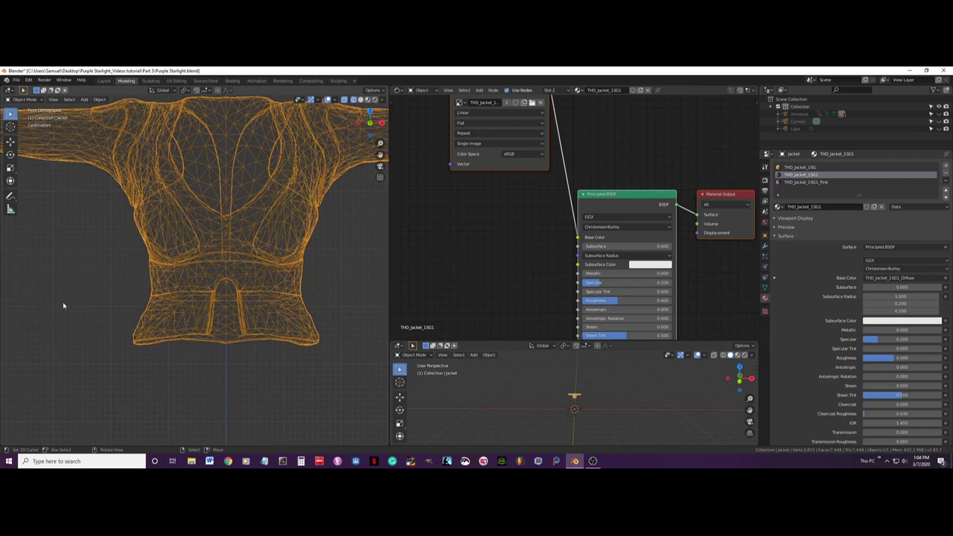
{"action": "left_click", "coordinate": [354, 102]}
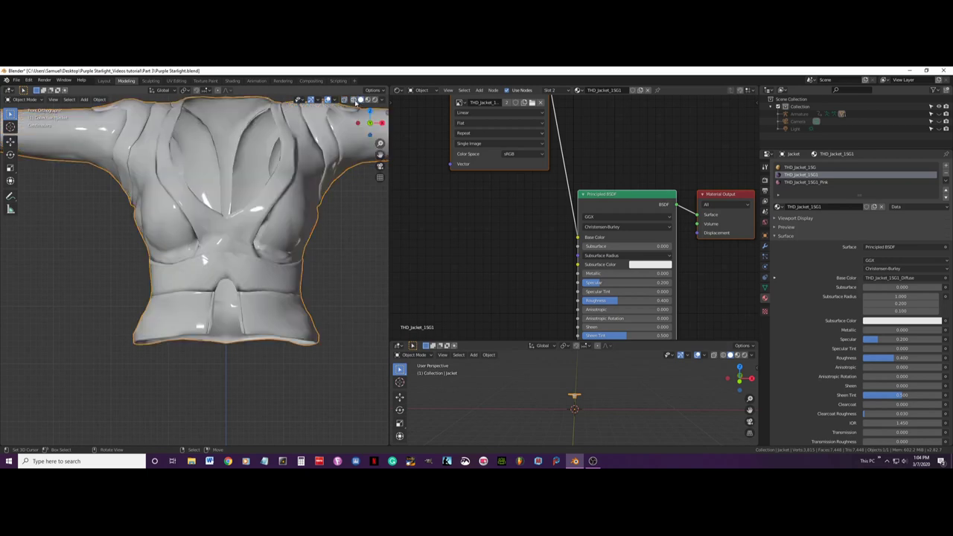
{"action": "left_click", "coordinate": [354, 102]}
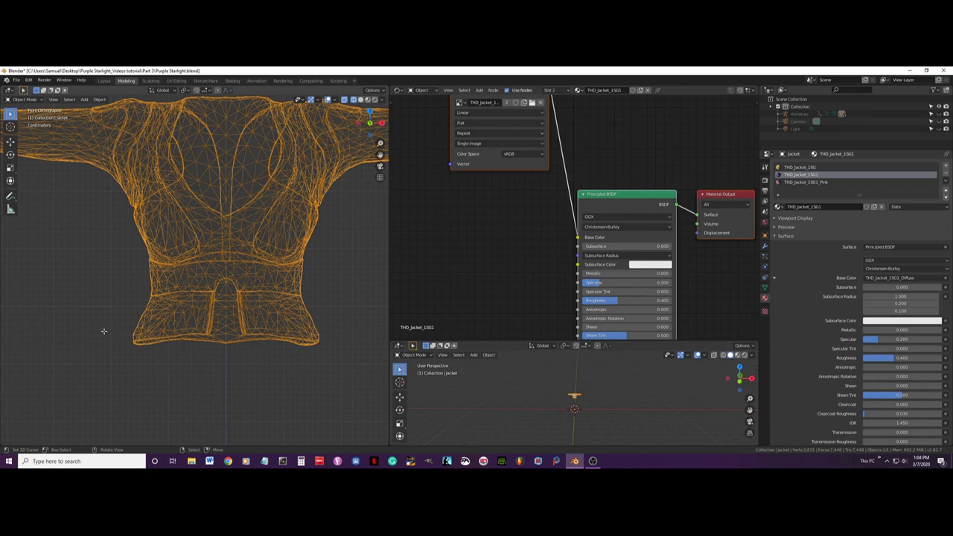
In Edit Mode, clear the selection and box-select all faces of the jacket's flared bottom section below the waist seam
{"action": "key", "text": "Tab"}
{"action": "middle_click_drag", "start_coordinate": [209, 338], "coordinate": [228, 343]}
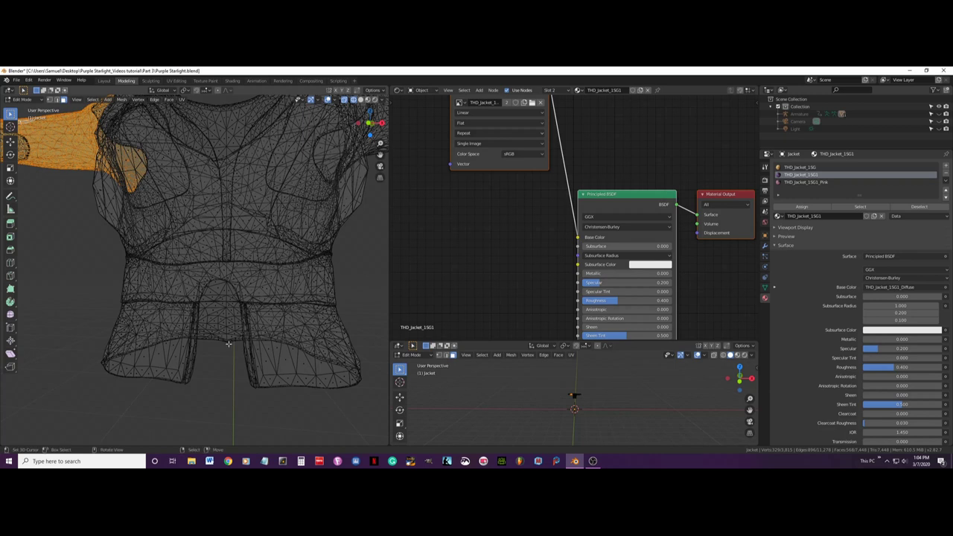
{"action": "key", "text": "alt+a"}
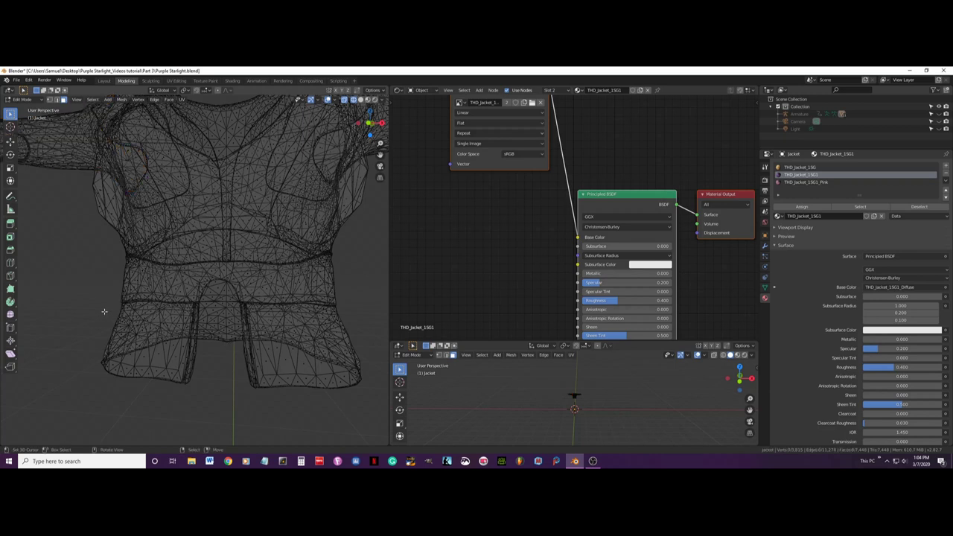
{"action": "scroll", "coordinate": [104, 312], "scroll_direction": "down", "scroll_amount": 2}
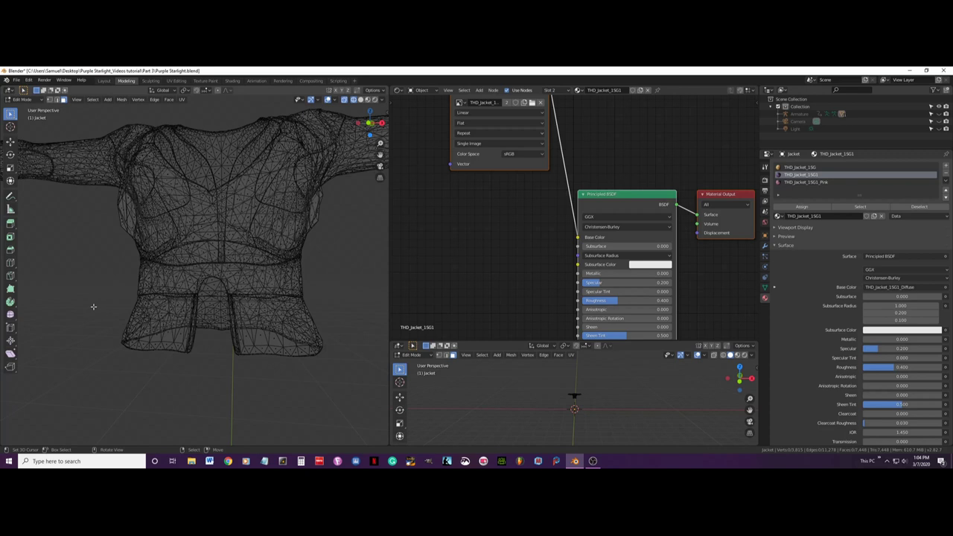
{"action": "key", "text": "b"}
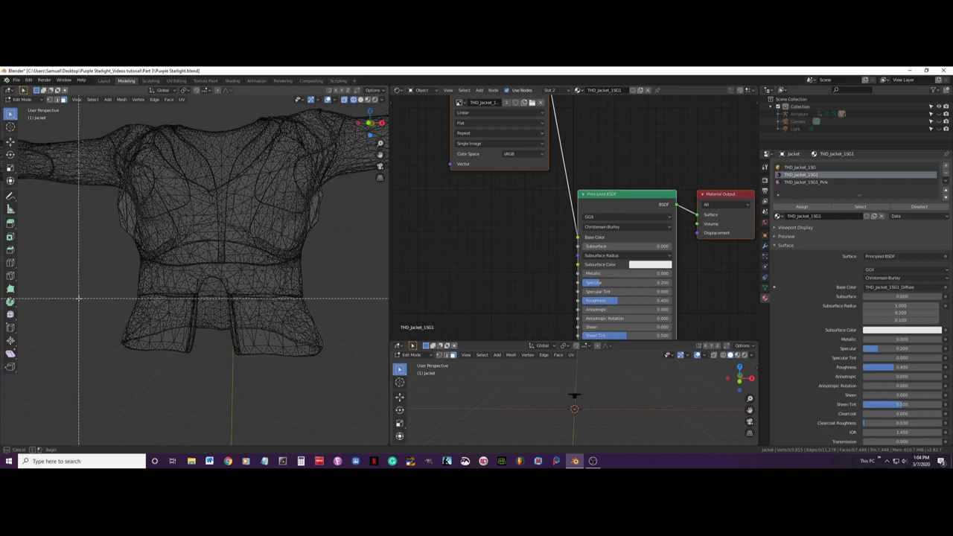
{"action": "left_click_drag", "start_coordinate": [78, 299], "coordinate": [347, 411]}
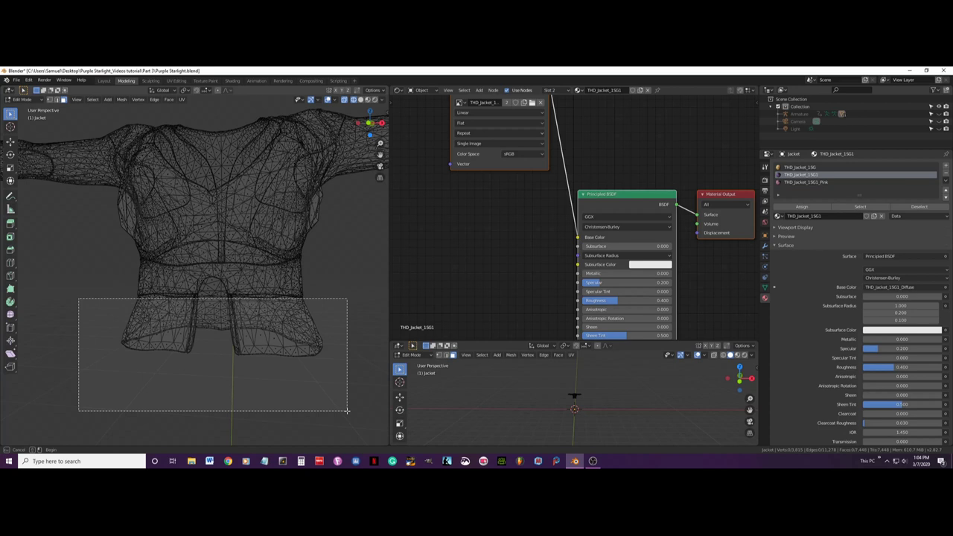
{"action": "left_click_drag", "start_coordinate": [347, 410], "coordinate": [346, 410]}
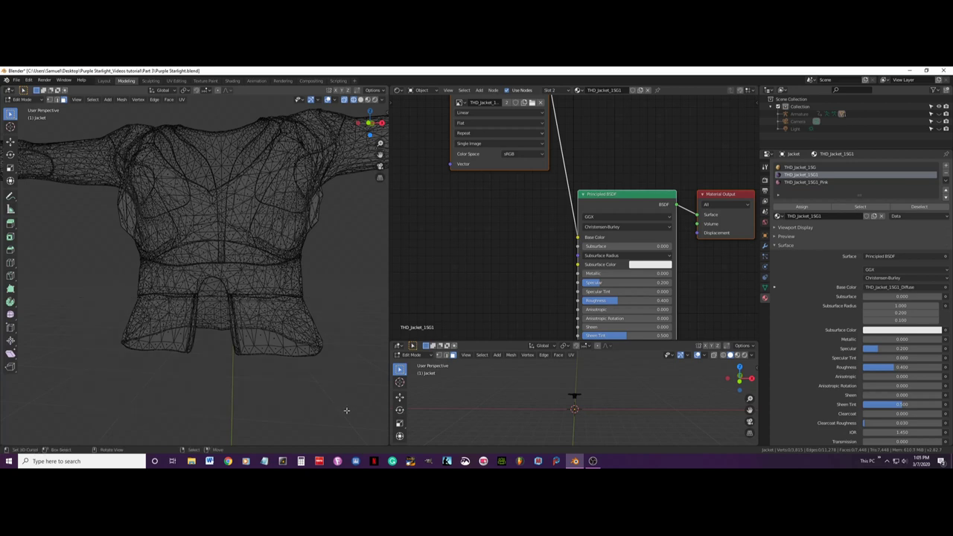
{"action": "key", "text": "b"}
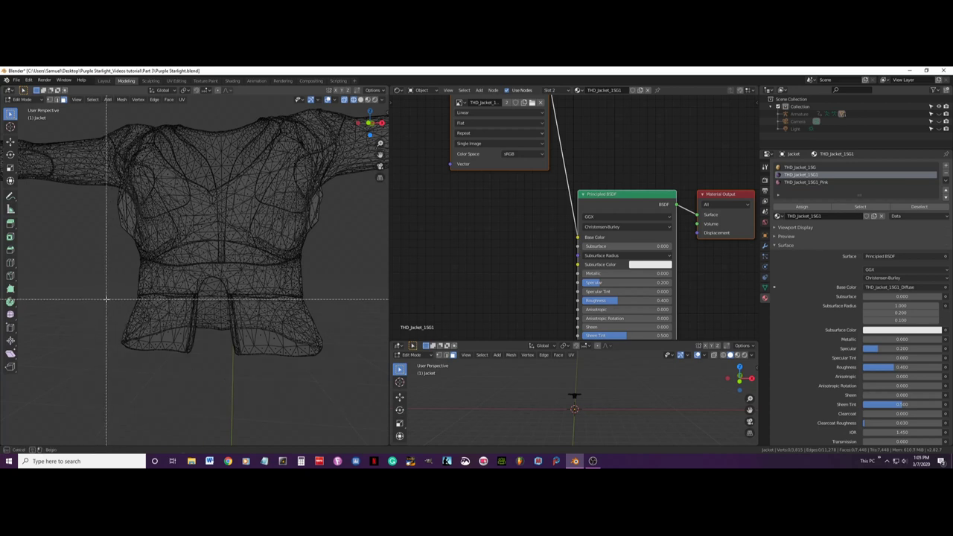
{"action": "left_click_drag", "start_coordinate": [103, 297], "coordinate": [355, 388]}
{"action": "middle_click_drag", "start_coordinate": [283, 404], "coordinate": [198, 364]}
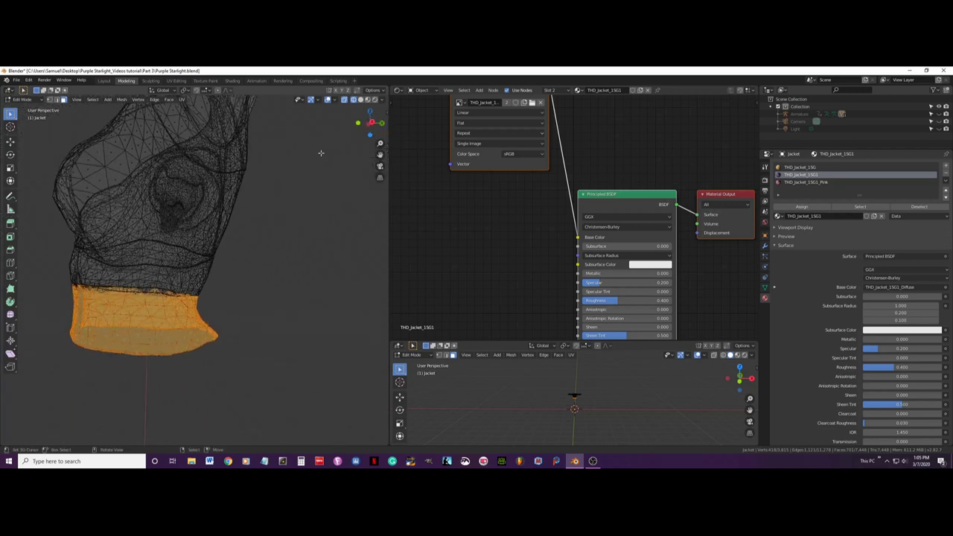
Switch to Material Preview shading and circle-select the missed faces under the waist seam on the character's left side
{"action": "left_click", "coordinate": [369, 100]}
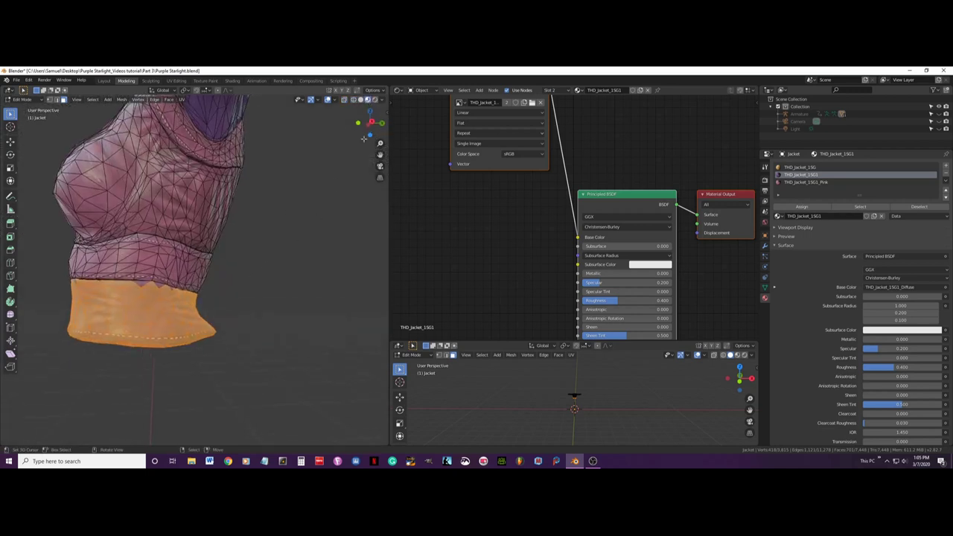
{"action": "middle_click_drag", "start_coordinate": [224, 270], "coordinate": [240, 283]}
{"action": "scroll", "coordinate": [176, 283], "scroll_direction": "up", "scroll_amount": 5}
{"action": "scroll", "coordinate": [240, 284], "scroll_direction": "down", "scroll_amount": 3}
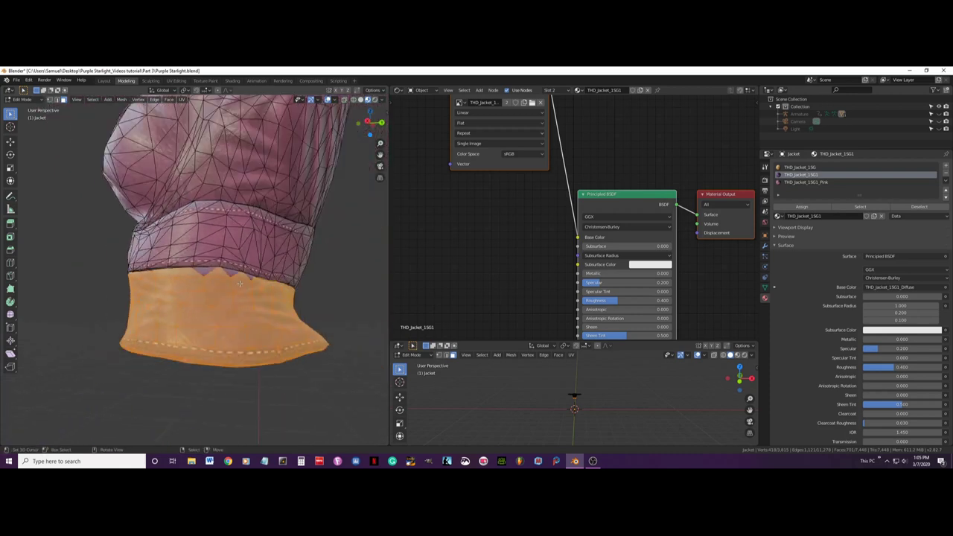
{"action": "key", "text": "c"}
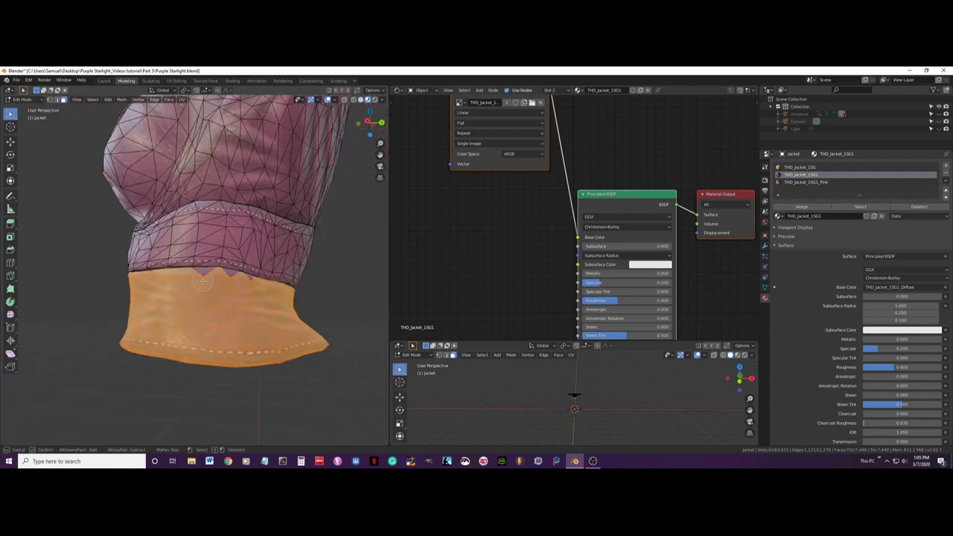
{"action": "mouse_move", "coordinate": [203, 280]}
{"action": "left_mouse_down"}
{"action": "mouse_move", "coordinate": [250, 279]}
{"action": "mouse_move", "coordinate": [254, 260]}
{"action": "left_mouse_up"}
{"action": "right_click", "coordinate": [254, 259]}
Add the missed faces under the waist seam on the character's right side and right front to the selection with circle select
{"action": "middle_click_drag", "start_coordinate": [254, 260], "coordinate": [139, 318]}
{"action": "key", "text": "c"}
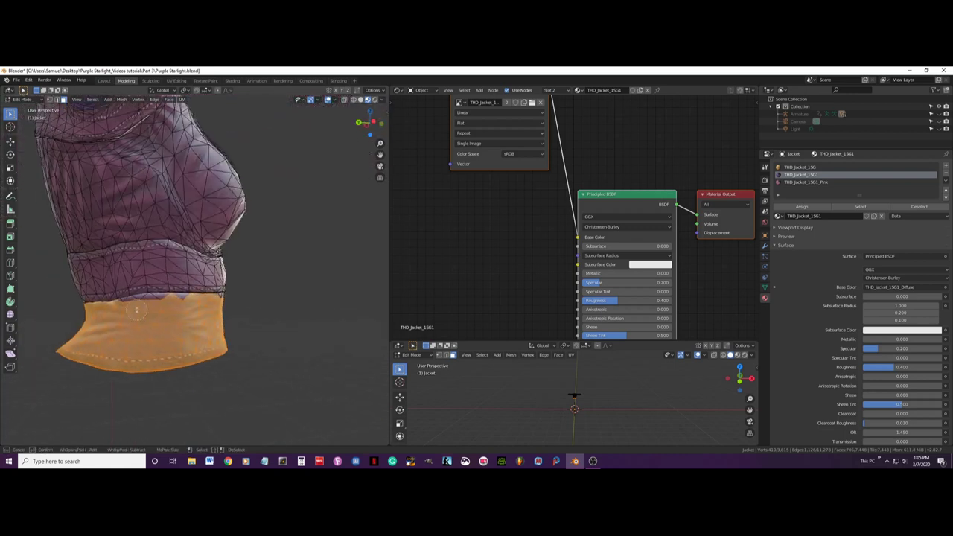
{"action": "left_click_drag", "start_coordinate": [127, 308], "coordinate": [182, 311]}
{"action": "right_click", "coordinate": [182, 311]}
{"action": "mouse_move", "coordinate": [182, 311]}
{"action": "middle_mouse_down"}
{"action": "mouse_move", "coordinate": [104, 324]}
{"action": "mouse_move", "coordinate": [175, 326]}
{"action": "middle_mouse_up"}
{"action": "key", "text": "c"}
{"action": "left_click_drag", "start_coordinate": [191, 311], "coordinate": [235, 309]}
{"action": "right_click", "coordinate": [242, 307]}
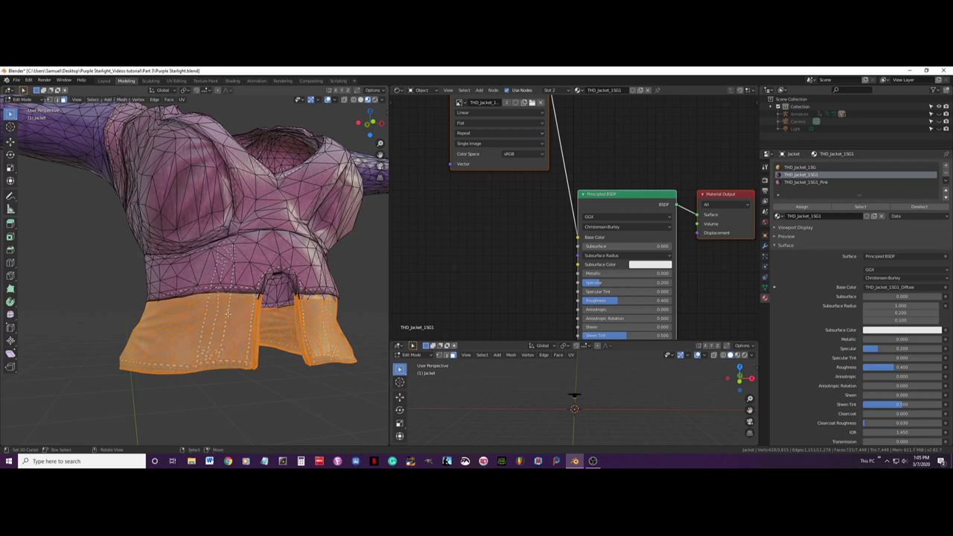
Circle-select the remaining unselected faces on the front flaps and delete all selected faces of the jacket's bottom section
{"action": "middle_click_drag", "start_coordinate": [242, 307], "coordinate": [172, 328]}
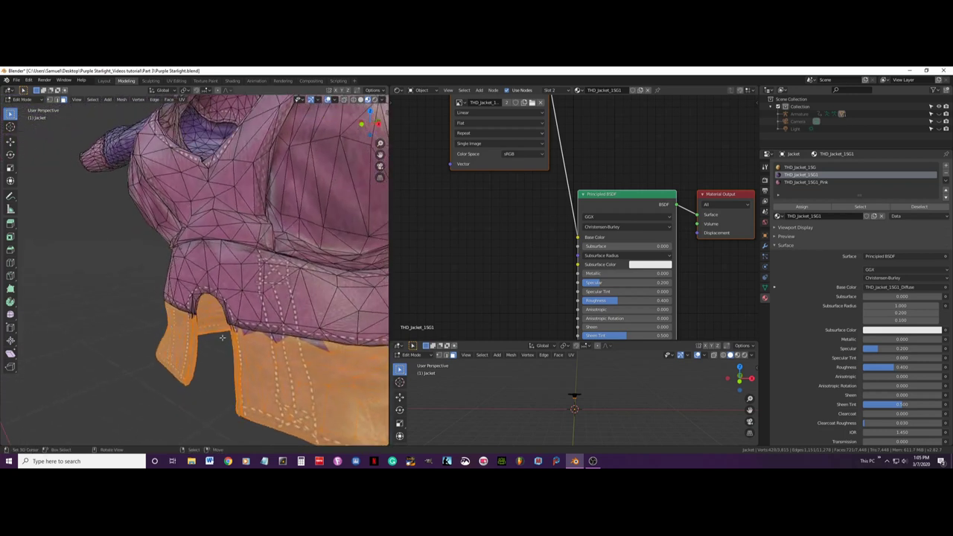
{"action": "middle_click_drag", "start_coordinate": [247, 345], "coordinate": [216, 333]}
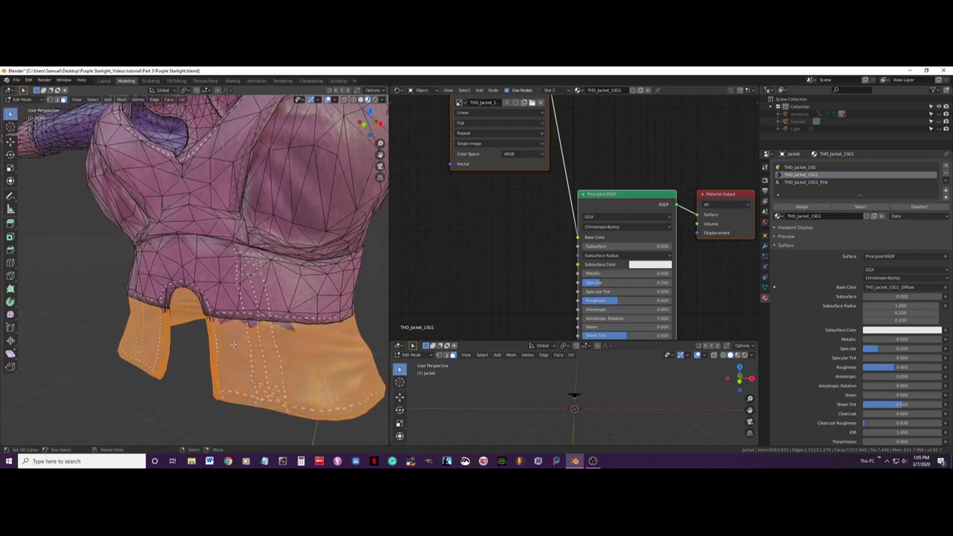
{"action": "key", "text": "c"}
{"action": "mouse_move", "coordinate": [215, 330]}
{"action": "left_mouse_down"}
{"action": "mouse_move", "coordinate": [225, 323]}
{"action": "mouse_move", "coordinate": [280, 333]}
{"action": "left_mouse_up"}
{"action": "right_click", "coordinate": [280, 334]}
{"action": "middle_click_drag", "start_coordinate": [280, 333], "coordinate": [170, 347]}
{"action": "key", "text": "c"}
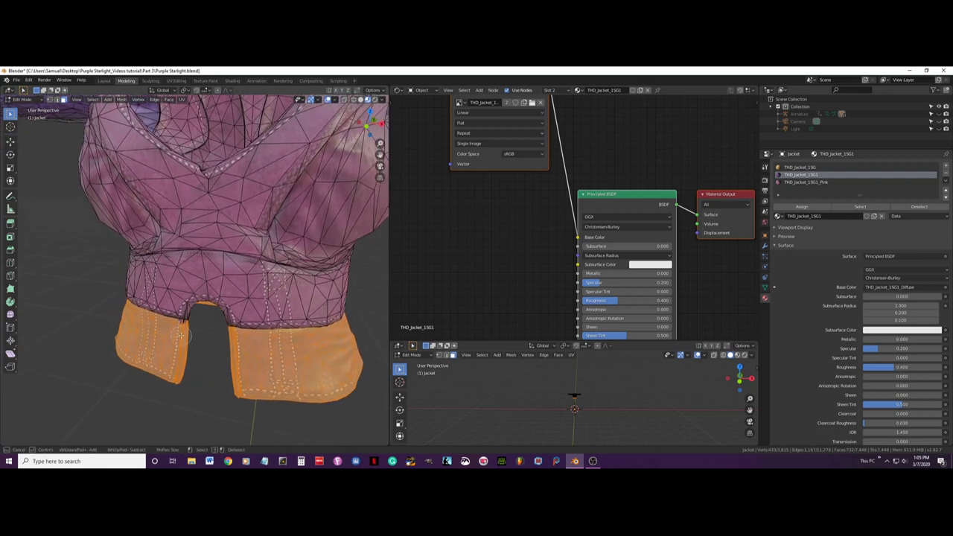
{"action": "right_click", "coordinate": [192, 351]}
{"action": "middle_click_drag", "start_coordinate": [192, 351], "coordinate": [212, 353]}
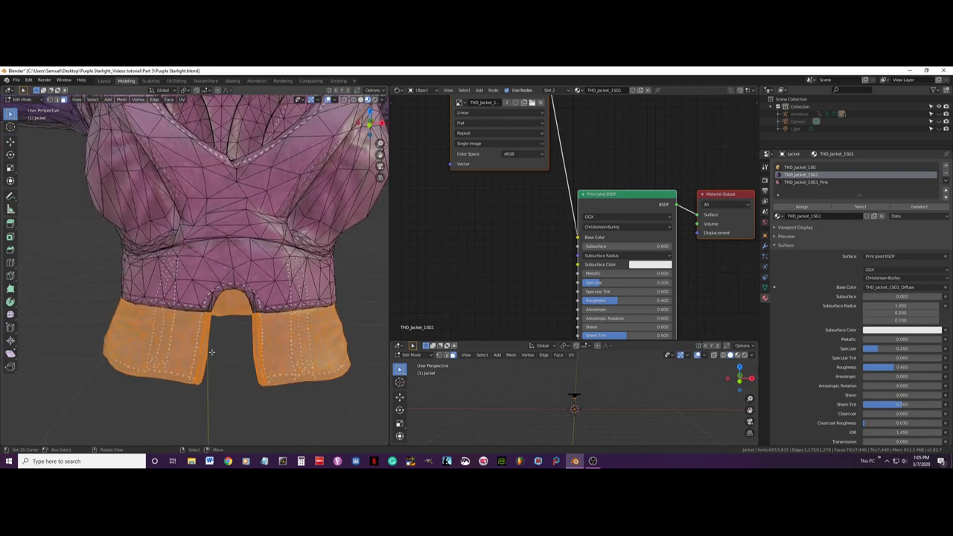
{"action": "key", "text": "x"}
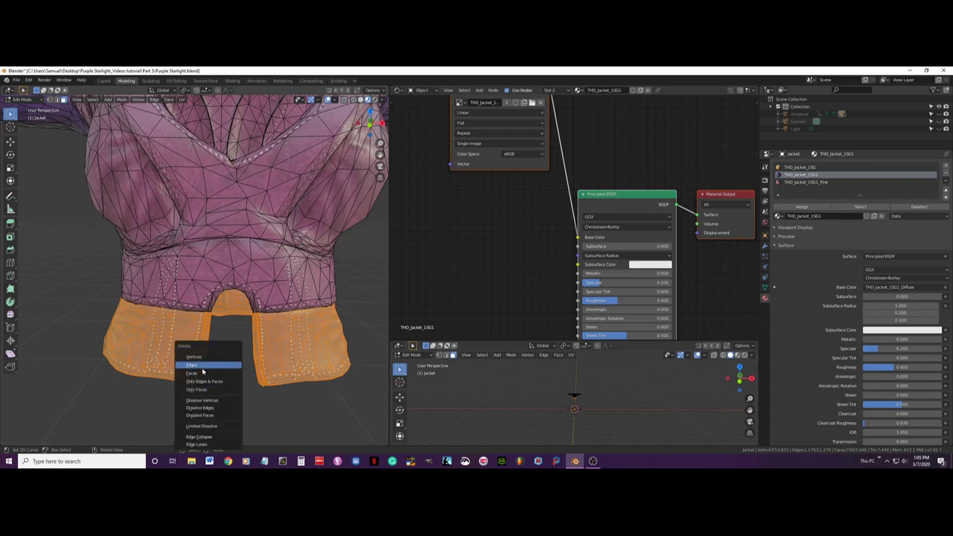
{"action": "left_click", "coordinate": [203, 371]}
Clear the selection, circle-select the stray jagged faces at both corners of the front notch, and delete them
{"action": "middle_click_drag", "start_coordinate": [203, 371], "coordinate": [136, 330]}
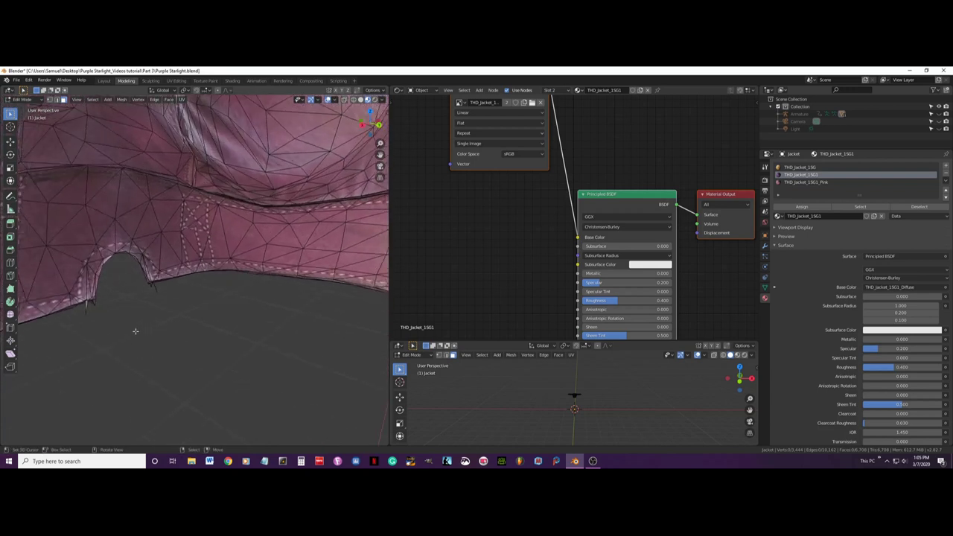
{"action": "key", "text": "a"}
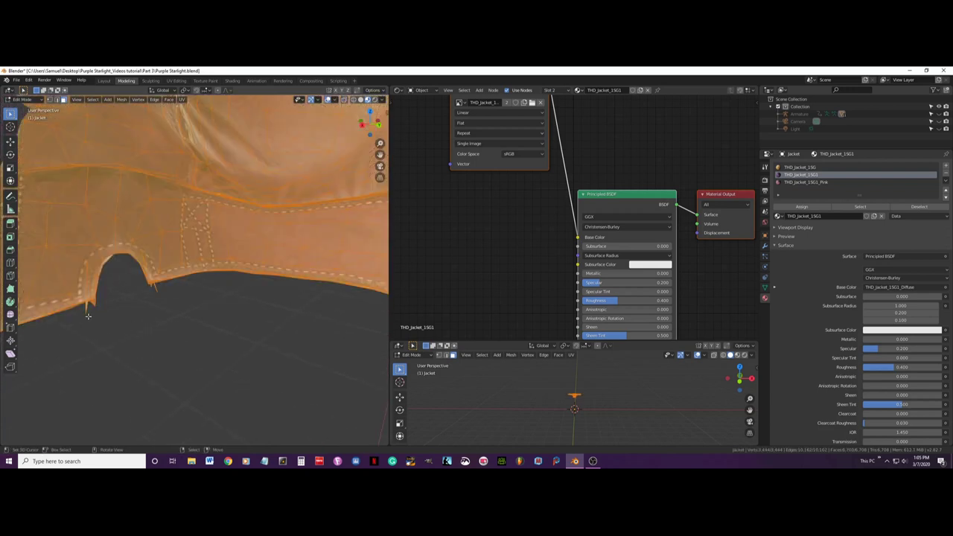
{"action": "key", "text": "alt+a"}
{"action": "key", "text": "c"}
{"action": "left_click", "coordinate": [92, 310]}
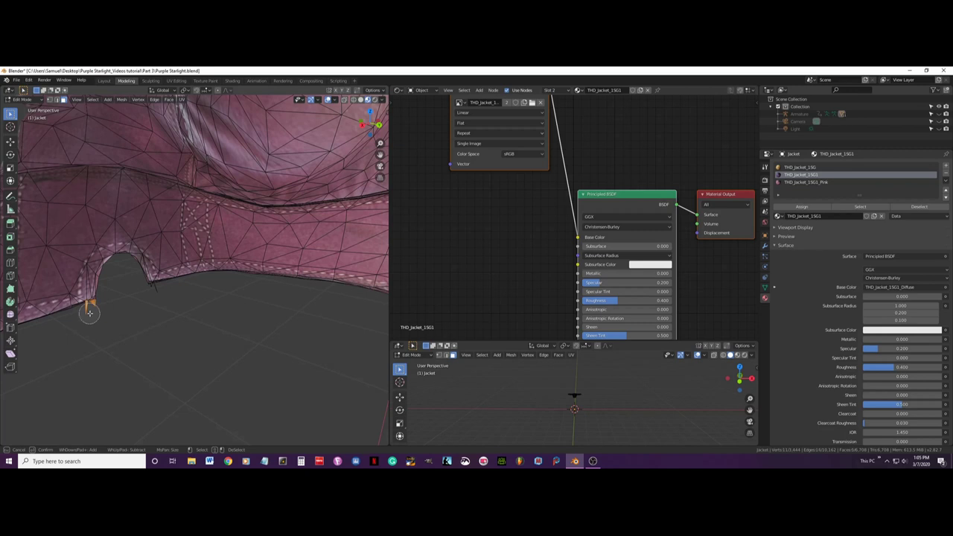
{"action": "left_click", "coordinate": [154, 293]}
{"action": "key", "text": "Escape"}
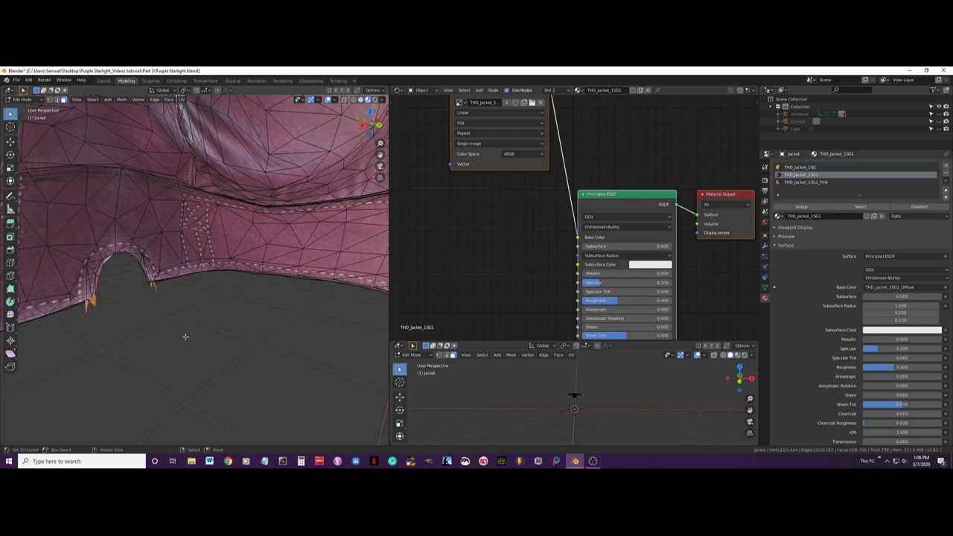
{"action": "key", "text": "x"}
{"action": "left_click", "coordinate": [183, 337]}
Circle-select the last leftover faces at the corners of the front notch and delete those faces
{"action": "middle_click_drag", "start_coordinate": [182, 335], "coordinate": [189, 299]}
{"action": "scroll", "coordinate": [112, 305], "scroll_direction": "up", "scroll_amount": 3}
{"action": "scroll", "coordinate": [107, 309], "scroll_direction": "down", "scroll_amount": 2}
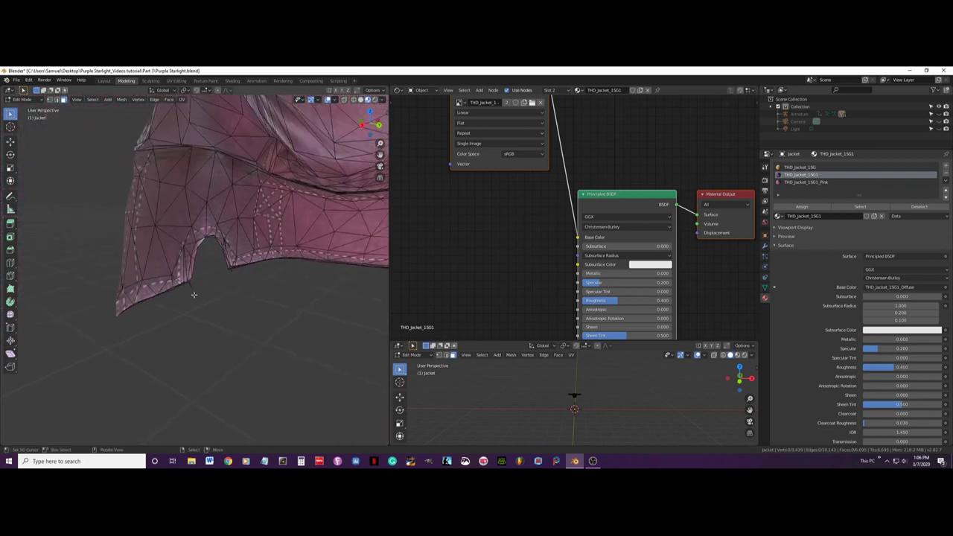
{"action": "key", "text": "c"}
{"action": "left_click_drag", "start_coordinate": [193, 291], "coordinate": [230, 279]}
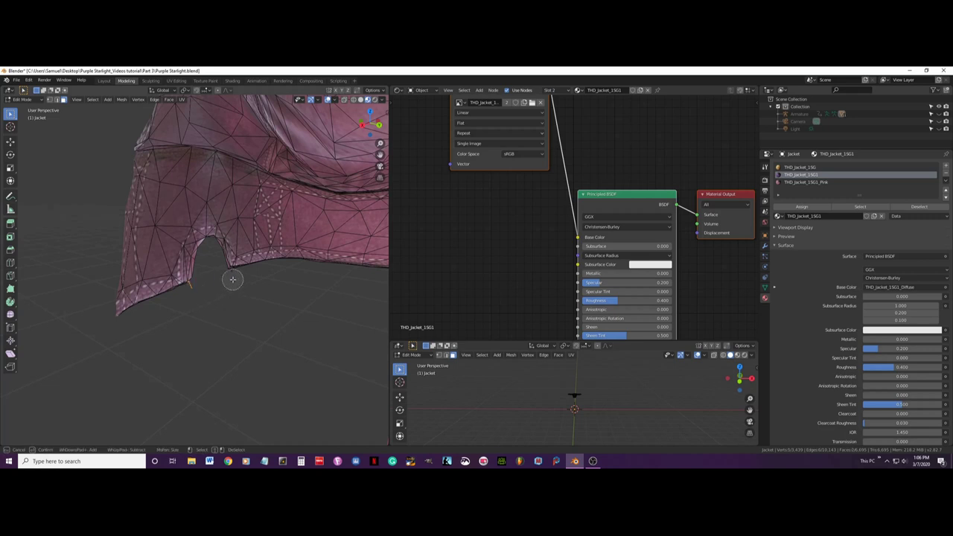
{"action": "right_click", "coordinate": [246, 301]}
{"action": "key", "text": "x"}
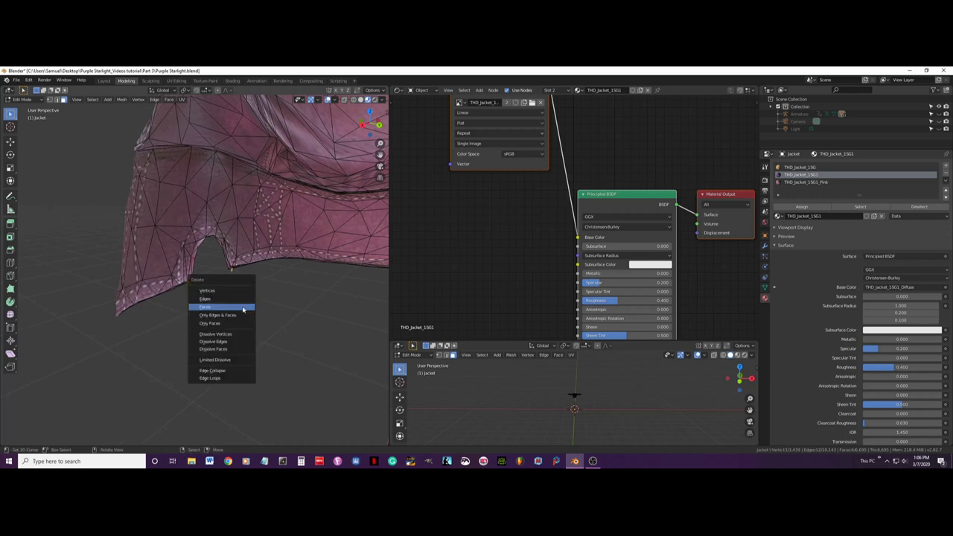
{"action": "left_click", "coordinate": [242, 308]}
Return to Object Mode in front view and reveal all hidden objects of the character
{"action": "middle_click_drag", "start_coordinate": [217, 311], "coordinate": [270, 345]}
{"action": "scroll", "coordinate": [279, 306], "scroll_direction": "down", "scroll_amount": 3}
{"action": "key", "text": "KP_1"}
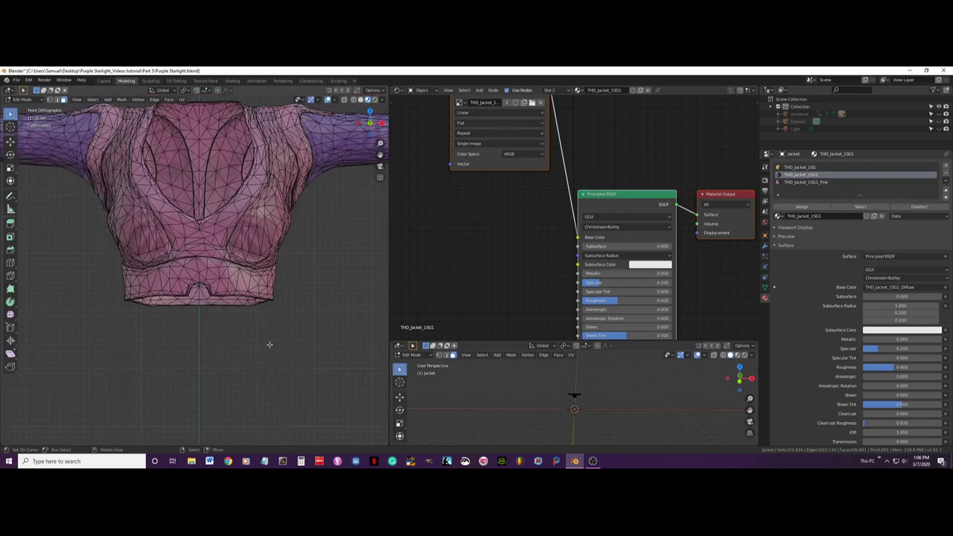
{"action": "scroll", "coordinate": [268, 343], "scroll_direction": "down", "scroll_amount": 3}
{"action": "key", "text": "Tab"}
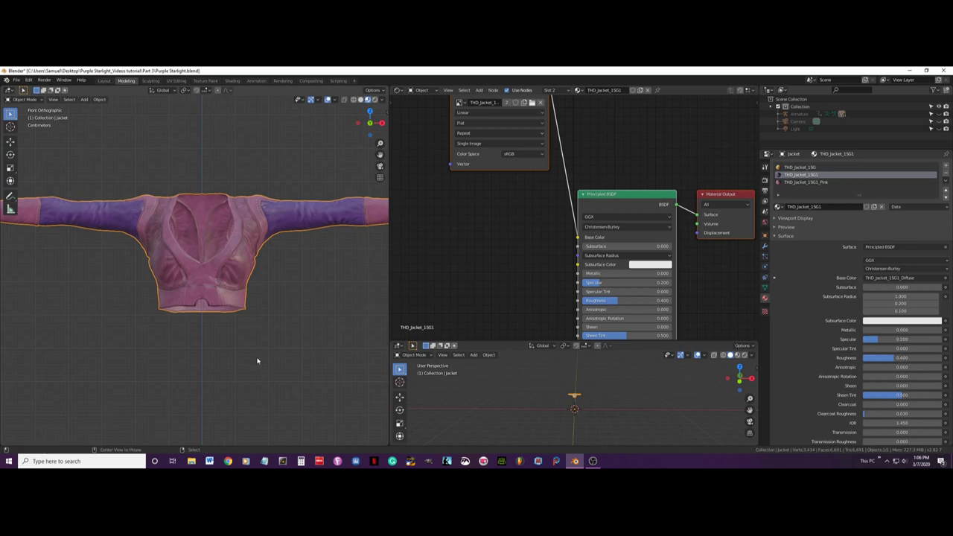
{"action": "key", "text": "alt+h"}
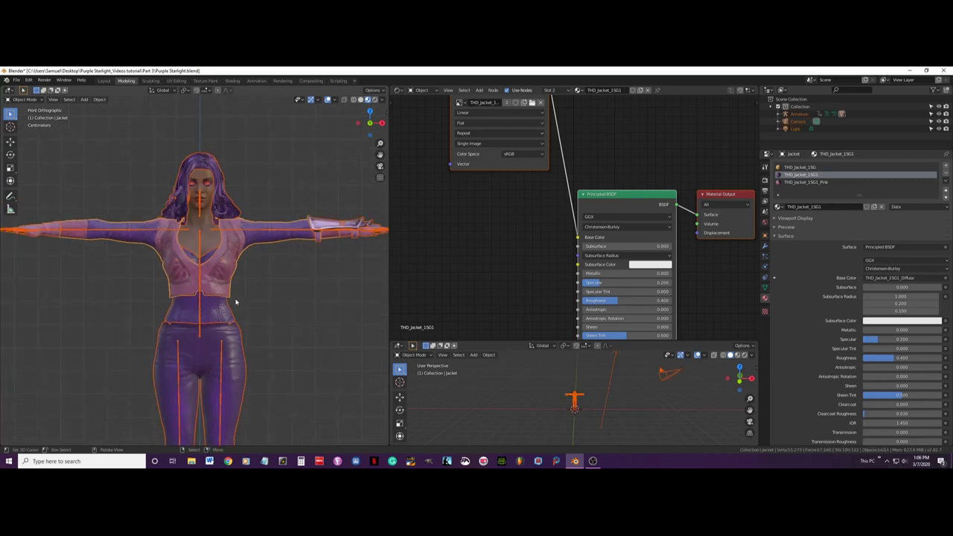
Deselect all objects and save the file
{"action": "key", "text": "alt+a"}
{"action": "scroll", "coordinate": [242, 304], "scroll_direction": "up", "scroll_amount": 3}
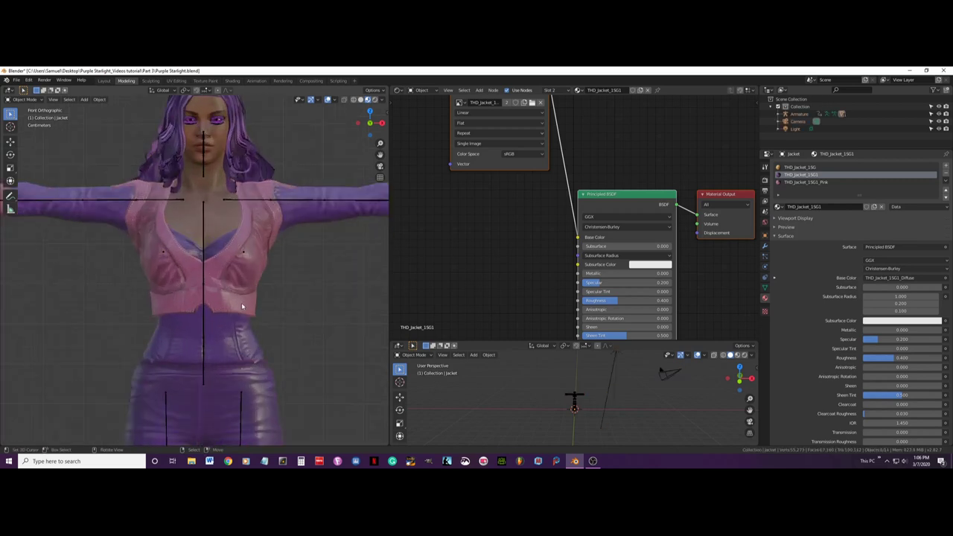
{"action": "key", "text": "ctrl+s"}
{"action": "scroll", "coordinate": [240, 305], "scroll_direction": "down", "scroll_amount": 4}
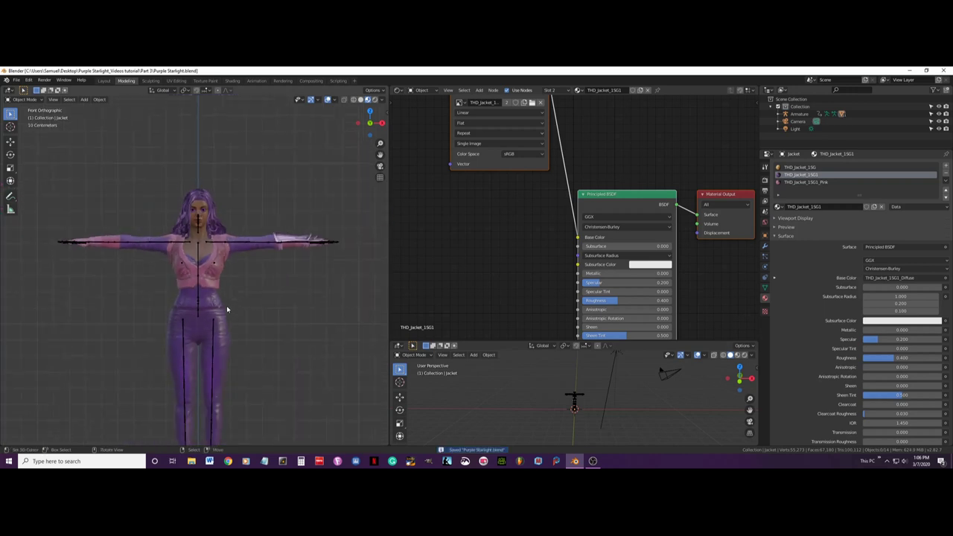
Examine the whole character without overlays in rendered and material preview shading, and turn the overlays back on
{"action": "left_click", "coordinate": [373, 99]}
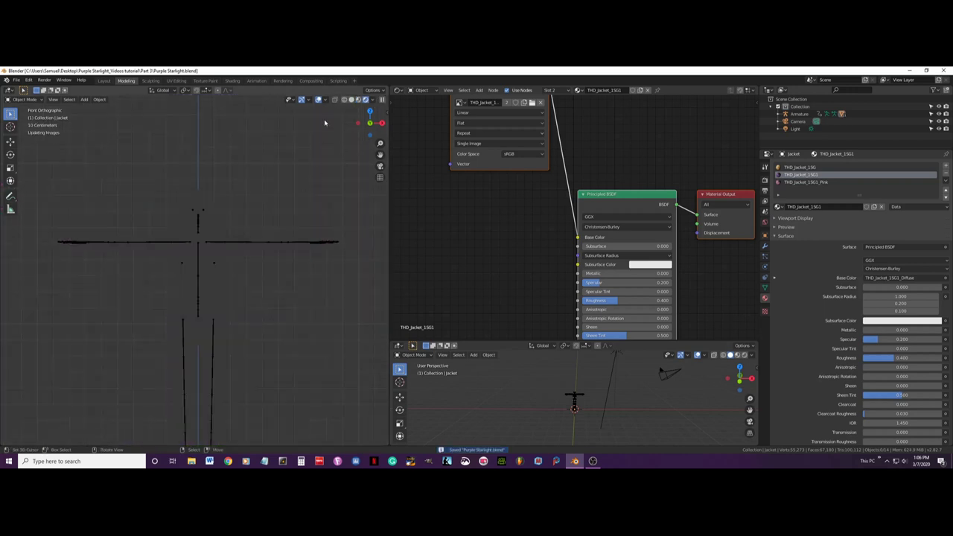
{"action": "left_click", "coordinate": [319, 100]}
{"action": "mouse_move", "coordinate": [240, 304]}
{"action": "middle_mouse_down"}
{"action": "mouse_move", "coordinate": [278, 301]}
{"action": "mouse_move", "coordinate": [232, 304]}
{"action": "middle_mouse_up"}
{"action": "left_click", "coordinate": [359, 99]}
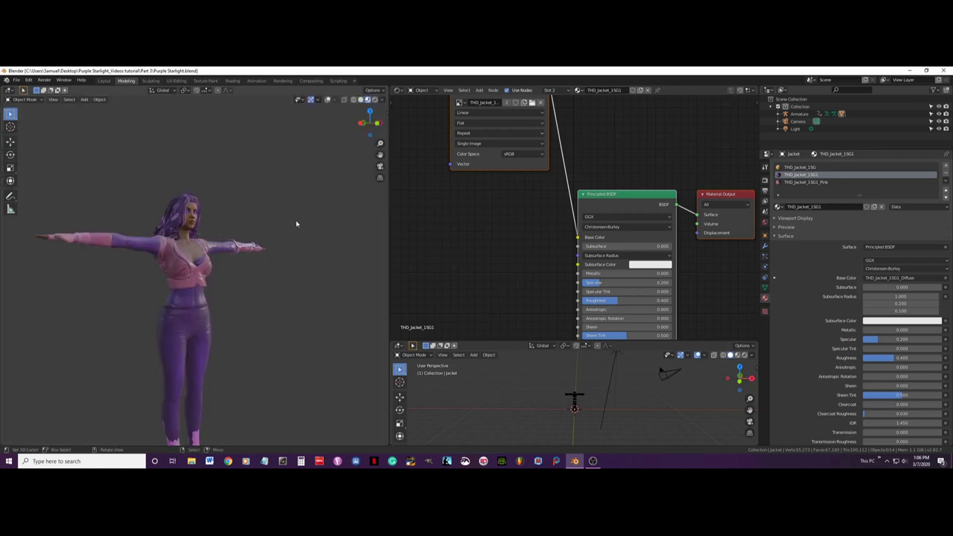
{"action": "scroll", "coordinate": [298, 173], "scroll_direction": "up", "scroll_amount": 2}
{"action": "left_click", "coordinate": [328, 100]}
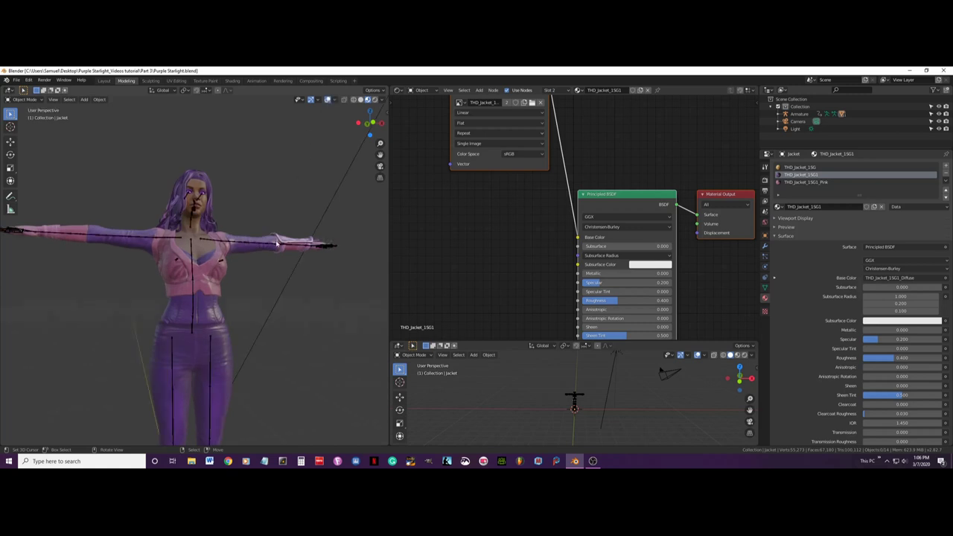
Select the jacket and switch it to Sculpt Mode with the Grab brush active
{"action": "middle_click_drag", "start_coordinate": [279, 350], "coordinate": [178, 322]}
{"action": "scroll", "coordinate": [169, 332], "scroll_direction": "up", "scroll_amount": 3}
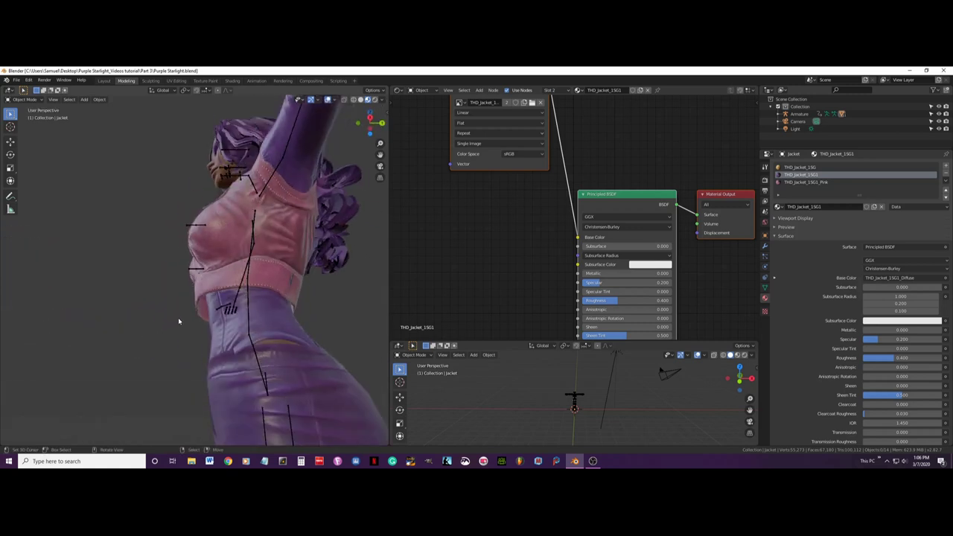
{"action": "left_click", "coordinate": [210, 283]}
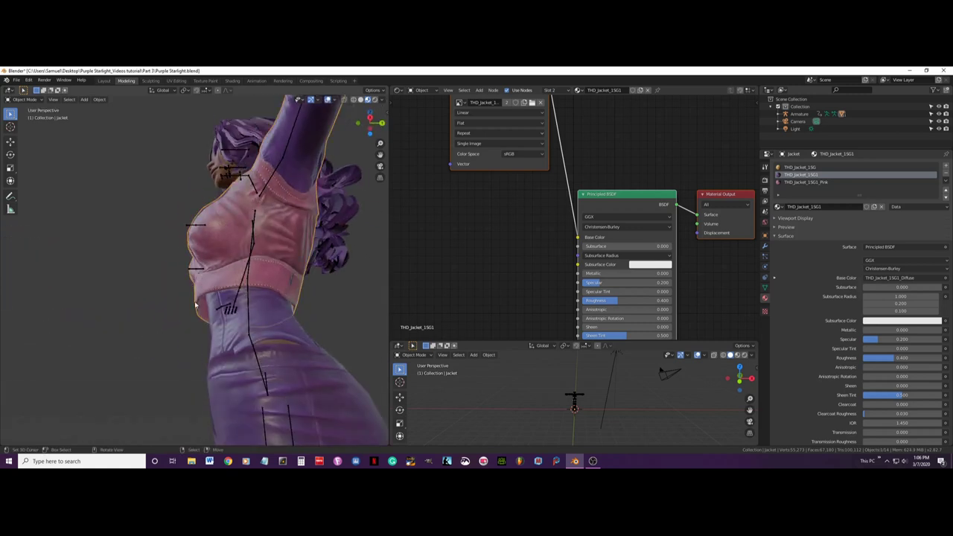
{"action": "middle_click_drag", "start_coordinate": [204, 303], "coordinate": [201, 296]}
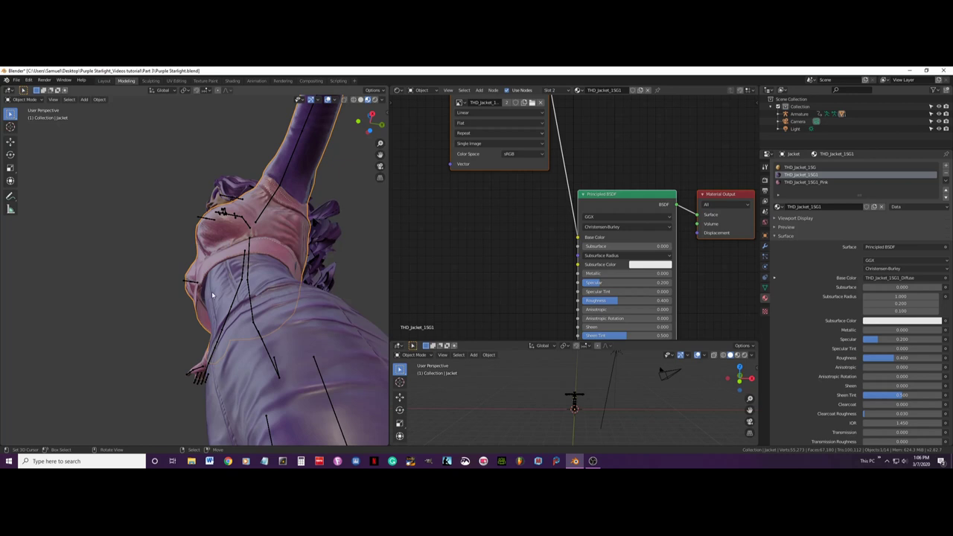
{"action": "middle_click_drag", "start_coordinate": [200, 290], "coordinate": [168, 263]}
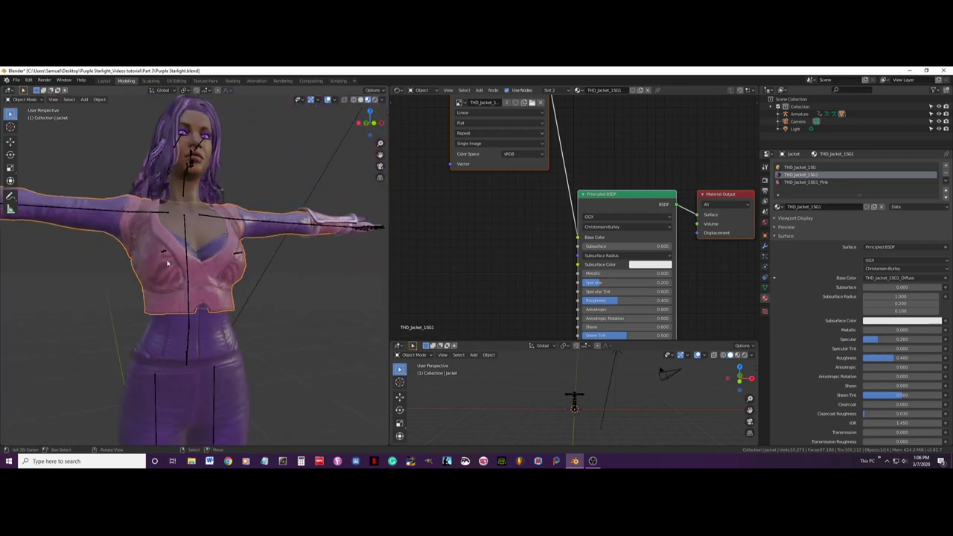
{"action": "scroll", "coordinate": [71, 181], "scroll_direction": "up", "scroll_amount": 3}
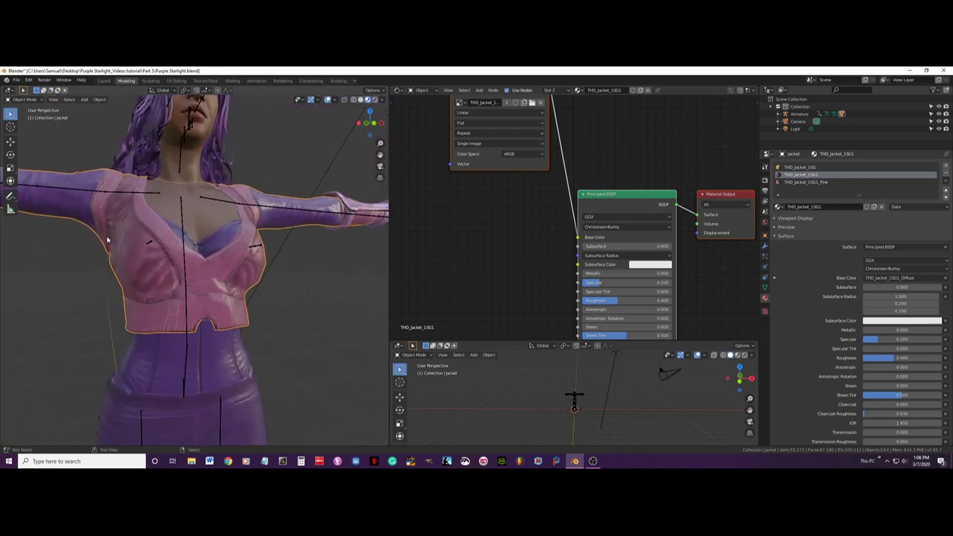
{"action": "left_click", "coordinate": [41, 102]}
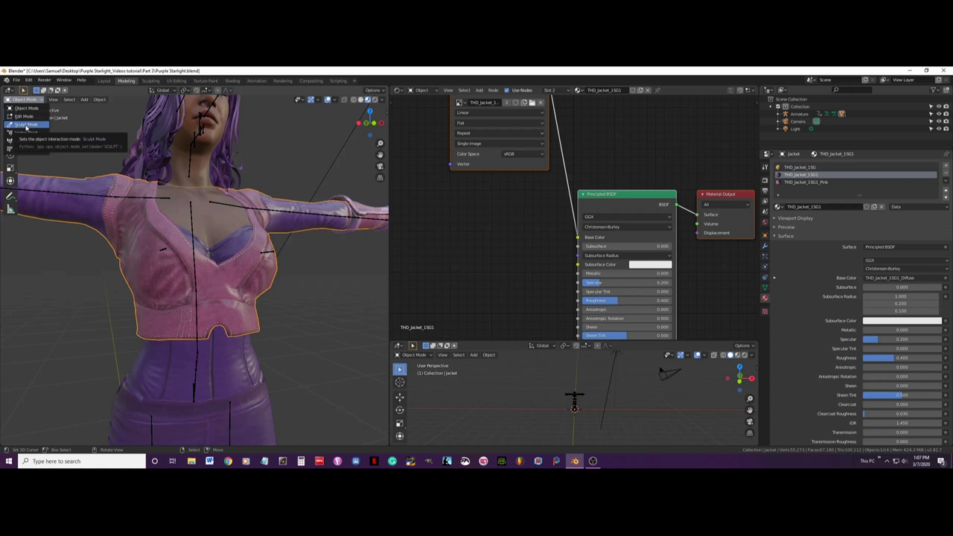
{"action": "left_click", "coordinate": [26, 125]}
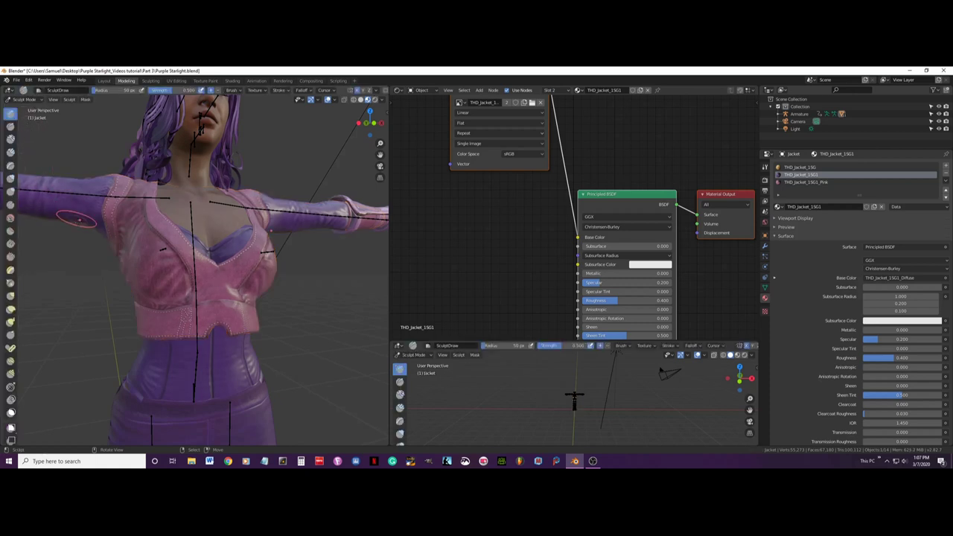
{"action": "left_click", "coordinate": [10, 295]}
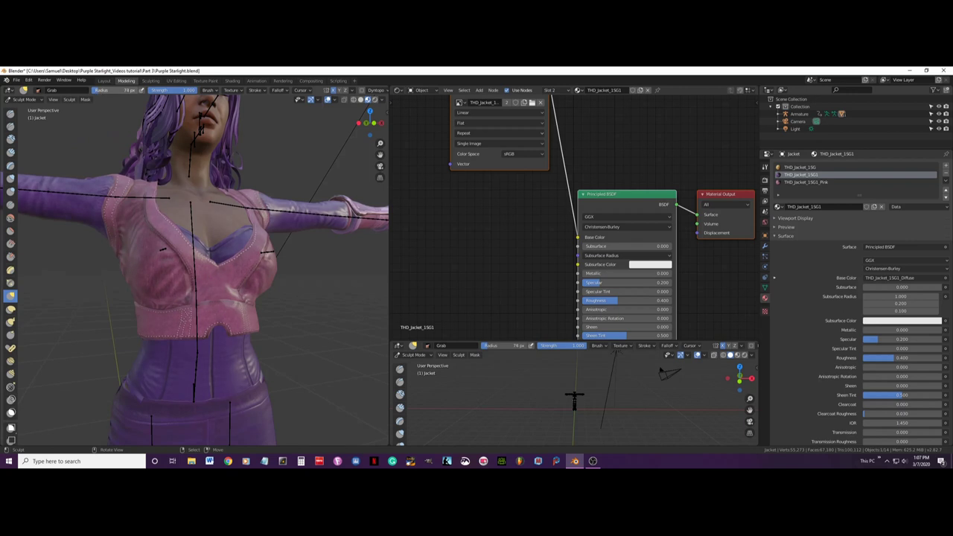
Pull the protruding front hem of the jacket inward toward the waist, working from the character's right side
{"action": "scroll", "coordinate": [208, 302], "scroll_direction": "down", "scroll_amount": 3}
{"action": "middle_click_drag", "start_coordinate": [207, 301], "coordinate": [254, 295]}
{"action": "scroll", "coordinate": [254, 295], "scroll_direction": "up", "scroll_amount": 2}
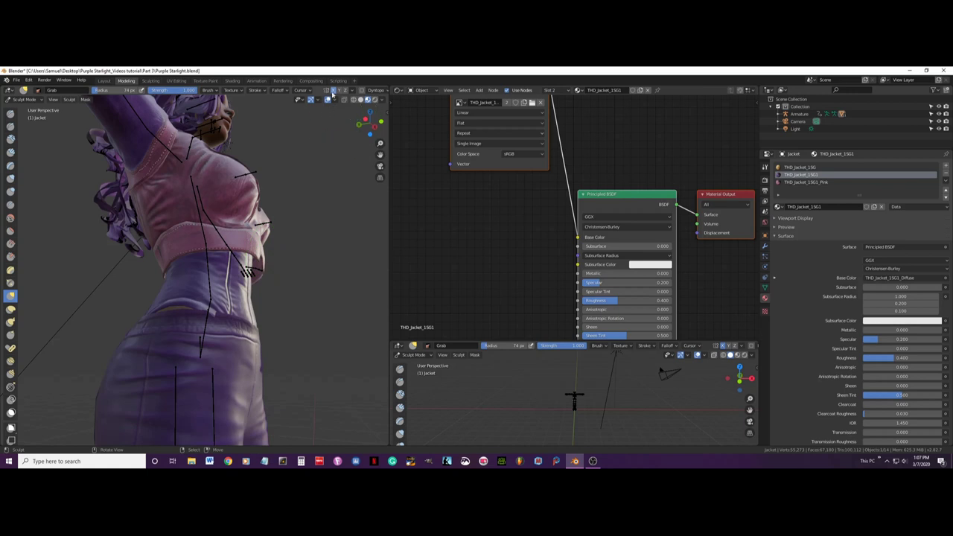
{"action": "mouse_move", "coordinate": [308, 219]}
{"action": "middle_mouse_down"}
{"action": "mouse_move", "coordinate": [264, 231]}
{"action": "mouse_move", "coordinate": [268, 223]}
{"action": "mouse_move", "coordinate": [253, 223]}
{"action": "mouse_move", "coordinate": [286, 209]}
{"action": "middle_mouse_up"}
{"action": "mouse_move", "coordinate": [265, 266]}
{"action": "middle_mouse_down"}
{"action": "mouse_move", "coordinate": [254, 257]}
{"action": "mouse_move", "coordinate": [283, 251]}
{"action": "mouse_move", "coordinate": [238, 245]}
{"action": "mouse_move", "coordinate": [234, 265]}
{"action": "middle_mouse_up"}
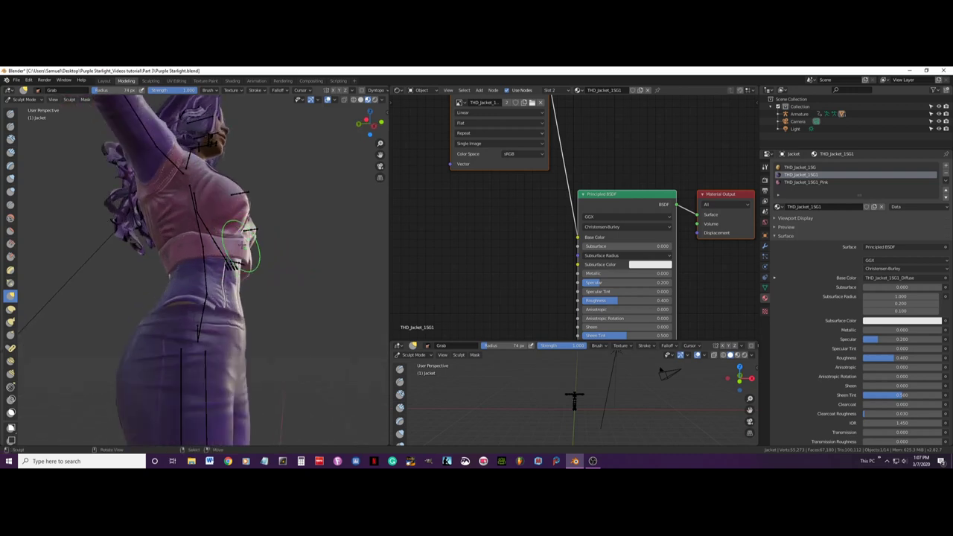
{"action": "left_click_drag", "start_coordinate": [246, 252], "coordinate": [235, 251]}
{"action": "middle_click_drag", "start_coordinate": [235, 251], "coordinate": [245, 245]}
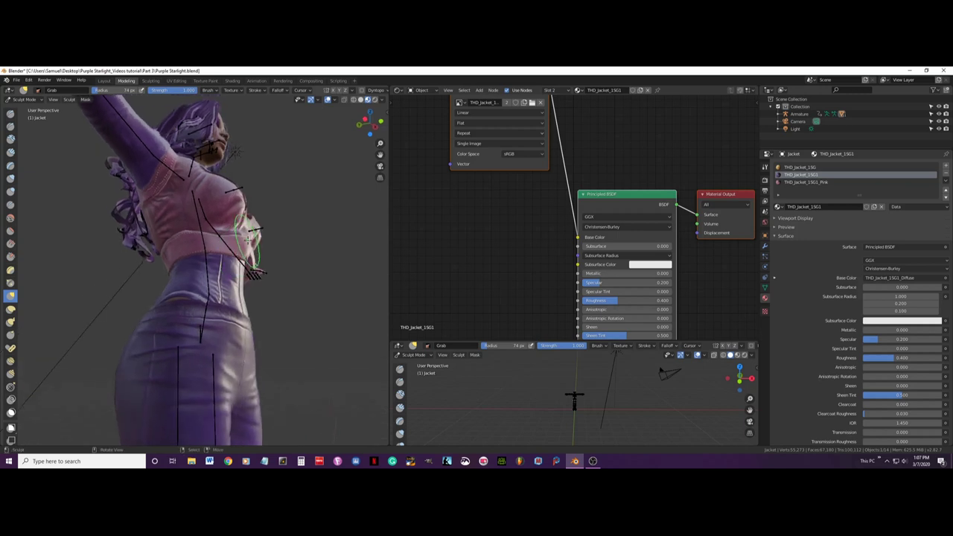
{"action": "mouse_move", "coordinate": [247, 239]}
{"action": "left_mouse_down"}
{"action": "mouse_move", "coordinate": [247, 257]}
{"action": "mouse_move", "coordinate": [233, 253]}
{"action": "left_mouse_up"}
Grab the jacket's front hem from a low front view and move it closer to the waist
{"action": "mouse_move", "coordinate": [233, 253]}
{"action": "middle_mouse_down"}
{"action": "mouse_move", "coordinate": [176, 240]}
{"action": "mouse_move", "coordinate": [171, 250]}
{"action": "middle_mouse_up"}
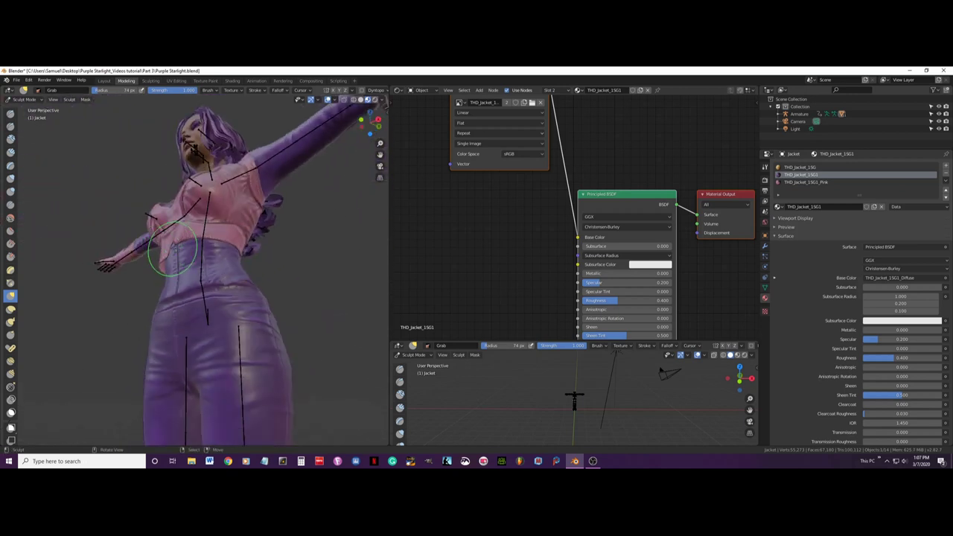
{"action": "left_click_drag", "start_coordinate": [183, 232], "coordinate": [200, 251]}
{"action": "middle_click_drag", "start_coordinate": [219, 219], "coordinate": [219, 220]}
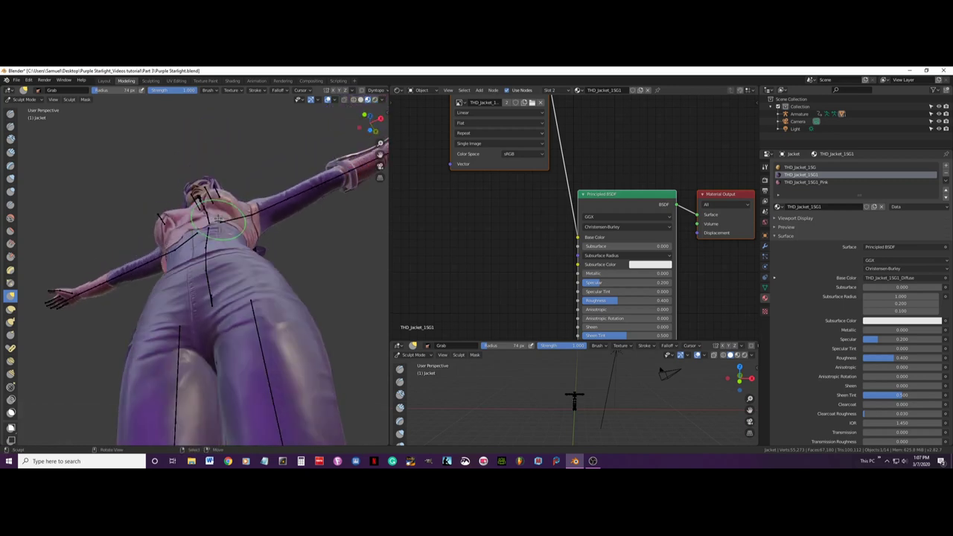
{"action": "left_click_drag", "start_coordinate": [219, 220], "coordinate": [232, 226]}
{"action": "left_click", "coordinate": [231, 227]}
Pull the jacket's front hem in against the waist, working from the character's left side
{"action": "mouse_move", "coordinate": [232, 227]}
{"action": "middle_mouse_down"}
{"action": "mouse_move", "coordinate": [223, 268]}
{"action": "mouse_move", "coordinate": [193, 302]}
{"action": "middle_mouse_up"}
{"action": "left_click_drag", "start_coordinate": [162, 276], "coordinate": [161, 276]}
{"action": "middle_click_drag", "start_coordinate": [161, 276], "coordinate": [147, 262]}
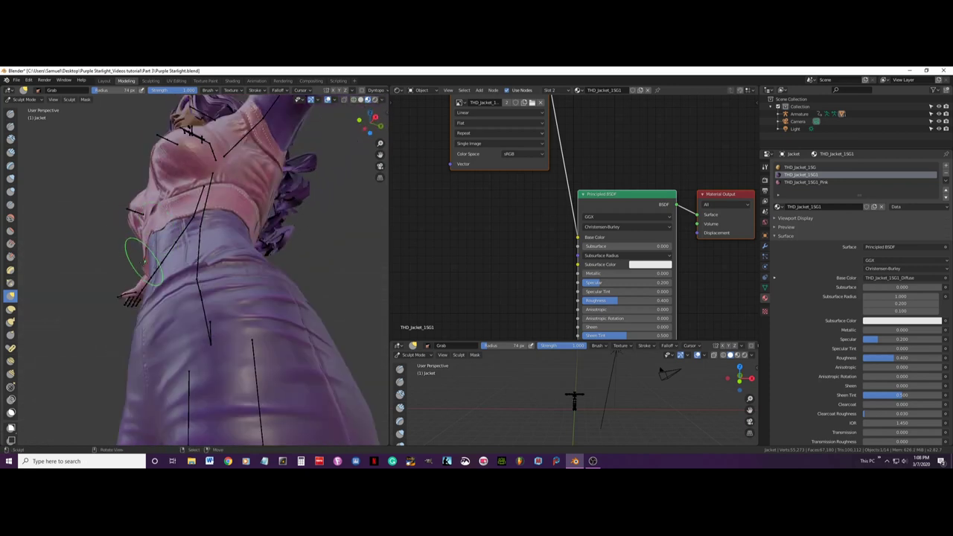
{"action": "mouse_move", "coordinate": [144, 264]}
{"action": "left_mouse_down"}
{"action": "mouse_move", "coordinate": [151, 254]}
{"action": "mouse_move", "coordinate": [139, 252]}
{"action": "mouse_move", "coordinate": [146, 259]}
{"action": "mouse_move", "coordinate": [175, 236]}
{"action": "mouse_move", "coordinate": [171, 223]}
{"action": "mouse_move", "coordinate": [168, 237]}
{"action": "left_mouse_up"}
{"action": "mouse_move", "coordinate": [167, 237]}
{"action": "middle_mouse_down"}
{"action": "mouse_move", "coordinate": [223, 274]}
{"action": "mouse_move", "coordinate": [165, 296]}
{"action": "middle_mouse_up"}
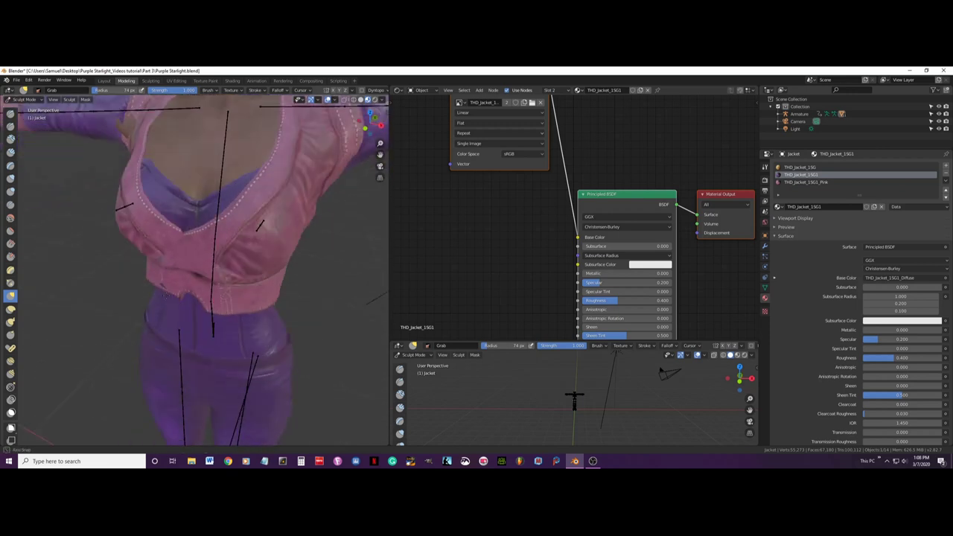
Nudge the hem band at the character's right front so it follows the waist
{"action": "middle_click_drag", "start_coordinate": [195, 263], "coordinate": [181, 283]}
{"action": "left_click_drag", "start_coordinate": [171, 277], "coordinate": [170, 288]}
{"action": "mouse_move", "coordinate": [171, 288]}
{"action": "middle_mouse_down"}
{"action": "mouse_move", "coordinate": [192, 251]}
{"action": "mouse_move", "coordinate": [164, 254]}
{"action": "middle_mouse_up"}
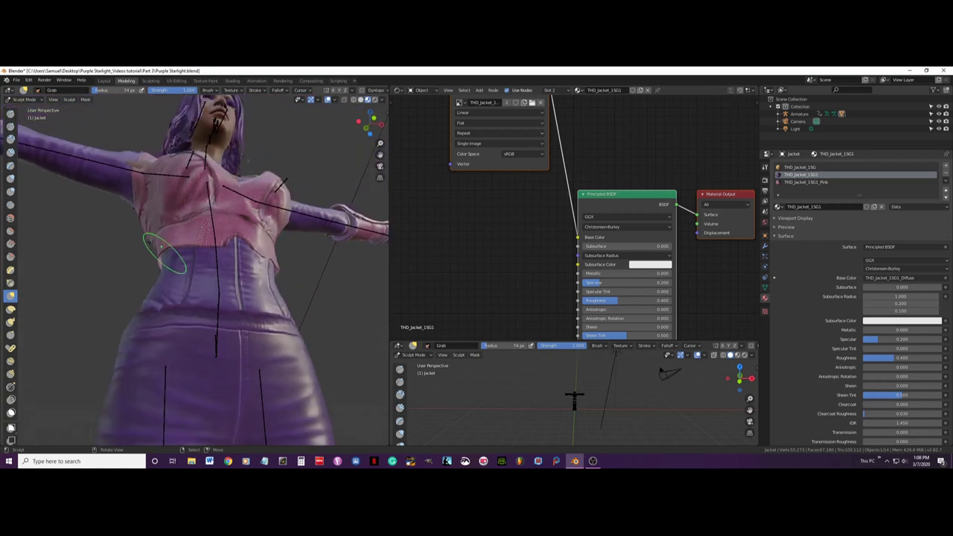
{"action": "left_click_drag", "start_coordinate": [158, 258], "coordinate": [159, 262]}
{"action": "middle_click_drag", "start_coordinate": [159, 262], "coordinate": [239, 296]}
Grab the back and front of the hem in side view to fit the band more closely around the torso
{"action": "mouse_move", "coordinate": [166, 259]}
{"action": "middle_mouse_down"}
{"action": "mouse_move", "coordinate": [181, 233]}
{"action": "mouse_move", "coordinate": [230, 262]}
{"action": "middle_mouse_up"}
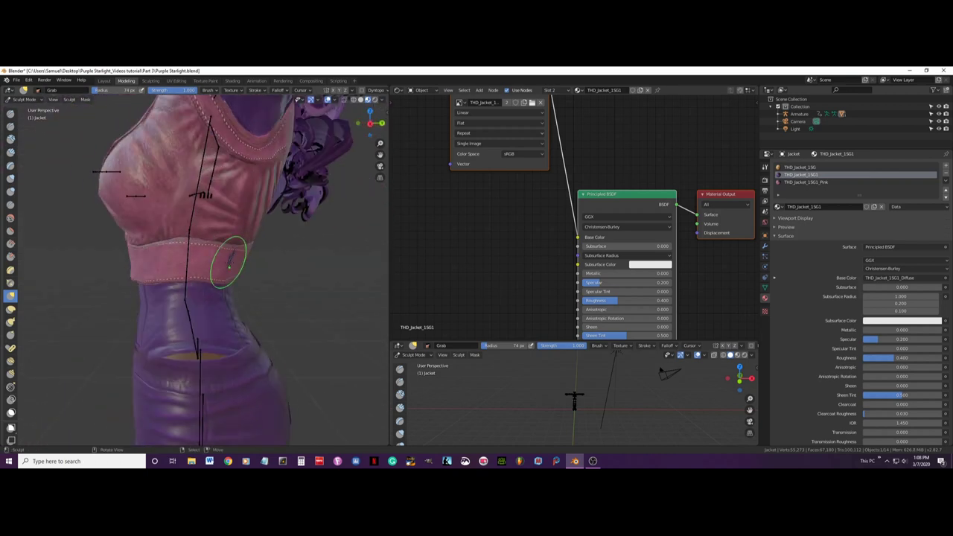
{"action": "left_click_drag", "start_coordinate": [230, 262], "coordinate": [230, 259]}
{"action": "mouse_move", "coordinate": [230, 258]}
{"action": "middle_mouse_down"}
{"action": "mouse_move", "coordinate": [181, 239]}
{"action": "mouse_move", "coordinate": [237, 261]}
{"action": "middle_mouse_up"}
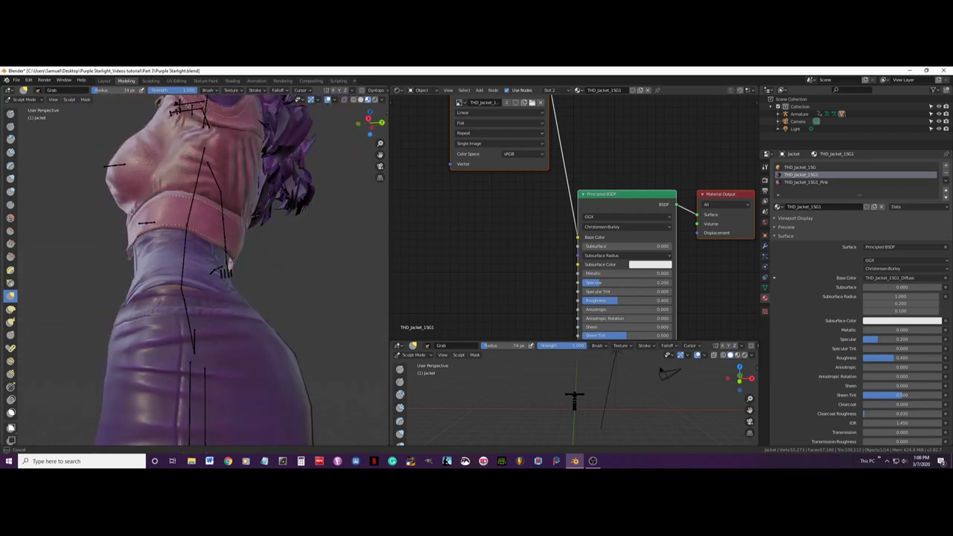
{"action": "middle_click_drag", "start_coordinate": [237, 262], "coordinate": [222, 261]}
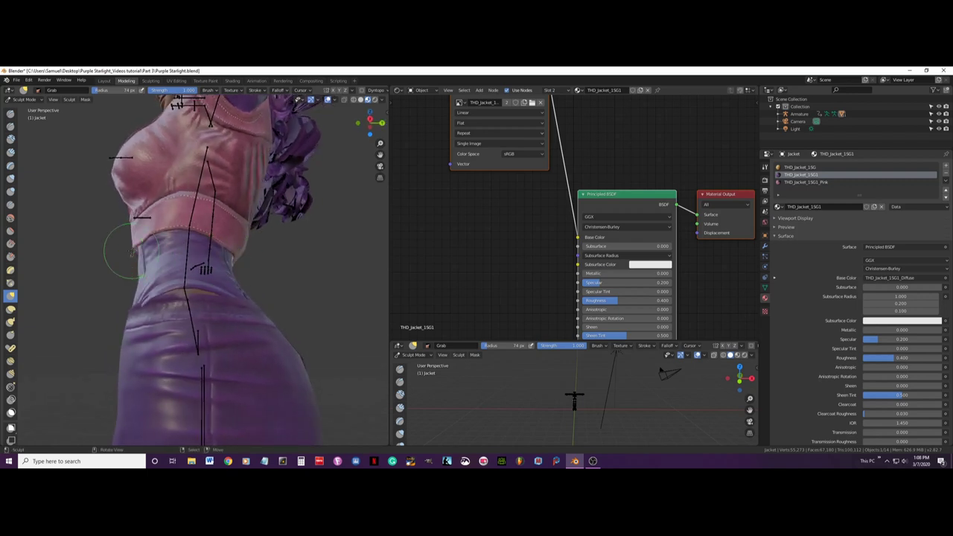
{"action": "mouse_move", "coordinate": [132, 253]}
{"action": "left_mouse_down"}
{"action": "mouse_move", "coordinate": [134, 243]}
{"action": "mouse_move", "coordinate": [135, 254]}
{"action": "left_mouse_up"}
{"action": "left_click_drag", "start_coordinate": [134, 257], "coordinate": [141, 248]}
Reshape the edge of the front notch in the hem with the Grab brush at a 42 px radius
{"action": "middle_click_drag", "start_coordinate": [142, 236], "coordinate": [175, 280]}
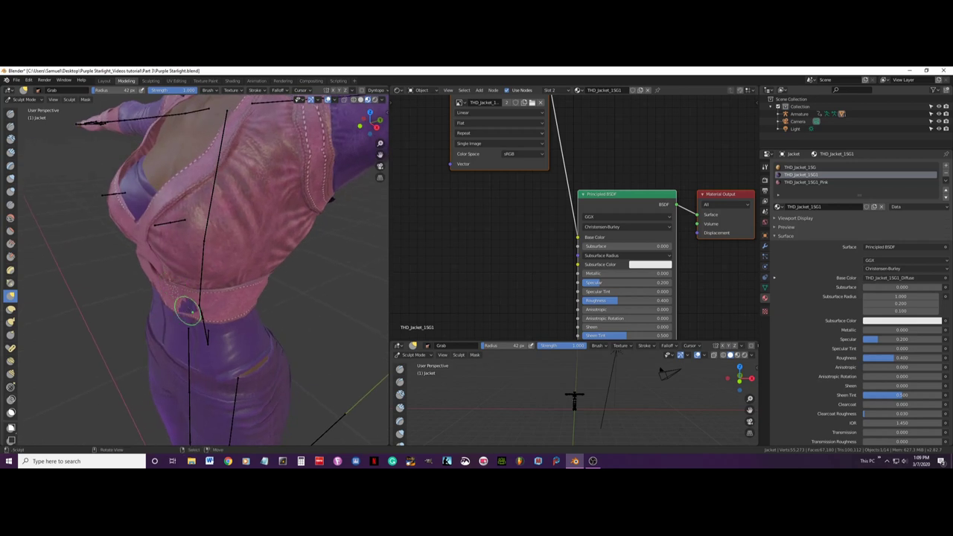
{"action": "left_click_drag", "start_coordinate": [188, 305], "coordinate": [189, 307]}
{"action": "left_click_drag", "start_coordinate": [191, 302], "coordinate": [187, 310]}
Adjust the front hem from both sides of the character with the Grab brush radius at 62 px
{"action": "mouse_move", "coordinate": [188, 310]}
{"action": "middle_mouse_down"}
{"action": "mouse_move", "coordinate": [252, 269]}
{"action": "mouse_move", "coordinate": [257, 242]}
{"action": "mouse_move", "coordinate": [211, 250]}
{"action": "mouse_move", "coordinate": [165, 237]}
{"action": "middle_mouse_up"}
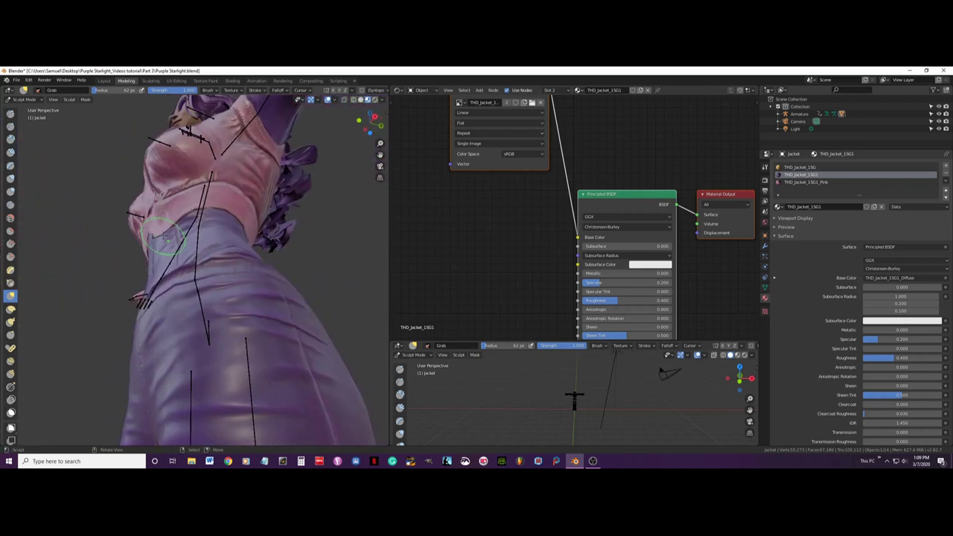
{"action": "left_click_drag", "start_coordinate": [158, 235], "coordinate": [158, 235]}
{"action": "mouse_move", "coordinate": [159, 235]}
{"action": "middle_mouse_down"}
{"action": "mouse_move", "coordinate": [220, 260]}
{"action": "mouse_move", "coordinate": [236, 243]}
{"action": "mouse_move", "coordinate": [242, 258]}
{"action": "middle_mouse_up"}
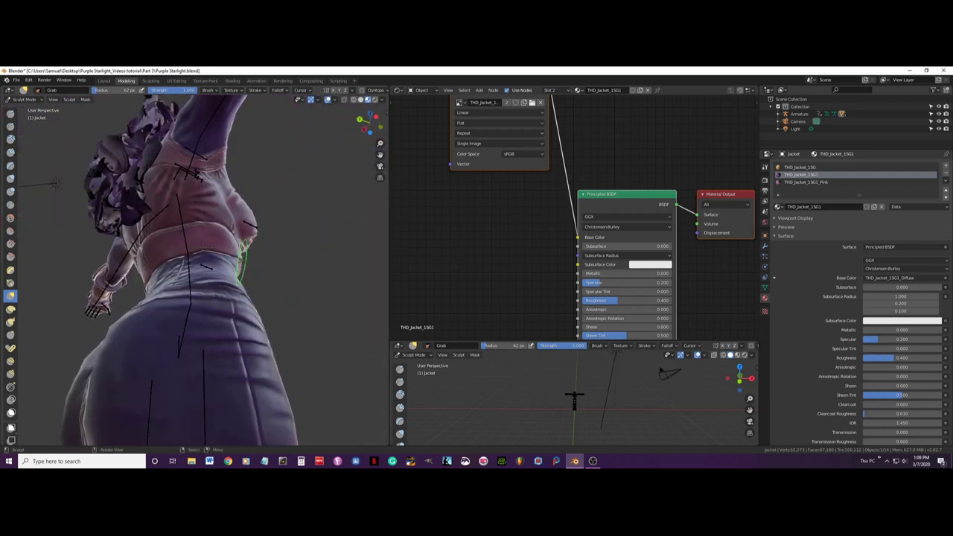
{"action": "left_click_drag", "start_coordinate": [242, 259], "coordinate": [242, 259]}
{"action": "middle_click_drag", "start_coordinate": [242, 258], "coordinate": [159, 275]}
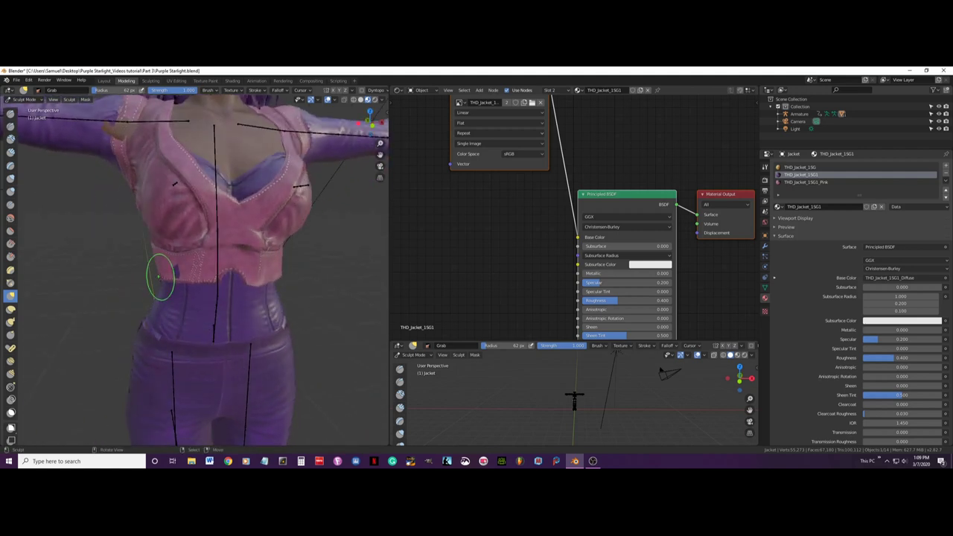
Move the hem band at the character's right front outward to cover the purple patch poking through
{"action": "left_click_drag", "start_coordinate": [159, 276], "coordinate": [160, 275]}
{"action": "middle_click_drag", "start_coordinate": [163, 280], "coordinate": [170, 288]}
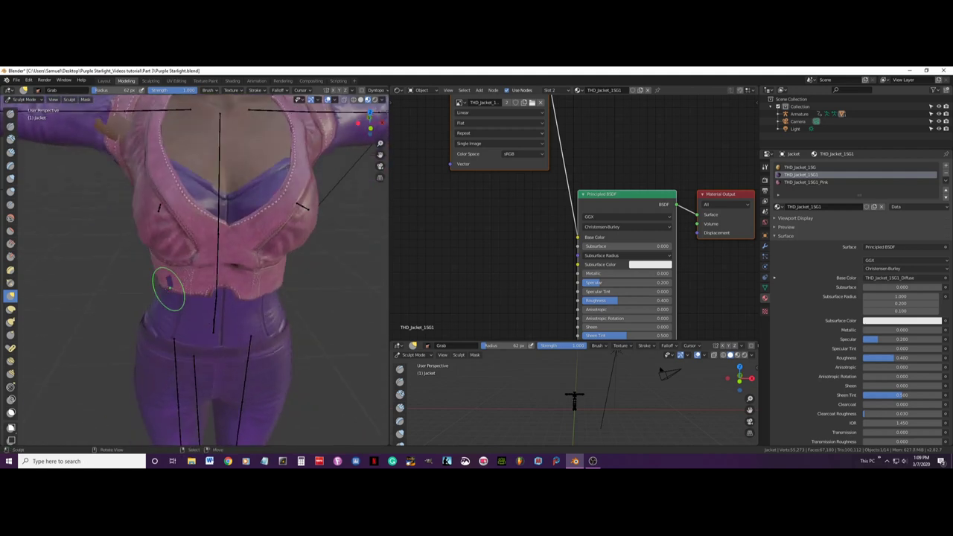
{"action": "scroll", "coordinate": [171, 287], "scroll_direction": "up", "scroll_amount": 1}
{"action": "left_click_drag", "start_coordinate": [163, 281], "coordinate": [169, 279]}
{"action": "scroll", "coordinate": [170, 278], "scroll_direction": "down", "scroll_amount": 3}
Grab the jacket's neckline edge on the far side of the chest and adjust the jacket's side
{"action": "mouse_move", "coordinate": [170, 279]}
{"action": "middle_mouse_down"}
{"action": "mouse_move", "coordinate": [228, 279]}
{"action": "mouse_move", "coordinate": [221, 320]}
{"action": "mouse_move", "coordinate": [199, 262]}
{"action": "middle_mouse_up"}
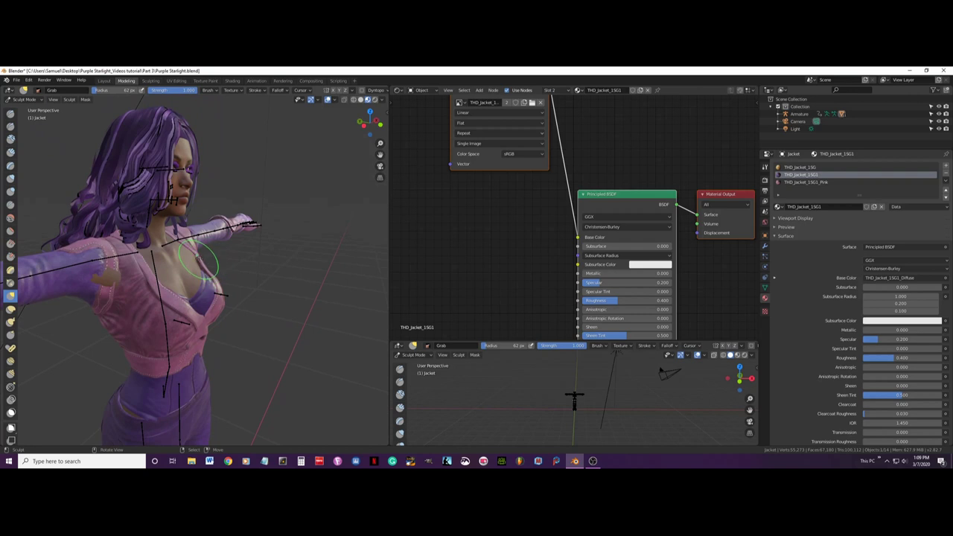
{"action": "left_click_drag", "start_coordinate": [200, 263], "coordinate": [210, 275]}
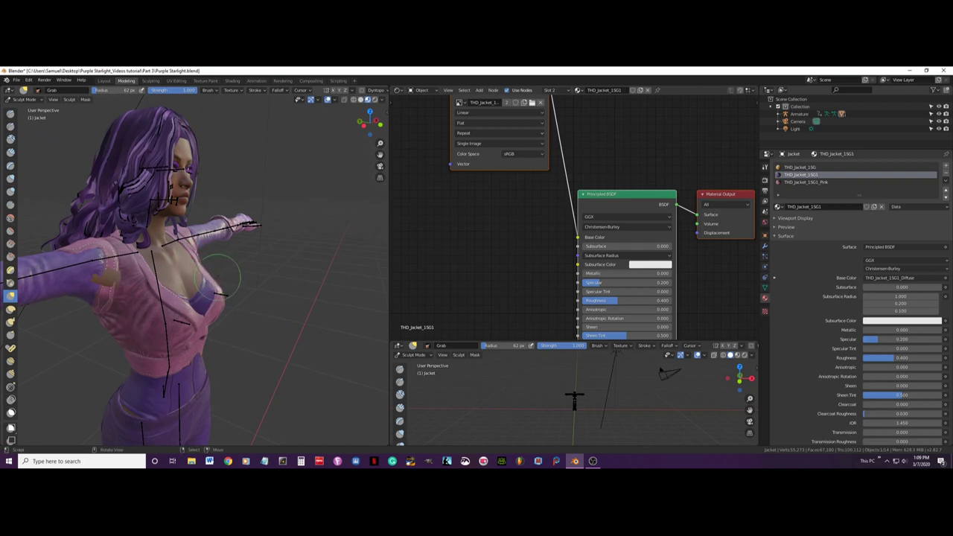
{"action": "mouse_move", "coordinate": [219, 277]}
{"action": "middle_mouse_down"}
{"action": "mouse_move", "coordinate": [149, 282]}
{"action": "mouse_move", "coordinate": [167, 315]}
{"action": "middle_mouse_up"}
{"action": "left_click_drag", "start_coordinate": [102, 311], "coordinate": [133, 307]}
Reshape the neckline edge over the chest from the character's left side and nudge the jacket near the right armhole
{"action": "middle_click_drag", "start_coordinate": [133, 308], "coordinate": [79, 295]}
{"action": "mouse_move", "coordinate": [96, 263]}
{"action": "middle_mouse_down"}
{"action": "mouse_move", "coordinate": [133, 266]}
{"action": "mouse_move", "coordinate": [139, 238]}
{"action": "middle_mouse_up"}
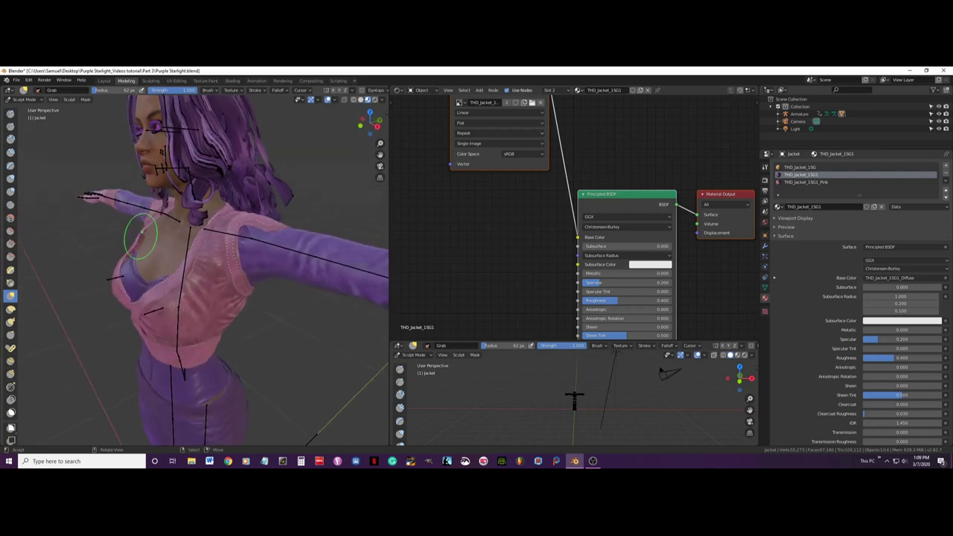
{"action": "left_click_drag", "start_coordinate": [138, 238], "coordinate": [130, 261]}
{"action": "mouse_move", "coordinate": [131, 261]}
{"action": "middle_mouse_down"}
{"action": "mouse_move", "coordinate": [166, 266]}
{"action": "mouse_move", "coordinate": [166, 276]}
{"action": "middle_mouse_up"}
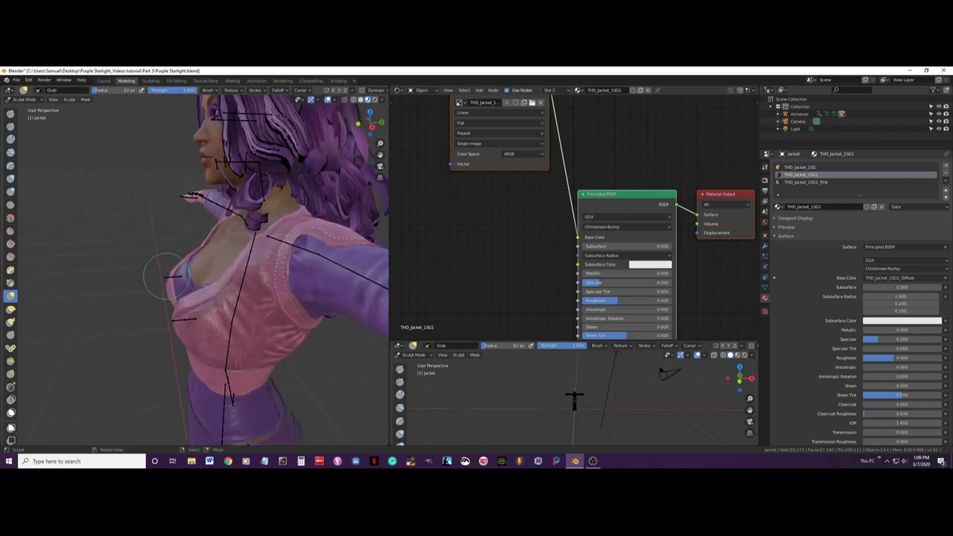
{"action": "left_click_drag", "start_coordinate": [166, 274], "coordinate": [192, 263]}
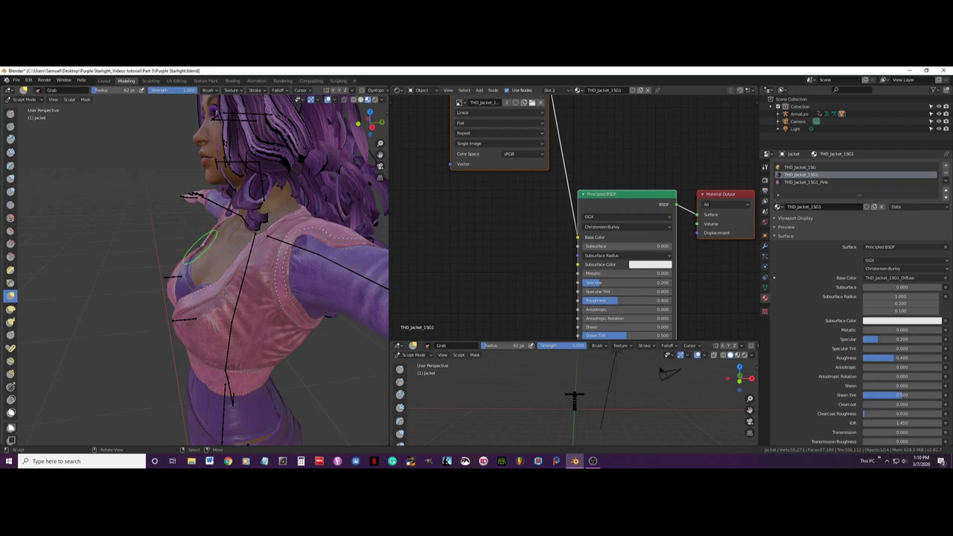
{"action": "left_click_drag", "start_coordinate": [197, 248], "coordinate": [203, 246]}
{"action": "mouse_move", "coordinate": [206, 228]}
{"action": "middle_mouse_down"}
{"action": "mouse_move", "coordinate": [172, 270]}
{"action": "mouse_move", "coordinate": [97, 278]}
{"action": "middle_mouse_up"}
{"action": "mouse_move", "coordinate": [110, 273]}
{"action": "left_mouse_down"}
{"action": "mouse_move", "coordinate": [101, 274]}
{"action": "mouse_move", "coordinate": [115, 276]}
{"action": "left_mouse_up"}
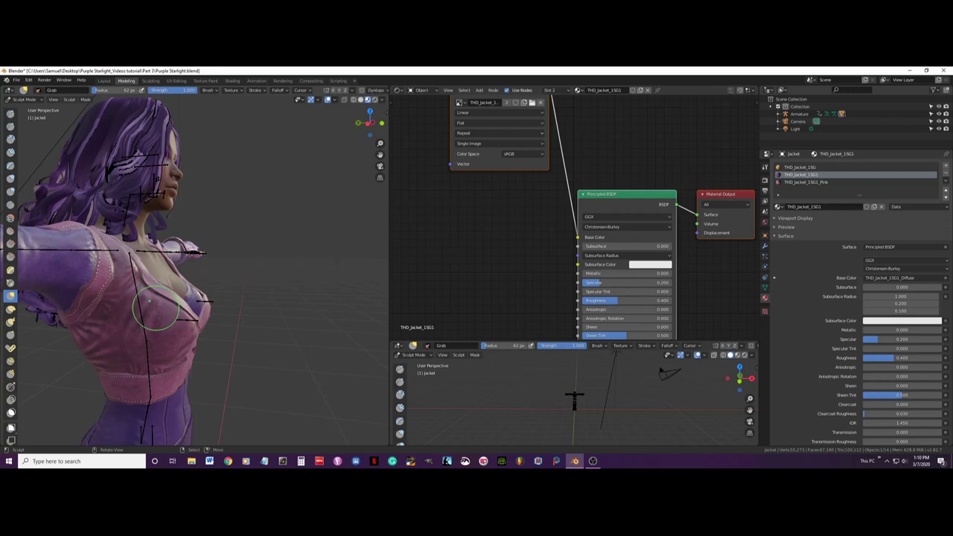
Nudge the jacket's neckline edge over the chest with small Grab strokes from the front and the character's left side
{"action": "mouse_move", "coordinate": [179, 309]}
{"action": "middle_mouse_down"}
{"action": "mouse_move", "coordinate": [136, 319]}
{"action": "mouse_move", "coordinate": [211, 312]}
{"action": "mouse_move", "coordinate": [131, 313]}
{"action": "middle_mouse_up"}
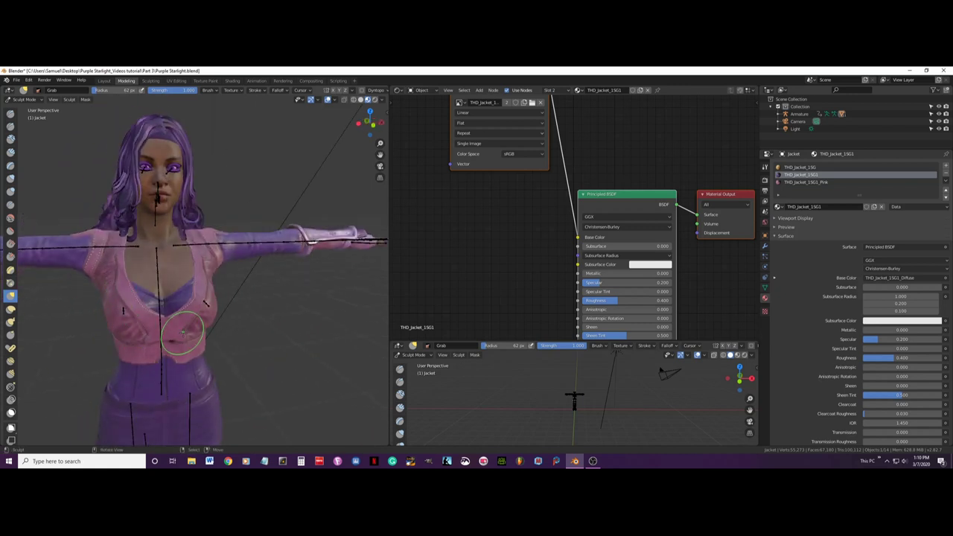
{"action": "mouse_move", "coordinate": [186, 328]}
{"action": "middle_mouse_down"}
{"action": "mouse_move", "coordinate": [219, 315]}
{"action": "mouse_move", "coordinate": [216, 306]}
{"action": "mouse_move", "coordinate": [153, 304]}
{"action": "middle_mouse_up"}
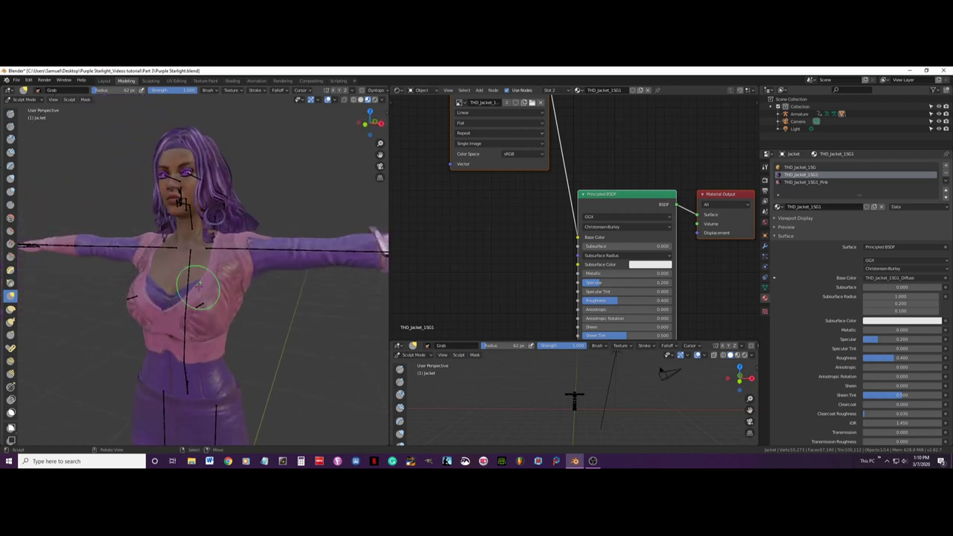
{"action": "left_click_drag", "start_coordinate": [199, 288], "coordinate": [199, 288]}
{"action": "mouse_move", "coordinate": [199, 285]}
{"action": "middle_mouse_down"}
{"action": "mouse_move", "coordinate": [181, 296]}
{"action": "mouse_move", "coordinate": [159, 283]}
{"action": "middle_mouse_up"}
{"action": "scroll", "coordinate": [160, 283], "scroll_direction": "up", "scroll_amount": 2}
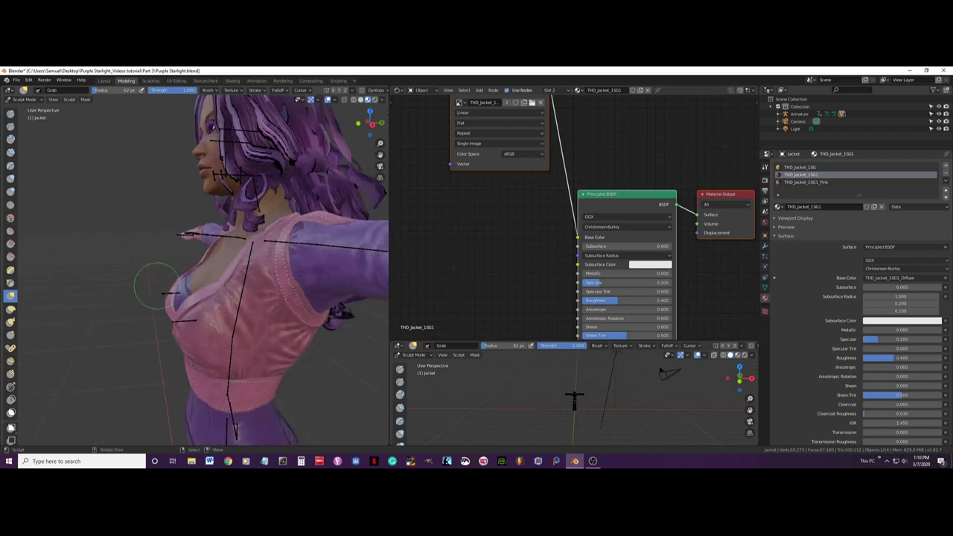
{"action": "middle_click_drag", "start_coordinate": [208, 250], "coordinate": [187, 276]}
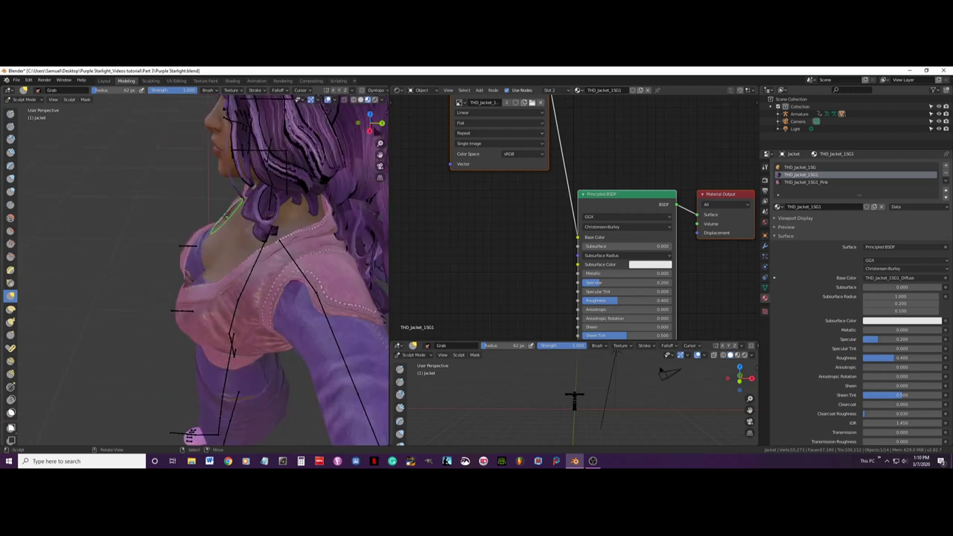
{"action": "left_click_drag", "start_coordinate": [233, 206], "coordinate": [233, 207]}
Adjust the low front of the jacket's neckline with the Grab brush from above and from the character's right side
{"action": "mouse_move", "coordinate": [224, 213]}
{"action": "middle_mouse_down"}
{"action": "mouse_move", "coordinate": [146, 226]}
{"action": "mouse_move", "coordinate": [166, 264]}
{"action": "middle_mouse_up"}
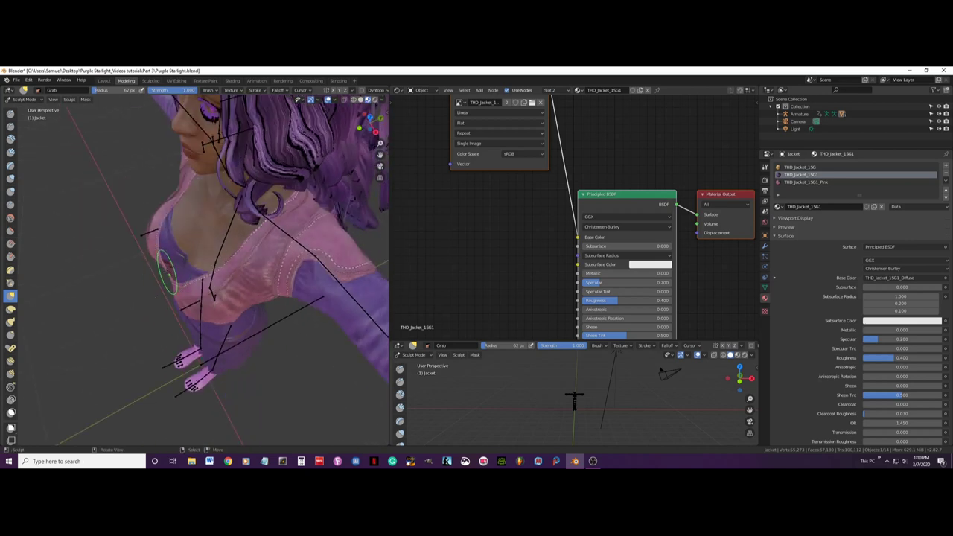
{"action": "left_click_drag", "start_coordinate": [168, 272], "coordinate": [170, 276]}
{"action": "left_click_drag", "start_coordinate": [213, 297], "coordinate": [214, 297]}
{"action": "mouse_move", "coordinate": [214, 296]}
{"action": "middle_mouse_down"}
{"action": "mouse_move", "coordinate": [274, 253]}
{"action": "mouse_move", "coordinate": [234, 286]}
{"action": "mouse_move", "coordinate": [199, 280]}
{"action": "mouse_move", "coordinate": [226, 263]}
{"action": "middle_mouse_up"}
{"action": "mouse_move", "coordinate": [164, 200]}
{"action": "middle_mouse_down"}
{"action": "mouse_move", "coordinate": [198, 293]}
{"action": "mouse_move", "coordinate": [195, 255]}
{"action": "mouse_move", "coordinate": [170, 232]}
{"action": "mouse_move", "coordinate": [212, 285]}
{"action": "middle_mouse_up"}
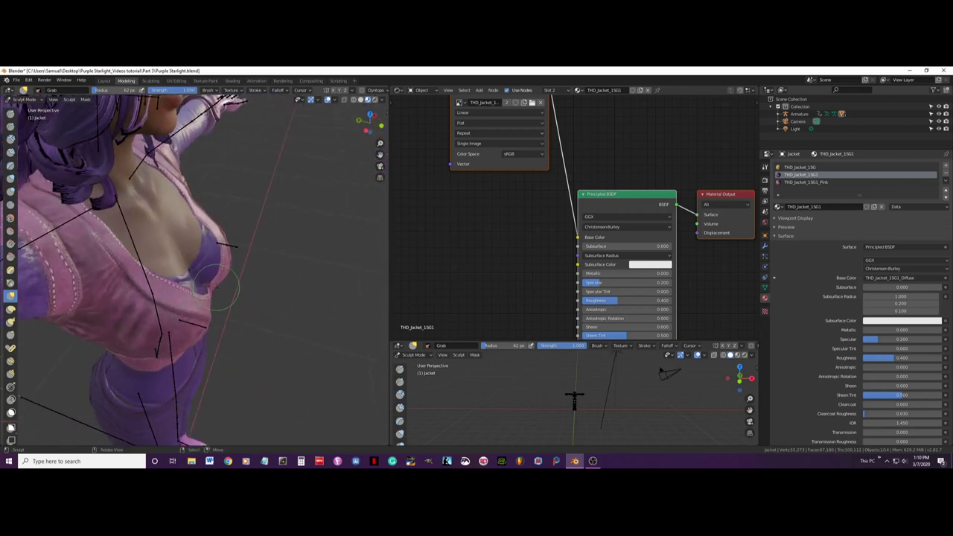
{"action": "left_click_drag", "start_coordinate": [215, 286], "coordinate": [211, 285]}
{"action": "mouse_move", "coordinate": [215, 288]}
{"action": "middle_mouse_down"}
{"action": "mouse_move", "coordinate": [257, 293]}
{"action": "mouse_move", "coordinate": [87, 290]}
{"action": "mouse_move", "coordinate": [223, 313]}
{"action": "mouse_move", "coordinate": [200, 291]}
{"action": "middle_mouse_up"}
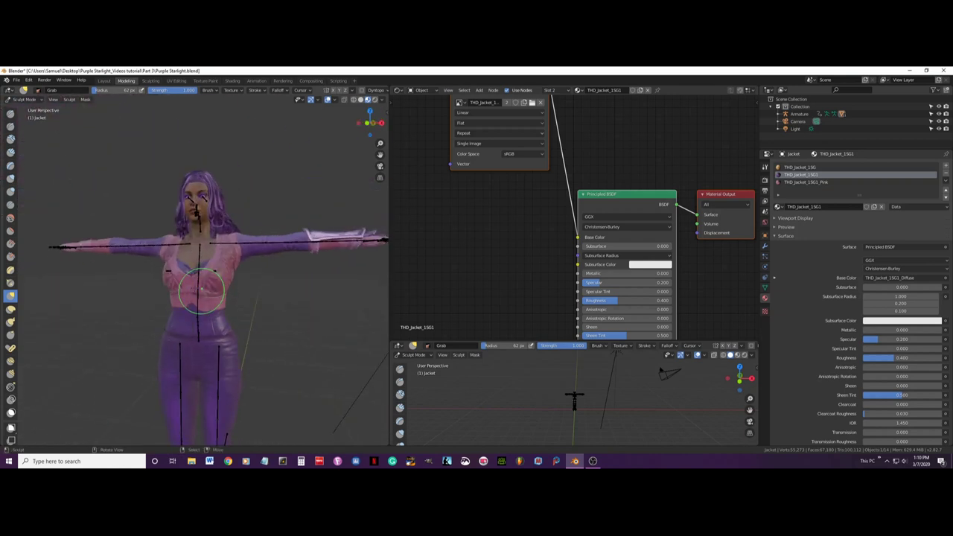
Leave sculpting for Object Mode, check the jacket in the front orthographic view and save the Blender file
{"action": "left_click", "coordinate": [41, 100]}
{"action": "left_click", "coordinate": [26, 108]}
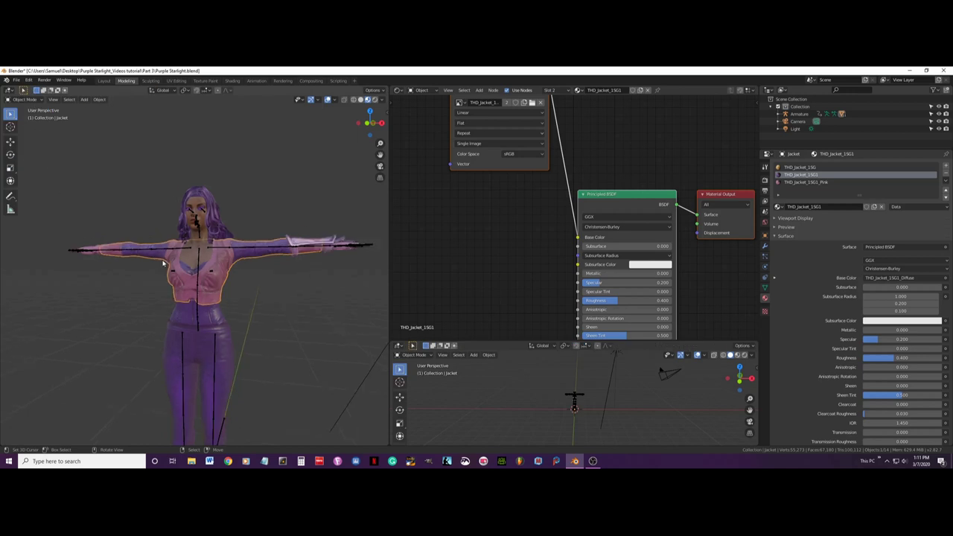
{"action": "key", "text": "KP_1"}
{"action": "scroll", "coordinate": [169, 274], "scroll_direction": "up", "scroll_amount": 5}
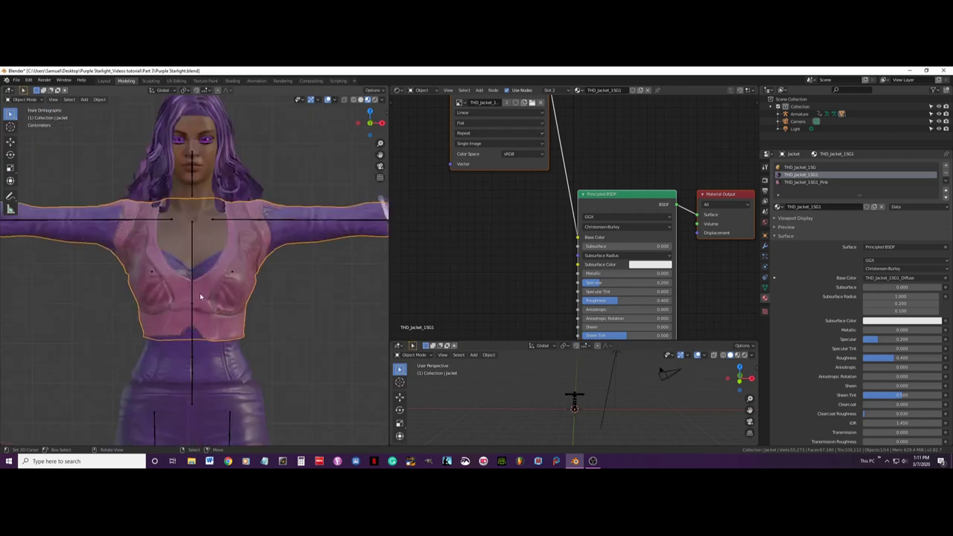
{"action": "scroll", "coordinate": [220, 342], "scroll_direction": "down", "scroll_amount": 1}
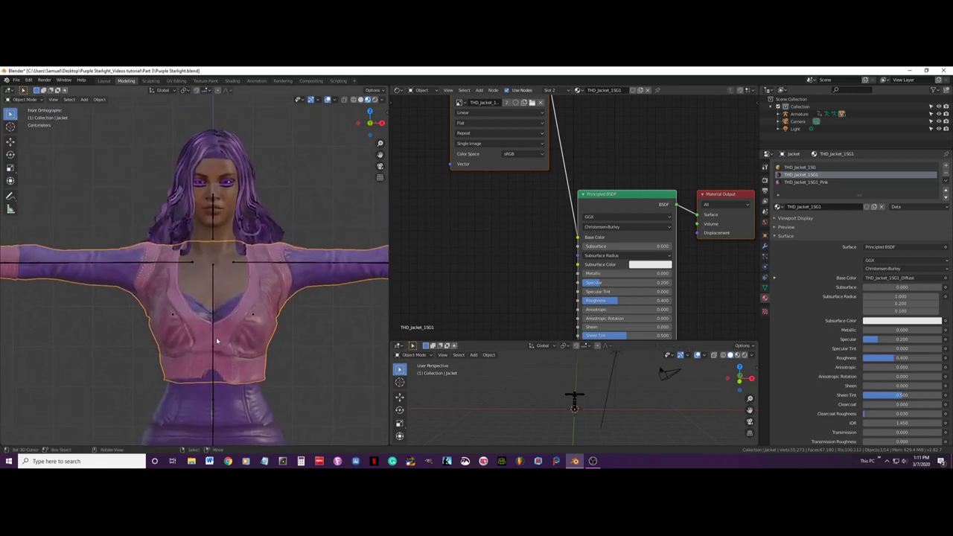
{"action": "key", "text": "ctrl+s"}
{"action": "scroll", "coordinate": [216, 341], "scroll_direction": "down", "scroll_amount": 2}
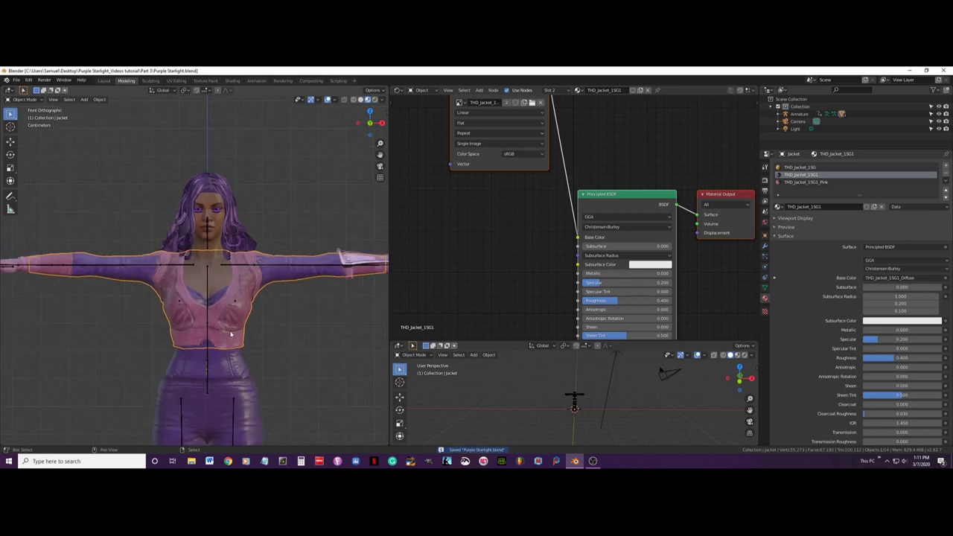
Preview the character in rendered shading with overlays hidden, and return to material preview with overlays shown
{"action": "left_click", "coordinate": [328, 99]}
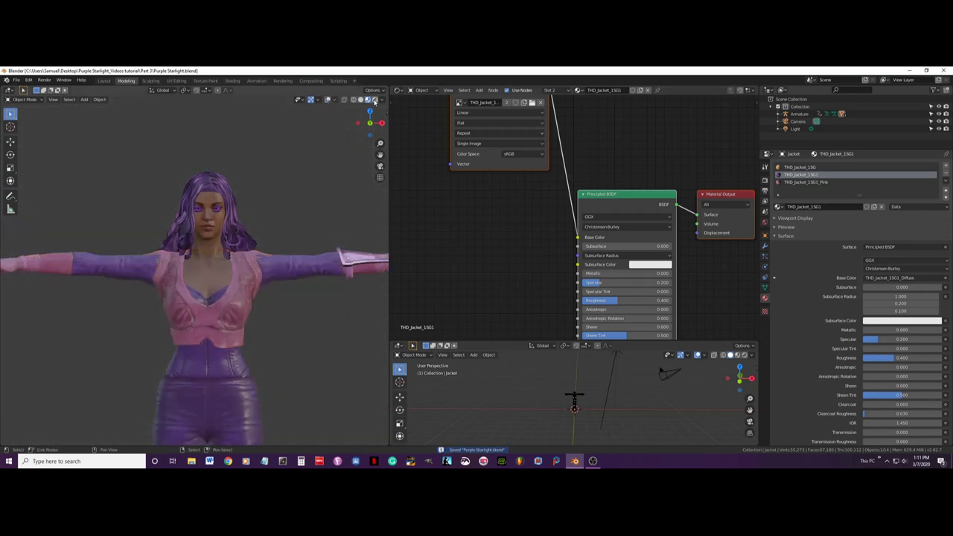
{"action": "left_click", "coordinate": [375, 100]}
{"action": "middle_click_drag", "start_coordinate": [300, 257], "coordinate": [245, 330]}
{"action": "left_click", "coordinate": [381, 121]}
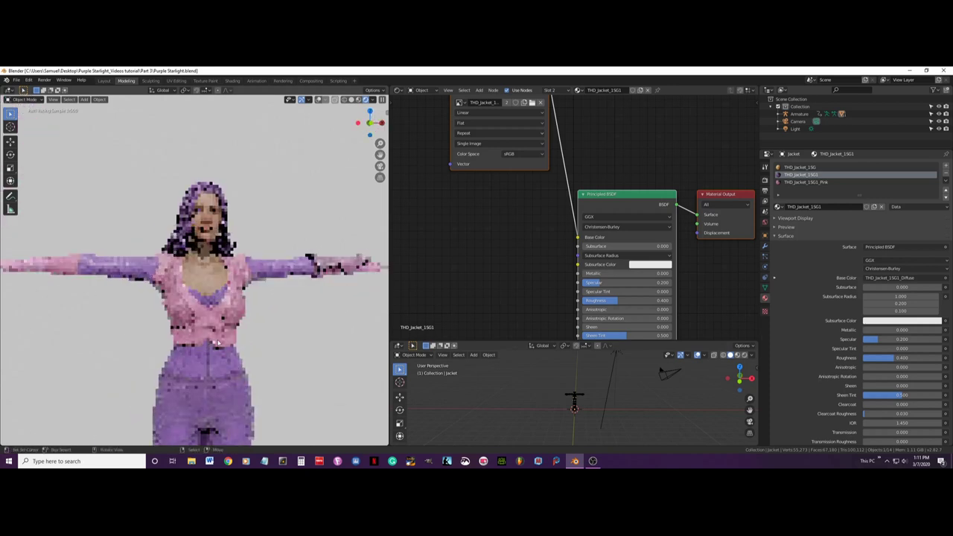
{"action": "left_click", "coordinate": [359, 101]}
{"action": "scroll", "coordinate": [252, 298], "scroll_direction": "up", "scroll_amount": 3}
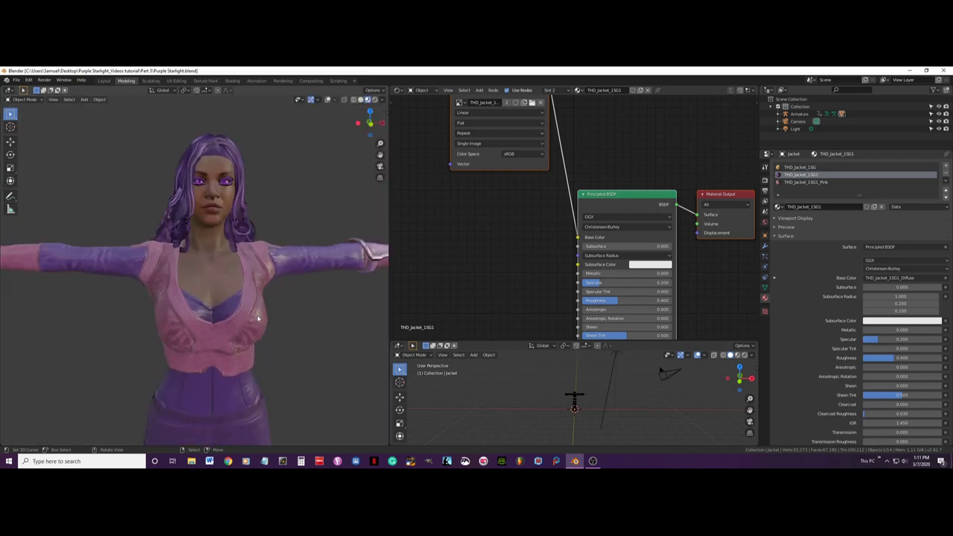
{"action": "scroll", "coordinate": [252, 300], "scroll_direction": "up", "scroll_amount": 1}
{"action": "left_click", "coordinate": [328, 99]}
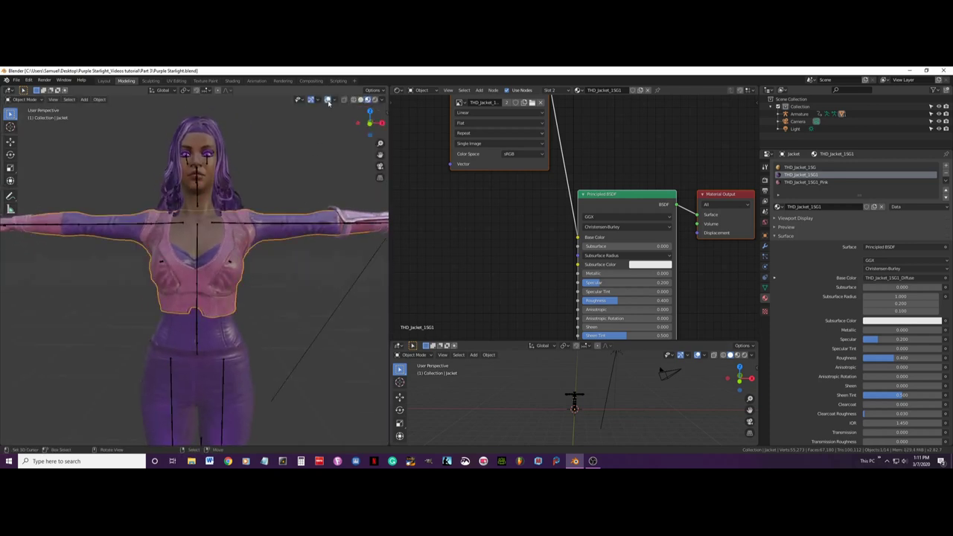
Select the trousers in front view and enable their Armature modifier's display in Edit Mode and on cage
{"action": "middle_click_drag", "start_coordinate": [240, 287], "coordinate": [215, 324]}
{"action": "key", "text": "KP_1"}
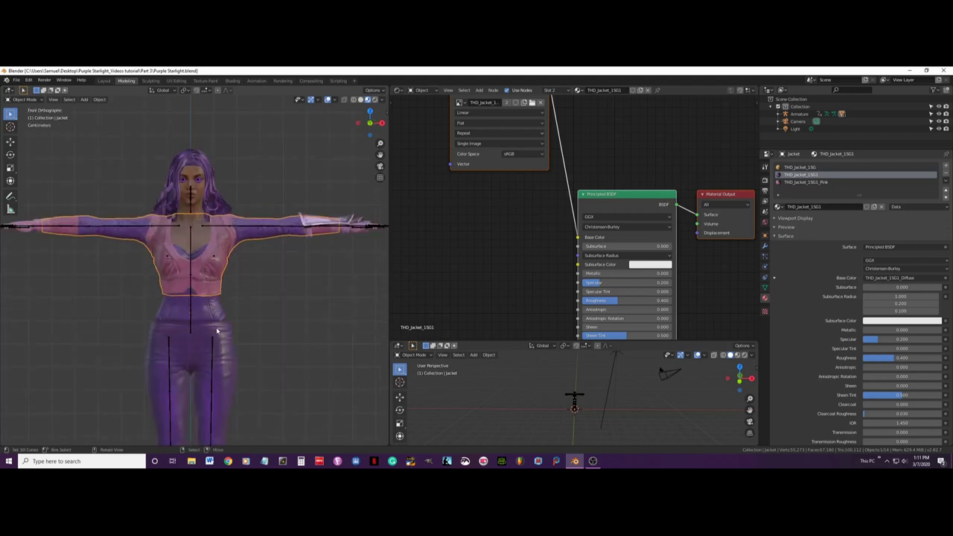
{"action": "scroll", "coordinate": [215, 328], "scroll_direction": "down", "scroll_amount": 1}
{"action": "middle_click_drag", "start_coordinate": [216, 328], "coordinate": [260, 269], "text": "shift"}
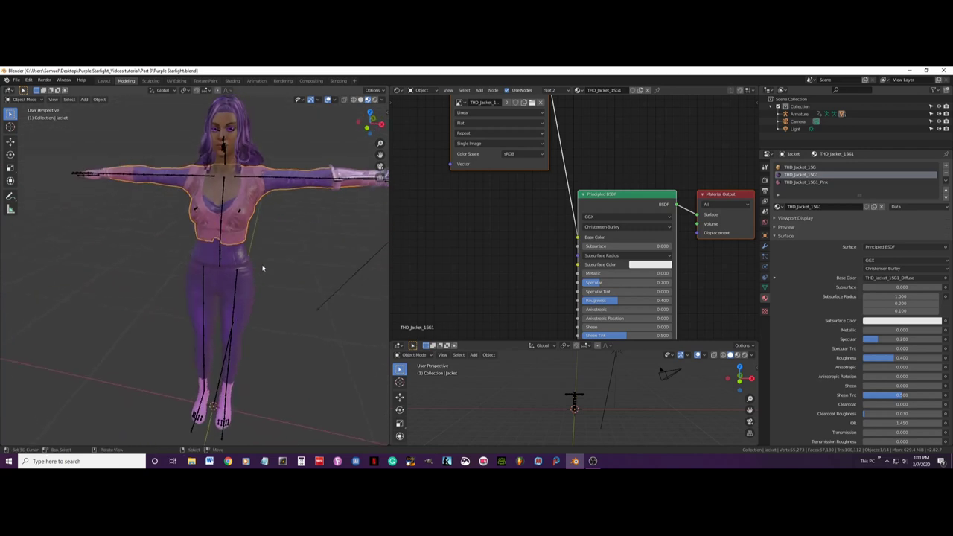
{"action": "key", "text": "KP_1"}
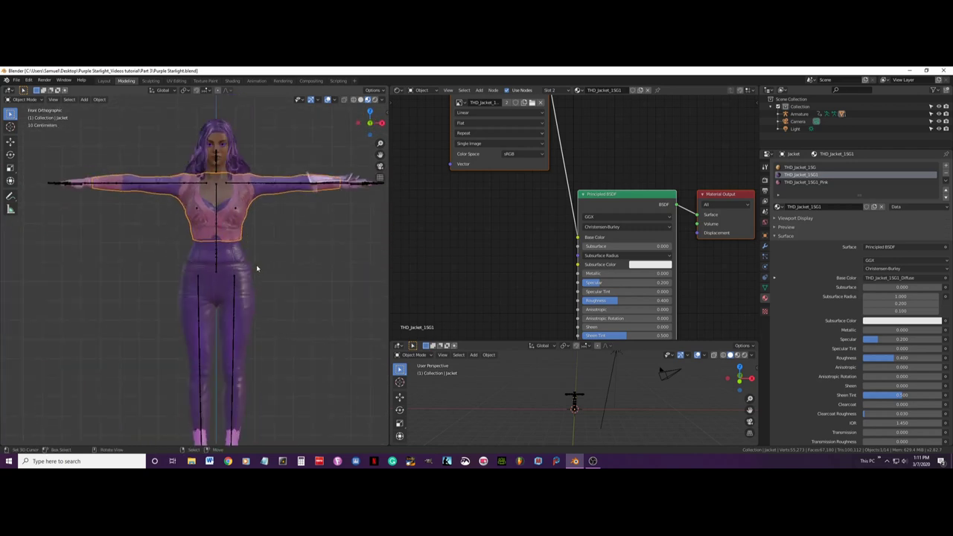
{"action": "scroll", "coordinate": [252, 291], "scroll_direction": "up", "scroll_amount": 4}
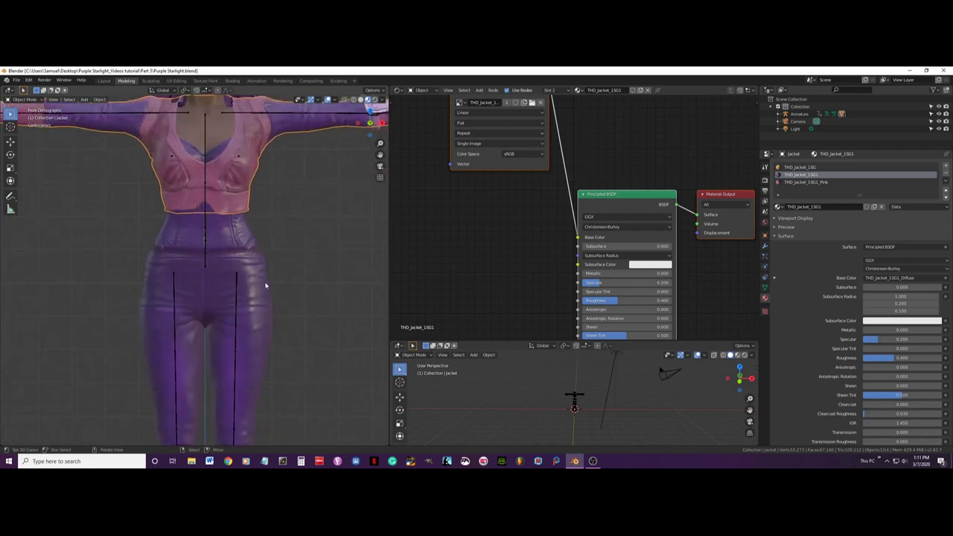
{"action": "left_click", "coordinate": [260, 283]}
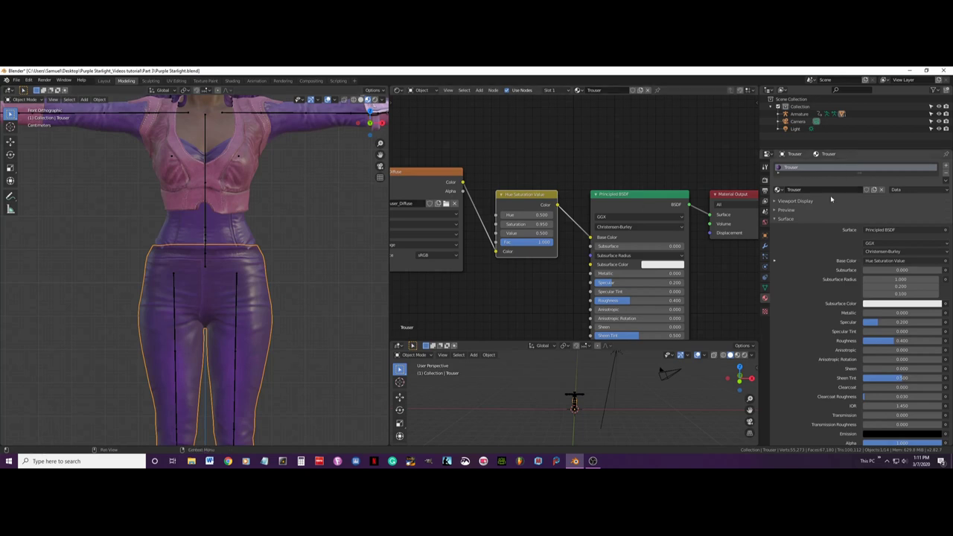
{"action": "left_click", "coordinate": [765, 246]}
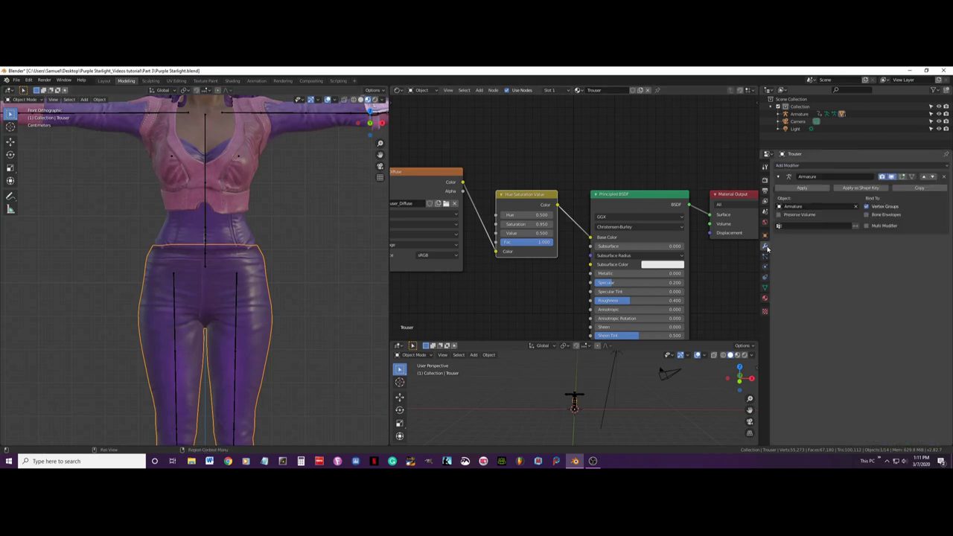
{"action": "left_click", "coordinate": [901, 178]}
{"action": "left_click", "coordinate": [912, 177]}
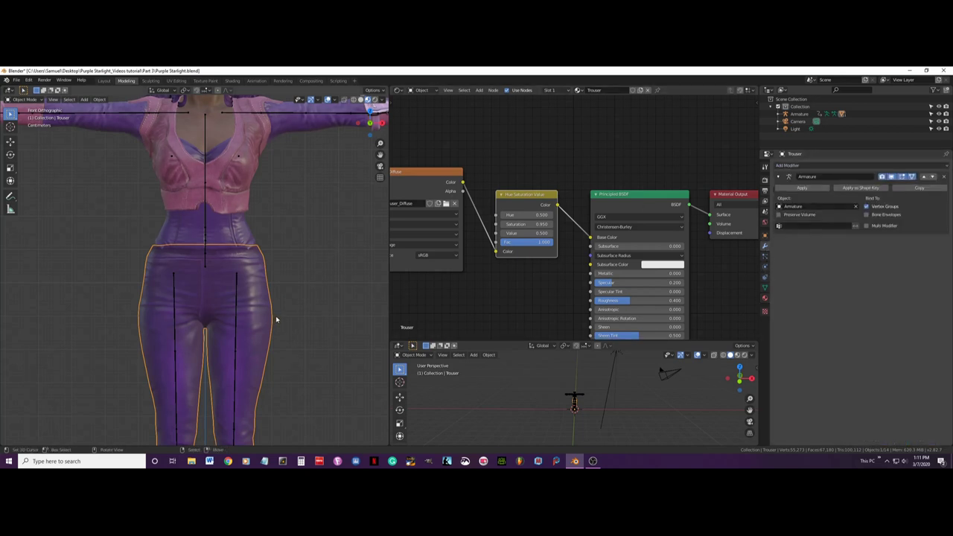
Put the trousers in Edit Mode and check the finished outfit on the desktop wallpaper as a reference before returning to Blender
{"action": "key", "text": "Tab"}
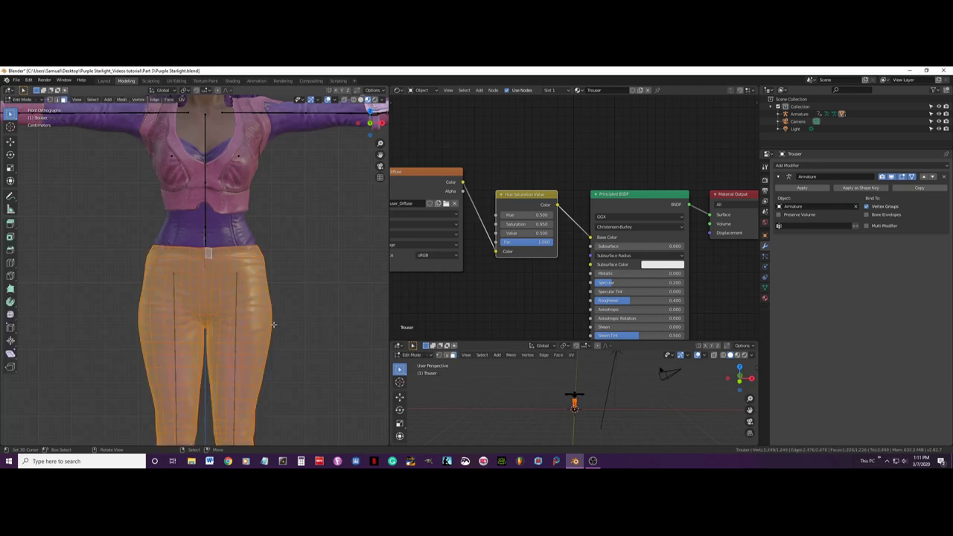
{"action": "scroll", "coordinate": [268, 320], "scroll_direction": "down", "scroll_amount": 4, "text": "shift"}
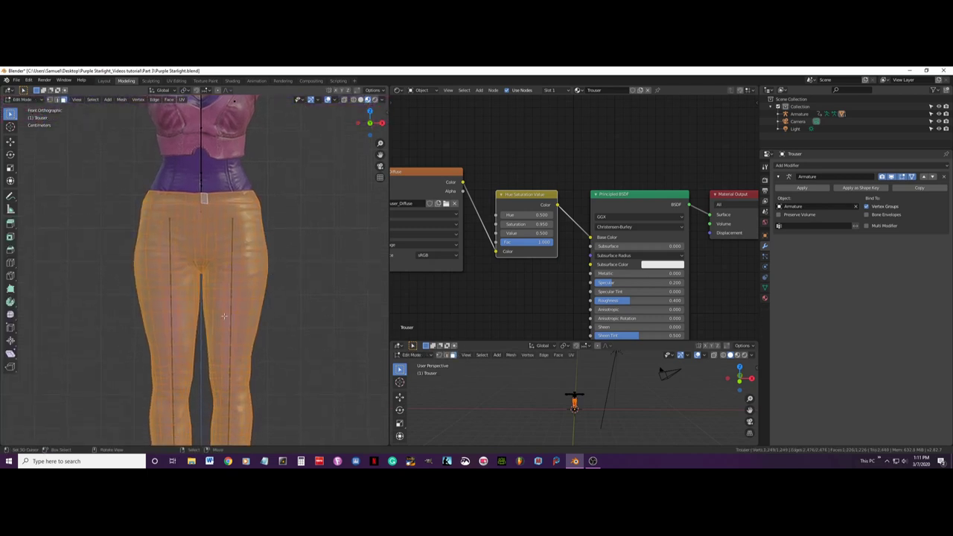
{"action": "scroll", "coordinate": [225, 316], "scroll_direction": "down", "scroll_amount": 4}
{"action": "middle_click_drag", "start_coordinate": [224, 317], "coordinate": [200, 296]}
{"action": "scroll", "coordinate": [201, 301], "scroll_direction": "up", "scroll_amount": 5}
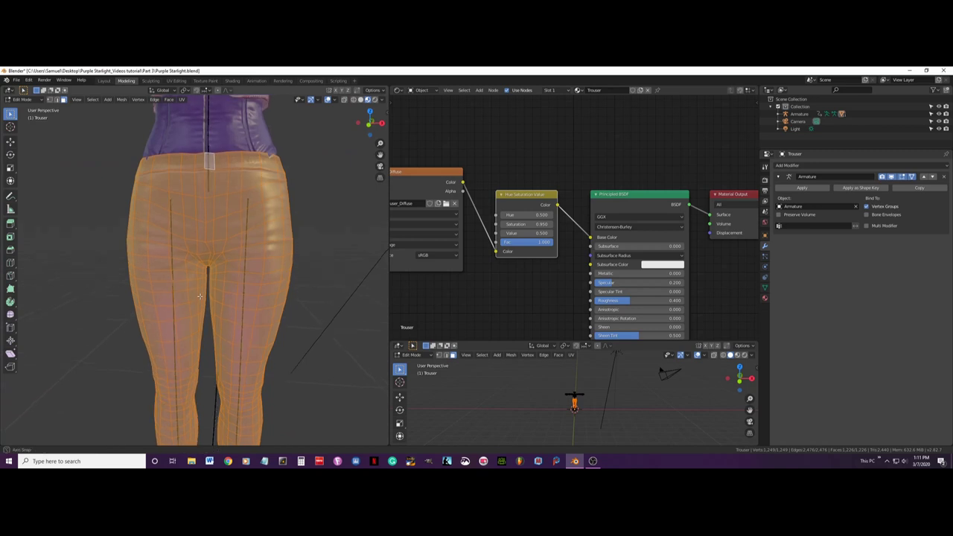
{"action": "left_click", "coordinate": [910, 71]}
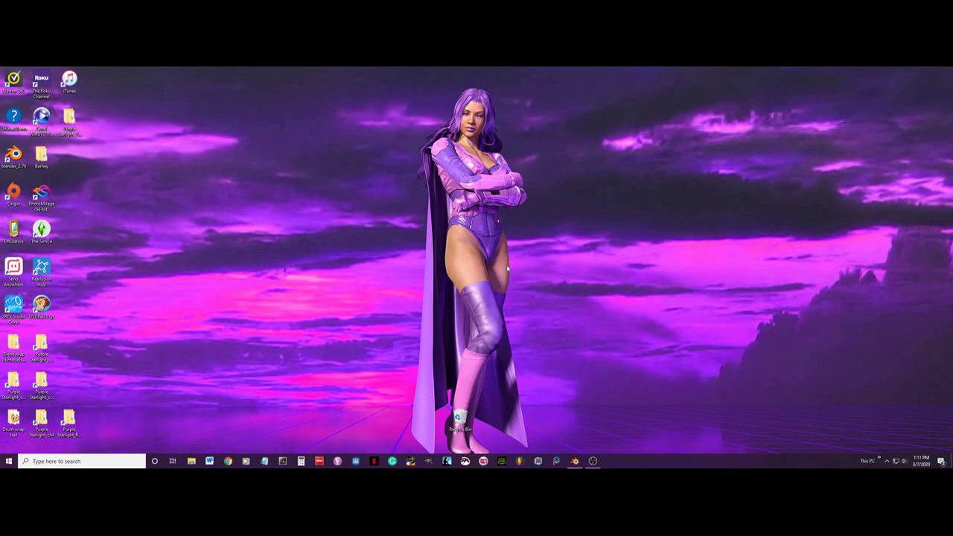
{"action": "left_click", "coordinate": [574, 461]}
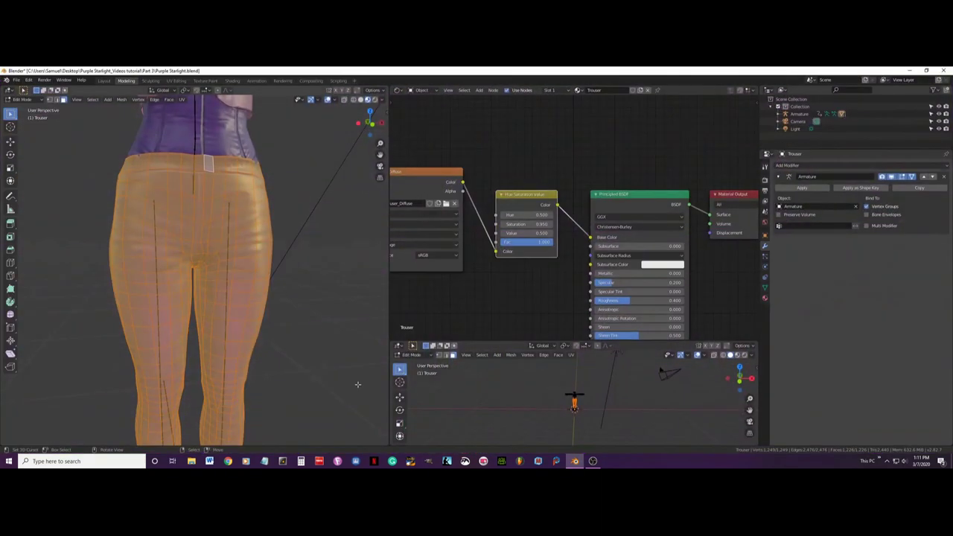
In front view, select the face loop around each thigh just below the crotch and delete both loops' faces
{"action": "key", "text": "KP_1"}
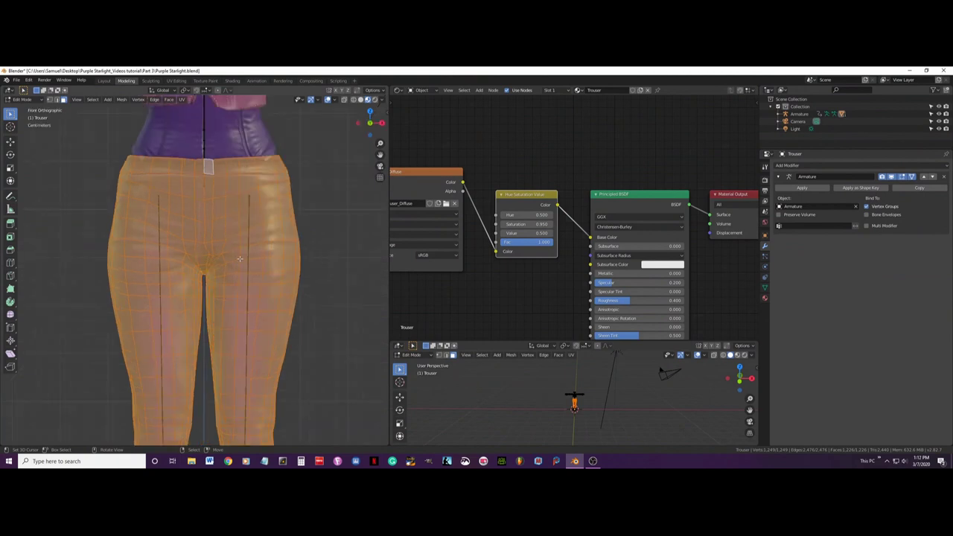
{"action": "left_click_drag", "start_coordinate": [149, 298], "coordinate": [173, 305]}
{"action": "left_click", "coordinate": [173, 304], "text": "alt"}
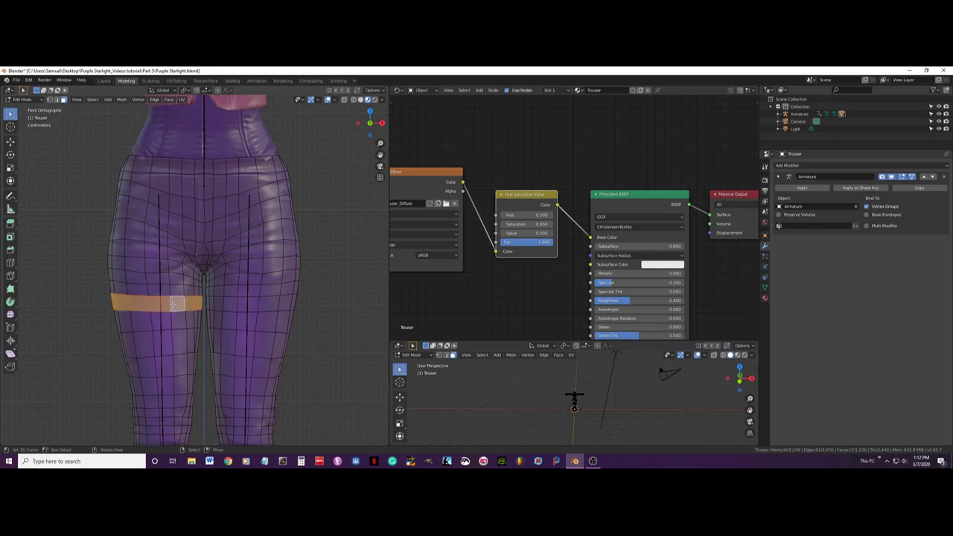
{"action": "left_click", "coordinate": [219, 304], "text": "alt+shift"}
{"action": "key", "text": "x"}
{"action": "left_click", "coordinate": [348, 311]}
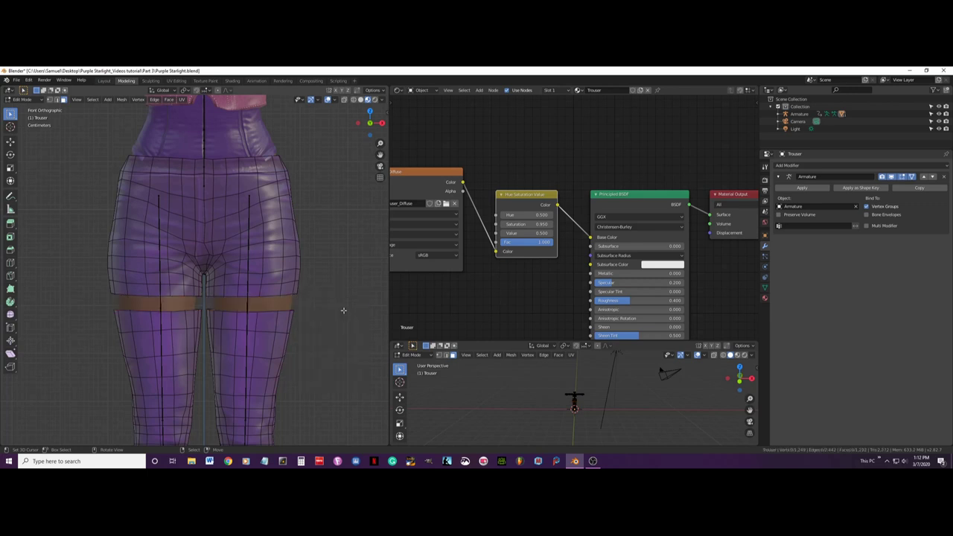
Select the whole linked trouser piece above the thigh gaps and delete its faces
{"action": "scroll", "coordinate": [335, 309], "scroll_direction": "down", "scroll_amount": 3}
{"action": "middle_click_drag", "start_coordinate": [312, 304], "coordinate": [272, 313]}
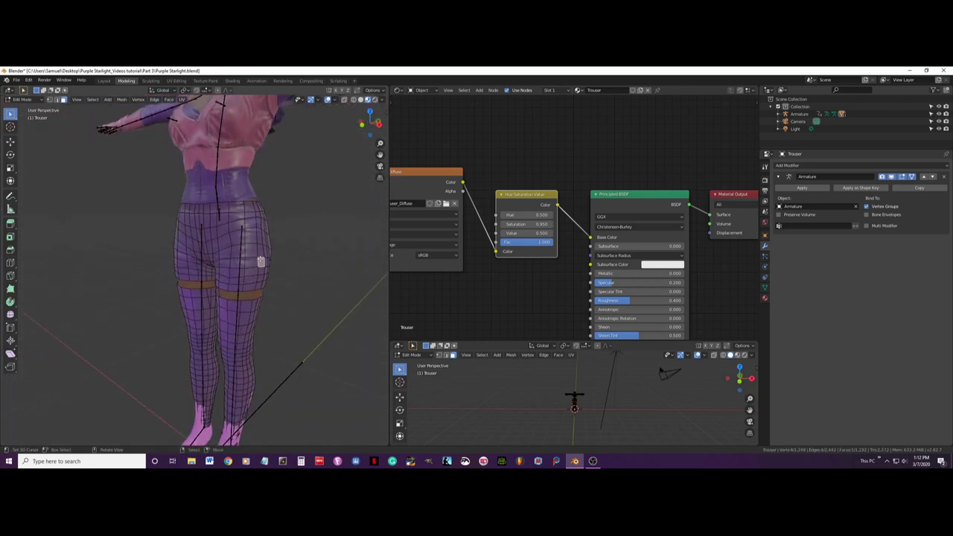
{"action": "key", "text": "ctrl+l"}
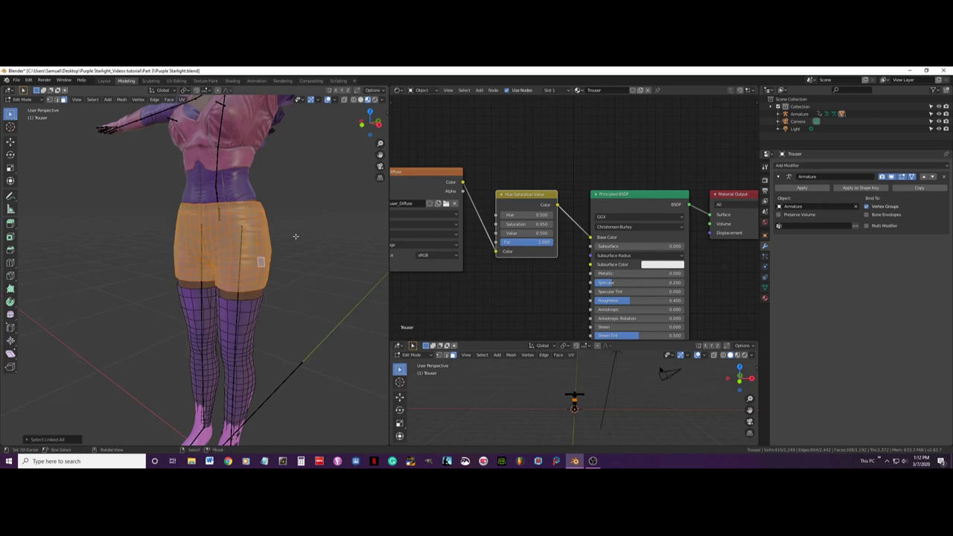
{"action": "right_click", "coordinate": [301, 244]}
{"action": "left_click", "coordinate": [303, 245]}
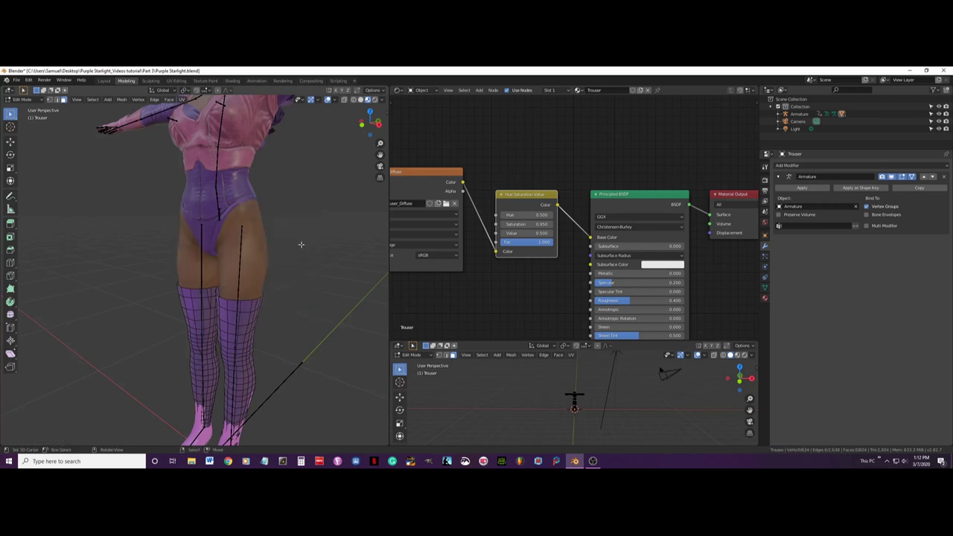
Examine the cut top edges of the remaining trouser legs around both thighs from several angles
{"action": "middle_click_drag", "start_coordinate": [300, 247], "coordinate": [176, 301]}
{"action": "scroll", "coordinate": [216, 258], "scroll_direction": "down", "scroll_amount": 1}
{"action": "scroll", "coordinate": [243, 279], "scroll_direction": "up", "scroll_amount": 4}
{"action": "scroll", "coordinate": [190, 291], "scroll_direction": "up", "scroll_amount": 2}
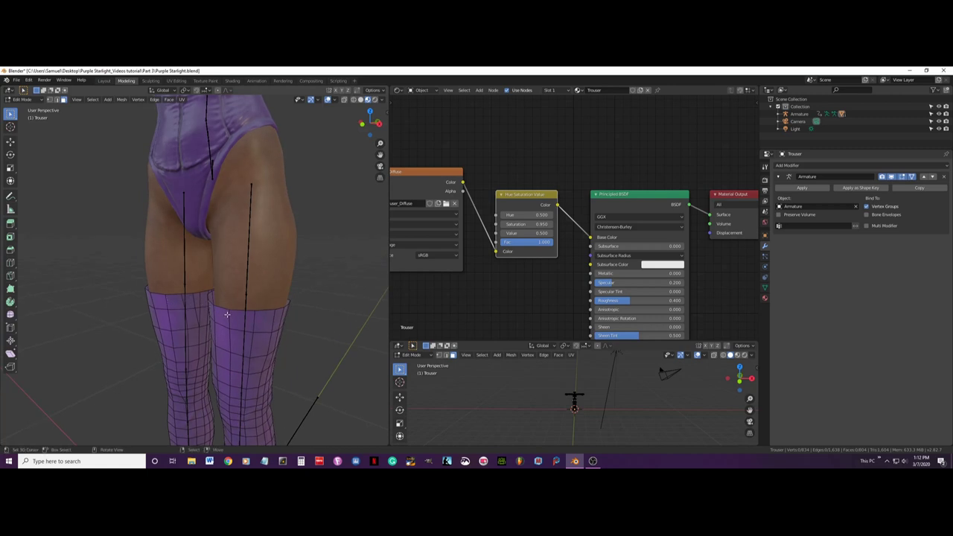
{"action": "middle_click_drag", "start_coordinate": [216, 302], "coordinate": [68, 218]}
{"action": "middle_click_drag", "start_coordinate": [131, 304], "coordinate": [28, 111]}
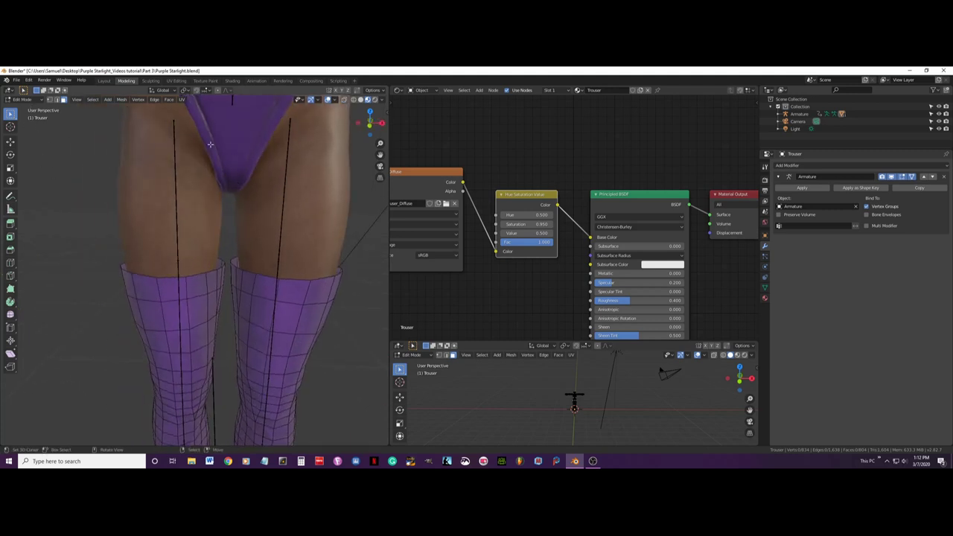
Switch to vertex selection and select the open top edge loops of both trouser legs
{"action": "left_click", "coordinate": [50, 101]}
{"action": "left_click", "coordinate": [159, 278]}
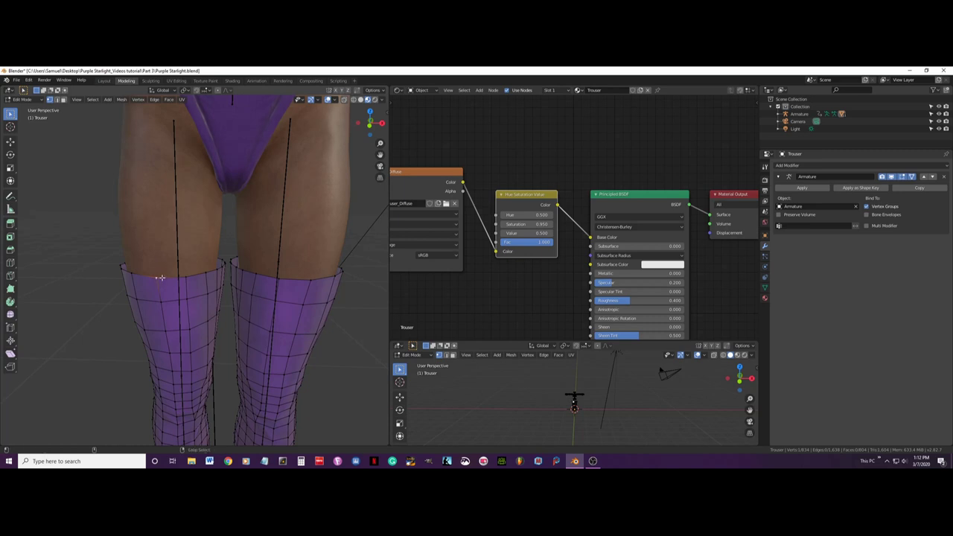
{"action": "left_click", "coordinate": [160, 278], "text": "alt"}
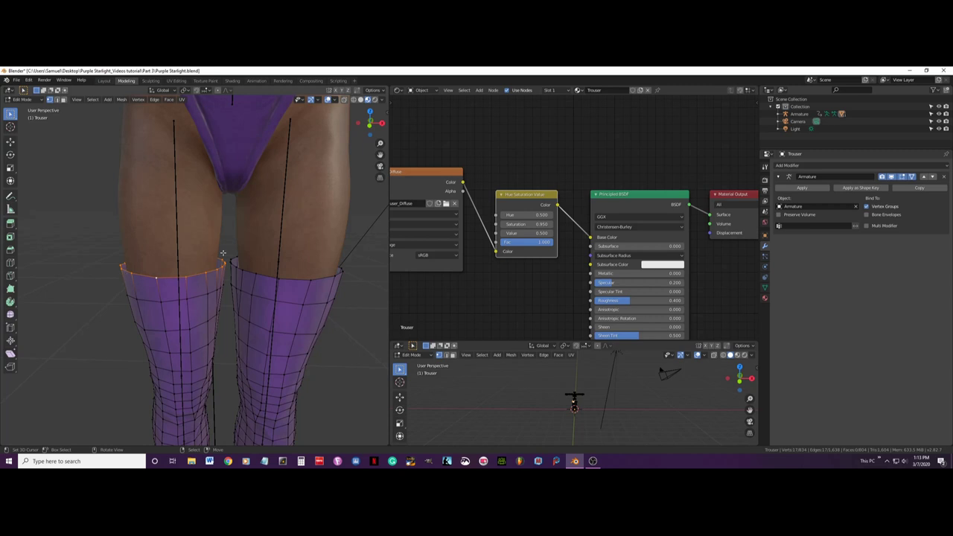
{"action": "left_click", "coordinate": [256, 275], "text": "shift"}
{"action": "left_click", "coordinate": [258, 274], "text": "alt+shift"}
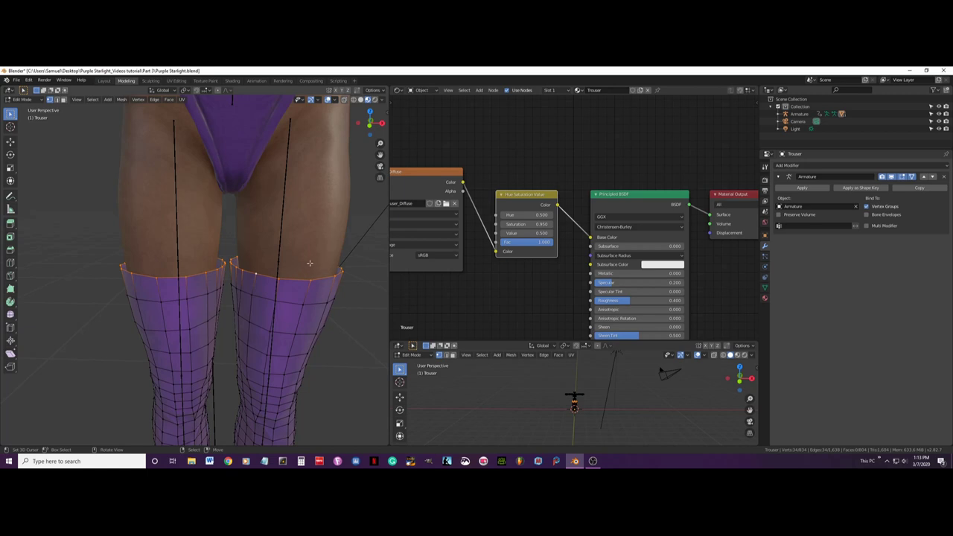
{"action": "mouse_move", "coordinate": [310, 262]}
{"action": "middle_mouse_down"}
{"action": "mouse_move", "coordinate": [313, 276]}
{"action": "mouse_move", "coordinate": [301, 269]}
{"action": "middle_mouse_up"}
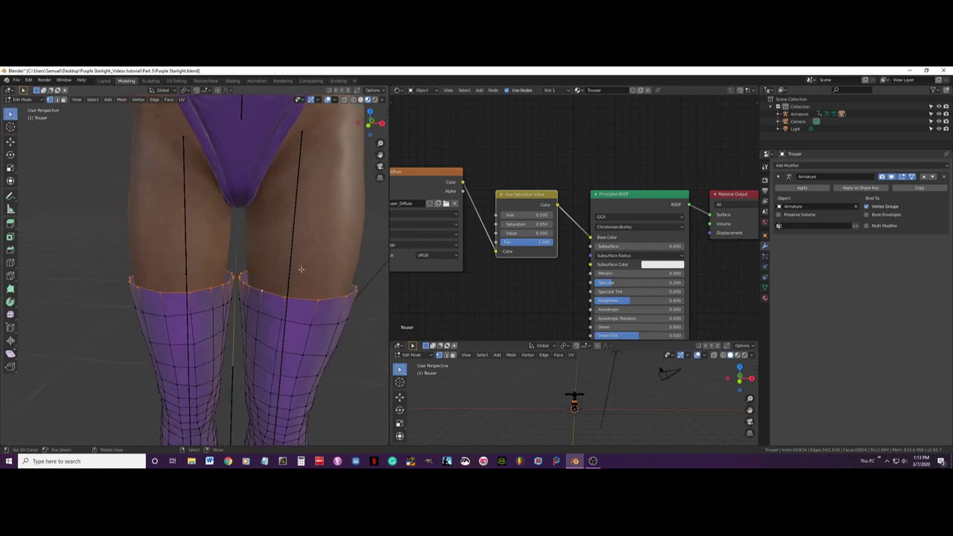
{"action": "key", "text": "KP_1"}
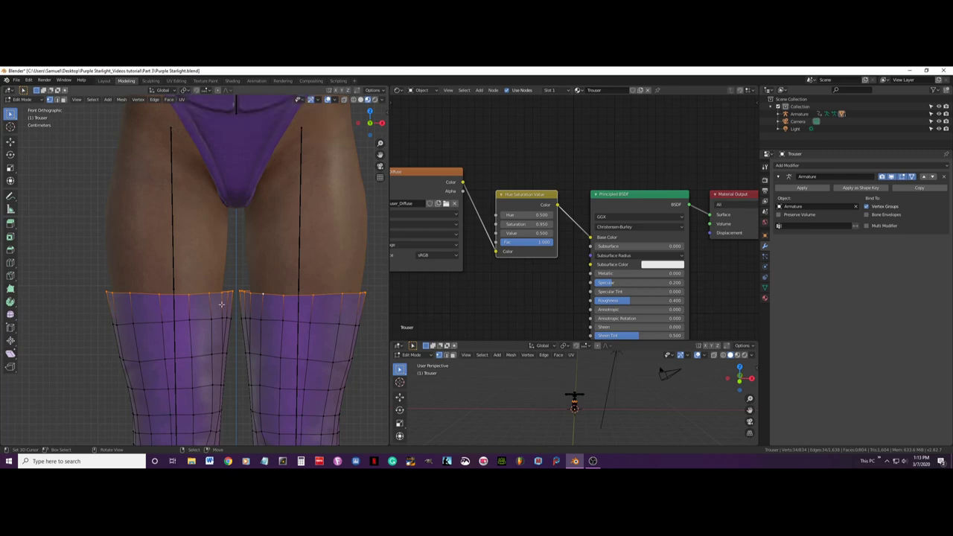
{"action": "mouse_move", "coordinate": [204, 295]}
{"action": "middle_mouse_down"}
{"action": "mouse_move", "coordinate": [210, 304]}
{"action": "mouse_move", "coordinate": [205, 283]}
{"action": "middle_mouse_up"}
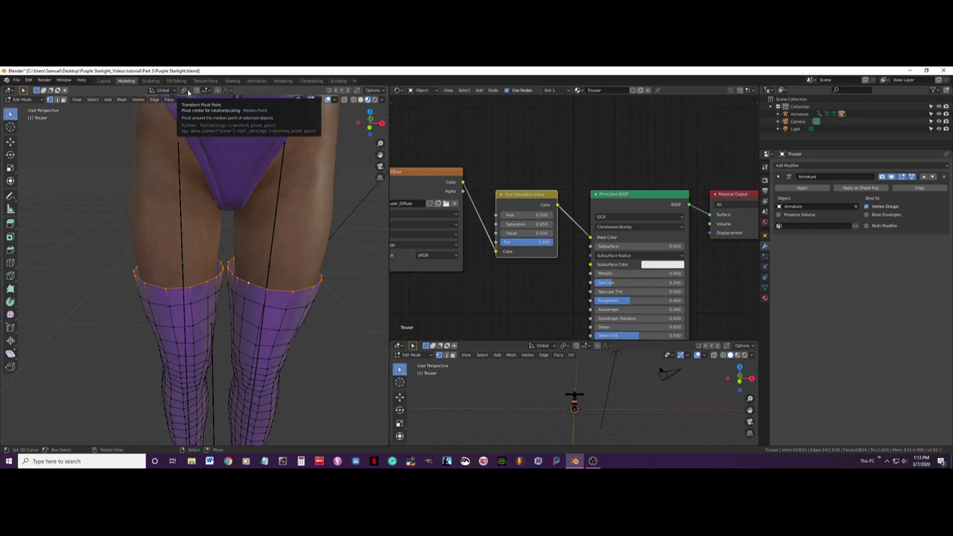
Set the transform pivot point to Individual Origins and try scaling the two selected top loops inward
{"action": "left_click", "coordinate": [186, 90]}
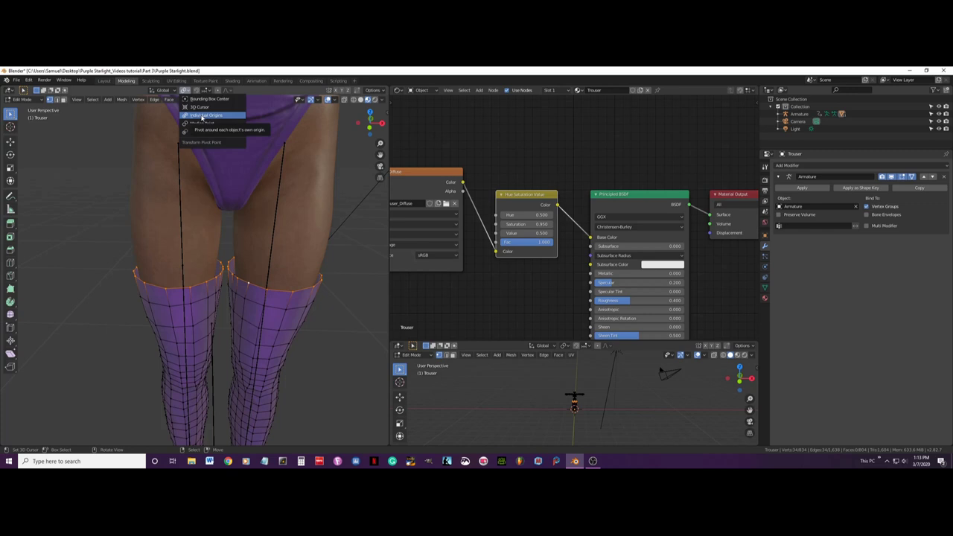
{"action": "left_click", "coordinate": [201, 116]}
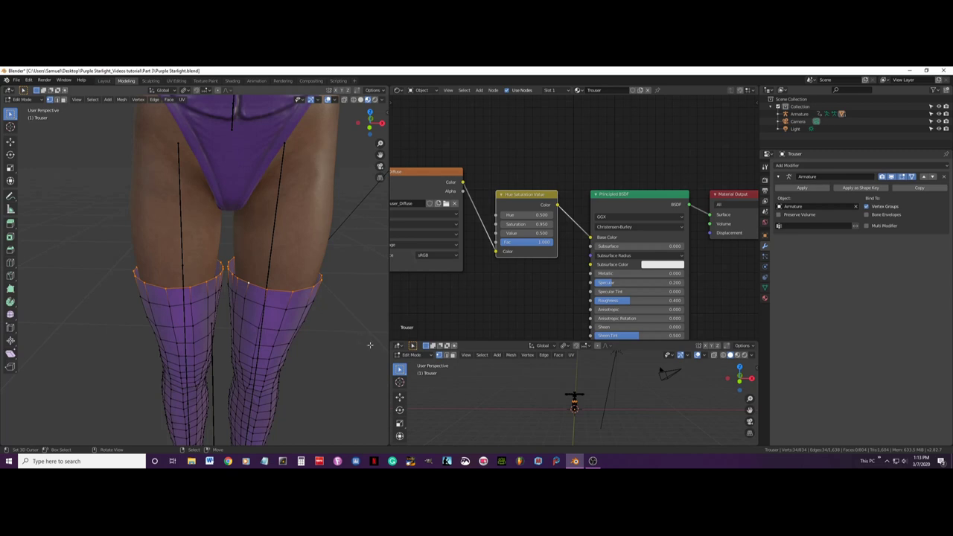
{"action": "key", "text": "s"}
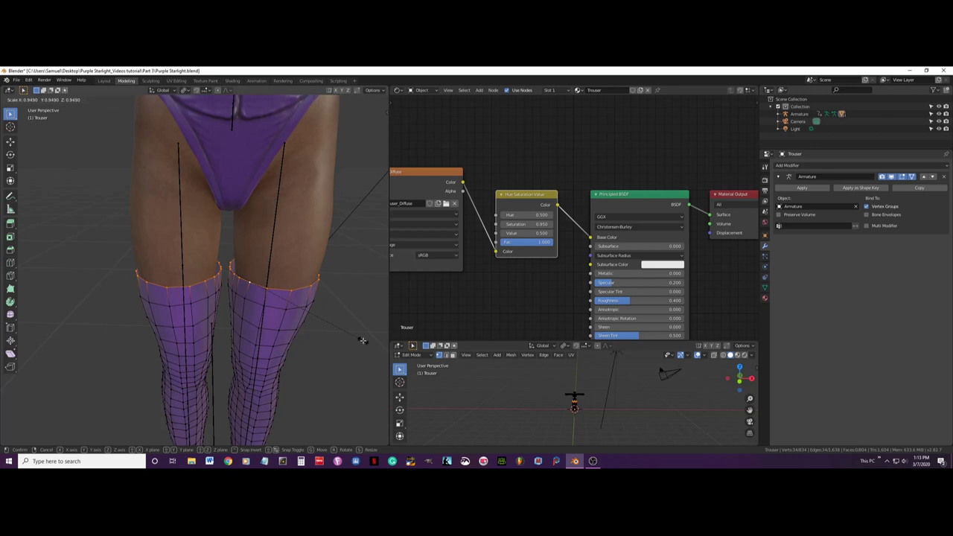
{"action": "right_click", "coordinate": [363, 341]}
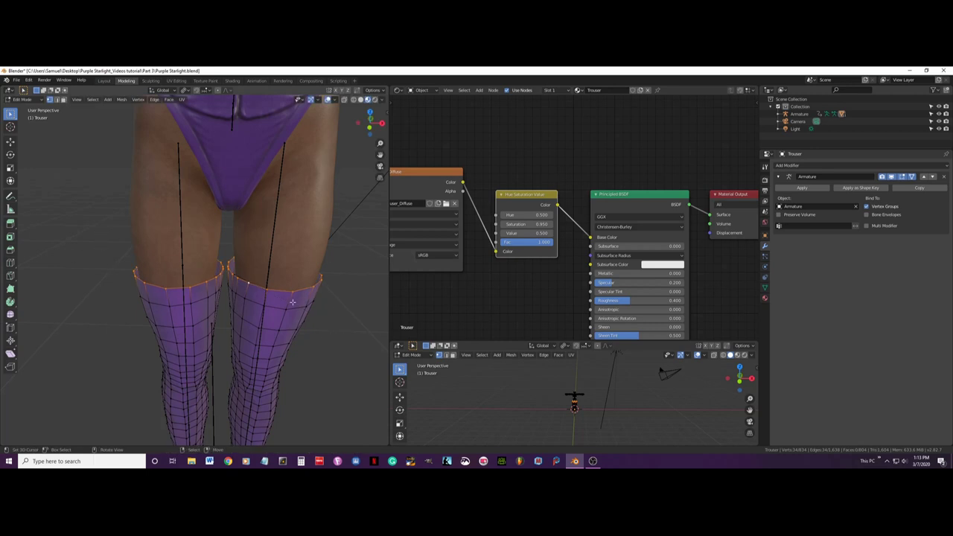
{"action": "middle_click_drag", "start_coordinate": [307, 297], "coordinate": [264, 333]}
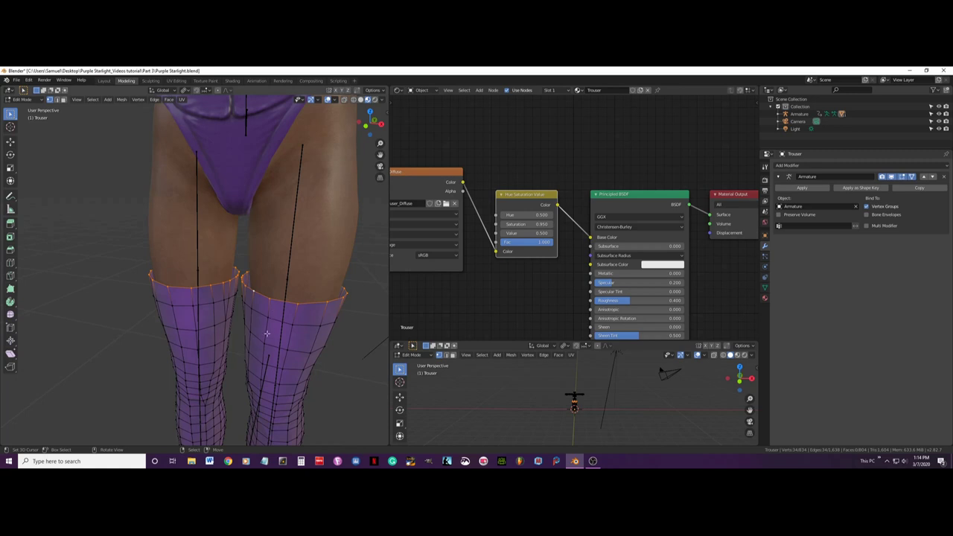
{"action": "key", "text": "KP_1"}
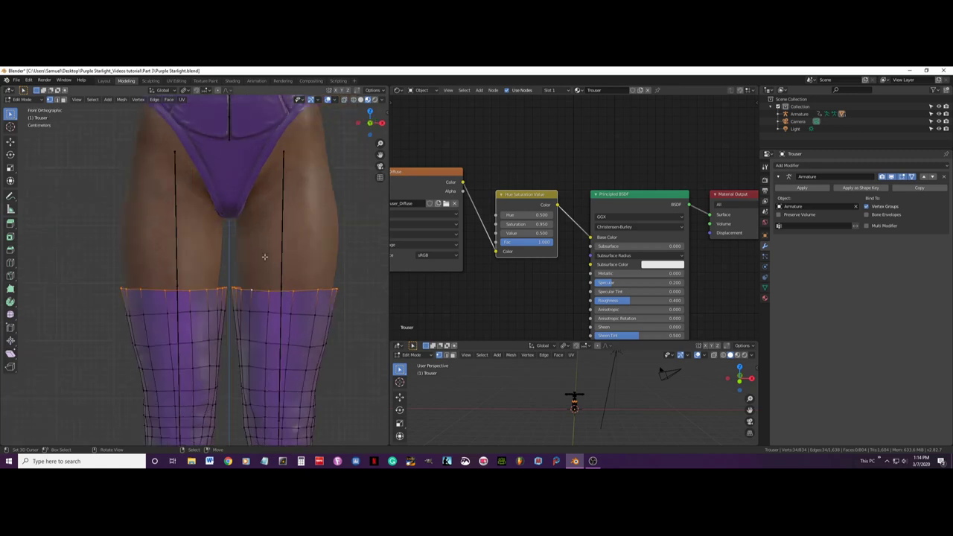
Turn on smooth proportional editing and scale both top loops in front view with a reduced influence radius
{"action": "left_click", "coordinate": [218, 90]}
{"action": "left_click", "coordinate": [228, 90]}
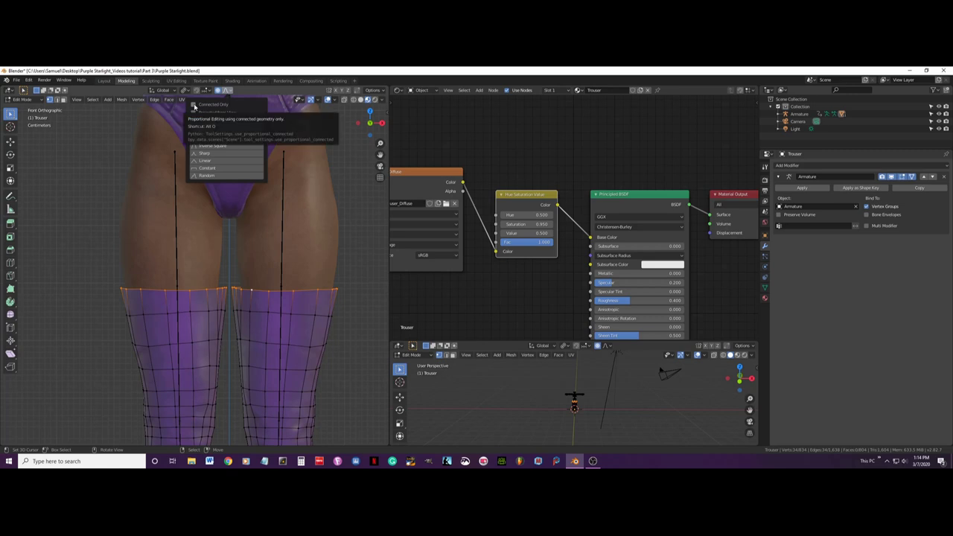
{"action": "middle_click_drag", "start_coordinate": [220, 179], "coordinate": [240, 285]}
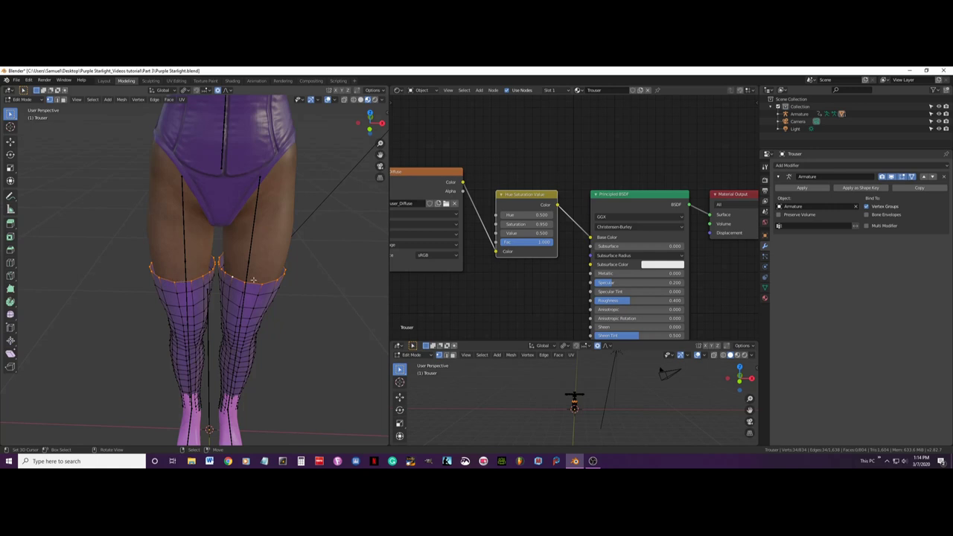
{"action": "key", "text": "KP_1"}
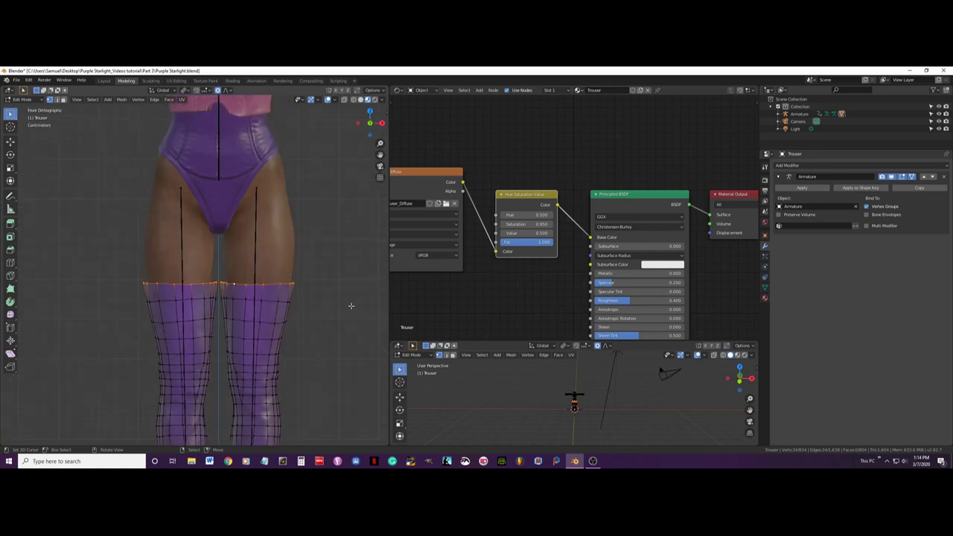
{"action": "key", "text": "s"}
{"action": "key", "text": "Escape"}
{"action": "scroll", "coordinate": [256, 302], "scroll_direction": "down", "scroll_amount": 5}
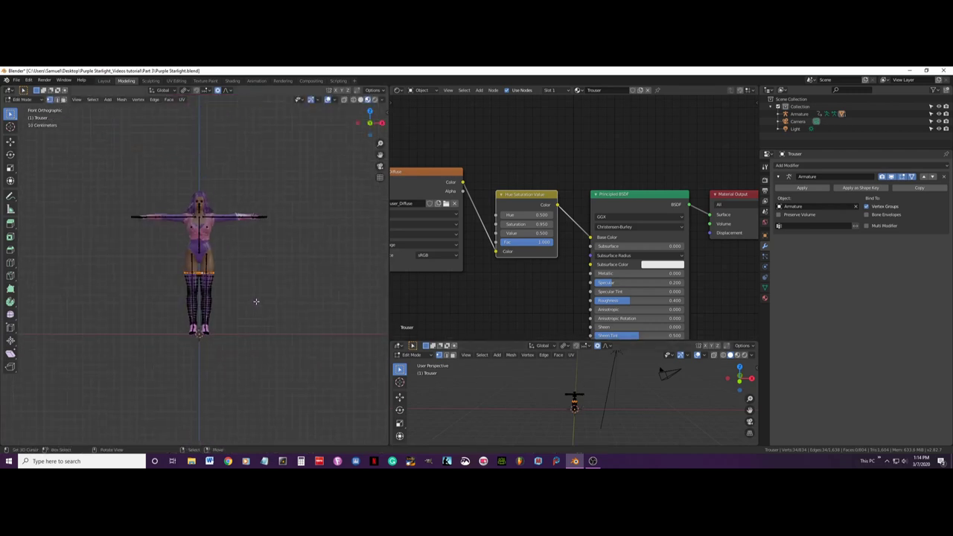
{"action": "key", "text": "s"}
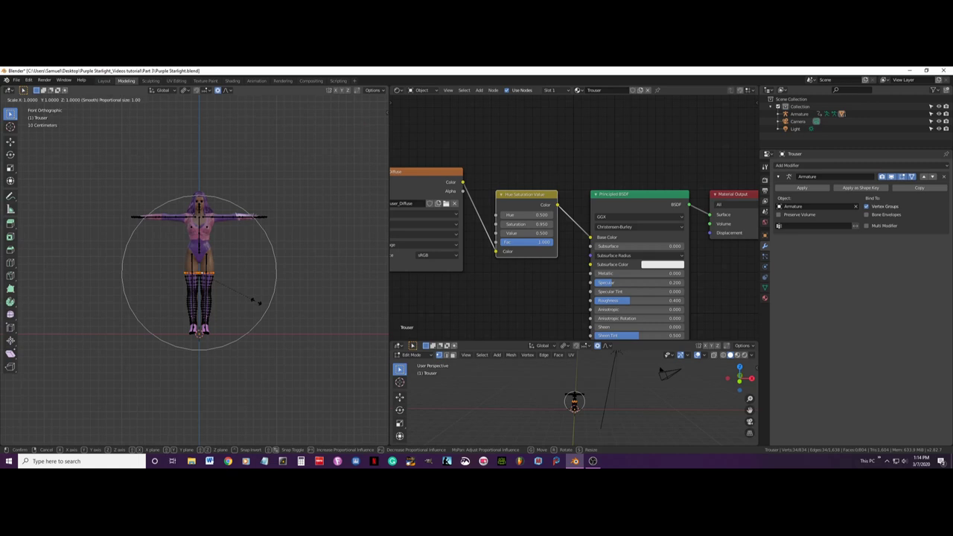
{"action": "scroll", "coordinate": [255, 301], "scroll_direction": "down", "scroll_amount": 10}
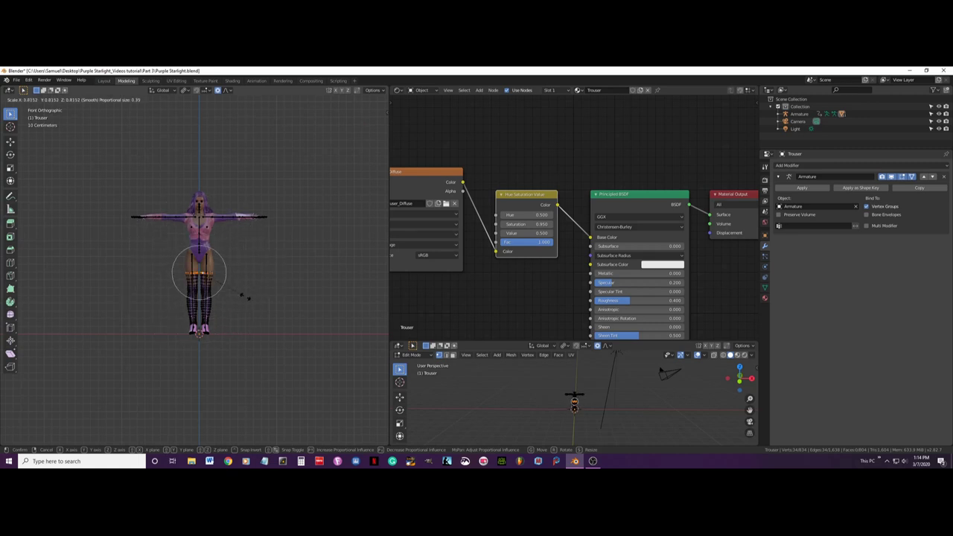
{"action": "scroll", "coordinate": [244, 297], "scroll_direction": "down", "scroll_amount": 3}
{"action": "left_click", "coordinate": [246, 296]}
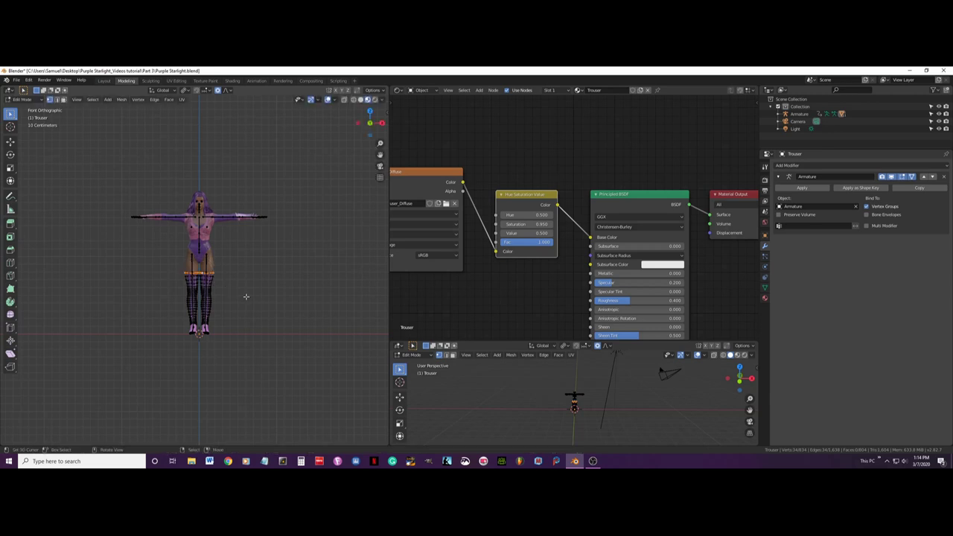
Try different proportional influence radii on both top loops, then scale them to about 1.01 at size 0.56
{"action": "scroll", "coordinate": [246, 296], "scroll_direction": "up", "scroll_amount": 8}
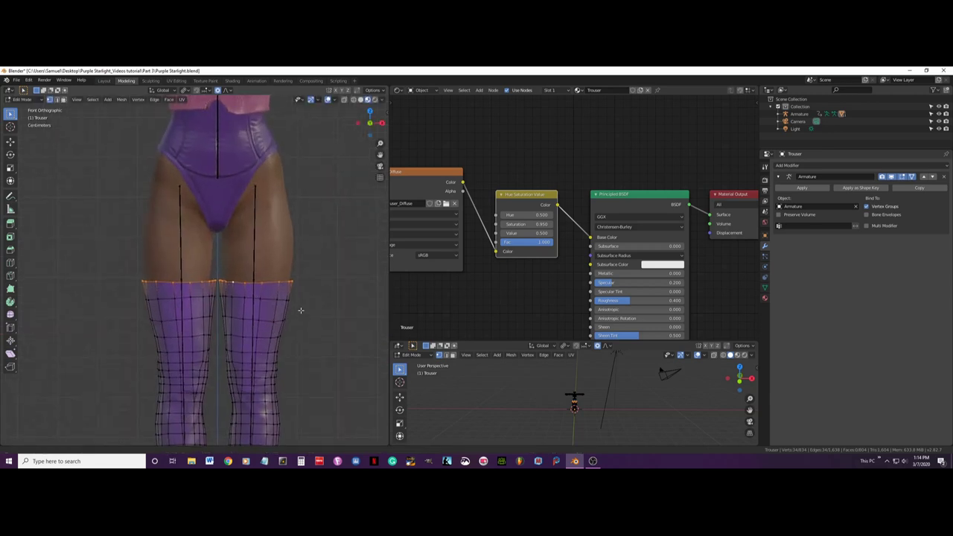
{"action": "middle_click_drag", "start_coordinate": [231, 285], "coordinate": [194, 249], "text": "shift"}
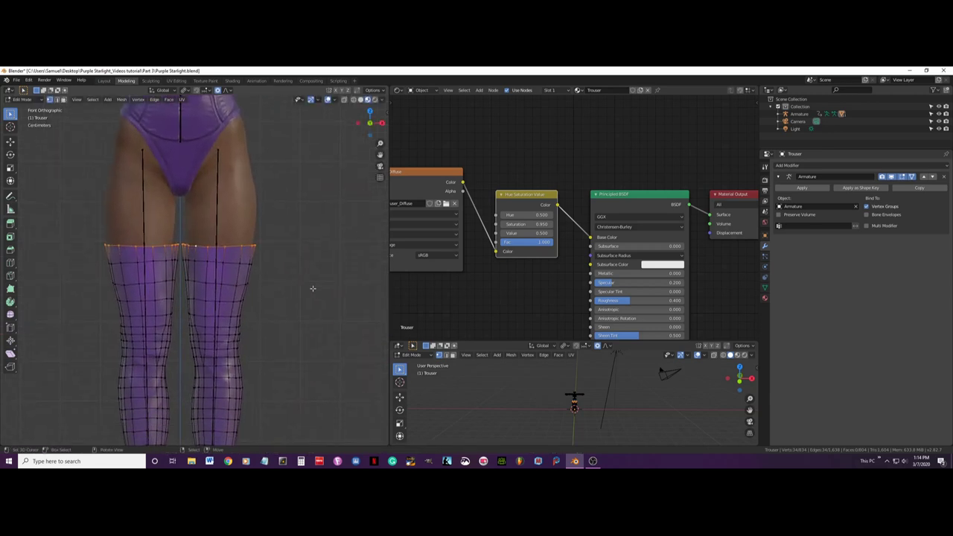
{"action": "key", "text": "s"}
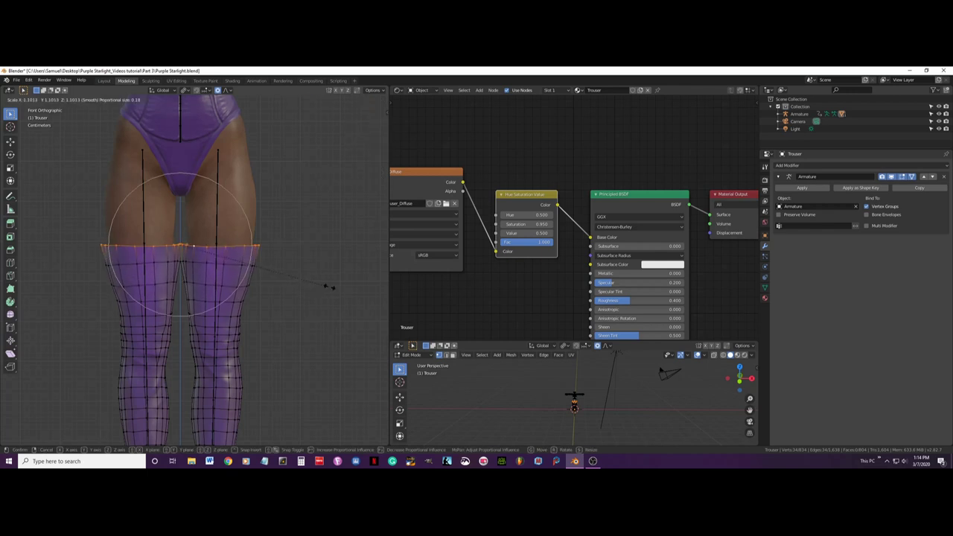
{"action": "scroll", "coordinate": [307, 280], "scroll_direction": "up", "scroll_amount": 8}
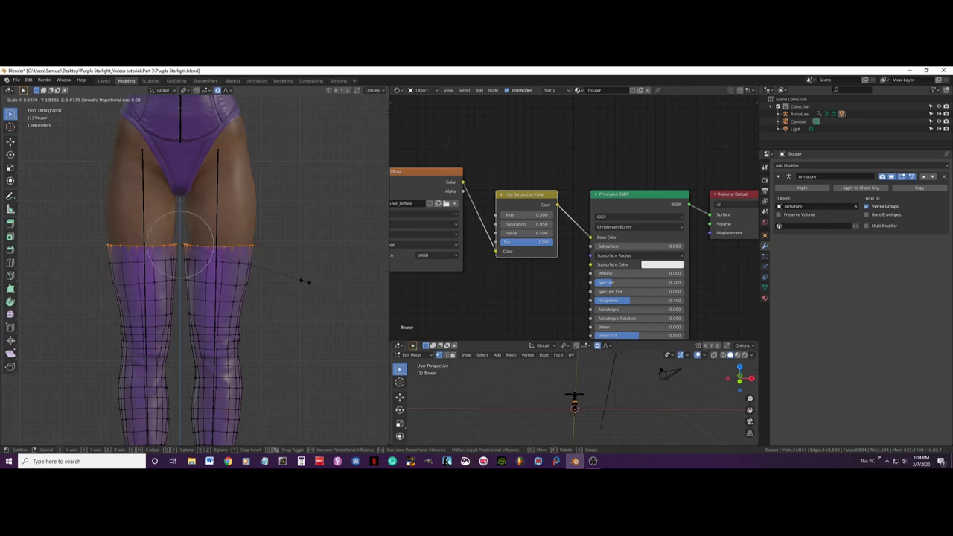
{"action": "scroll", "coordinate": [303, 282], "scroll_direction": "up", "scroll_amount": 2}
{"action": "scroll", "coordinate": [309, 282], "scroll_direction": "down", "scroll_amount": 12}
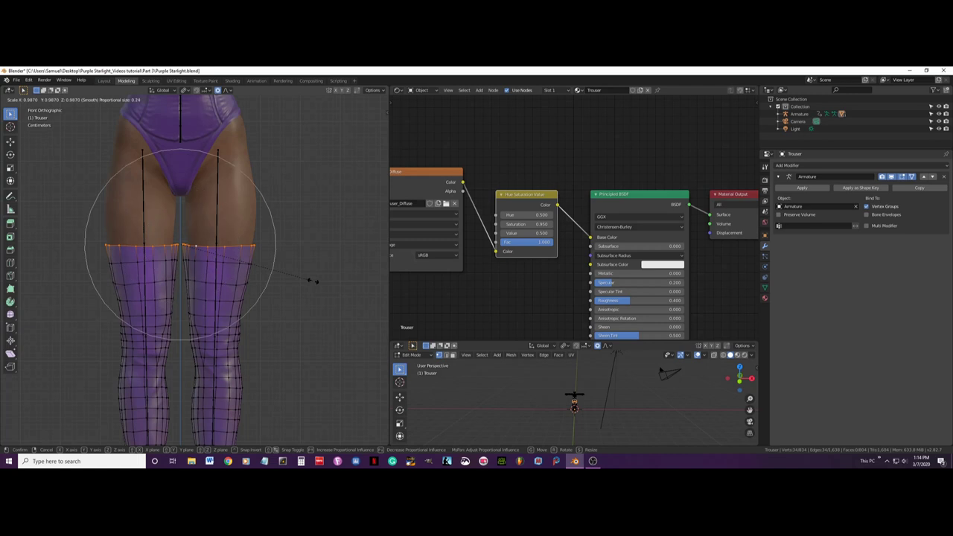
{"action": "scroll", "coordinate": [311, 283], "scroll_direction": "down", "scroll_amount": 9}
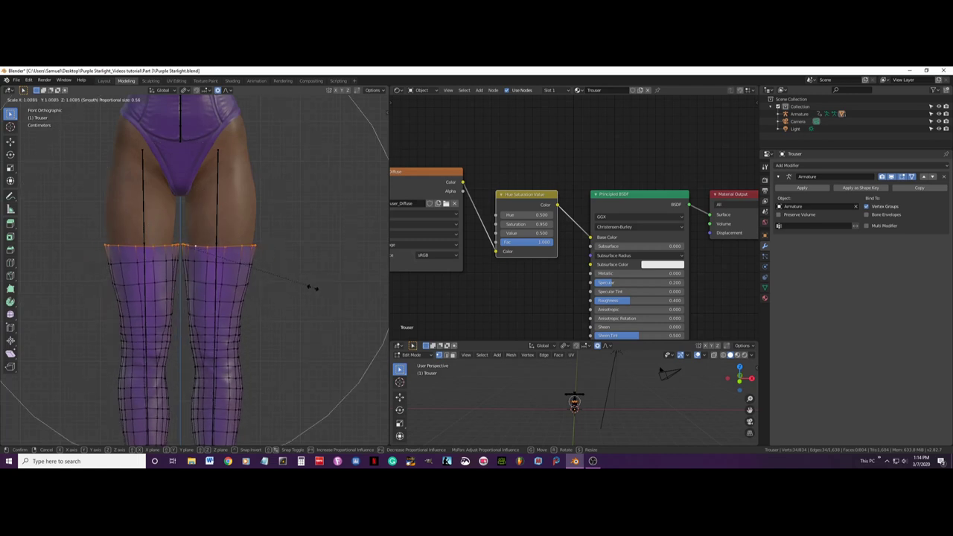
{"action": "left_click", "coordinate": [312, 289]}
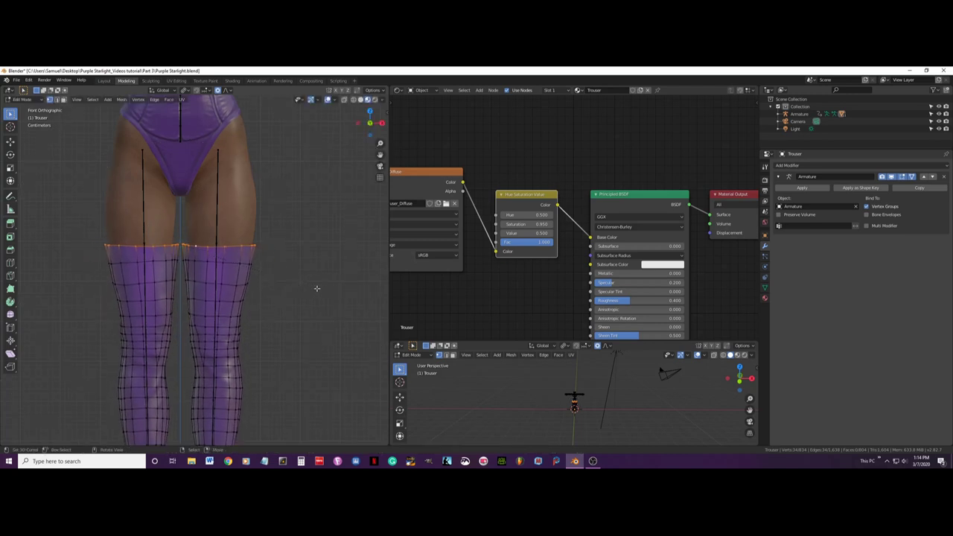
Scale both top loops in to about 0.93 with a proportional size of 0.18
{"action": "scroll", "coordinate": [317, 288], "scroll_direction": "down", "scroll_amount": 2}
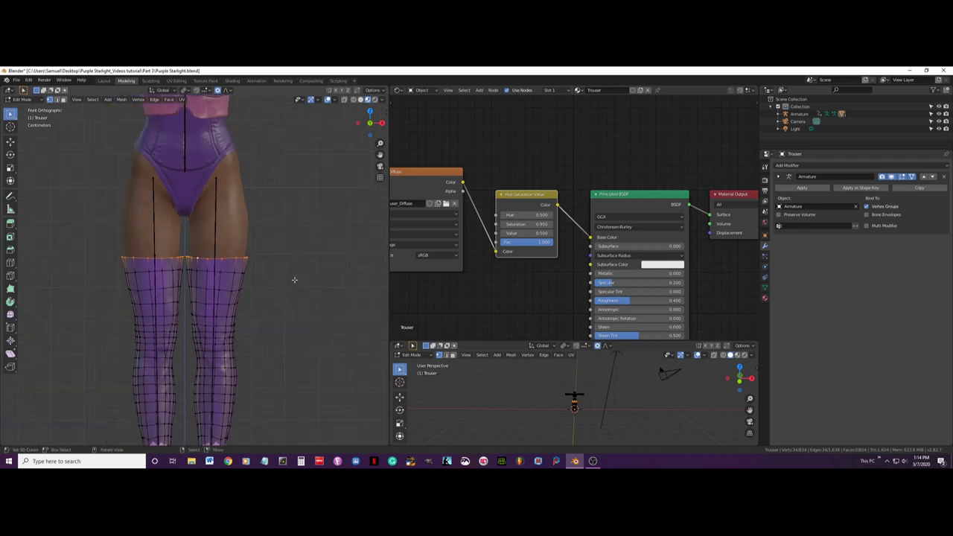
{"action": "key", "text": "s"}
{"action": "scroll", "coordinate": [294, 280], "scroll_direction": "up", "scroll_amount": 12}
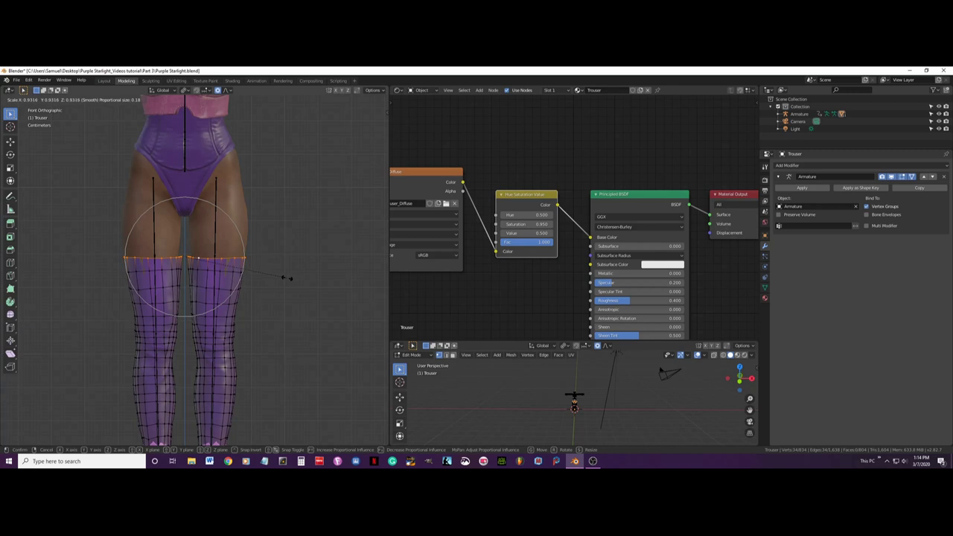
{"action": "left_click", "coordinate": [286, 278]}
From a side angle, scale both top loops out to about 1.01 around the thighs
{"action": "middle_click_drag", "start_coordinate": [286, 278], "coordinate": [321, 327]}
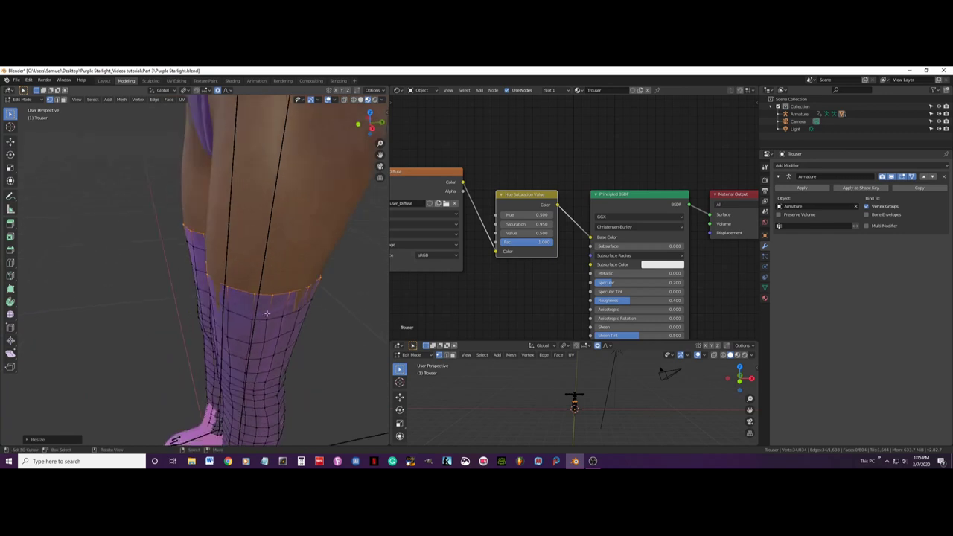
{"action": "key", "text": "s"}
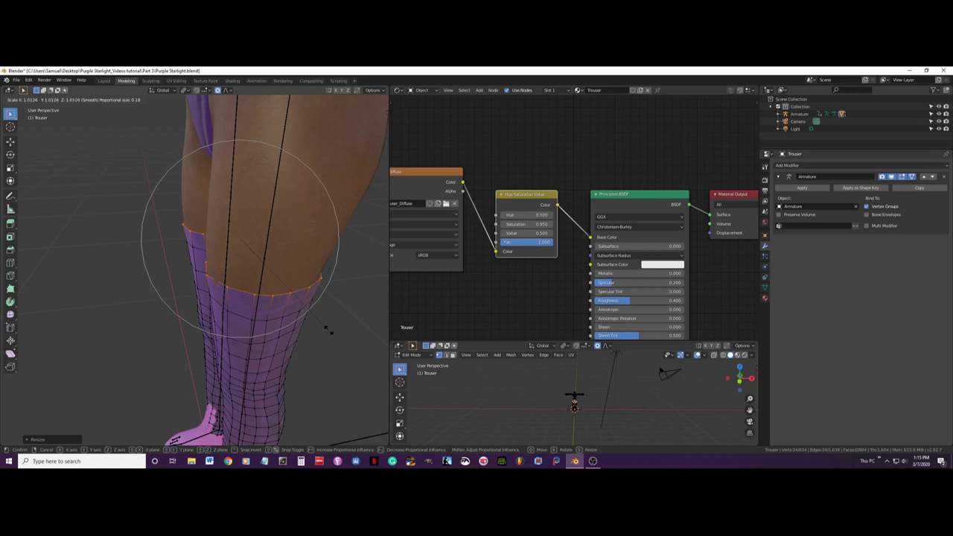
{"action": "left_click", "coordinate": [329, 331]}
Inspect the fit around both thighs and scale the top loops to about 0.99 along the global X axis
{"action": "middle_click_drag", "start_coordinate": [330, 331], "coordinate": [132, 302]}
{"action": "scroll", "coordinate": [236, 309], "scroll_direction": "down", "scroll_amount": 4}
{"action": "scroll", "coordinate": [163, 300], "scroll_direction": "up", "scroll_amount": 3}
{"action": "middle_click_drag", "start_coordinate": [210, 294], "coordinate": [255, 294]}
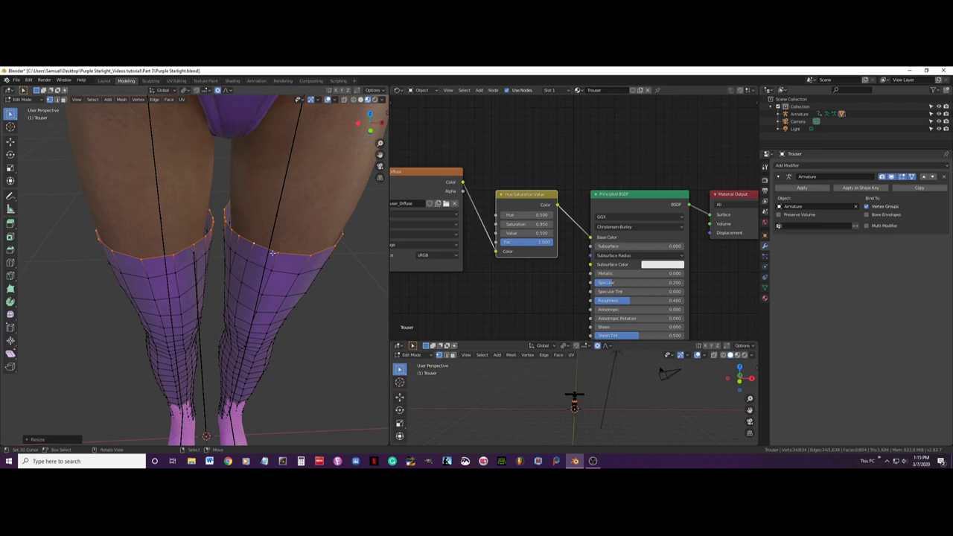
{"action": "key", "text": "s"}
{"action": "key", "text": "x"}
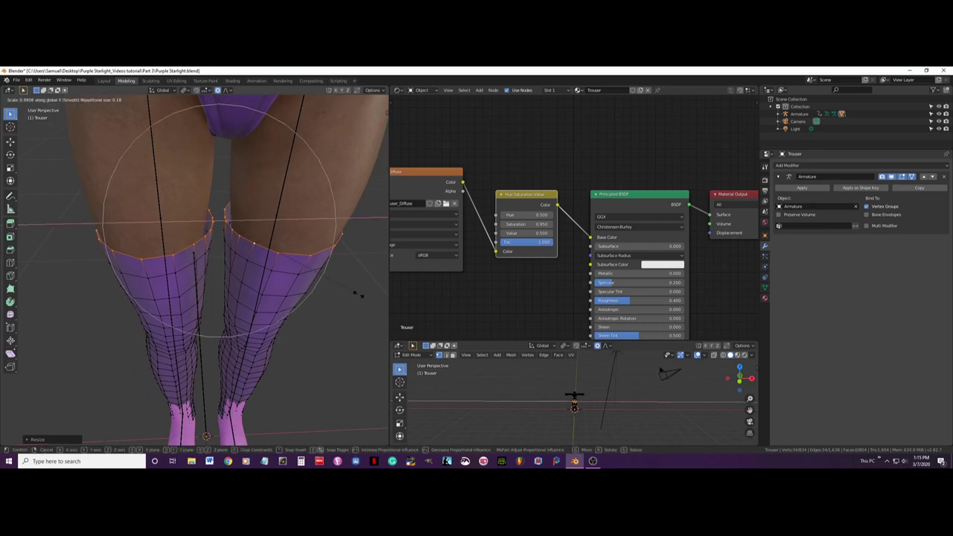
{"action": "left_click", "coordinate": [356, 294]}
Select only the top edge loop of the character's left leg piece and nudge it by about 0.001 m
{"action": "middle_click_drag", "start_coordinate": [356, 294], "coordinate": [304, 284]}
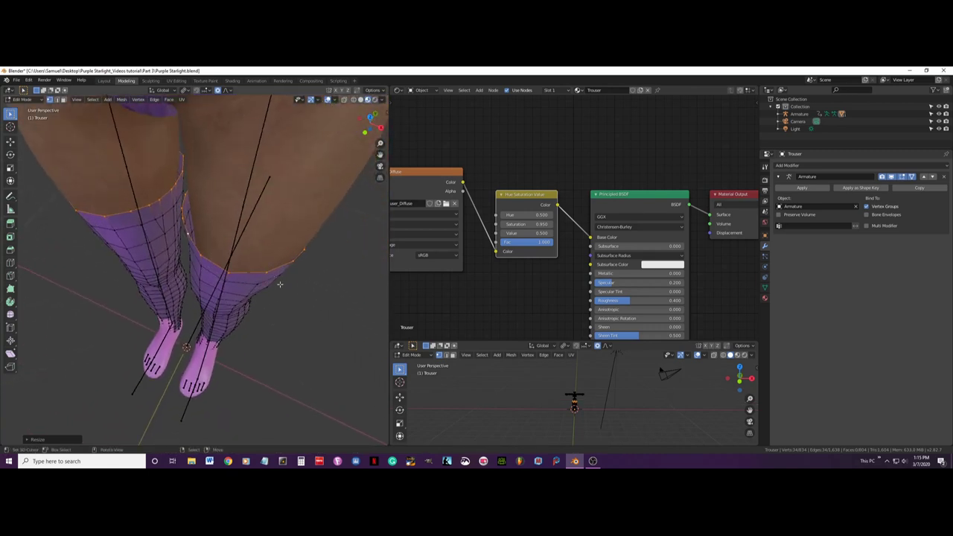
{"action": "right_click", "coordinate": [248, 273]}
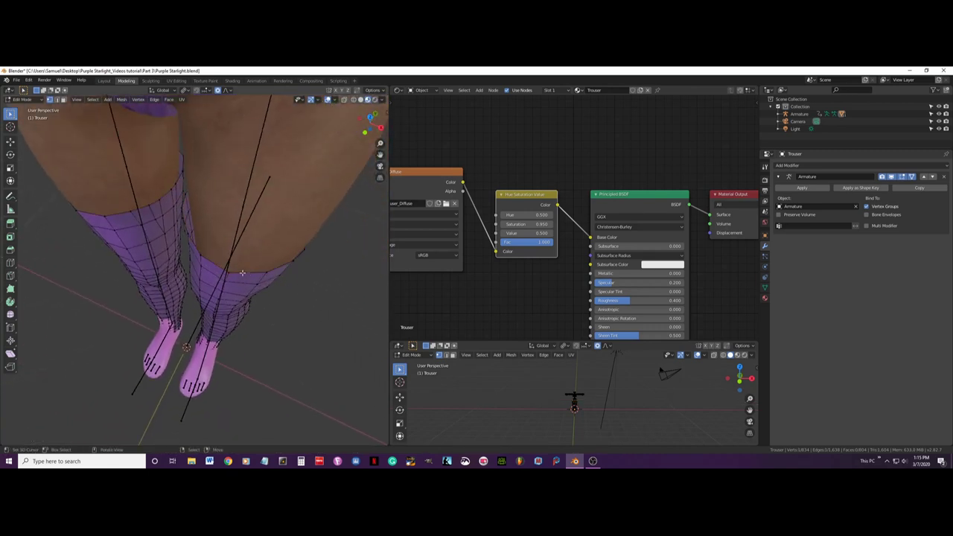
{"action": "right_click", "coordinate": [234, 271], "text": "alt"}
{"action": "middle_click_drag", "start_coordinate": [301, 302], "coordinate": [309, 290]}
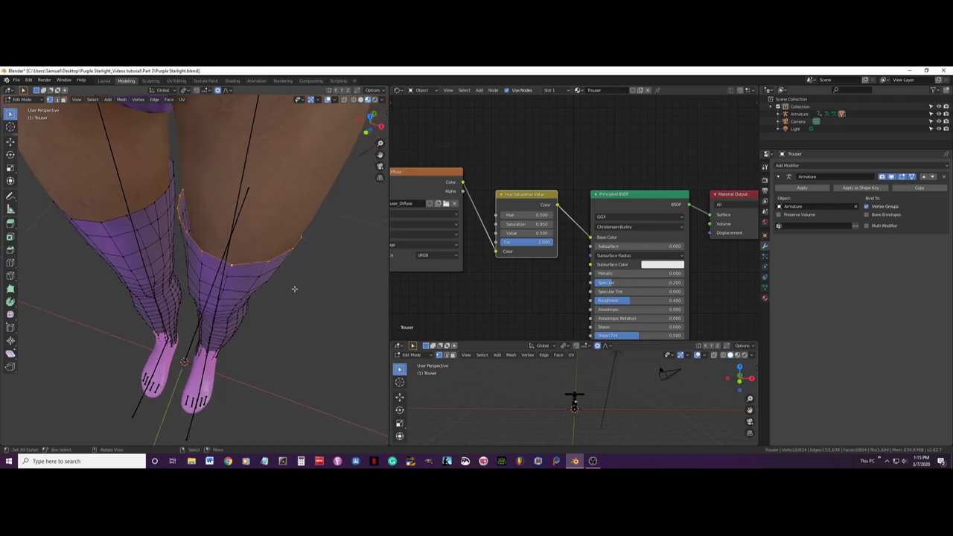
{"action": "key", "text": "g"}
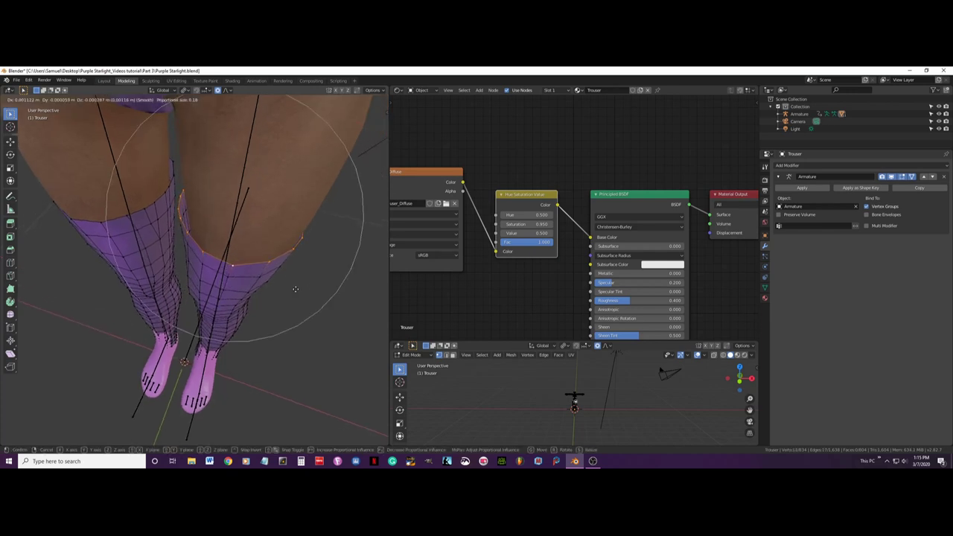
{"action": "left_click", "coordinate": [296, 289]}
From behind, select the top edge loop of the character's right leg piece and nudge it slightly around the thigh
{"action": "middle_click_drag", "start_coordinate": [297, 289], "coordinate": [152, 285]}
{"action": "left_click", "coordinate": [241, 303]}
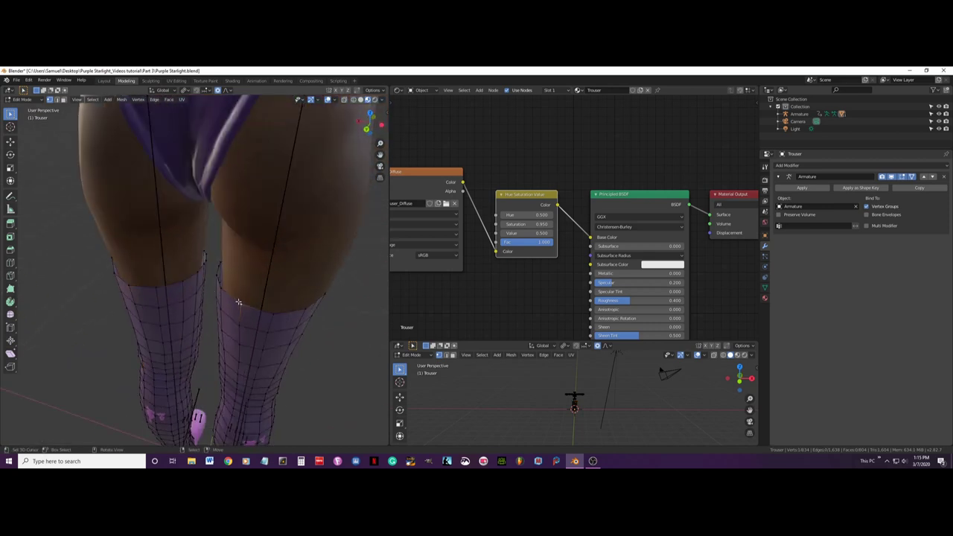
{"action": "left_click", "coordinate": [243, 304], "text": "alt"}
{"action": "middle_click_drag", "start_coordinate": [295, 309], "coordinate": [321, 320]}
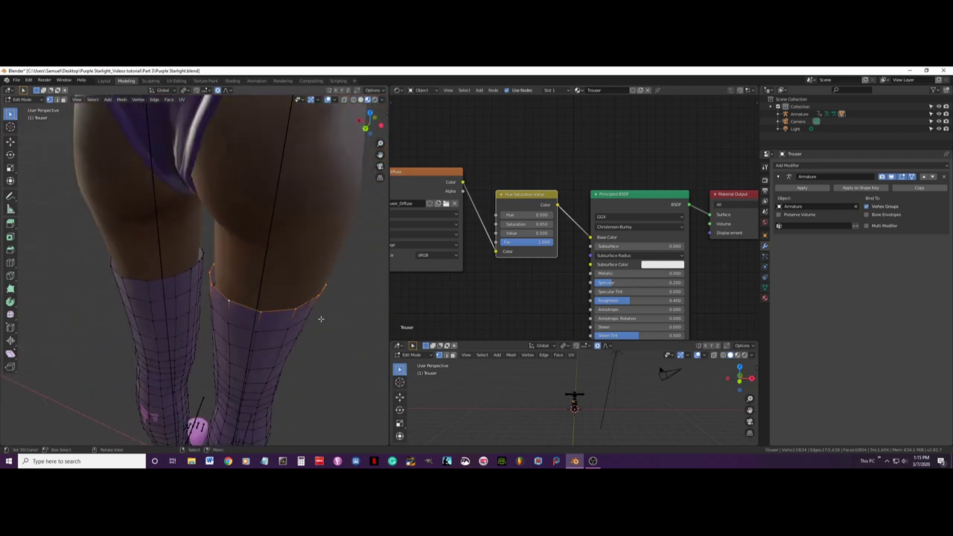
{"action": "key", "text": "g"}
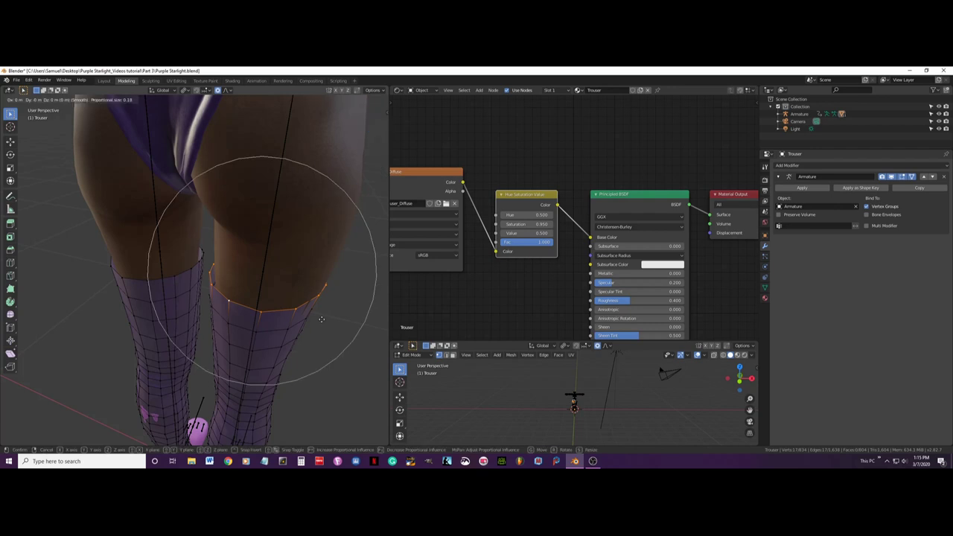
{"action": "left_click", "coordinate": [322, 319]}
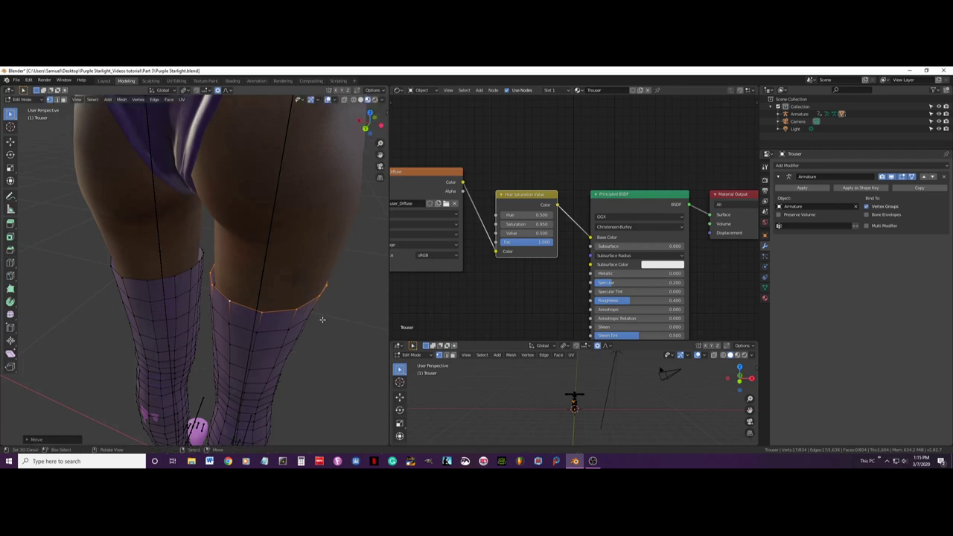
{"action": "middle_click_drag", "start_coordinate": [321, 317], "coordinate": [216, 289]}
Select the top edge loops of both leg pieces and extrude them in place
{"action": "key", "text": "KP_1"}
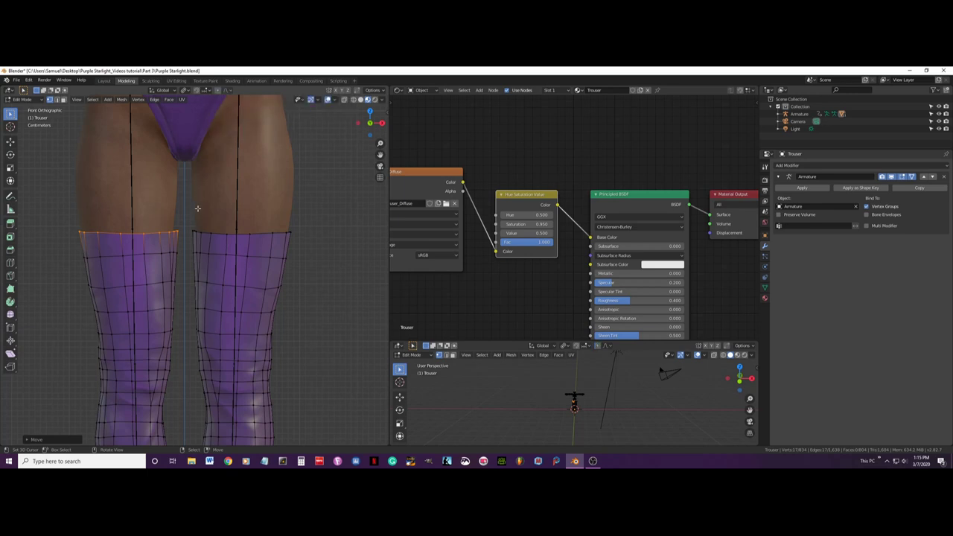
{"action": "middle_click_drag", "start_coordinate": [198, 214], "coordinate": [214, 207]}
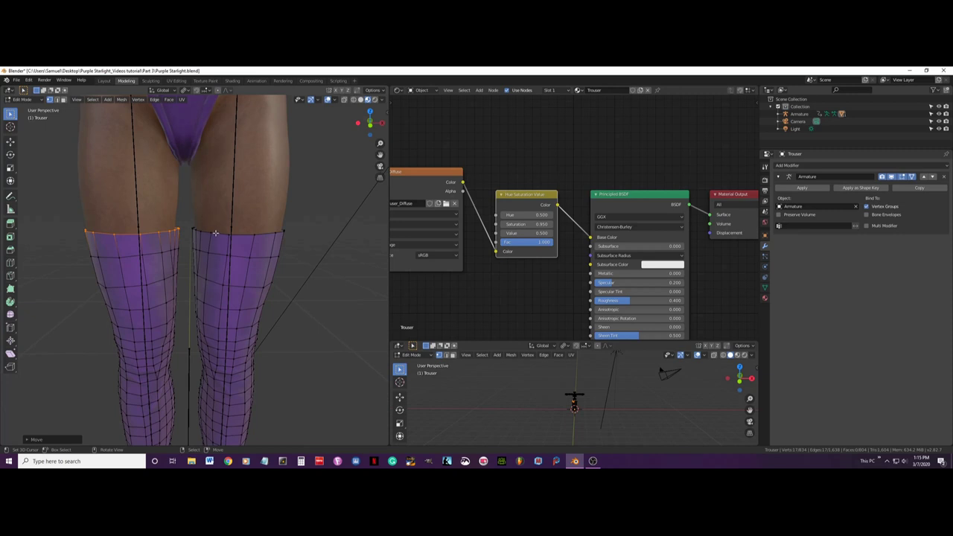
{"action": "left_click", "coordinate": [214, 232], "text": "alt+shift"}
{"action": "middle_click_drag", "start_coordinate": [247, 234], "coordinate": [173, 233]}
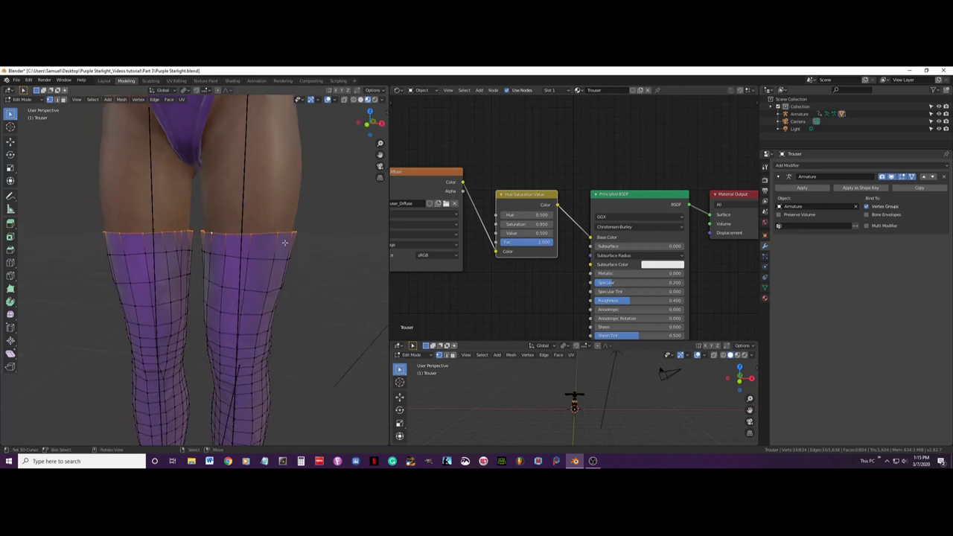
{"action": "key", "text": "KP_1"}
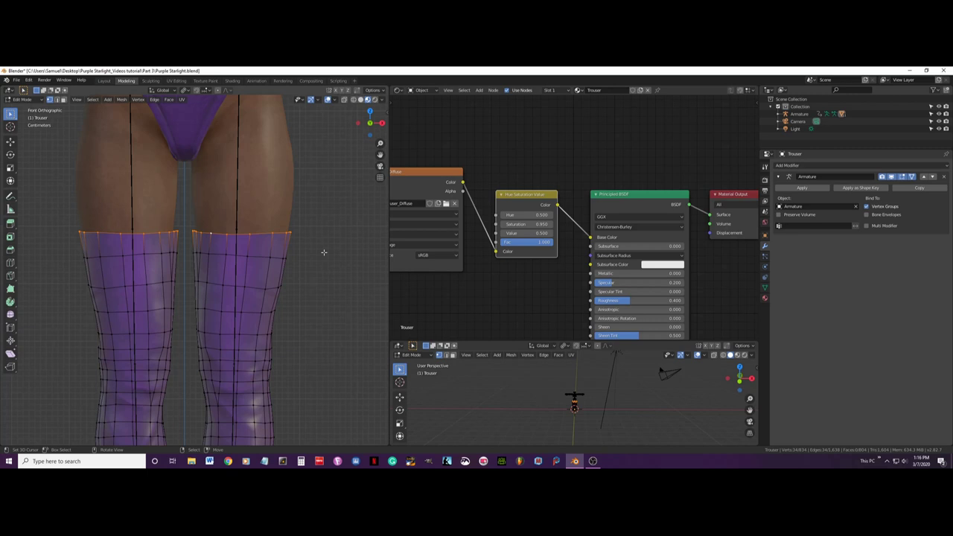
{"action": "key", "text": "e"}
{"action": "right_click", "coordinate": [324, 252]}
{"action": "middle_click_drag", "start_coordinate": [324, 252], "coordinate": [298, 315]}
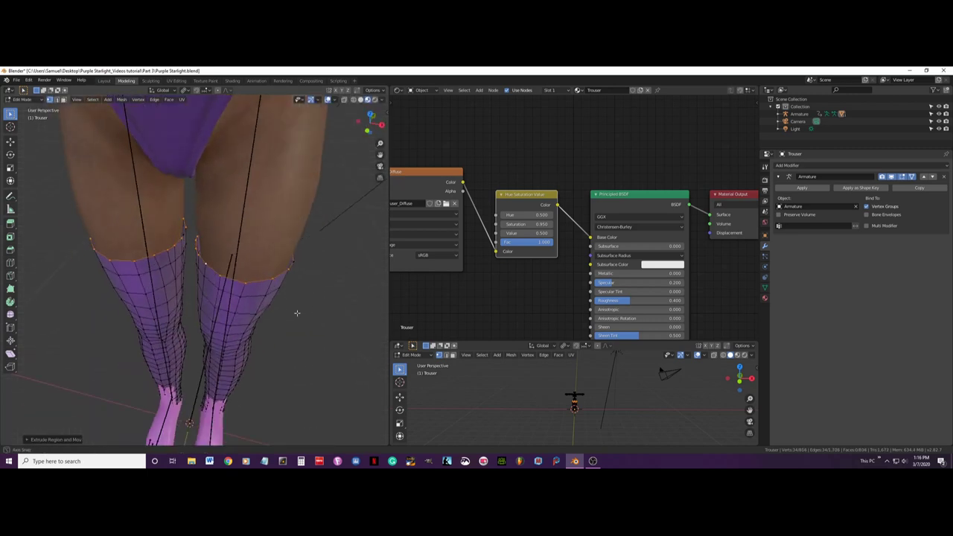
Try scaling the extruded loops inward with the Individual Origins pivot and with the Median Point pivot
{"action": "key", "text": "s"}
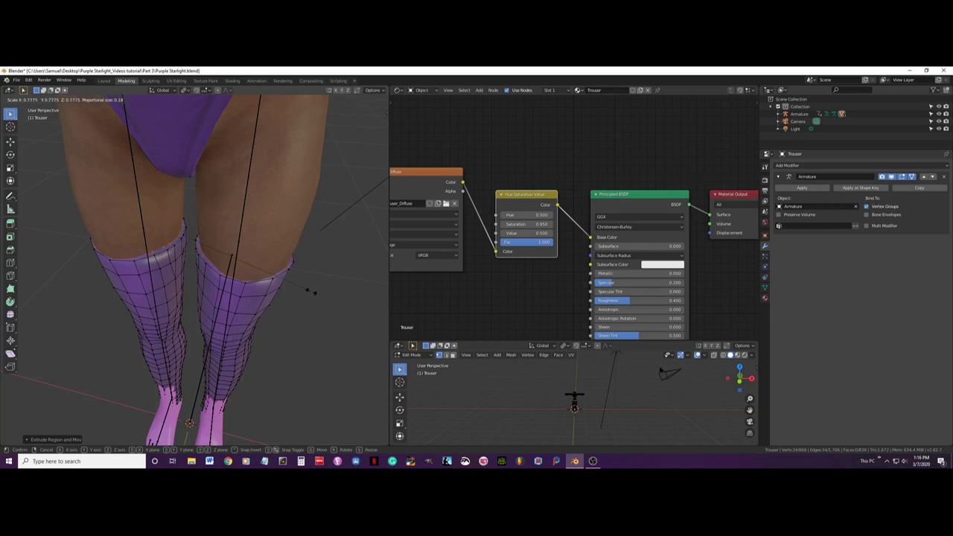
{"action": "left_click", "coordinate": [328, 295]}
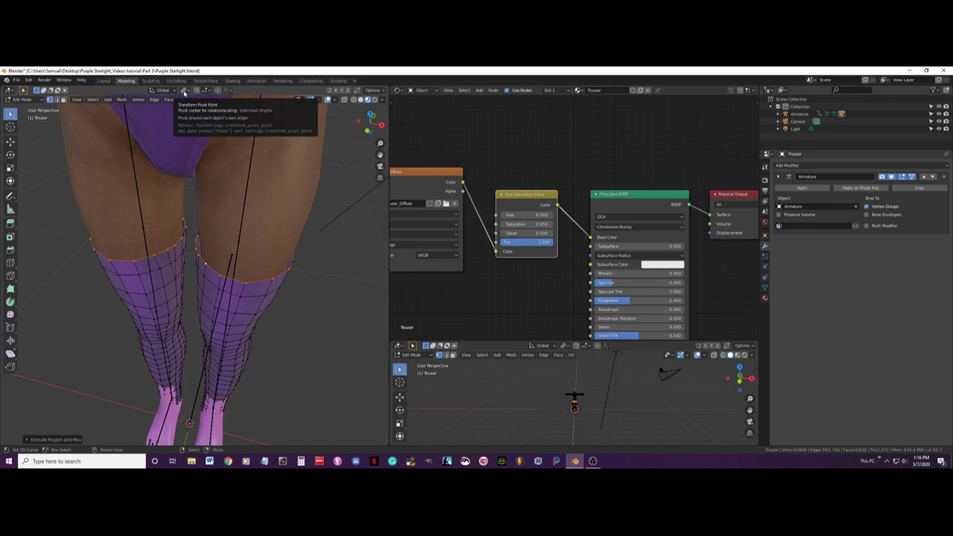
{"action": "left_click", "coordinate": [185, 91]}
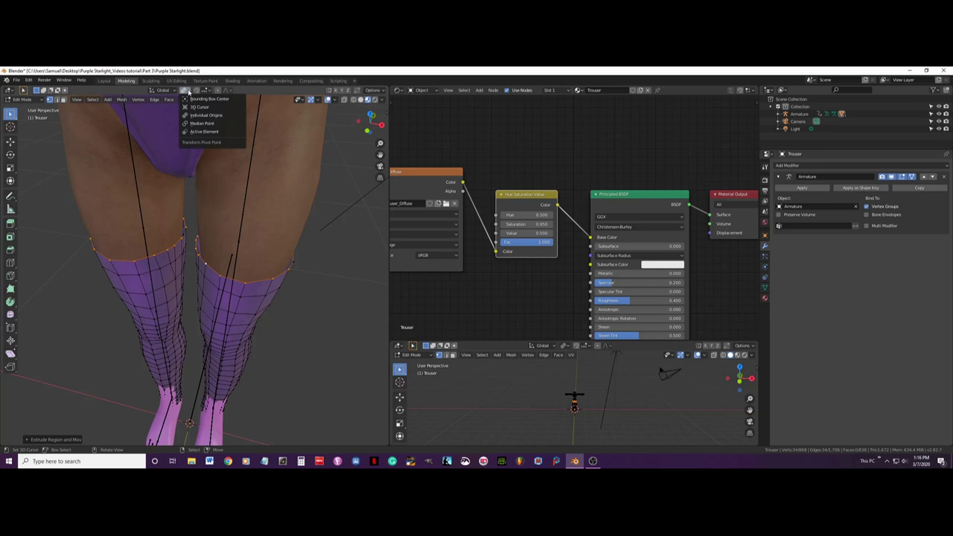
{"action": "left_click", "coordinate": [222, 116]}
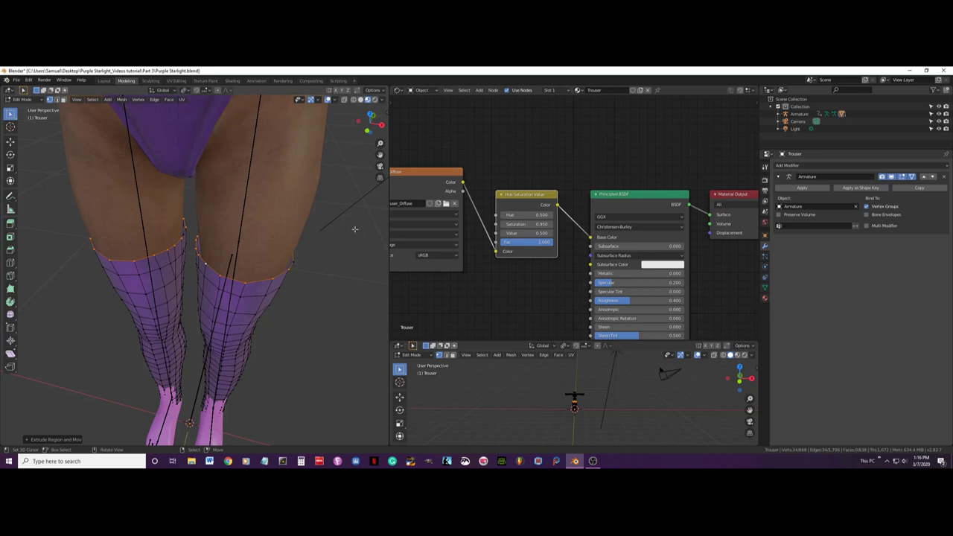
{"action": "left_click", "coordinate": [185, 90]}
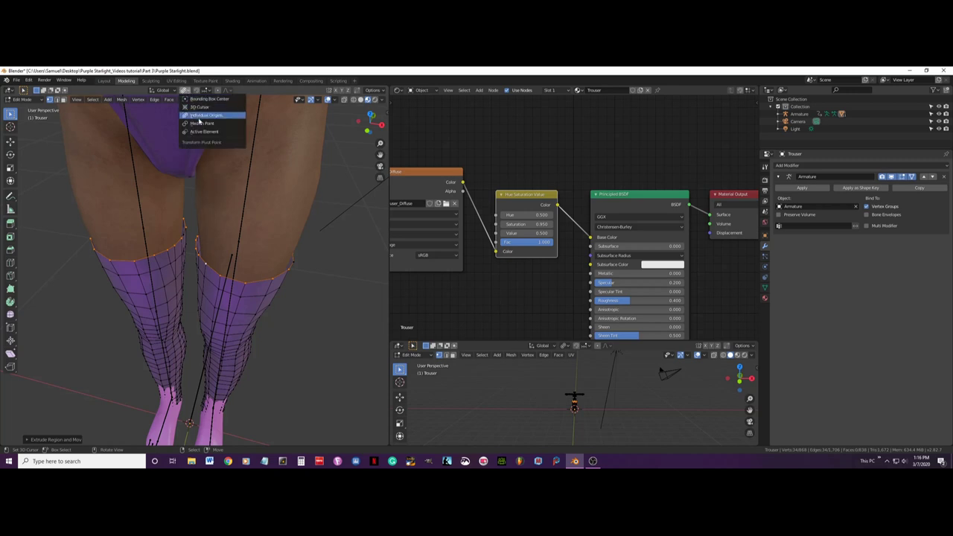
{"action": "left_click", "coordinate": [198, 123]}
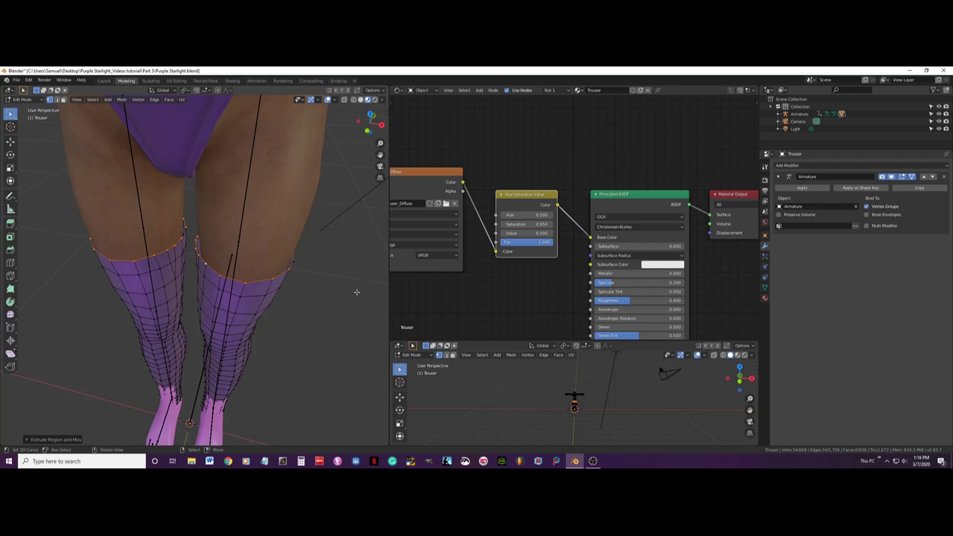
{"action": "key", "text": "s"}
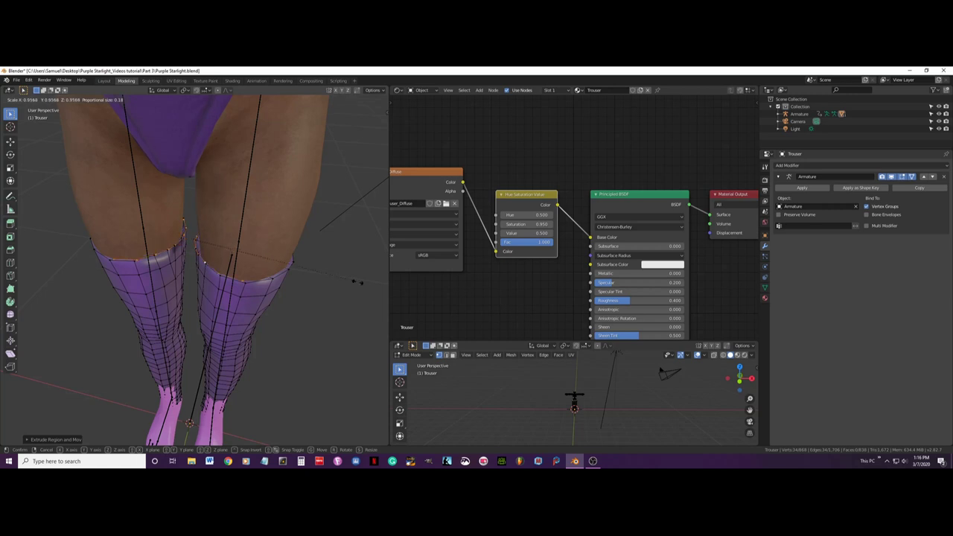
{"action": "key", "text": "Escape"}
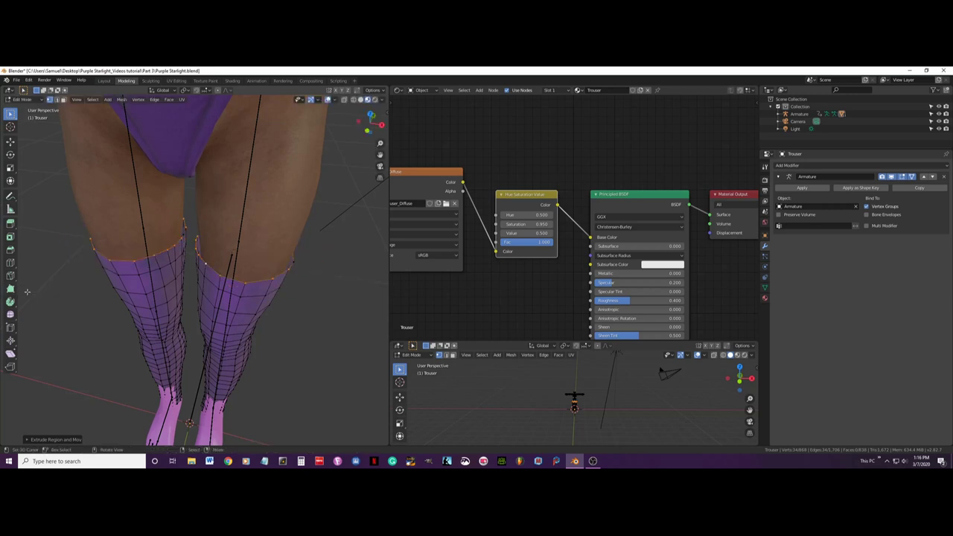
Set the transform pivot point to Individual Origins and scale the extruded loops in to about 0.88 to form inner rims
{"action": "left_click", "coordinate": [186, 91]}
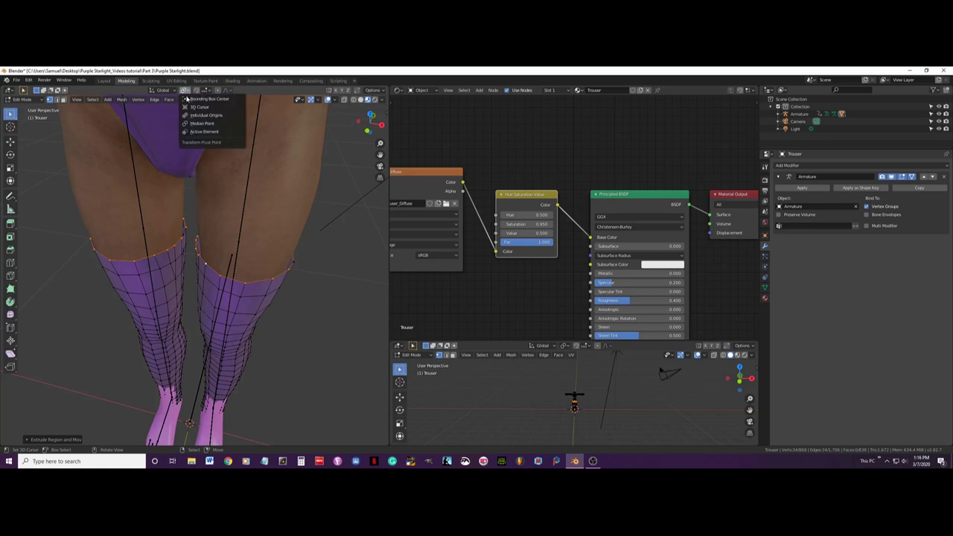
{"action": "left_click", "coordinate": [195, 117]}
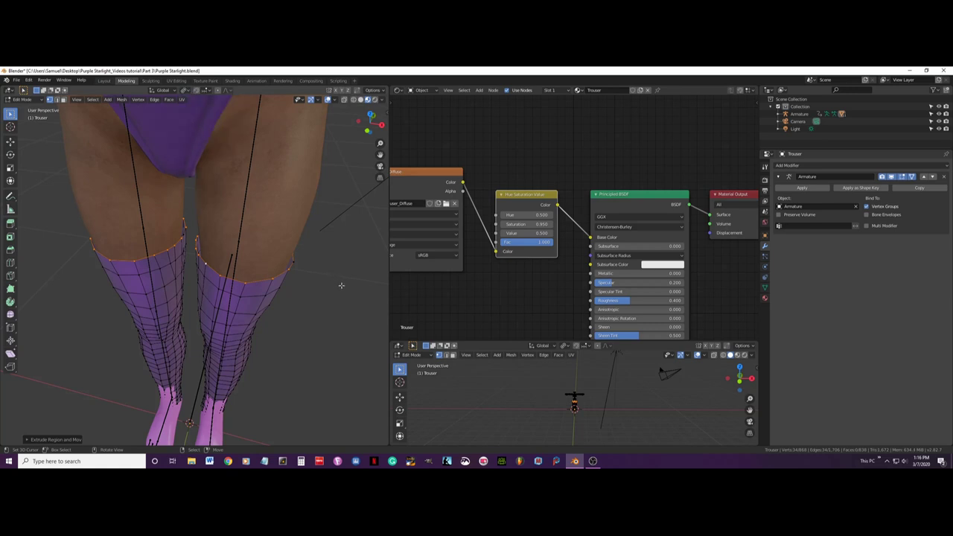
{"action": "key", "text": "s"}
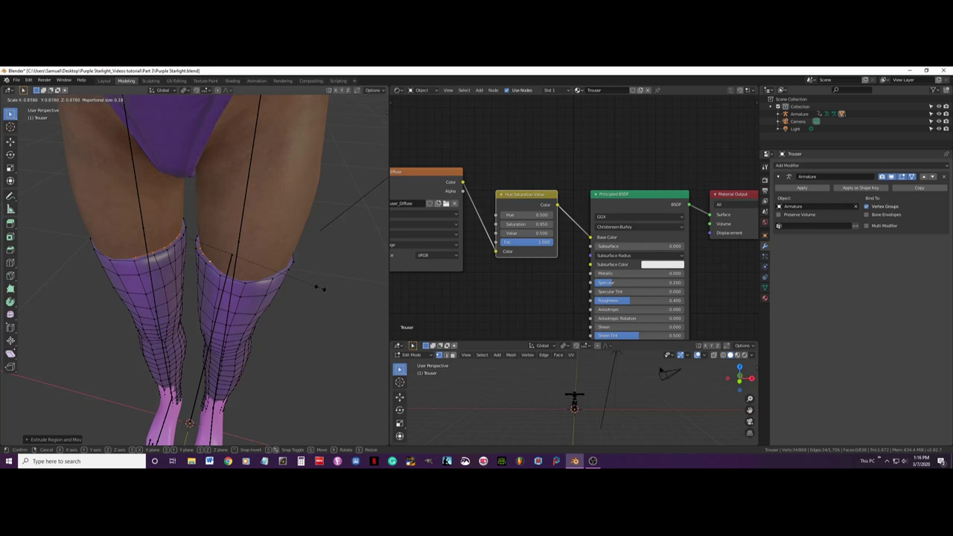
{"action": "left_click", "coordinate": [313, 288]}
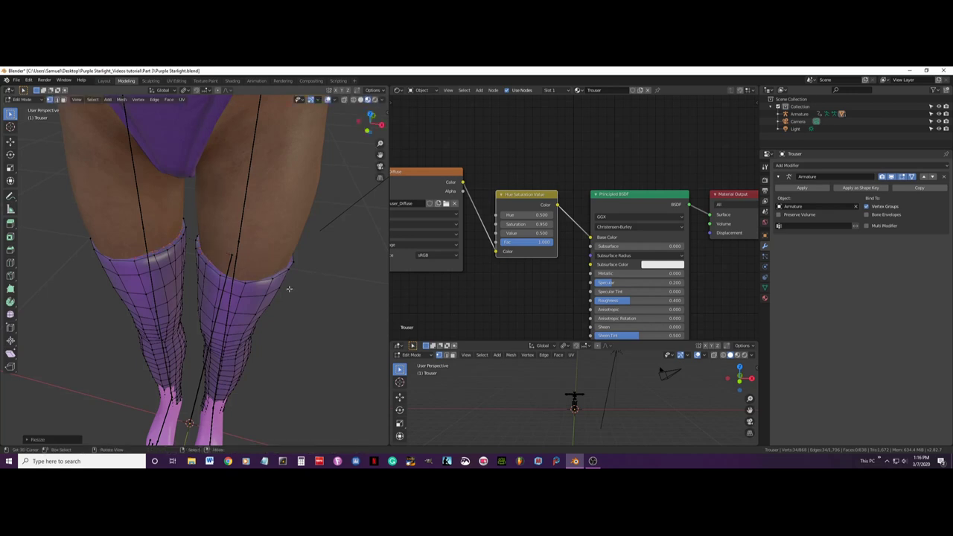
{"action": "key", "text": "Tab"}
{"action": "middle_click_drag", "start_coordinate": [290, 290], "coordinate": [276, 250]}
{"action": "key", "text": "Tab"}
In edge select mode, select the outer top edge loops of both leg pieces and bevel them with 3 segments
{"action": "left_click", "coordinate": [239, 256]}
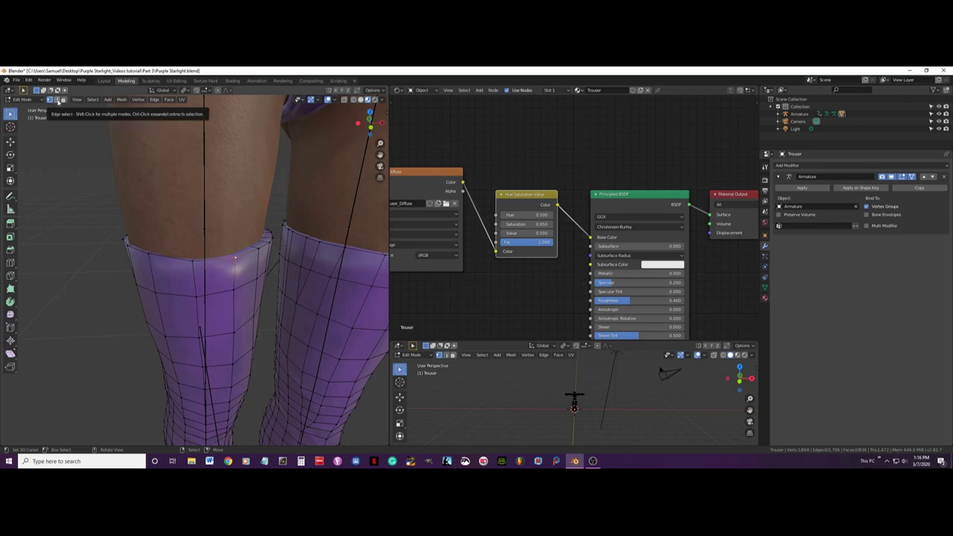
{"action": "left_click", "coordinate": [58, 100]}
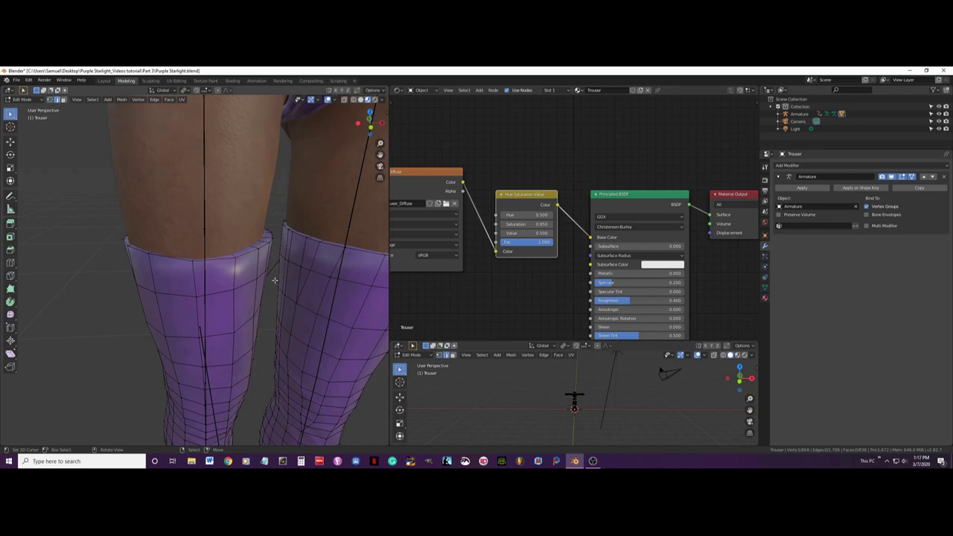
{"action": "left_click", "coordinate": [247, 254], "text": "alt"}
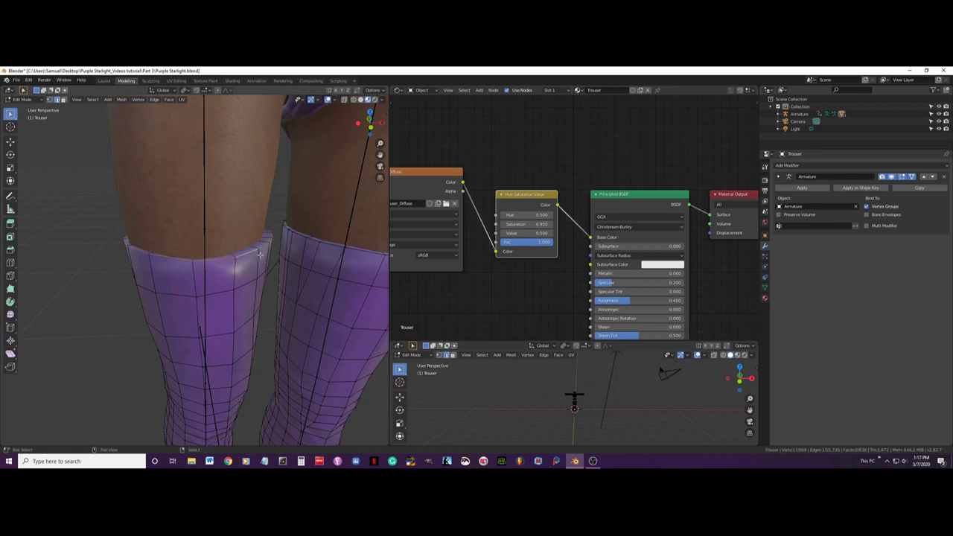
{"action": "middle_click_drag", "start_coordinate": [246, 254], "coordinate": [277, 248]}
{"action": "left_click", "coordinate": [275, 247], "text": "alt+shift"}
{"action": "scroll", "coordinate": [276, 246], "scroll_direction": "down", "scroll_amount": 2}
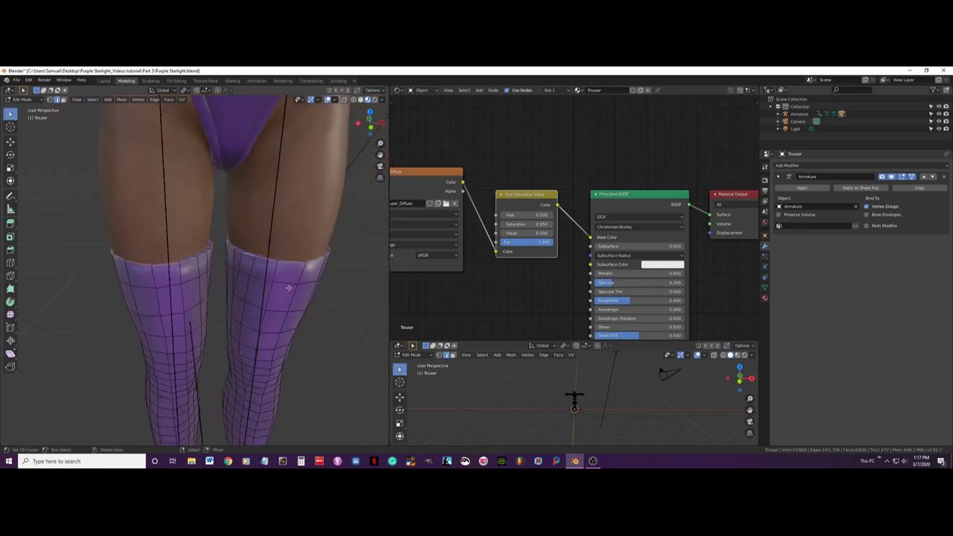
{"action": "middle_click_drag", "start_coordinate": [288, 292], "coordinate": [291, 298]}
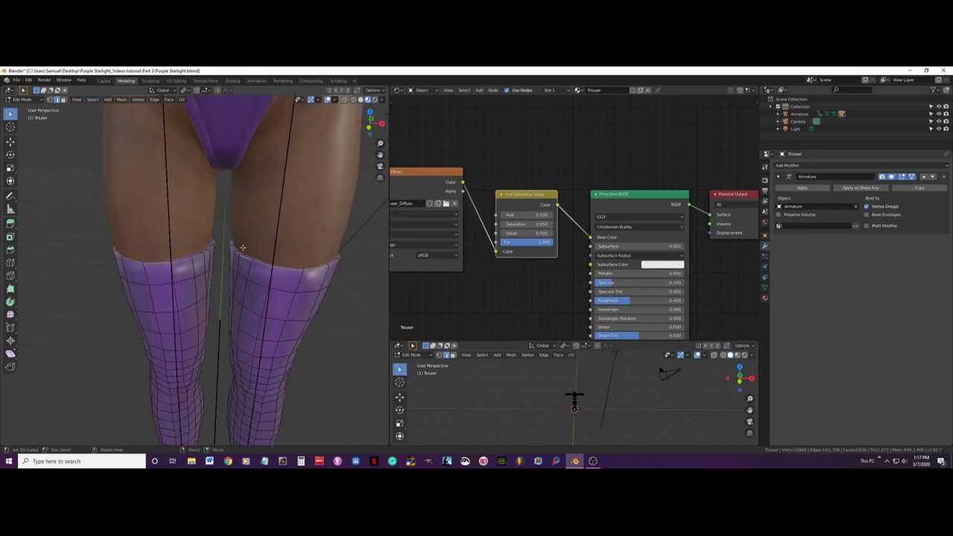
{"action": "right_click", "coordinate": [229, 291]}
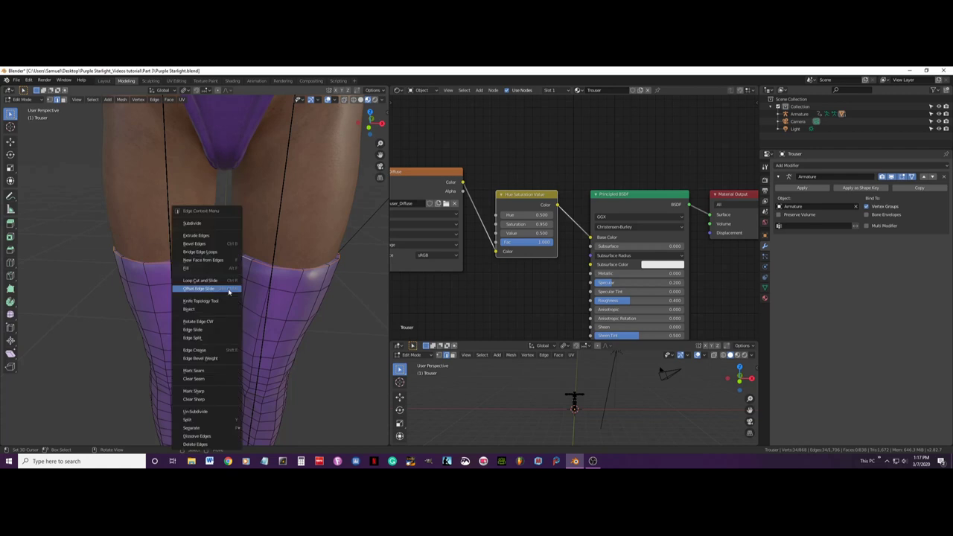
{"action": "left_click", "coordinate": [206, 247]}
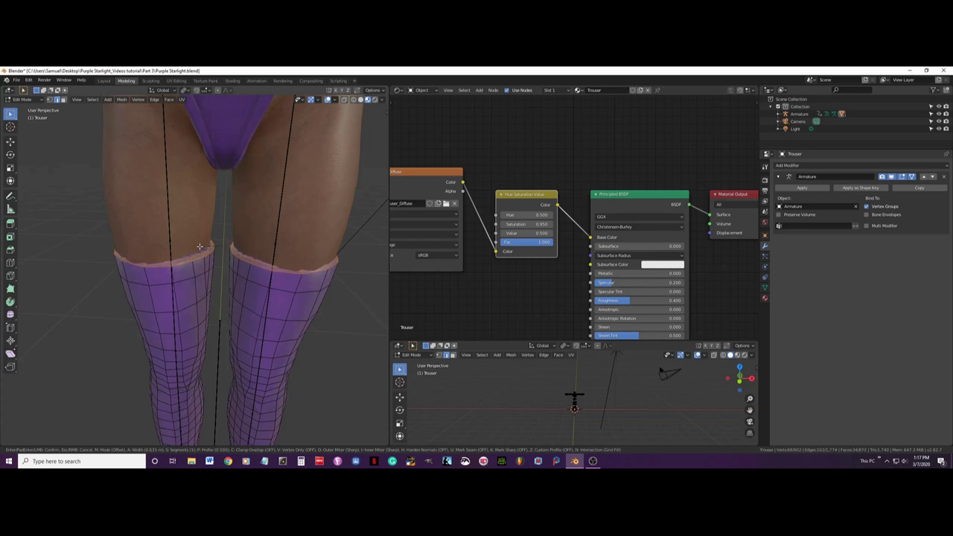
{"action": "scroll", "coordinate": [200, 247], "scroll_direction": "up", "scroll_amount": 1}
{"action": "scroll", "coordinate": [200, 246], "scroll_direction": "up", "scroll_amount": 1}
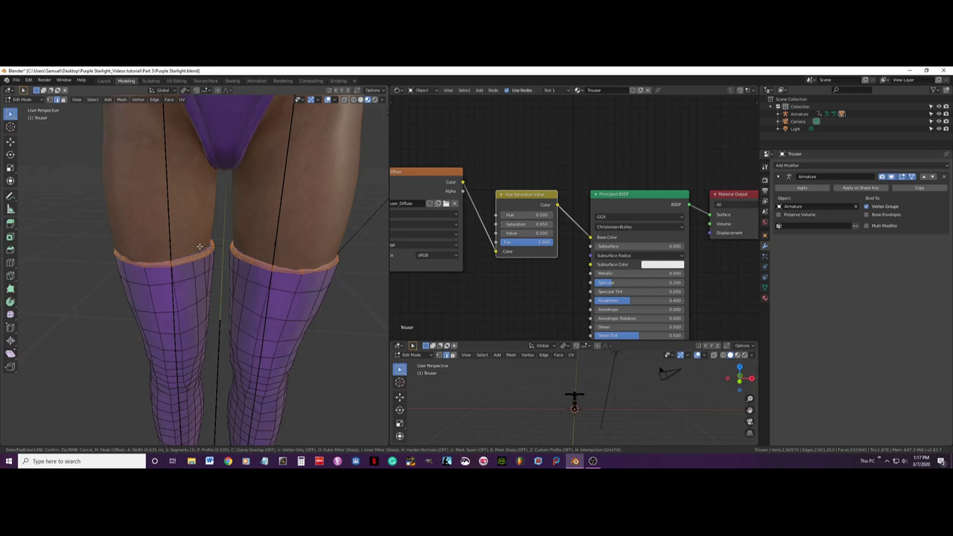
{"action": "scroll", "coordinate": [200, 247], "scroll_direction": "down", "scroll_amount": 1}
{"action": "scroll", "coordinate": [199, 247], "scroll_direction": "up", "scroll_amount": 1}
{"action": "left_click", "coordinate": [199, 246]}
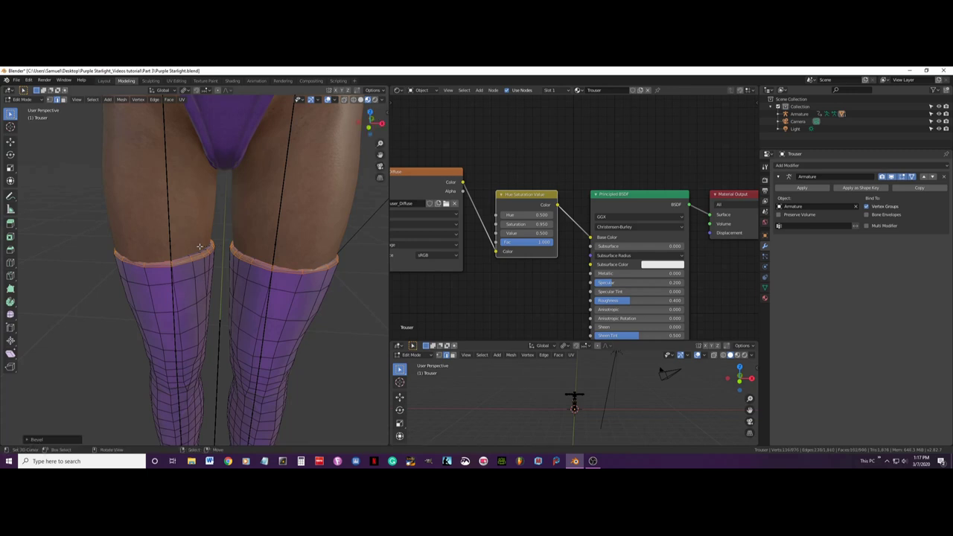
Inspect the beveled top rims of both leg pieces in Object Mode, then return to Edit Mode
{"action": "scroll", "coordinate": [205, 257], "scroll_direction": "up", "scroll_amount": 2}
{"action": "key", "text": "Tab"}
{"action": "middle_click_drag", "start_coordinate": [209, 268], "coordinate": [236, 305]}
{"action": "scroll", "coordinate": [224, 304], "scroll_direction": "up", "scroll_amount": 1}
{"action": "key", "text": "Tab"}
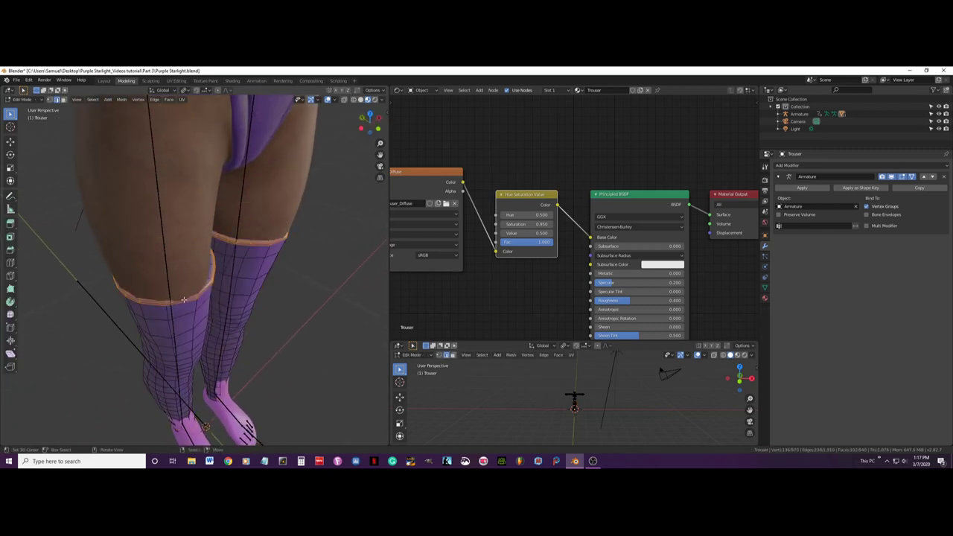
In vertex select mode with proportional editing enabled, nudge a front outer top-rim vertex of one leg piece along Y to refine the fit
{"action": "middle_click_drag", "start_coordinate": [182, 301], "coordinate": [87, 166]}
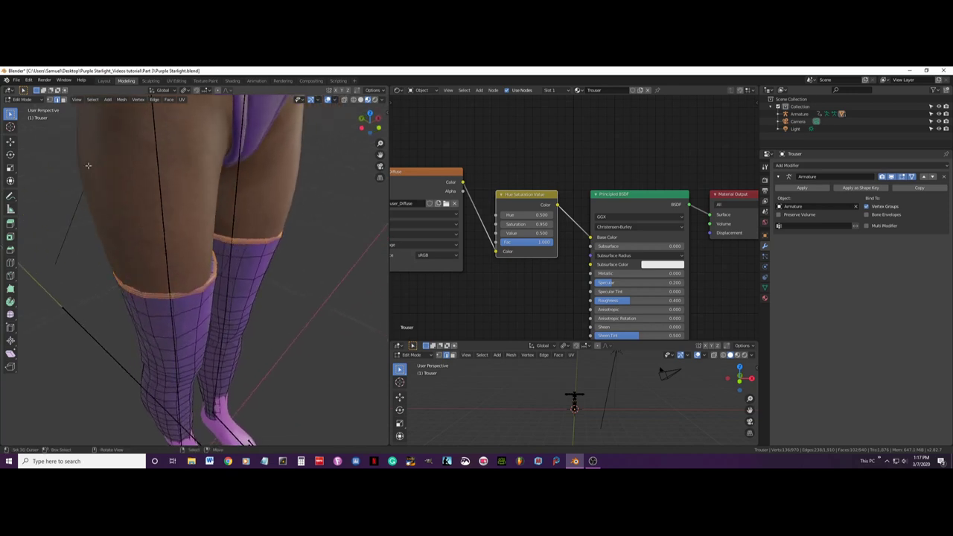
{"action": "left_click", "coordinate": [49, 99], "text": "shift"}
{"action": "left_click", "coordinate": [218, 91]}
{"action": "left_click", "coordinate": [173, 298]}
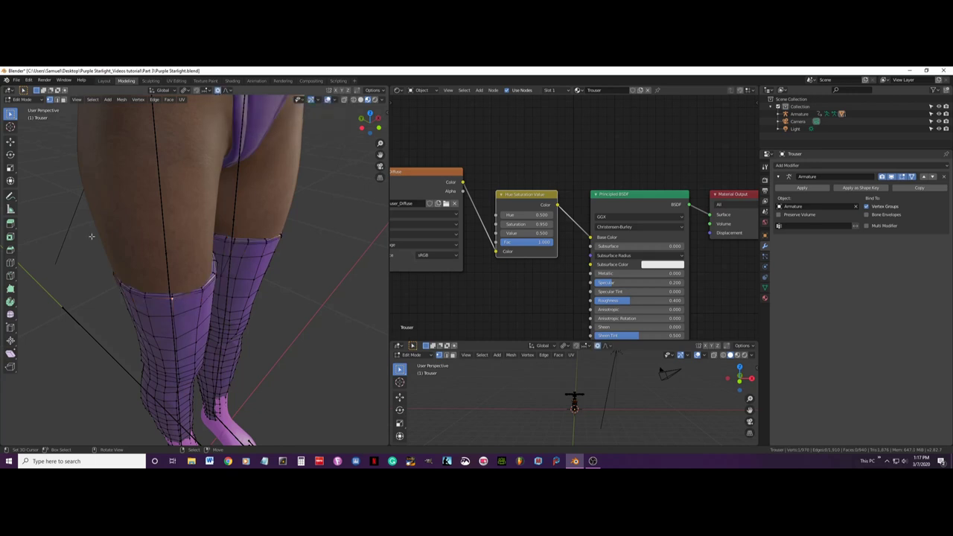
{"action": "left_click", "coordinate": [10, 181]}
{"action": "middle_click_drag", "start_coordinate": [253, 316], "coordinate": [196, 242]}
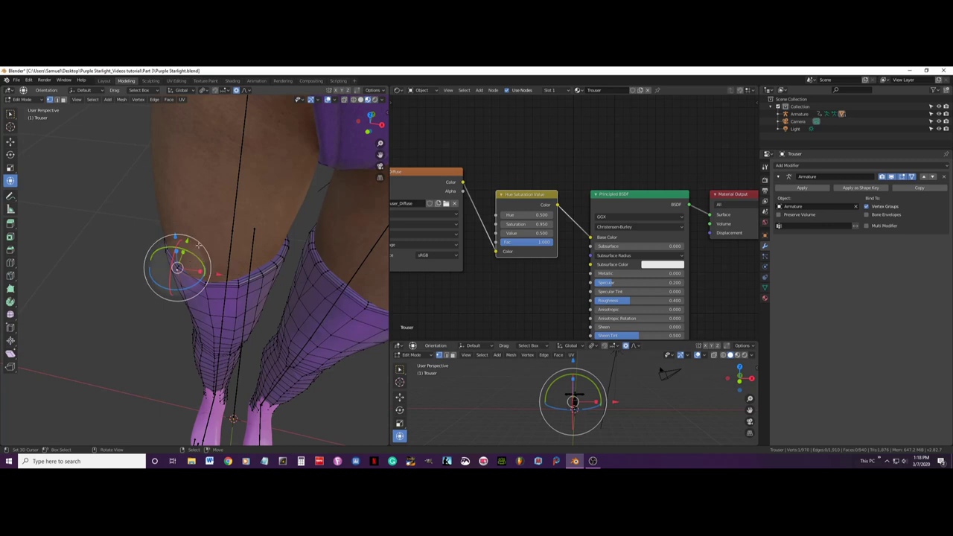
{"action": "key", "text": "g"}
{"action": "key", "text": "y"}
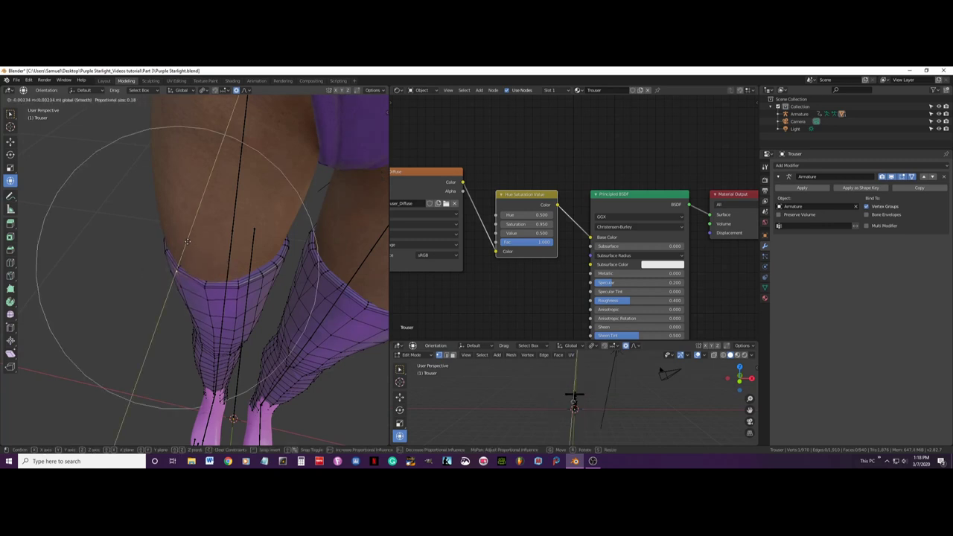
{"action": "left_click", "coordinate": [187, 245]}
{"action": "key", "text": "Tab"}
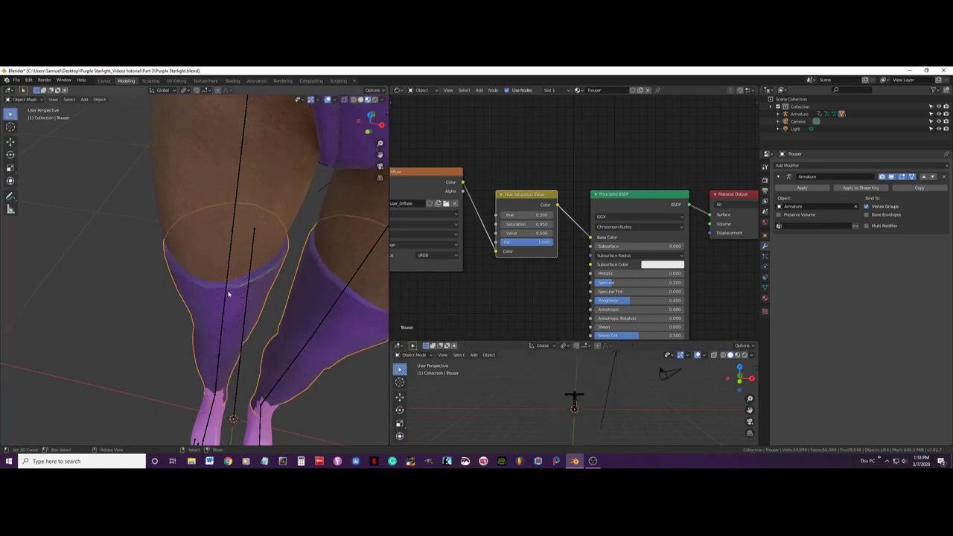
Select a front top-rim vertex on the other leg piece and nudge it slightly along Y with proportional editing
{"action": "mouse_move", "coordinate": [230, 293]}
{"action": "middle_mouse_down"}
{"action": "mouse_move", "coordinate": [242, 311]}
{"action": "mouse_move", "coordinate": [281, 306]}
{"action": "mouse_move", "coordinate": [256, 273]}
{"action": "mouse_move", "coordinate": [223, 308]}
{"action": "middle_mouse_up"}
{"action": "key", "text": "Tab"}
{"action": "left_click", "coordinate": [281, 306]}
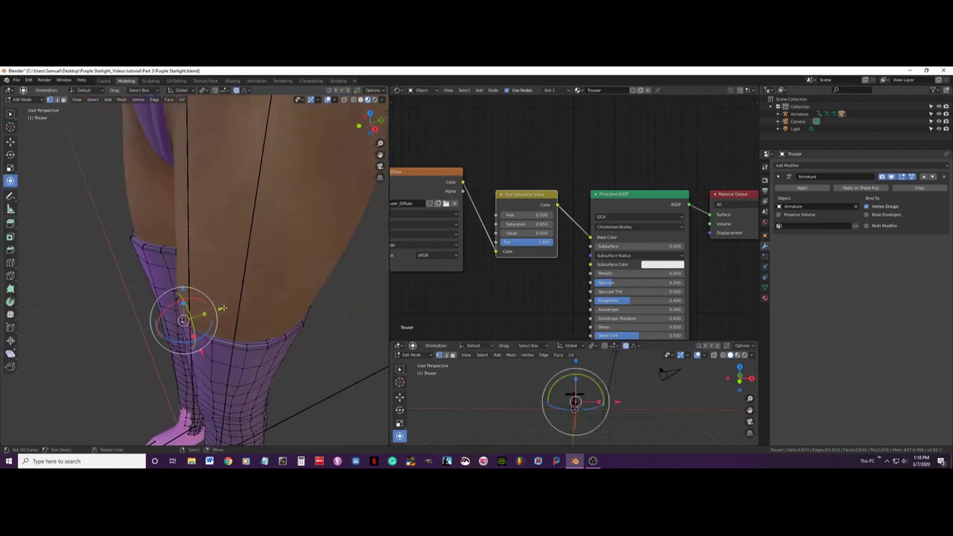
{"action": "left_click_drag", "start_coordinate": [224, 308], "coordinate": [221, 309]}
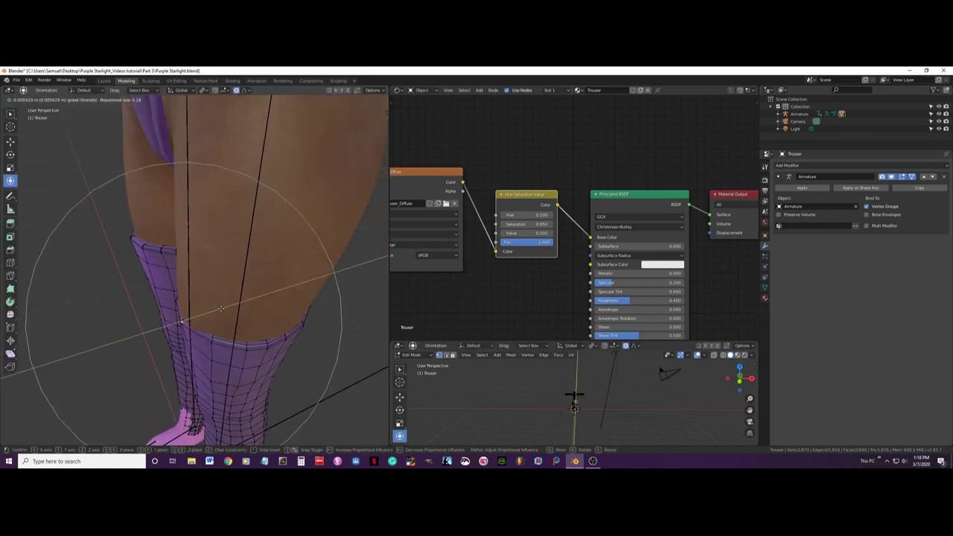
{"action": "left_click", "coordinate": [223, 310]}
Inspect the top rims and overall shape of both leg pieces in Object Mode from the front and at an angle
{"action": "scroll", "coordinate": [224, 310], "scroll_direction": "down", "scroll_amount": 3}
{"action": "middle_click_drag", "start_coordinate": [224, 309], "coordinate": [201, 255]}
{"action": "key", "text": "Tab"}
{"action": "scroll", "coordinate": [204, 232], "scroll_direction": "down", "scroll_amount": 2}
{"action": "key", "text": "KP_1"}
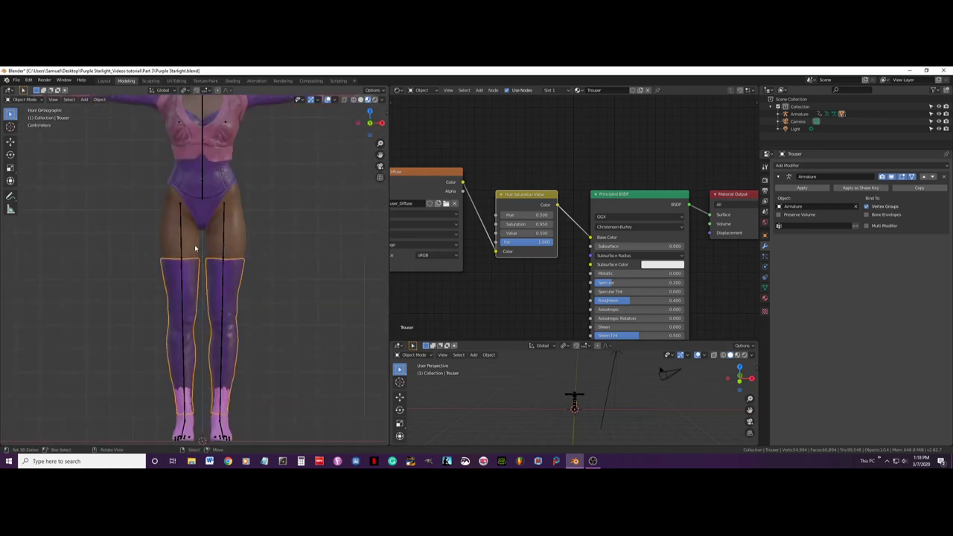
{"action": "scroll", "coordinate": [197, 256], "scroll_direction": "up", "scroll_amount": 5}
{"action": "middle_click_drag", "start_coordinate": [198, 268], "coordinate": [213, 291]}
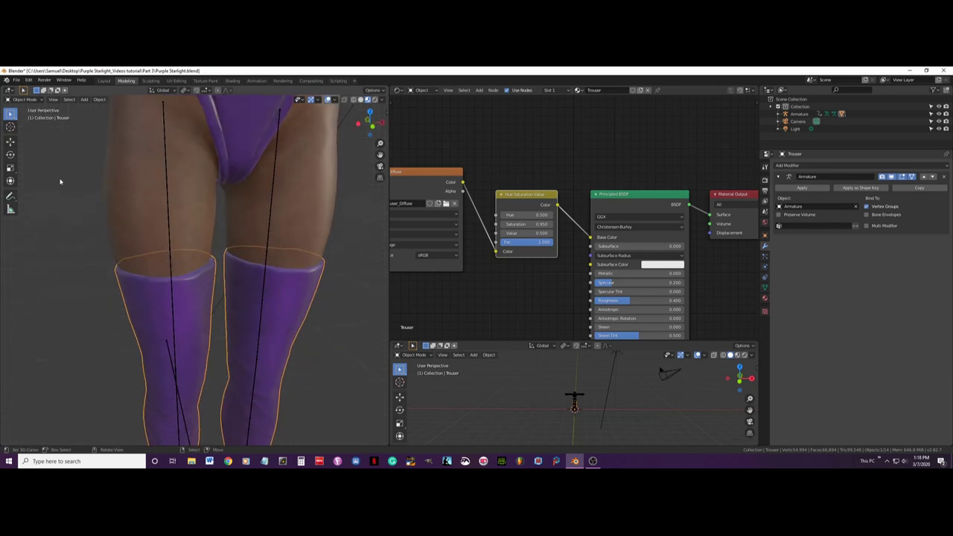
{"action": "scroll", "coordinate": [200, 277], "scroll_direction": "down", "scroll_amount": 6}
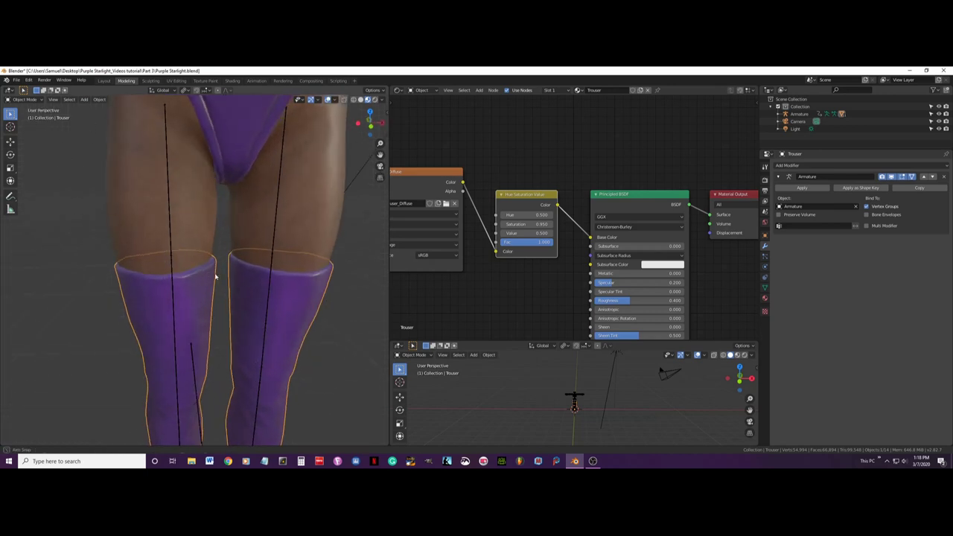
{"action": "middle_click_drag", "start_coordinate": [209, 269], "coordinate": [184, 312]}
Return to Edit Mode and examine the calves and ankles of the leg pieces from the side and front
{"action": "key", "text": "Tab"}
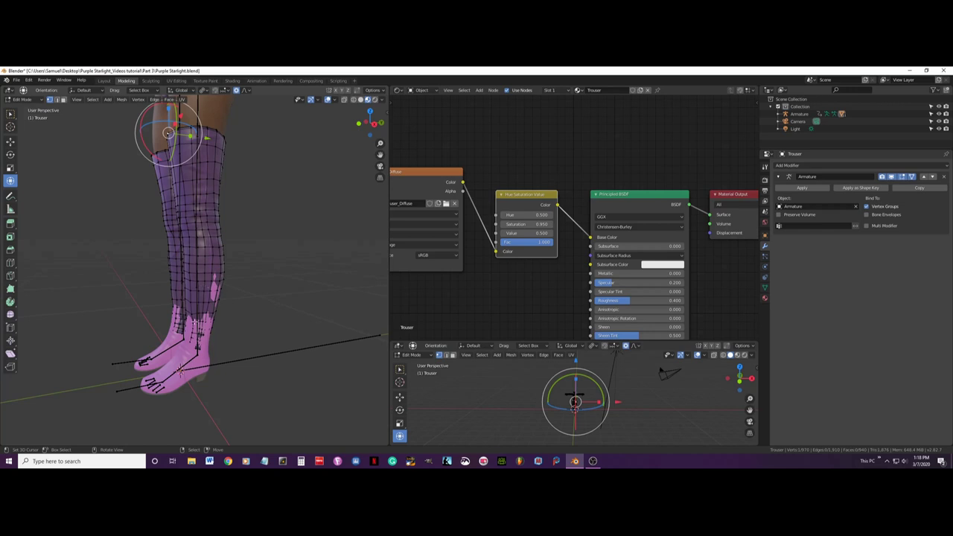
{"action": "middle_click_drag", "start_coordinate": [216, 306], "coordinate": [195, 312]}
{"action": "scroll", "coordinate": [194, 312], "scroll_direction": "up", "scroll_amount": 1}
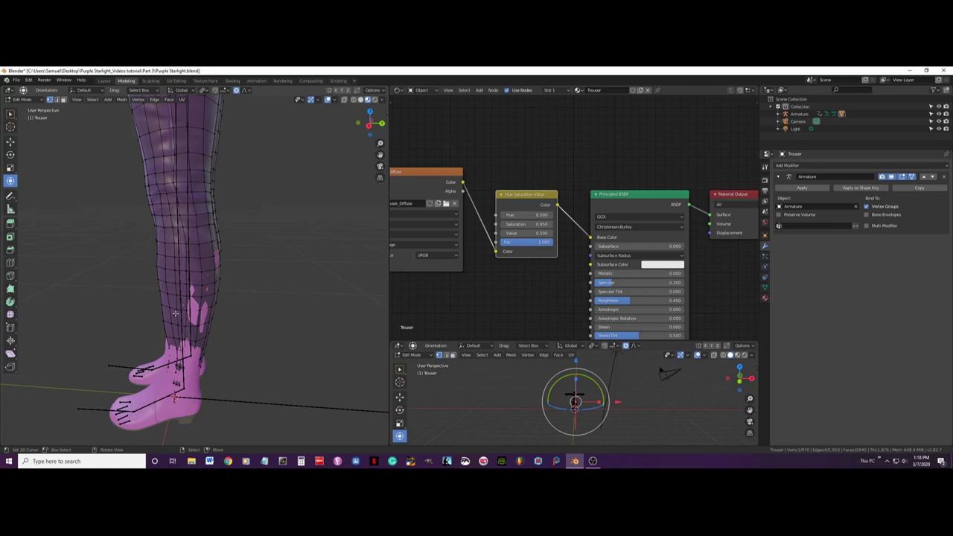
{"action": "middle_click_drag", "start_coordinate": [180, 365], "coordinate": [246, 353]}
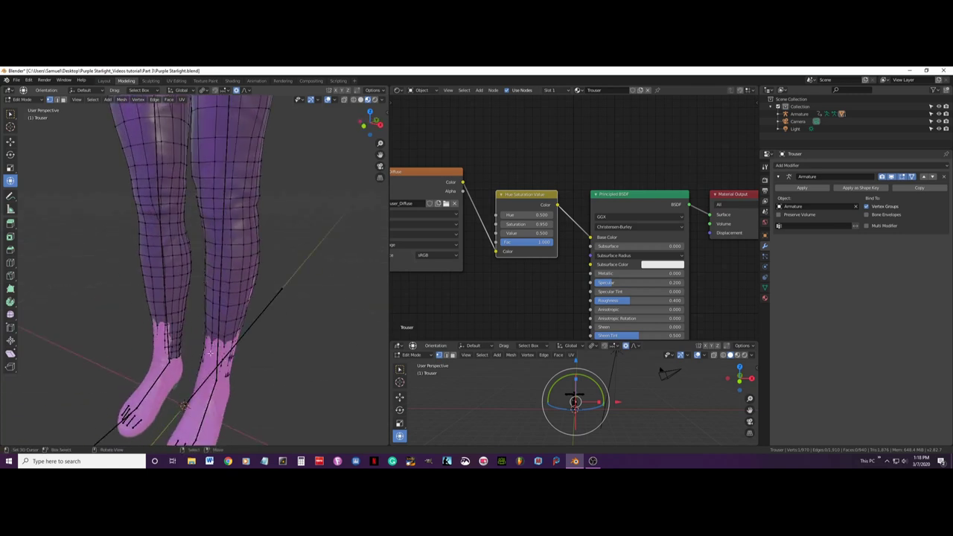
{"action": "middle_click_drag", "start_coordinate": [201, 350], "coordinate": [187, 305]}
{"action": "key", "text": "KP_3"}
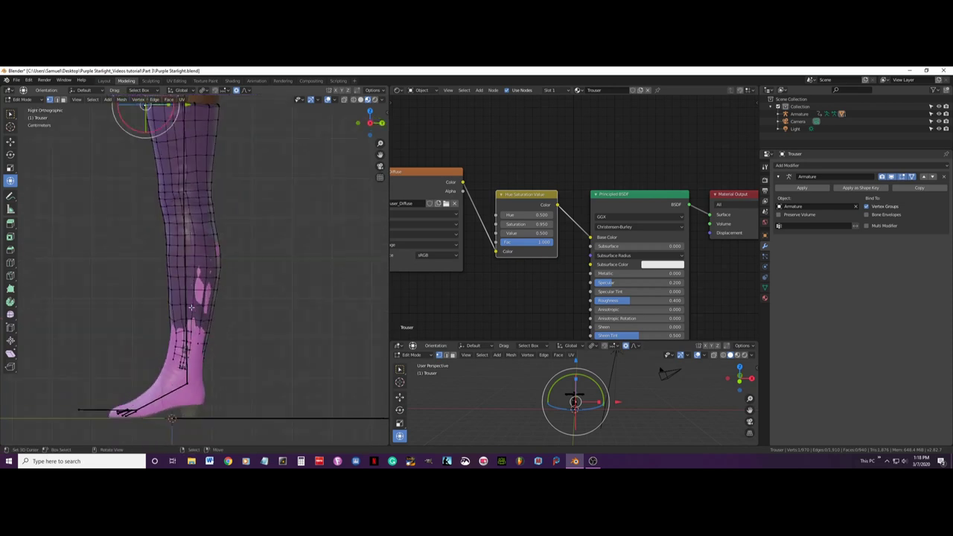
{"action": "key", "text": "KP_1"}
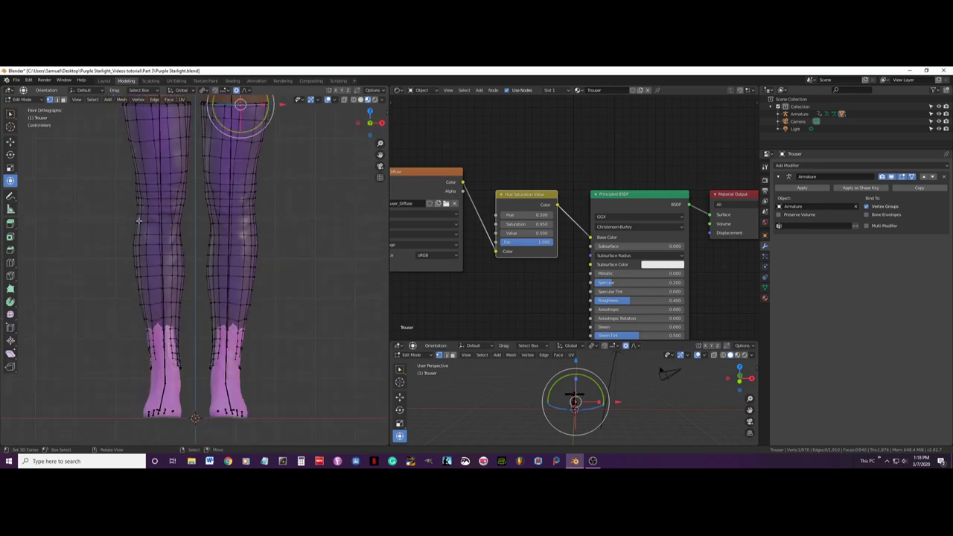
In face select mode, select a horizontal face loop just below the knee on both leg pieces and delete those faces
{"action": "left_click", "coordinate": [63, 100]}
{"action": "middle_click_drag", "start_coordinate": [297, 260], "coordinate": [228, 270]}
{"action": "key", "text": "KP_3"}
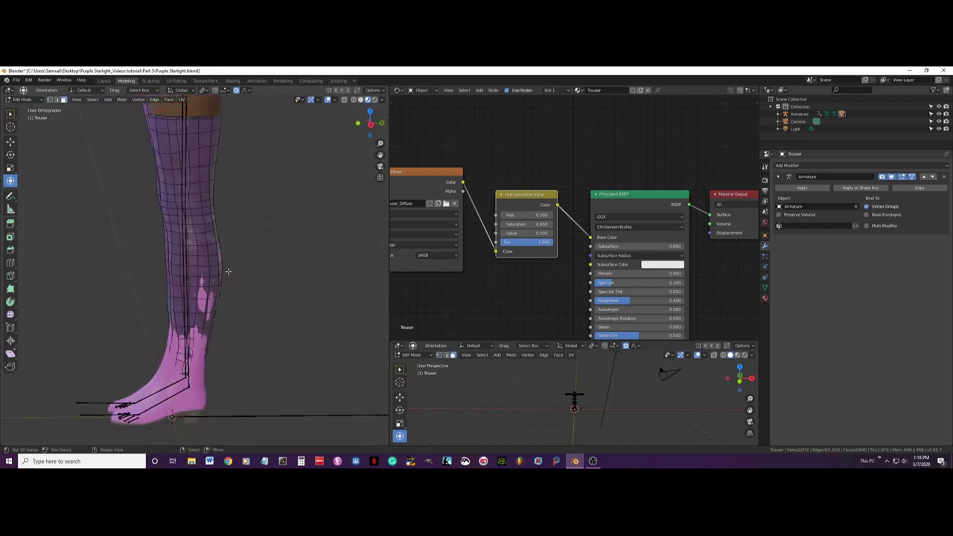
{"action": "left_click", "coordinate": [203, 251], "text": "alt"}
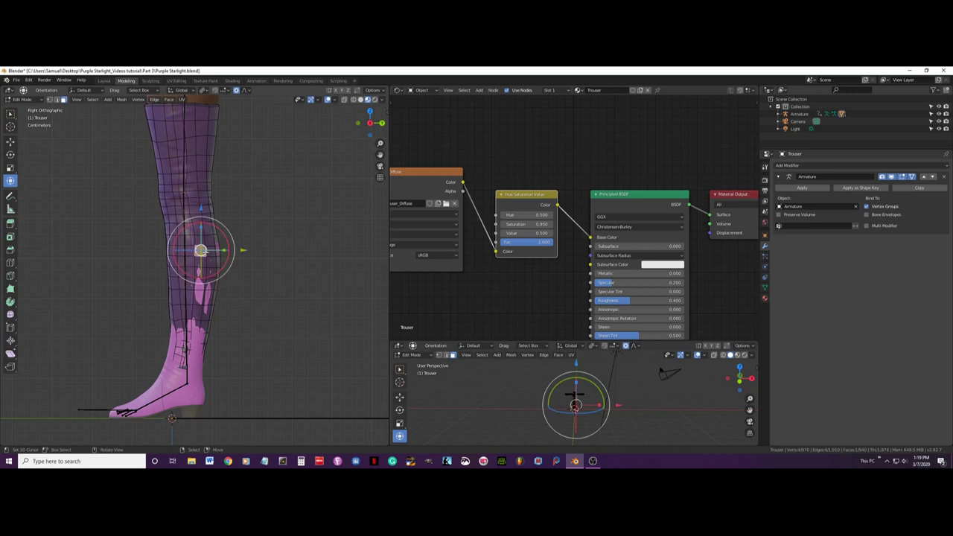
{"action": "middle_click_drag", "start_coordinate": [234, 251], "coordinate": [311, 282]}
{"action": "left_click", "coordinate": [236, 247], "text": "alt+shift"}
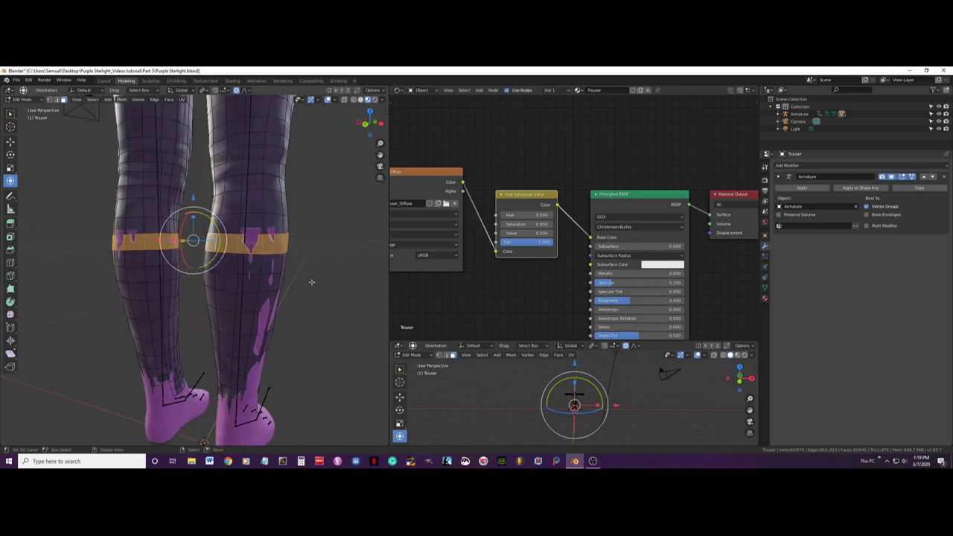
{"action": "key", "text": "x"}
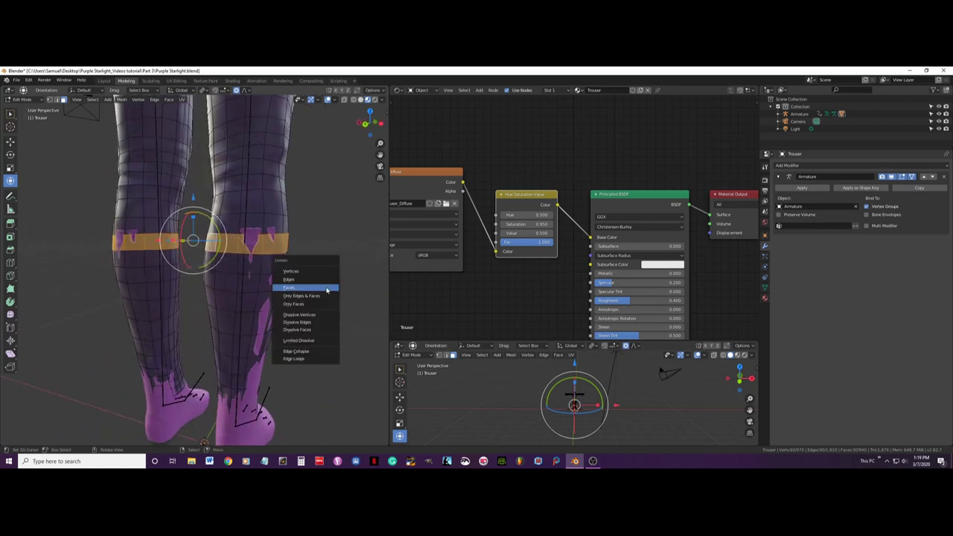
{"action": "left_click", "coordinate": [326, 290]}
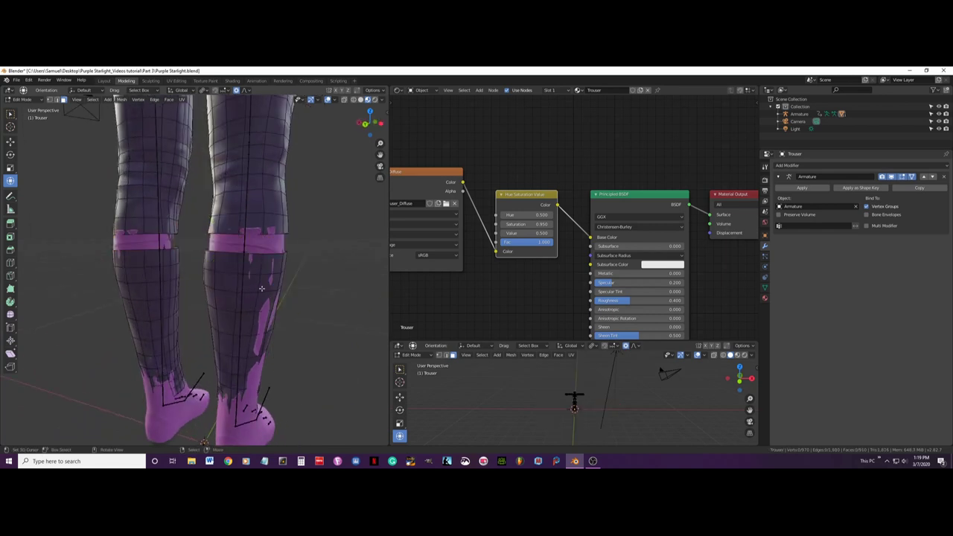
Select all linked faces of the detached lower parts on both legs and delete them
{"action": "left_click", "coordinate": [259, 287]}
{"action": "left_click", "coordinate": [140, 285], "text": "shift"}
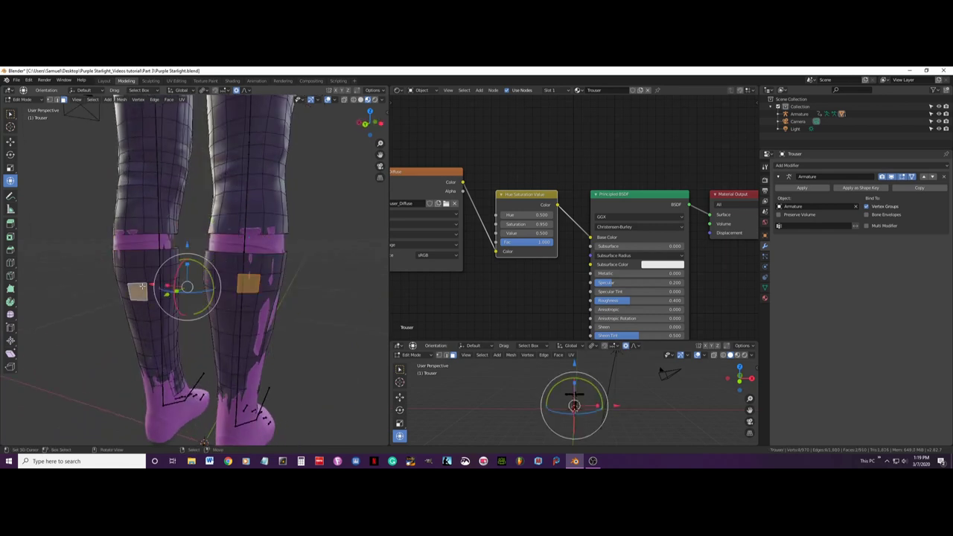
{"action": "key", "text": "ctrl+l"}
{"action": "key", "text": "x"}
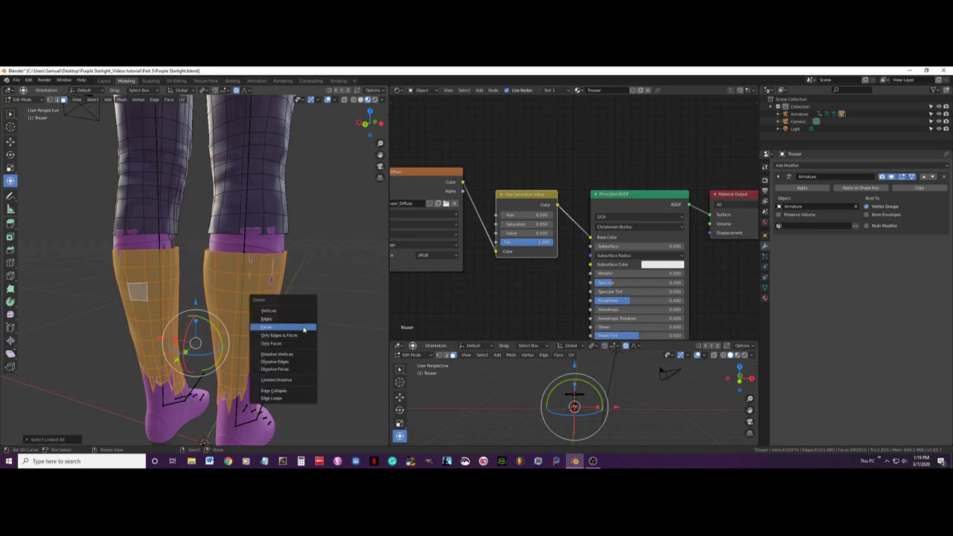
{"action": "left_click", "coordinate": [302, 328]}
Select the bottom edge loops of both shortened leg pieces and move them slightly backward along Y by about 0.004 m with proportional editing
{"action": "middle_click_drag", "start_coordinate": [302, 328], "coordinate": [254, 260]}
{"action": "scroll", "coordinate": [231, 290], "scroll_direction": "up", "scroll_amount": 5}
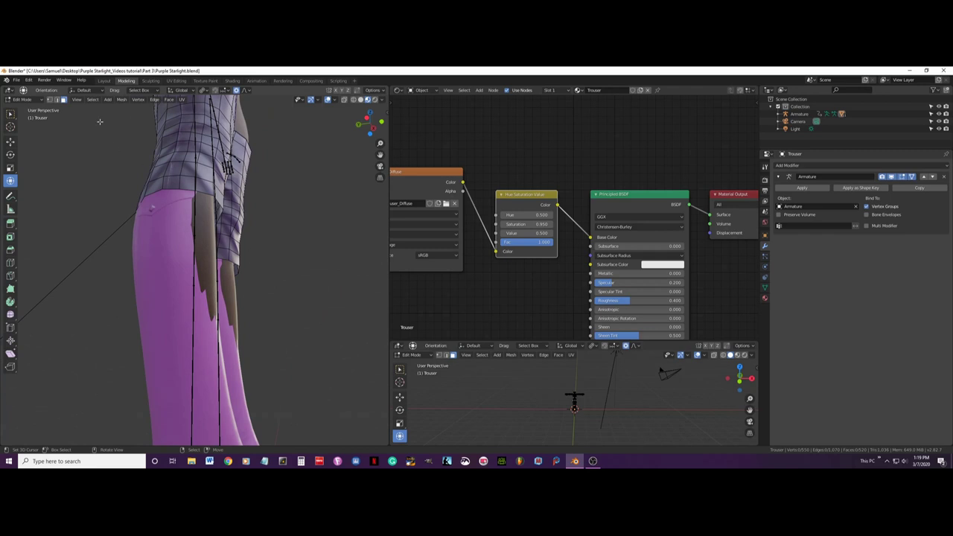
{"action": "key", "text": "1"}
{"action": "left_click", "coordinate": [162, 189]}
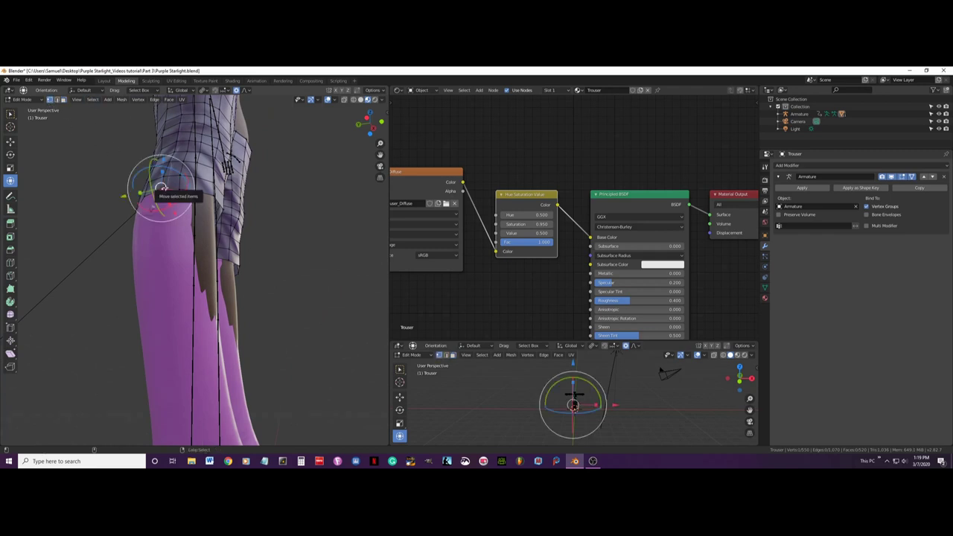
{"action": "middle_click_drag", "start_coordinate": [161, 188], "coordinate": [228, 242]}
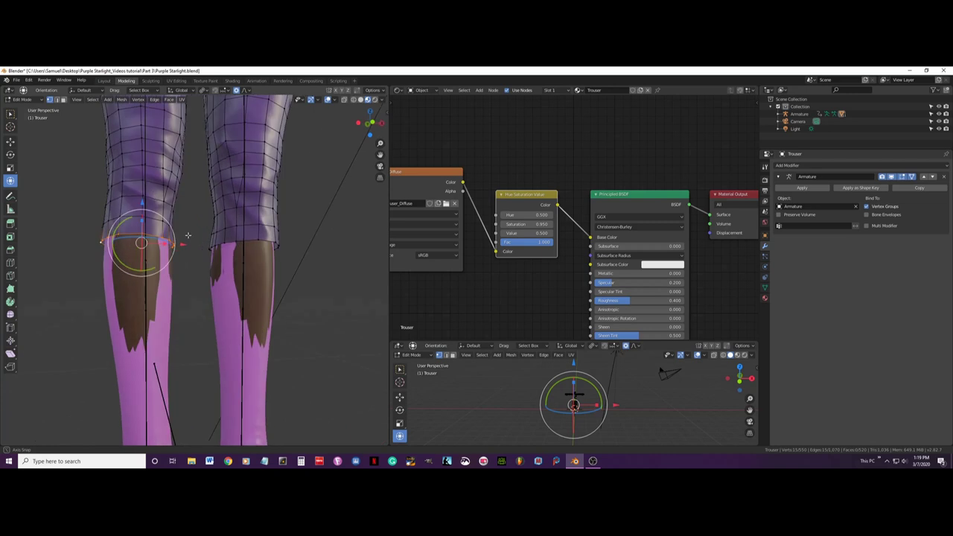
{"action": "left_click", "coordinate": [227, 243], "text": "alt+shift"}
{"action": "middle_click_drag", "start_coordinate": [293, 253], "coordinate": [269, 284]}
{"action": "key", "text": "KP_3"}
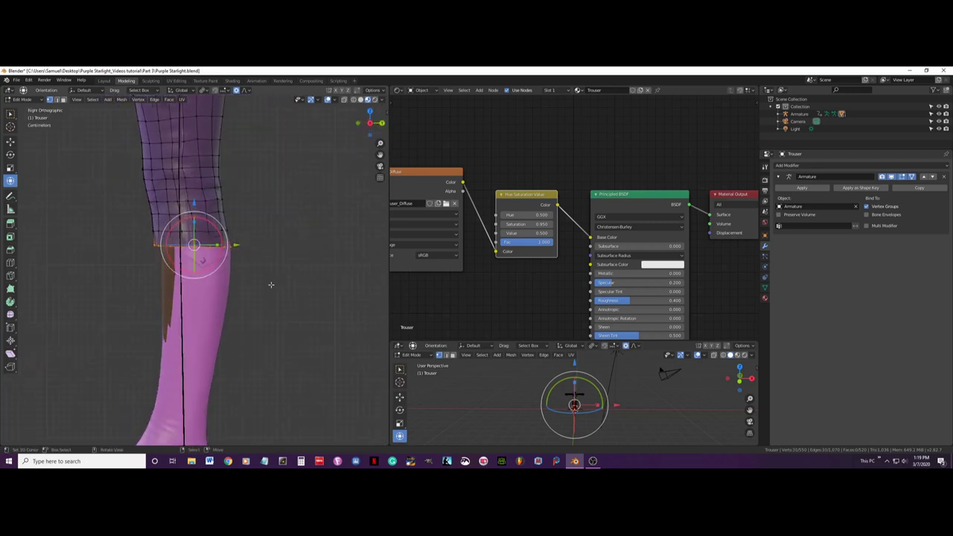
{"action": "scroll", "coordinate": [265, 273], "scroll_direction": "up", "scroll_amount": 3}
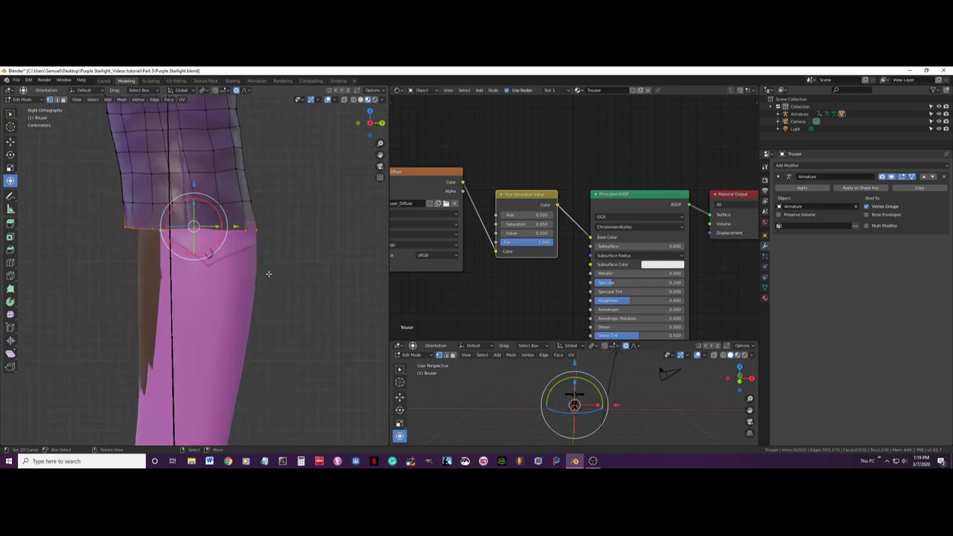
{"action": "middle_click_drag", "start_coordinate": [238, 228], "coordinate": [262, 240], "text": "shift"}
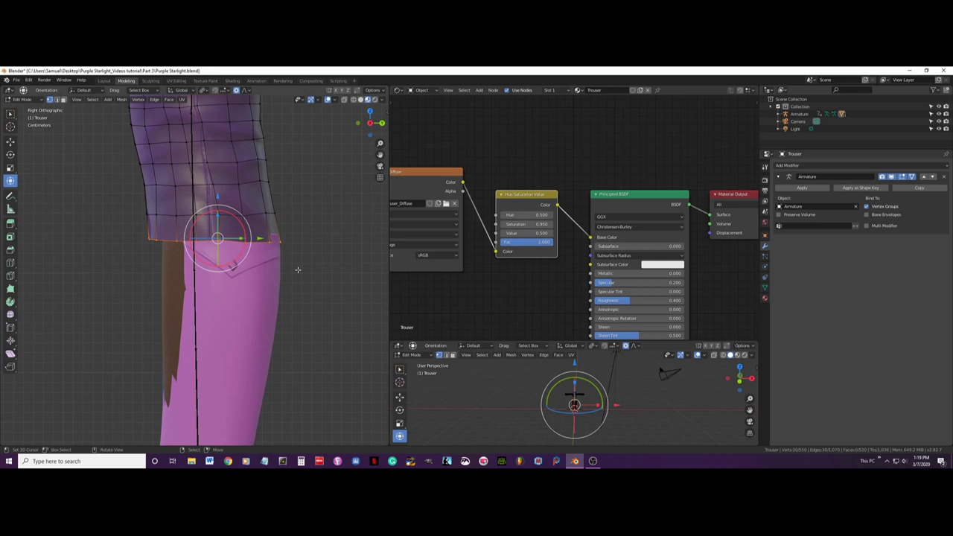
{"action": "key", "text": "g"}
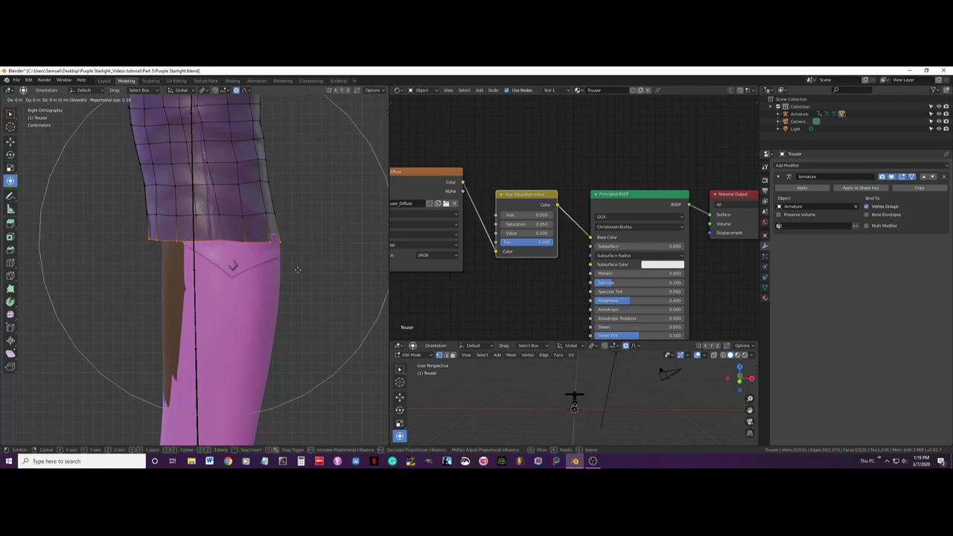
{"action": "scroll", "coordinate": [297, 270], "scroll_direction": "up", "scroll_amount": 6}
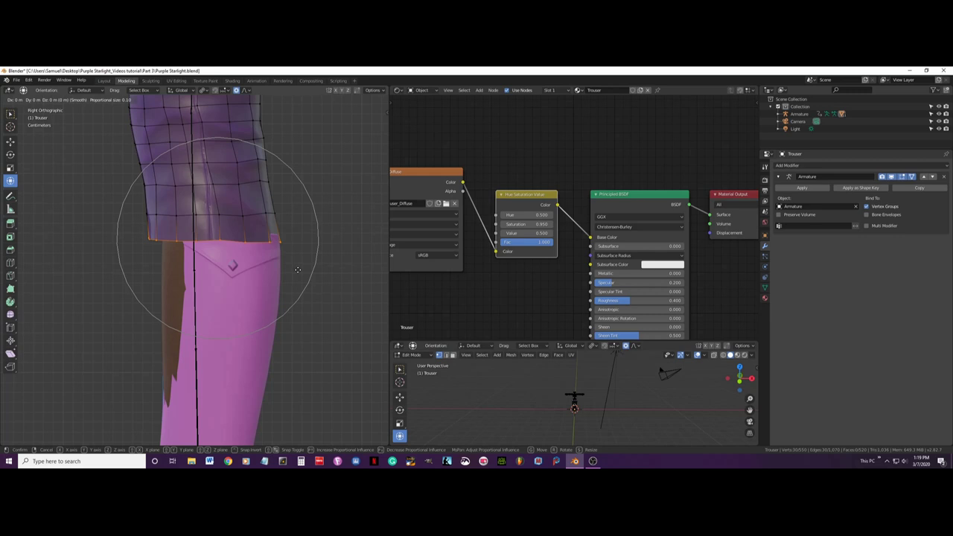
{"action": "scroll", "coordinate": [297, 269], "scroll_direction": "down", "scroll_amount": 5}
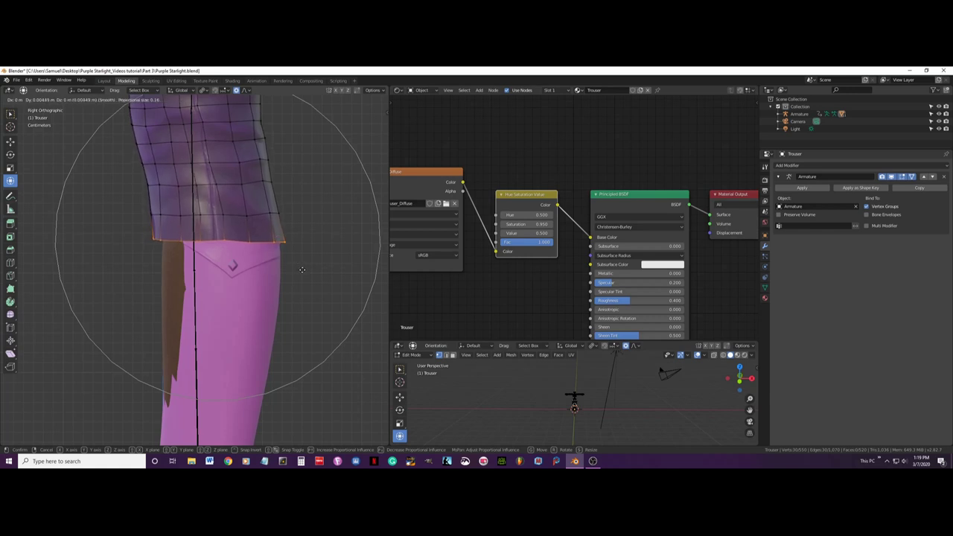
{"action": "left_click", "coordinate": [302, 270]}
Scale the bottom edge loops of both leg pieces to about 0.97 with proportional editing and check them from the front
{"action": "middle_click_drag", "start_coordinate": [302, 269], "coordinate": [197, 275]}
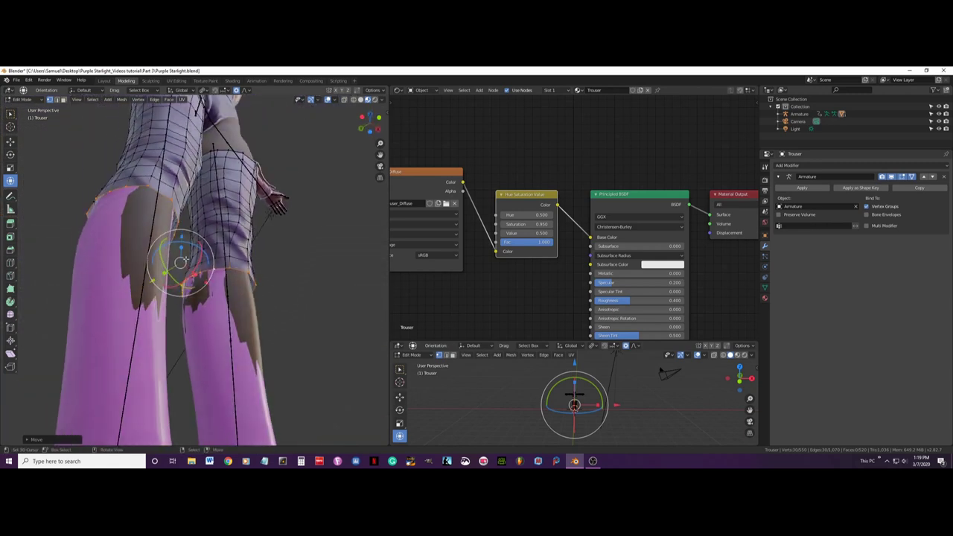
{"action": "key", "text": "s"}
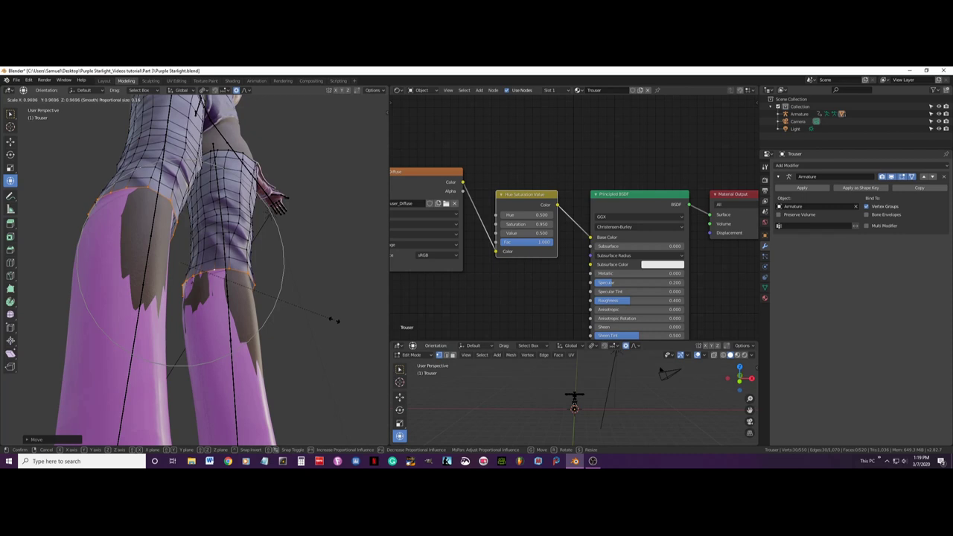
{"action": "left_click", "coordinate": [332, 320]}
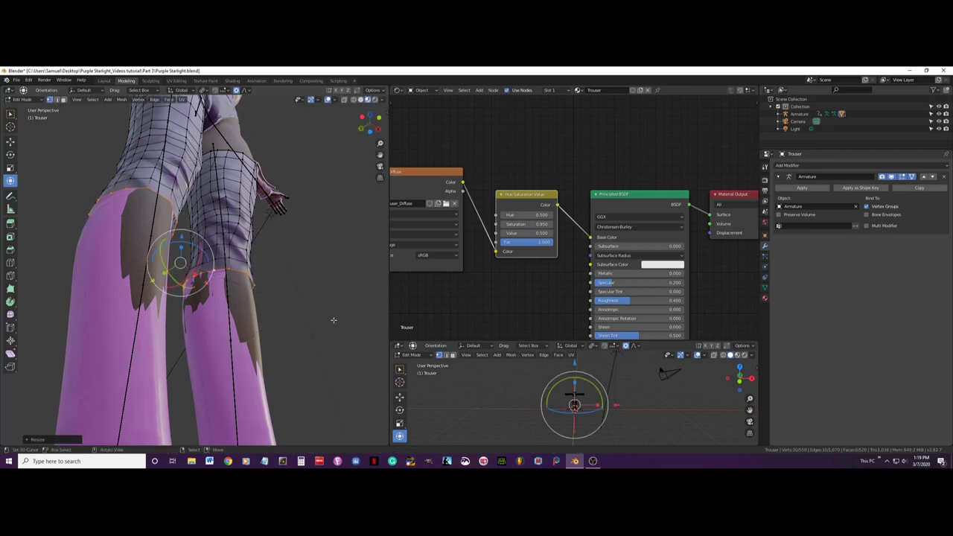
{"action": "middle_click_drag", "start_coordinate": [332, 320], "coordinate": [275, 335]}
{"action": "key", "text": "KP_1"}
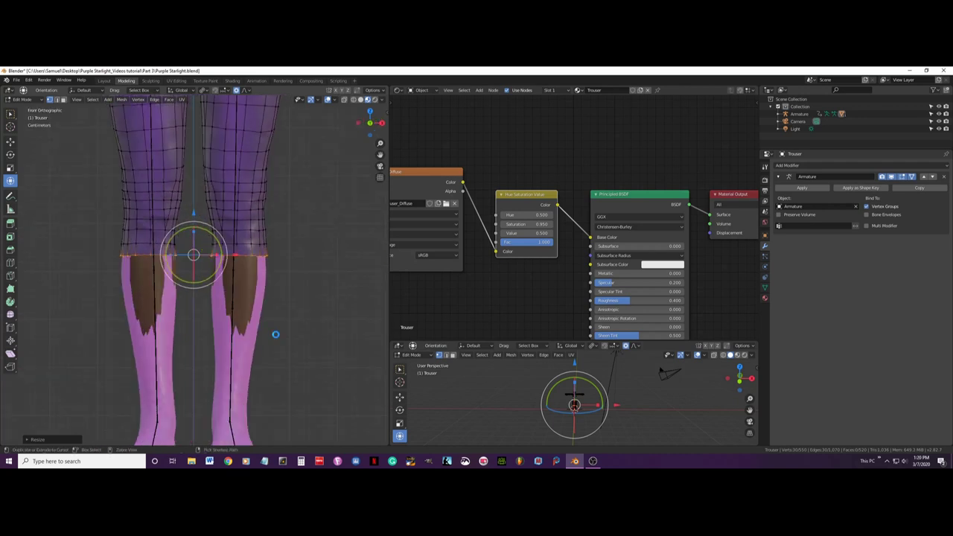
Save the file, return to Object Mode and clear the selection to check the shortened leg pieces from the front
{"action": "key", "text": "ctrl+s"}
{"action": "key", "text": "Tab"}
{"action": "scroll", "coordinate": [270, 283], "scroll_direction": "down", "scroll_amount": 5}
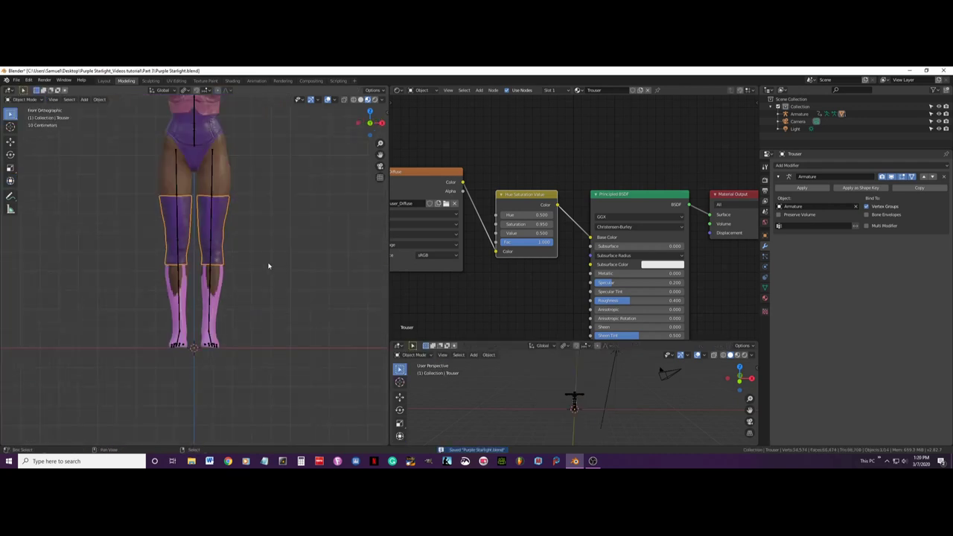
{"action": "middle_click_drag", "start_coordinate": [268, 266], "coordinate": [249, 292]}
{"action": "key", "text": "alt+a"}
{"action": "scroll", "coordinate": [283, 299], "scroll_direction": "up", "scroll_amount": 1}
{"action": "key", "text": "KP_1"}
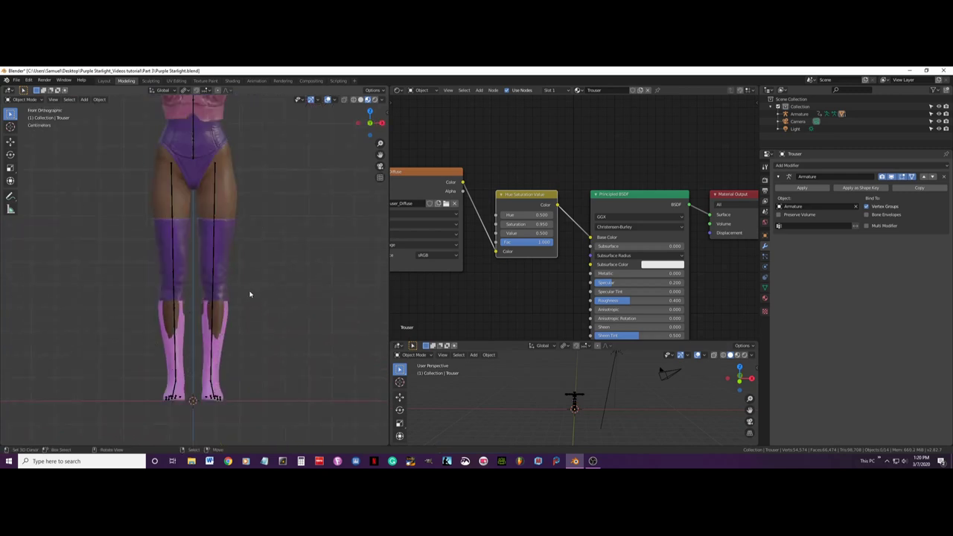
Open the pink boots mesh in Edit Mode and enable its Armature modifier's edit mode and on-cage display
{"action": "scroll", "coordinate": [239, 283], "scroll_direction": "up", "scroll_amount": 5}
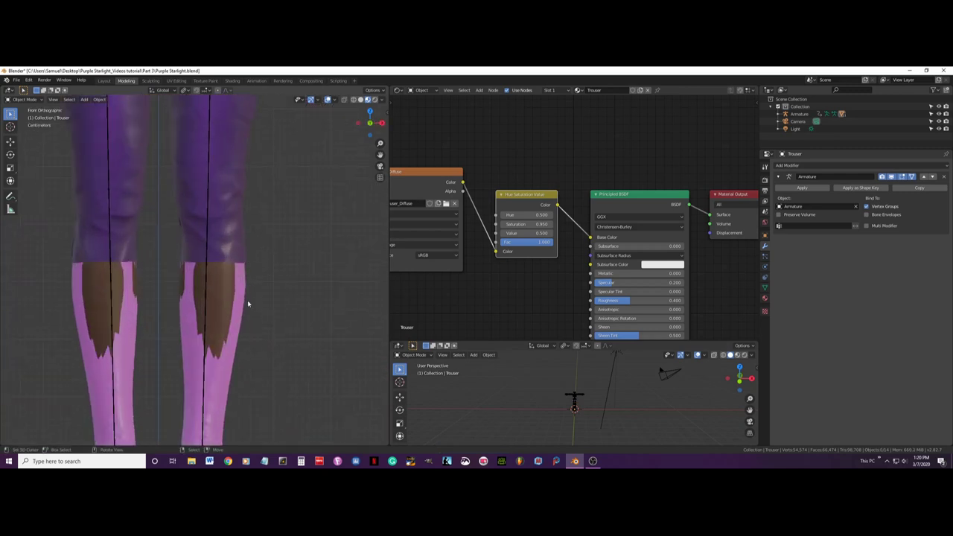
{"action": "left_click", "coordinate": [244, 302]}
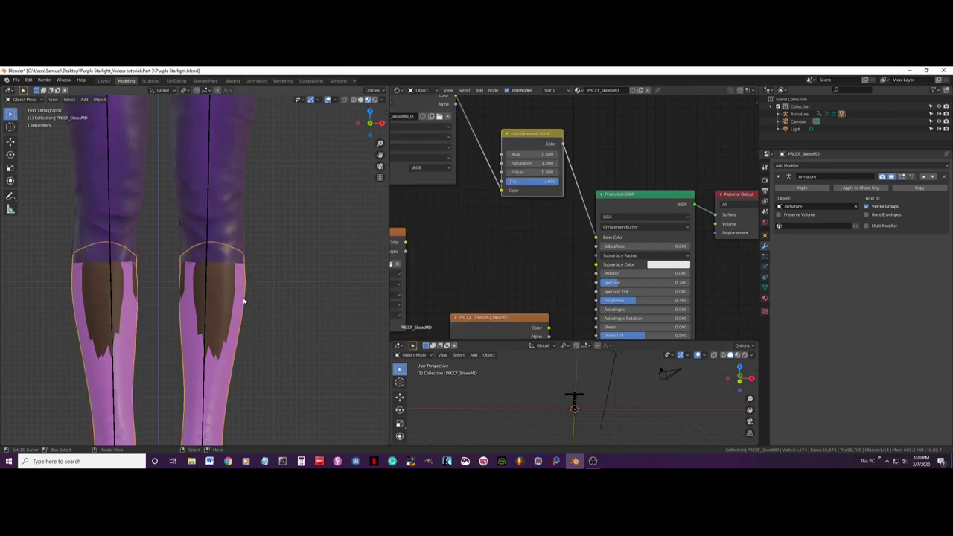
{"action": "middle_click_drag", "start_coordinate": [283, 303], "coordinate": [231, 312]}
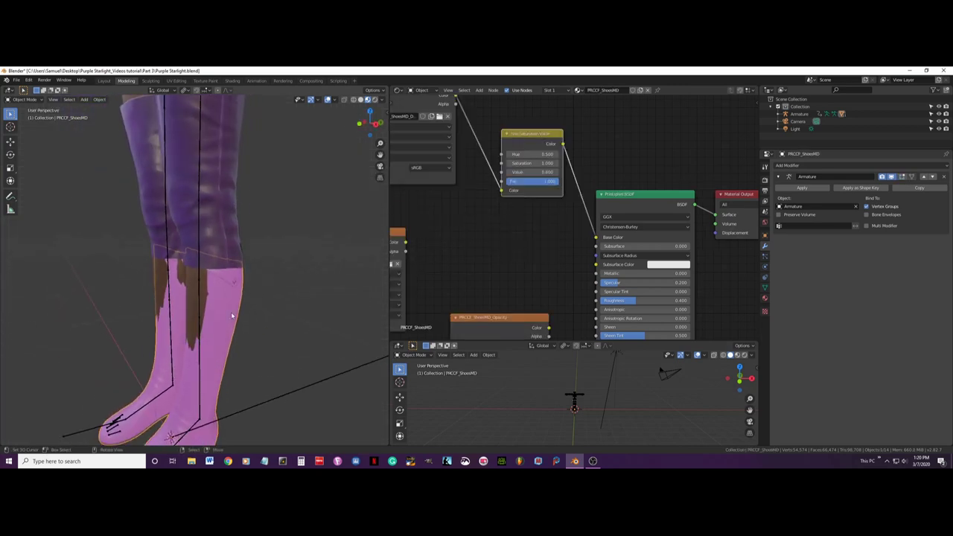
{"action": "key", "text": "Tab"}
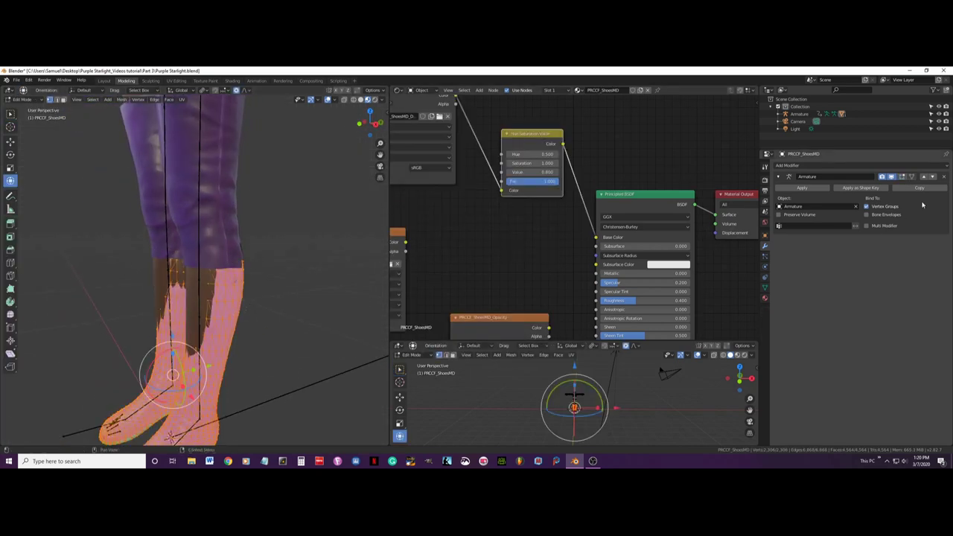
{"action": "left_click", "coordinate": [903, 177]}
{"action": "left_click", "coordinate": [912, 177]}
Turn off the Connected Only option for proportional editing
{"action": "middle_click_drag", "start_coordinate": [273, 347], "coordinate": [174, 281]}
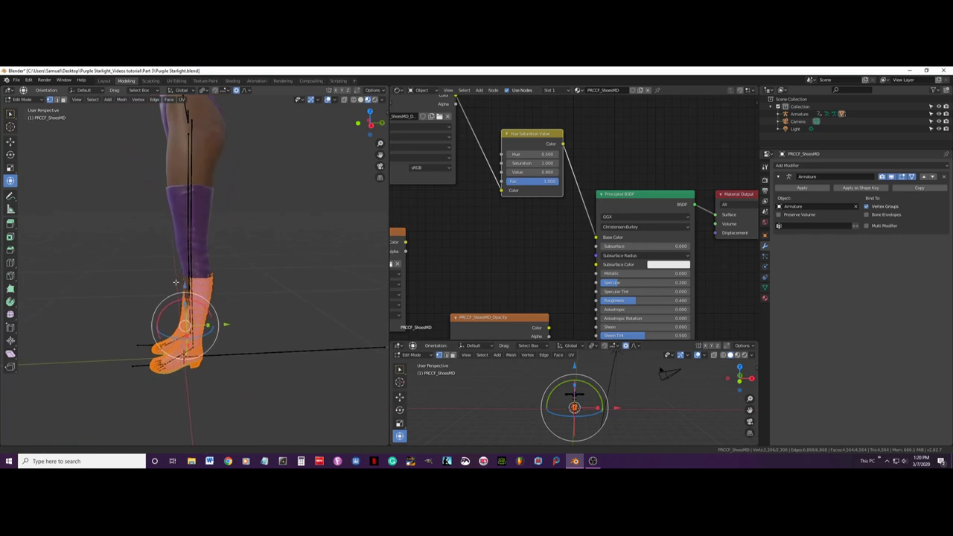
{"action": "scroll", "coordinate": [173, 280], "scroll_direction": "up", "scroll_amount": 4}
{"action": "middle_click_drag", "start_coordinate": [170, 277], "coordinate": [203, 307]}
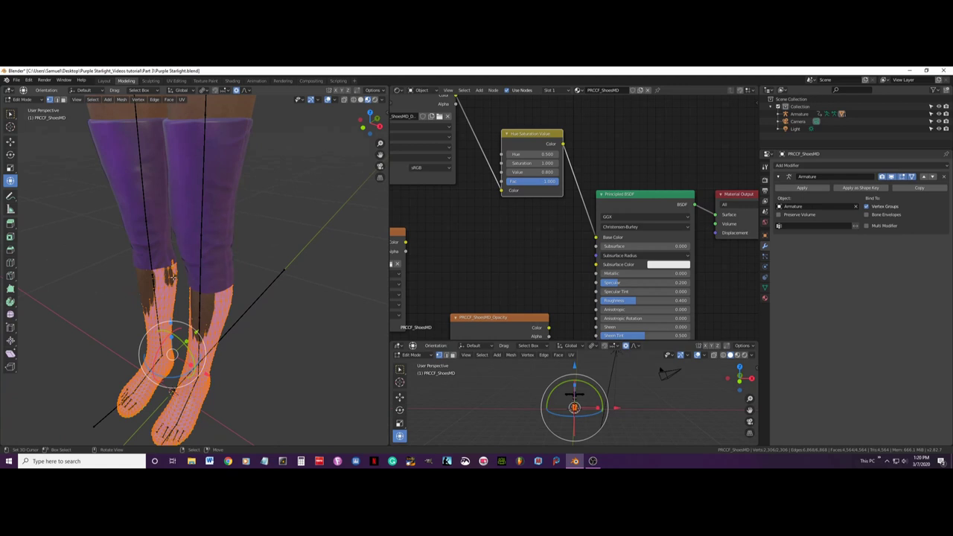
{"action": "scroll", "coordinate": [173, 278], "scroll_direction": "up", "scroll_amount": 2}
{"action": "middle_click_drag", "start_coordinate": [173, 277], "coordinate": [253, 226], "text": "shift"}
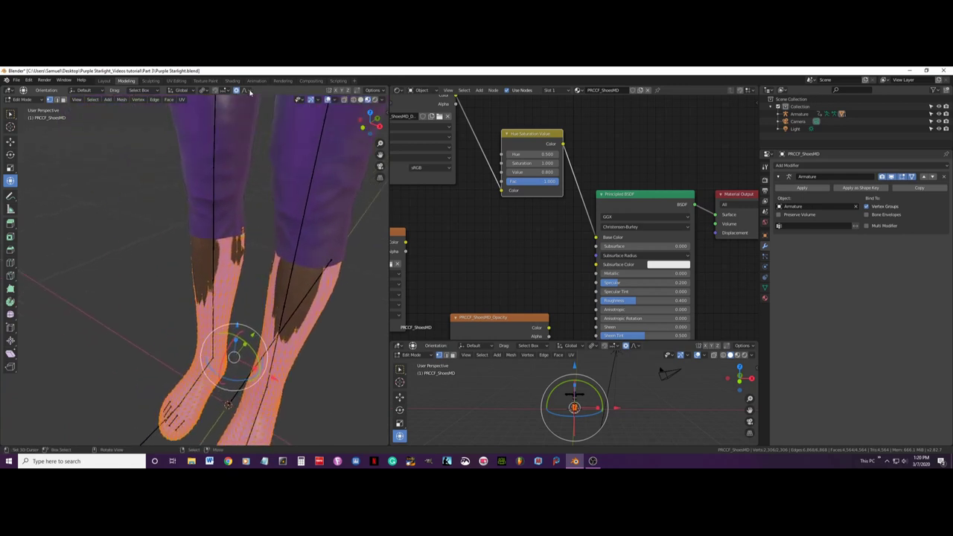
{"action": "left_click", "coordinate": [250, 91]}
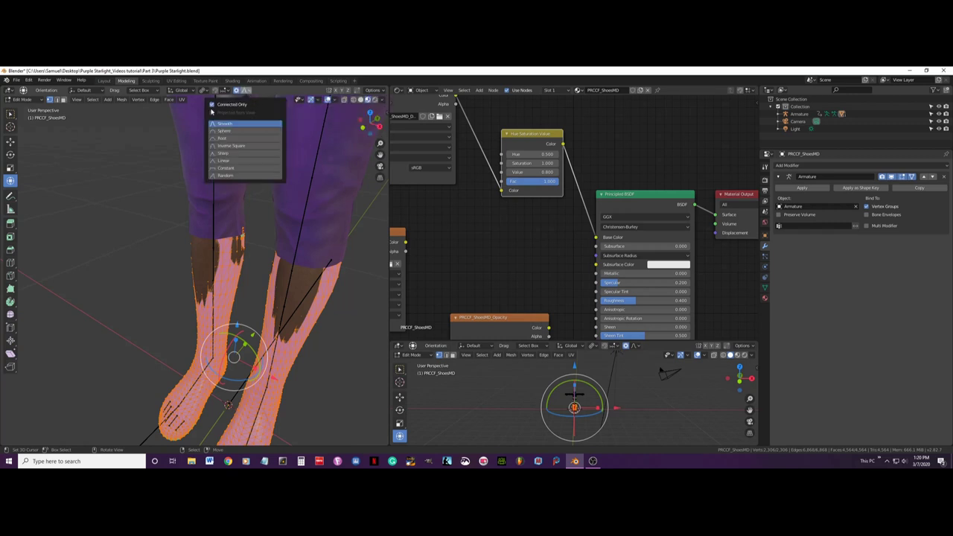
{"action": "left_click", "coordinate": [213, 106]}
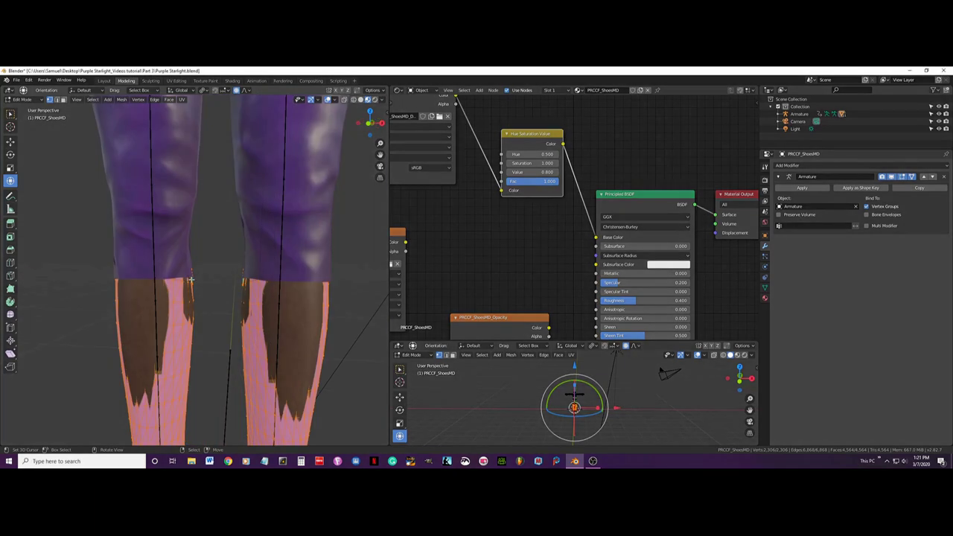
Set the viewport to wireframe shading and show the boots mesh in Edit Mode from the front
{"action": "key", "text": "Tab"}
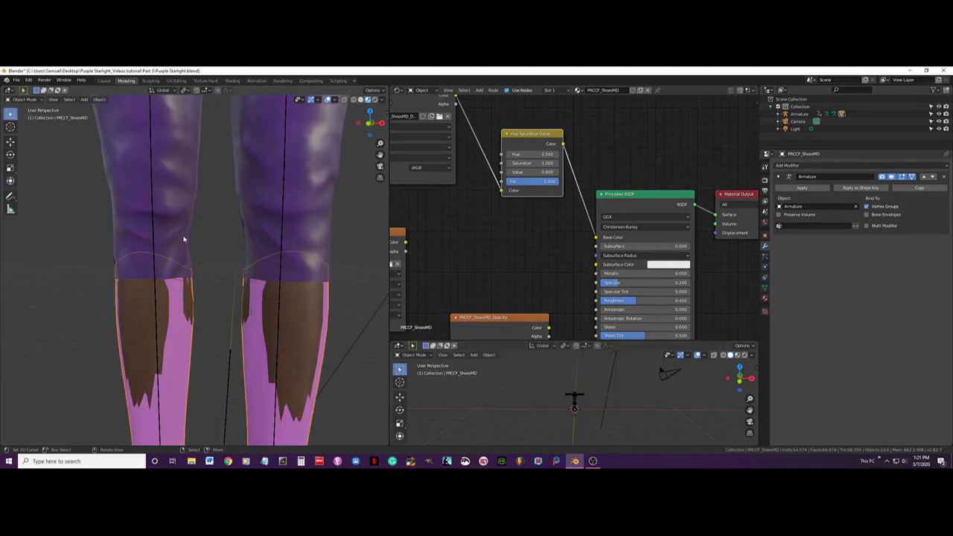
{"action": "middle_click_drag", "start_coordinate": [176, 240], "coordinate": [249, 294]}
{"action": "key", "text": "Tab"}
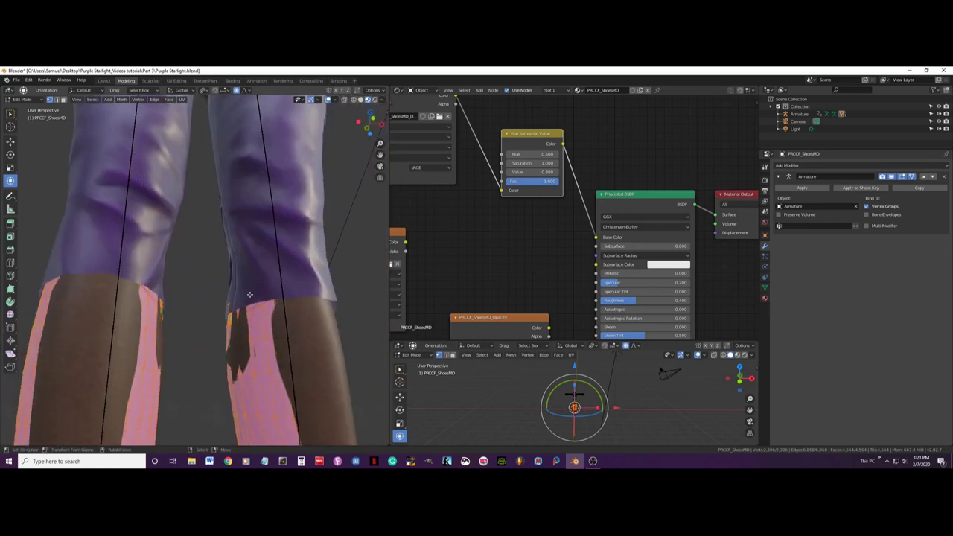
{"action": "key", "text": "z"}
{"action": "left_click", "coordinate": [148, 313]}
{"action": "mouse_move", "coordinate": [149, 315]}
{"action": "middle_mouse_down"}
{"action": "mouse_move", "coordinate": [151, 348]}
{"action": "mouse_move", "coordinate": [178, 347]}
{"action": "middle_mouse_up"}
{"action": "key", "text": "KP_1"}
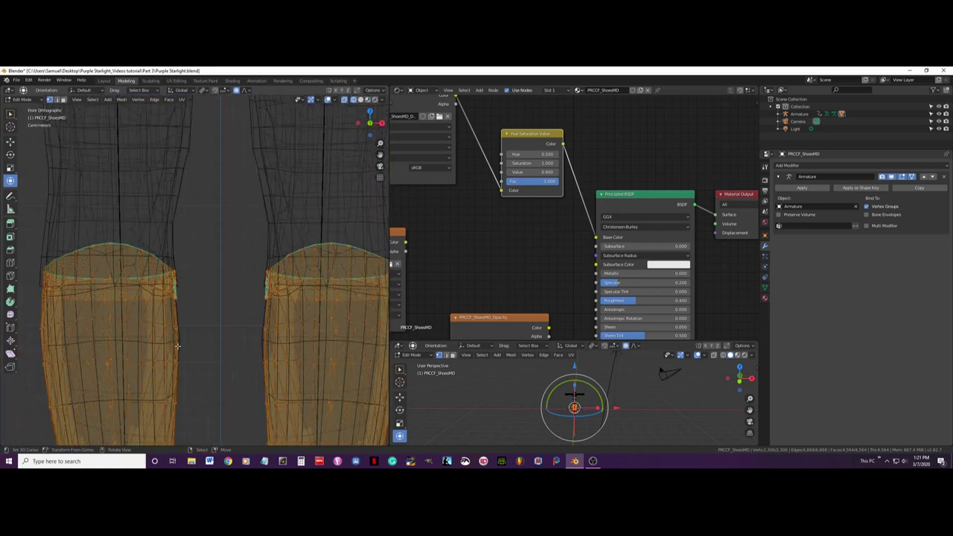
Clear the selection and circle-select the top rim vertices of the character's right boot
{"action": "key", "text": "alt+a"}
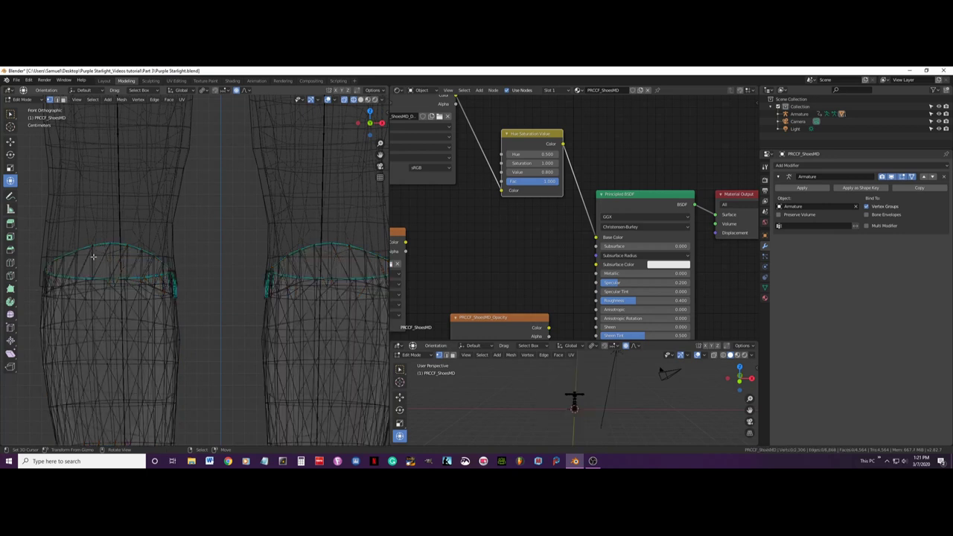
{"action": "key", "text": "c"}
{"action": "mouse_move", "coordinate": [42, 258]}
{"action": "left_mouse_down"}
{"action": "mouse_move", "coordinate": [109, 243]}
{"action": "mouse_move", "coordinate": [91, 249]}
{"action": "mouse_move", "coordinate": [138, 260]}
{"action": "mouse_move", "coordinate": [50, 270]}
{"action": "mouse_move", "coordinate": [103, 253]}
{"action": "left_mouse_up"}
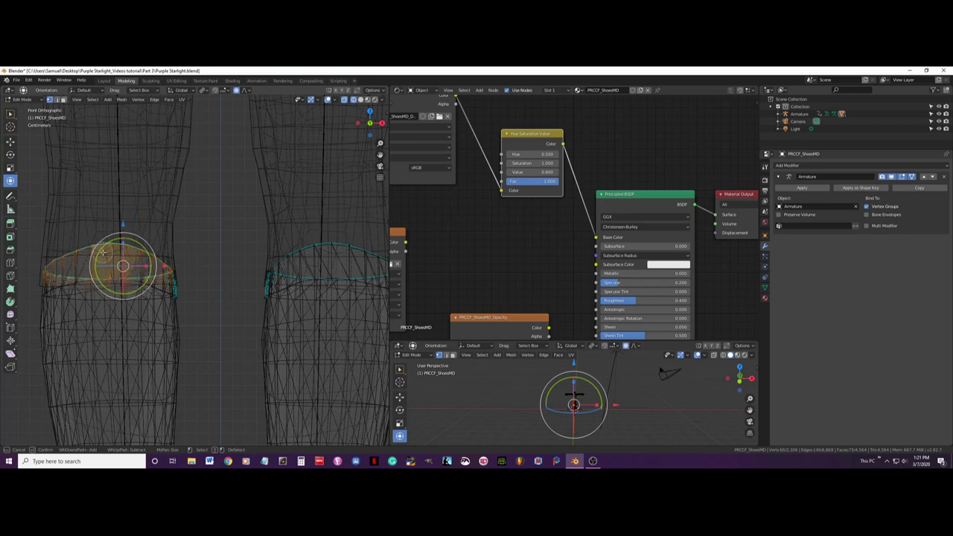
{"action": "right_click", "coordinate": [103, 253]}
Try to scale the selected boot rim with proportional editing, checking the falloff options and adjusting the influence size
{"action": "middle_click_drag", "start_coordinate": [103, 253], "coordinate": [183, 296]}
{"action": "key", "text": "s"}
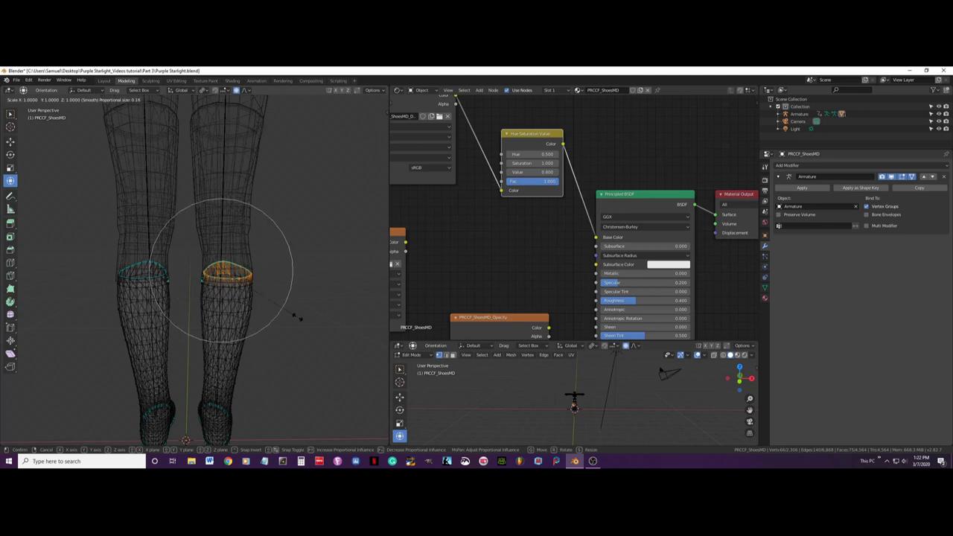
{"action": "key", "text": "Escape"}
{"action": "left_click", "coordinate": [247, 90]}
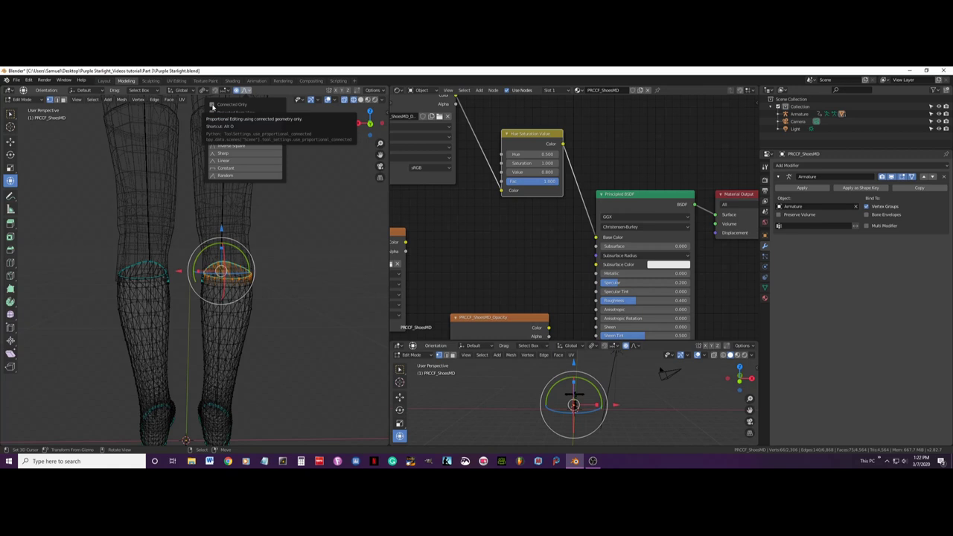
{"action": "scroll", "coordinate": [238, 306], "scroll_direction": "up", "scroll_amount": 5}
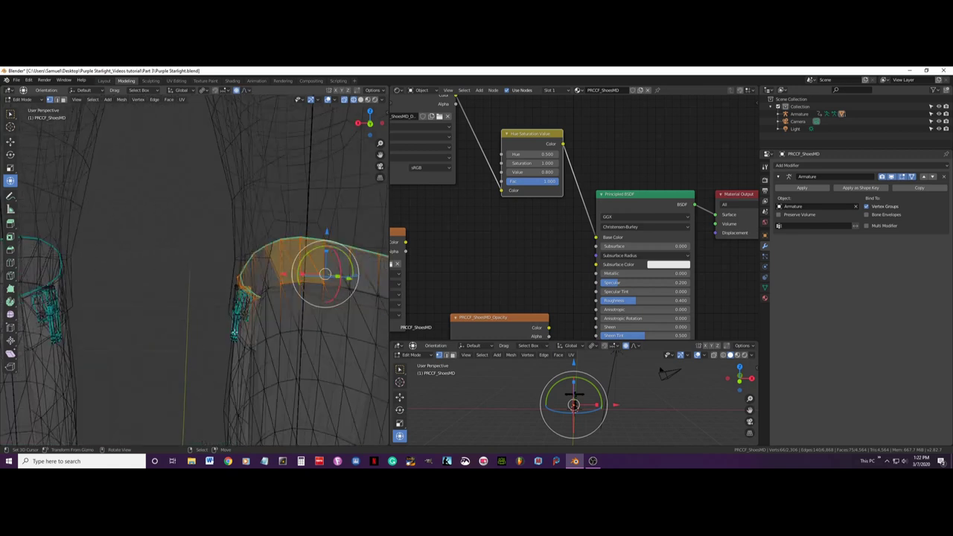
{"action": "scroll", "coordinate": [236, 316], "scroll_direction": "down", "scroll_amount": 5}
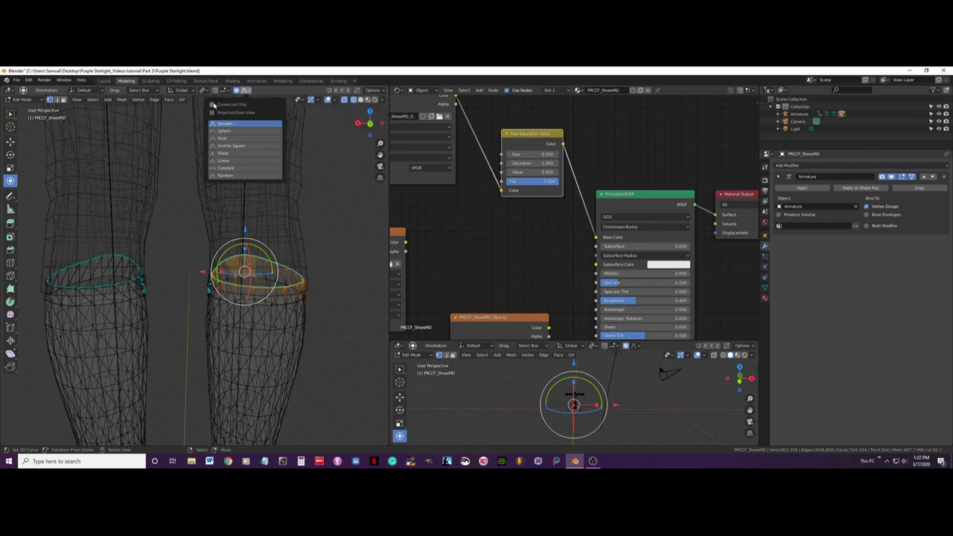
{"action": "left_click", "coordinate": [224, 131]}
{"action": "scroll", "coordinate": [168, 272], "scroll_direction": "down", "scroll_amount": 2}
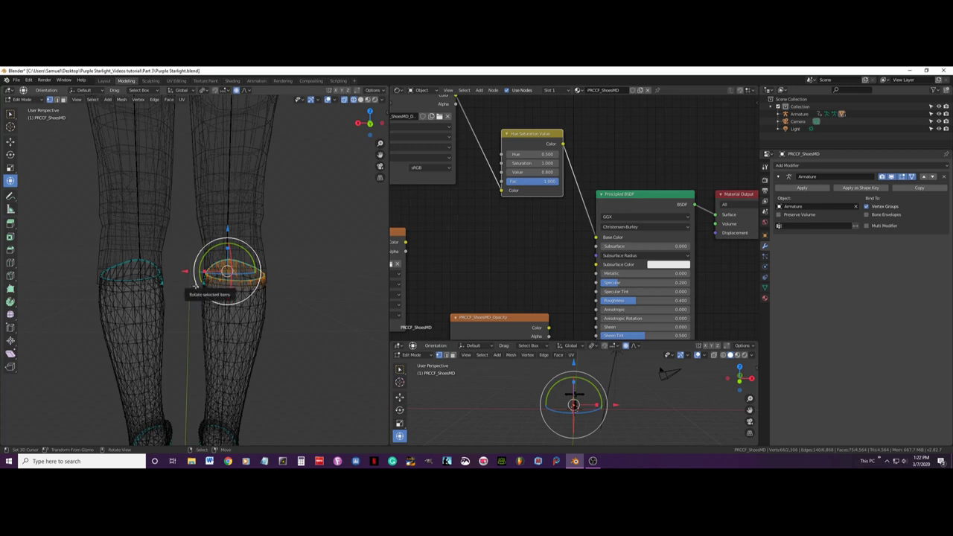
{"action": "key", "text": "s"}
{"action": "scroll", "coordinate": [191, 286], "scroll_direction": "down", "scroll_amount": 5}
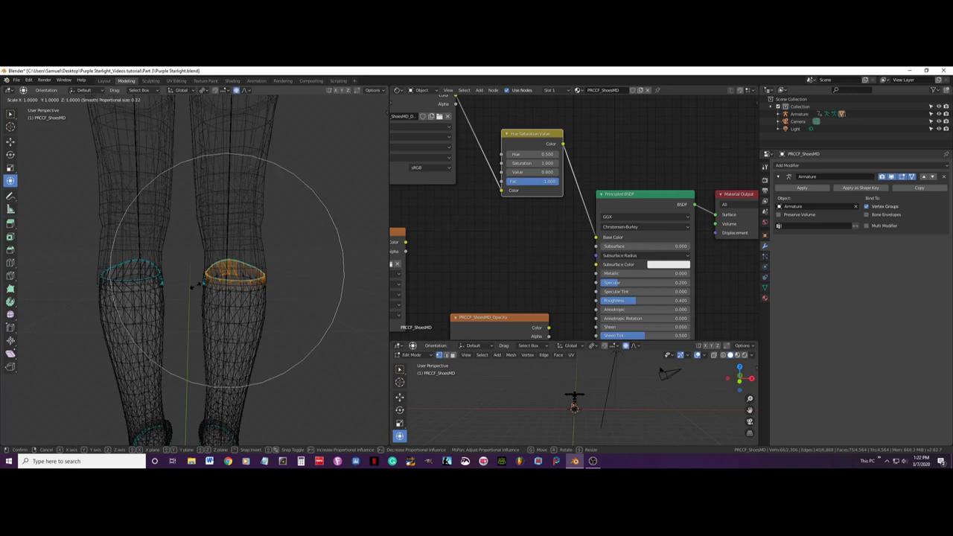
{"action": "scroll", "coordinate": [192, 285], "scroll_direction": "up", "scroll_amount": 3}
{"action": "left_click", "coordinate": [192, 285]}
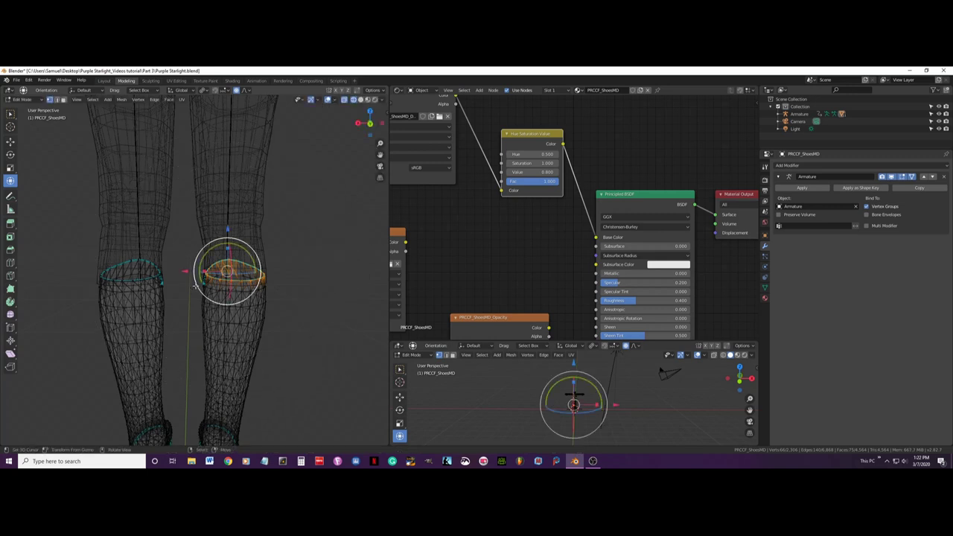
Examine the top rims of both boots in wireframe from the front
{"action": "middle_click_drag", "start_coordinate": [192, 285], "coordinate": [226, 296]}
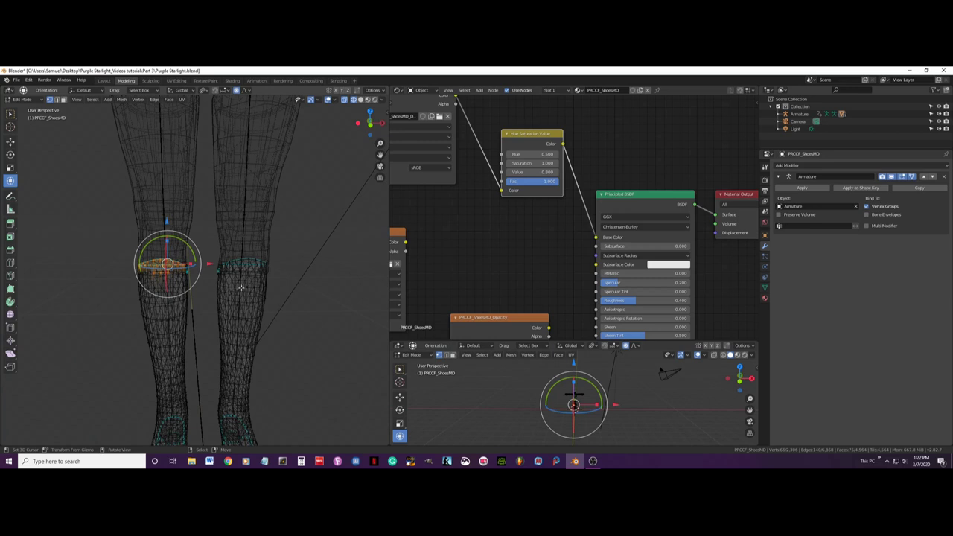
{"action": "scroll", "coordinate": [241, 287], "scroll_direction": "up", "scroll_amount": 4}
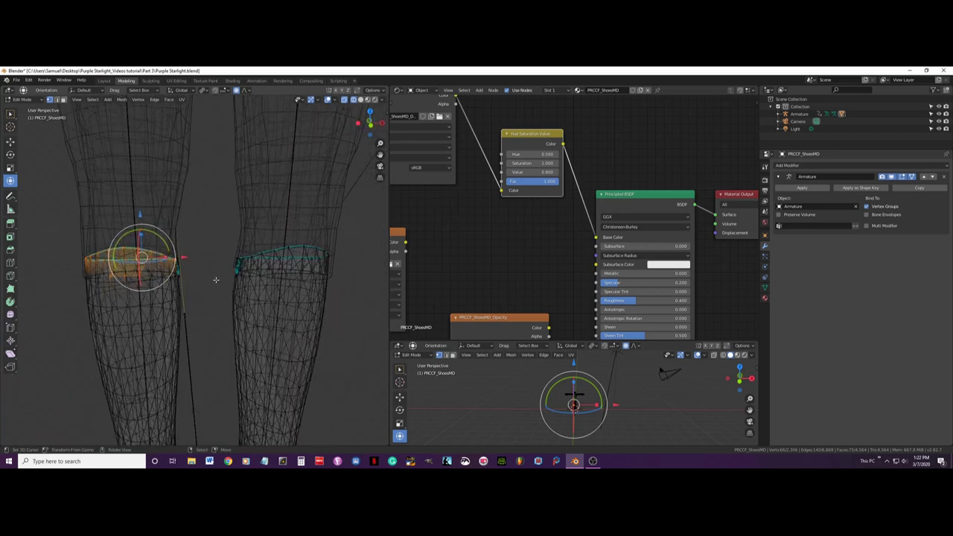
{"action": "scroll", "coordinate": [216, 280], "scroll_direction": "down", "scroll_amount": 3}
{"action": "key", "text": "KP_1"}
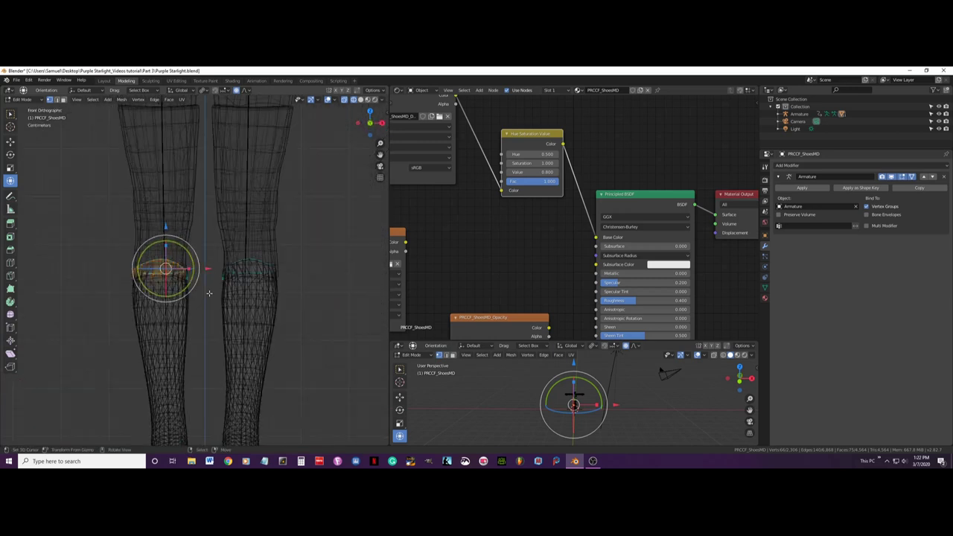
{"action": "scroll", "coordinate": [206, 290], "scroll_direction": "down", "scroll_amount": 2}
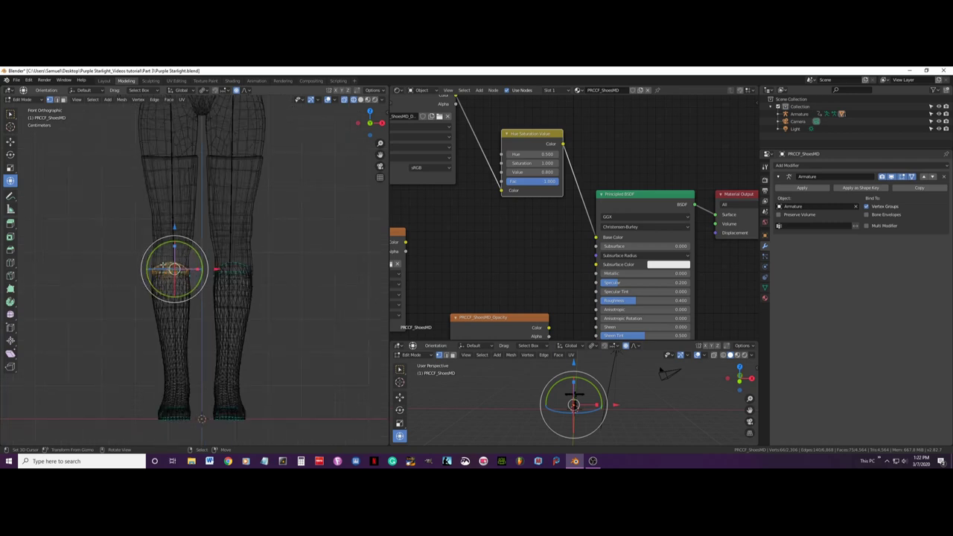
{"action": "scroll", "coordinate": [235, 273], "scroll_direction": "up", "scroll_amount": 2}
{"action": "scroll", "coordinate": [173, 266], "scroll_direction": "up", "scroll_amount": 1}
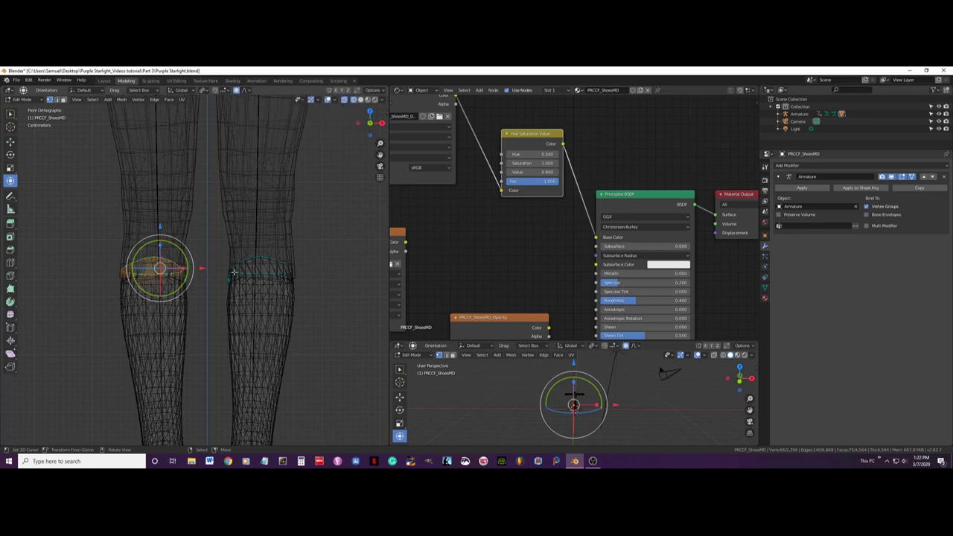
{"action": "scroll", "coordinate": [274, 292], "scroll_direction": "down", "scroll_amount": 1}
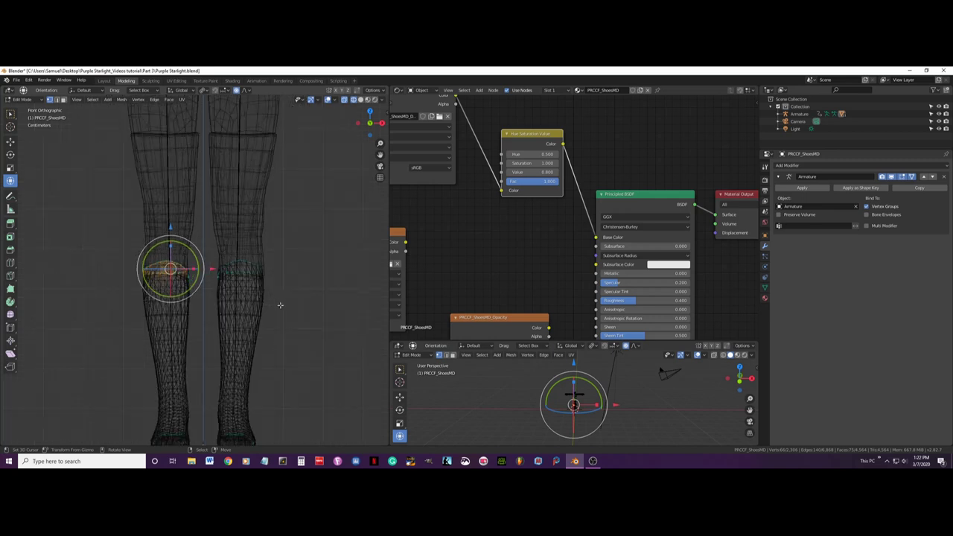
Clear the selection, box-select all vertices of the character's left boot and hide them
{"action": "key", "text": "alt+a"}
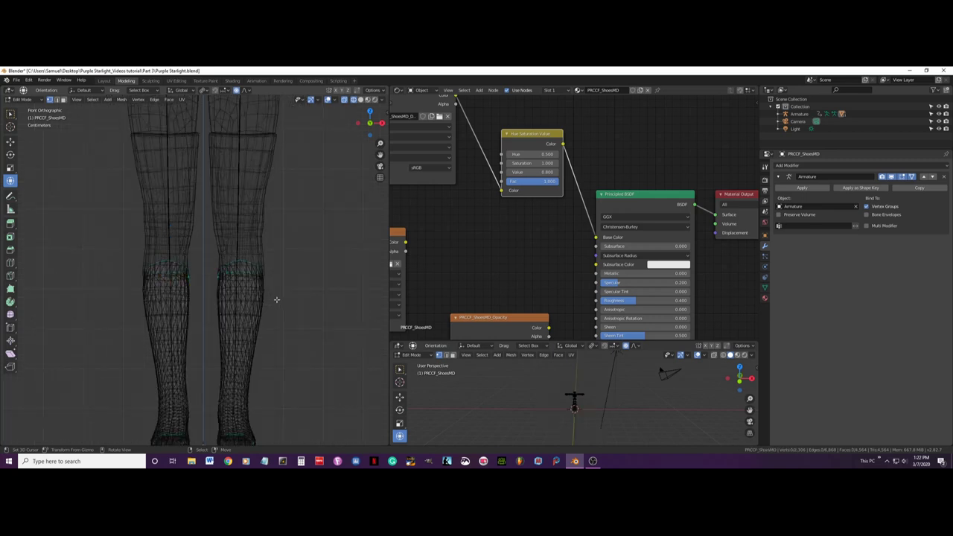
{"action": "scroll", "coordinate": [272, 297], "scroll_direction": "down", "scroll_amount": 2}
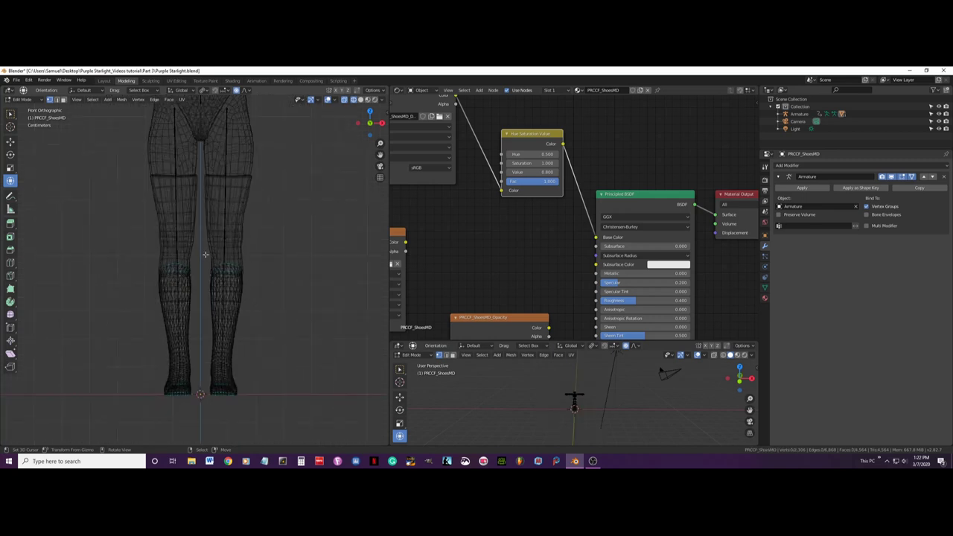
{"action": "key", "text": "b"}
{"action": "left_click_drag", "start_coordinate": [204, 253], "coordinate": [265, 418]}
{"action": "scroll", "coordinate": [300, 307], "scroll_direction": "up", "scroll_amount": 4}
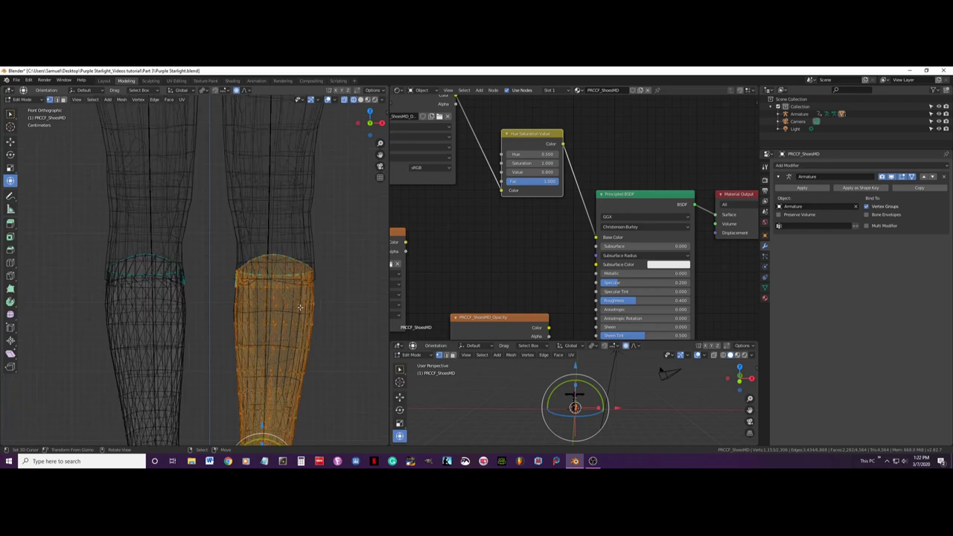
{"action": "key", "text": "h"}
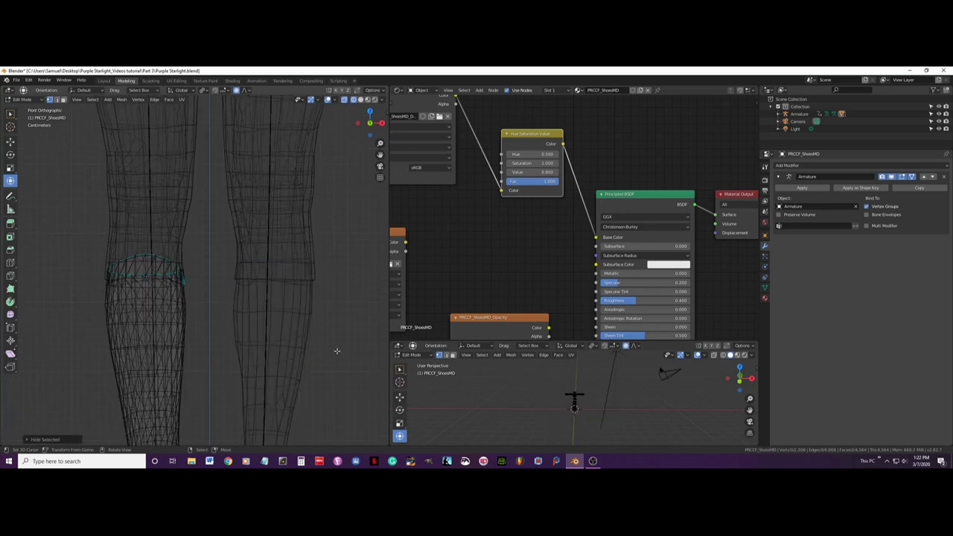
Circle-select the top rim vertices of the character's right boot from the front
{"action": "middle_click_drag", "start_coordinate": [142, 251], "coordinate": [142, 260]}
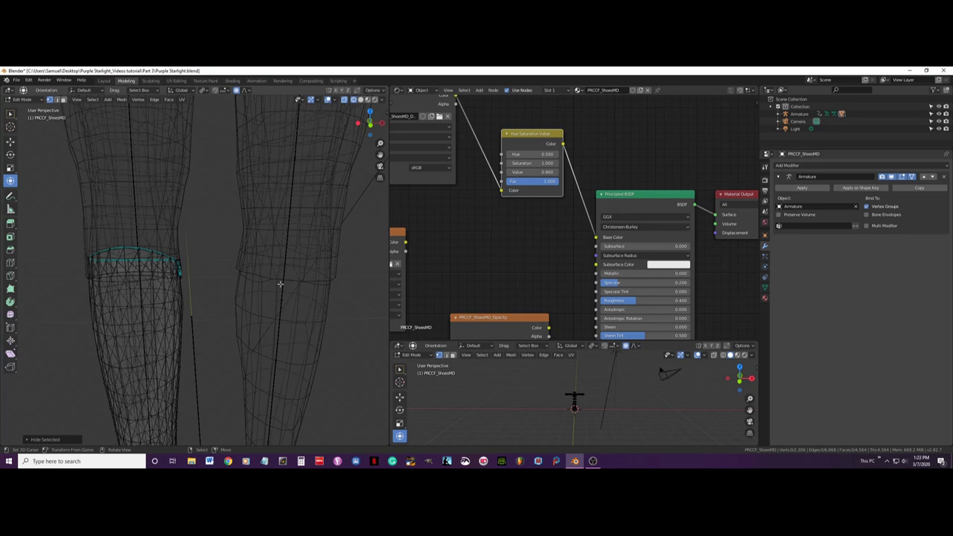
{"action": "key", "text": "KP_1"}
{"action": "middle_click_drag", "start_coordinate": [287, 278], "coordinate": [188, 271]}
{"action": "key", "text": "c"}
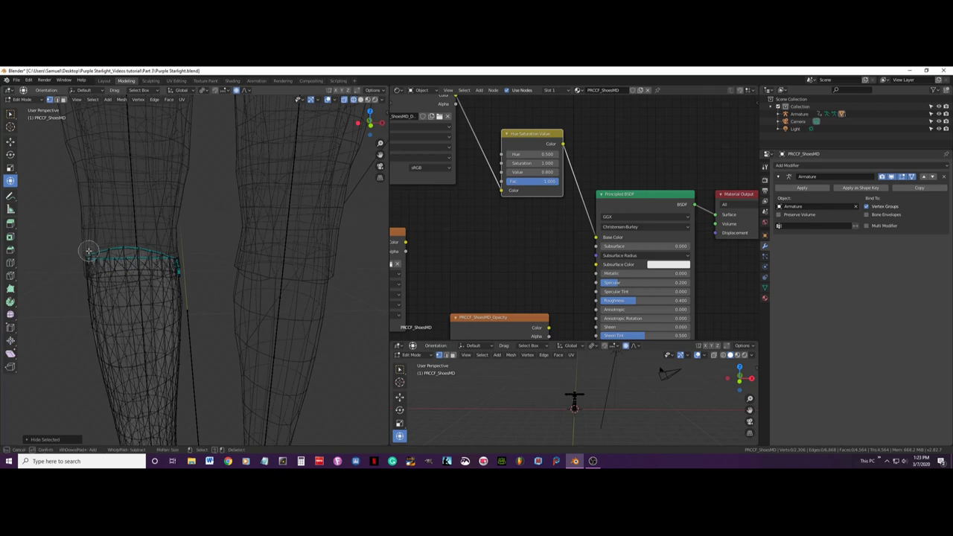
{"action": "left_click_drag", "start_coordinate": [89, 252], "coordinate": [196, 249]}
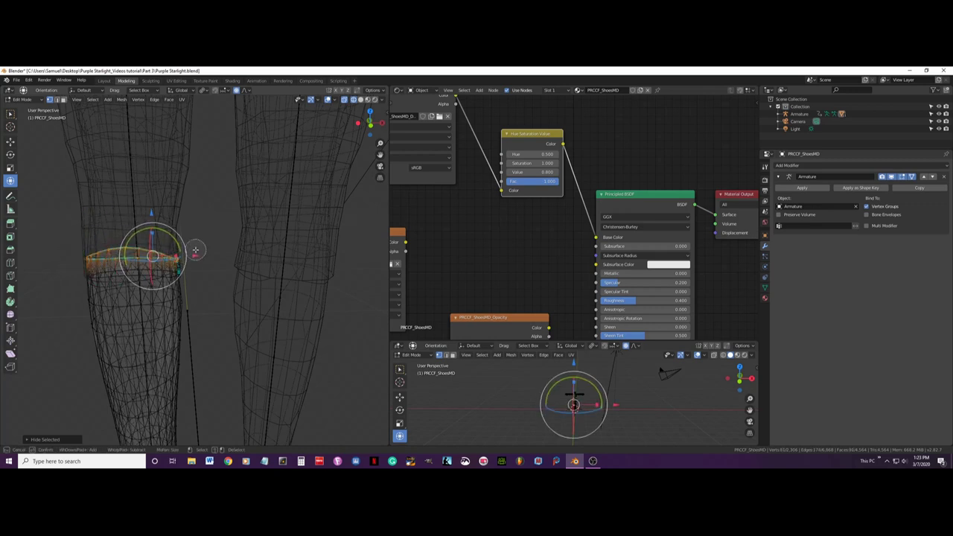
{"action": "right_click", "coordinate": [196, 249]}
{"action": "scroll", "coordinate": [197, 252], "scroll_direction": "down", "scroll_amount": 4}
{"action": "middle_click_drag", "start_coordinate": [201, 261], "coordinate": [203, 280]}
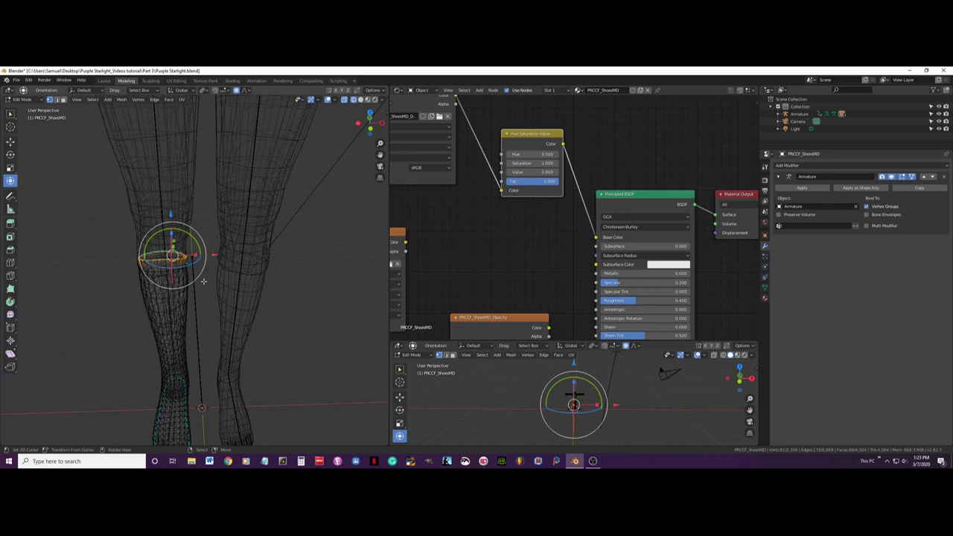
Switch to Material Preview and scale the right boot's rim up by about 1.02 with proportional size 0.20
{"action": "key", "text": "z"}
{"action": "left_click", "coordinate": [149, 259]}
{"action": "mouse_move", "coordinate": [149, 258]}
{"action": "middle_mouse_down"}
{"action": "mouse_move", "coordinate": [198, 264]}
{"action": "mouse_move", "coordinate": [209, 313]}
{"action": "middle_mouse_up"}
{"action": "key", "text": "s"}
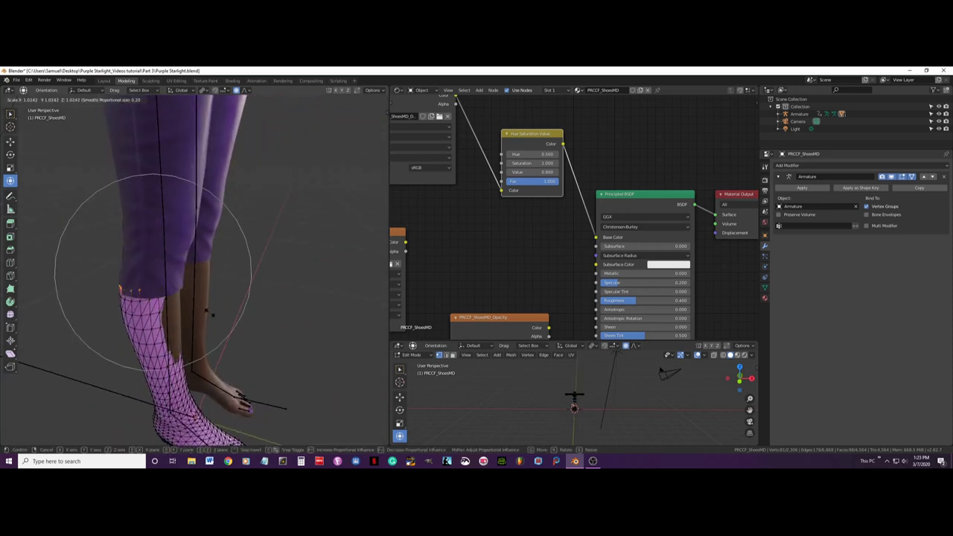
{"action": "left_click", "coordinate": [213, 314]}
{"action": "middle_click_drag", "start_coordinate": [213, 314], "coordinate": [226, 313]}
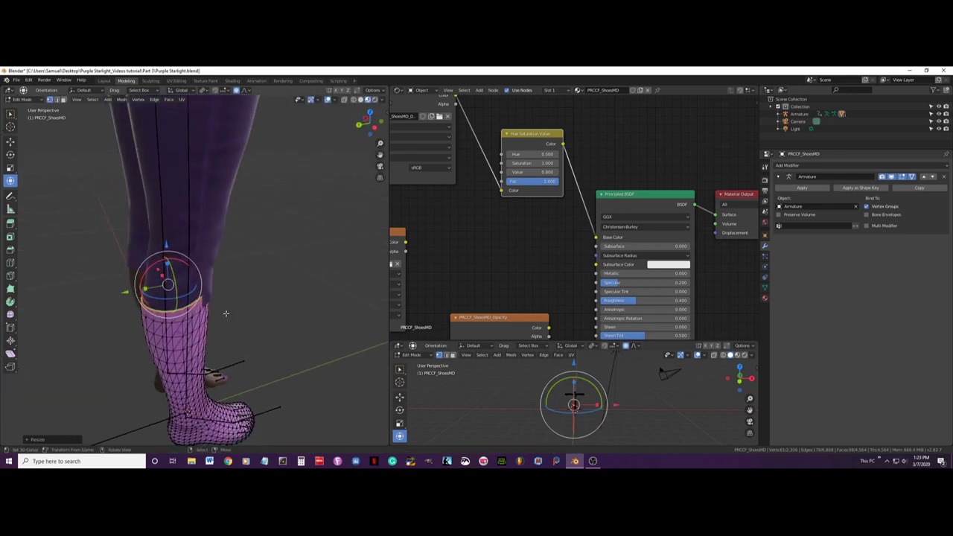
Shift the right boot's rim slightly along the Y axis and enlarge it by a further 1.02 or so
{"action": "left_click_drag", "start_coordinate": [128, 292], "coordinate": [122, 292]}
{"action": "left_click", "coordinate": [126, 293]}
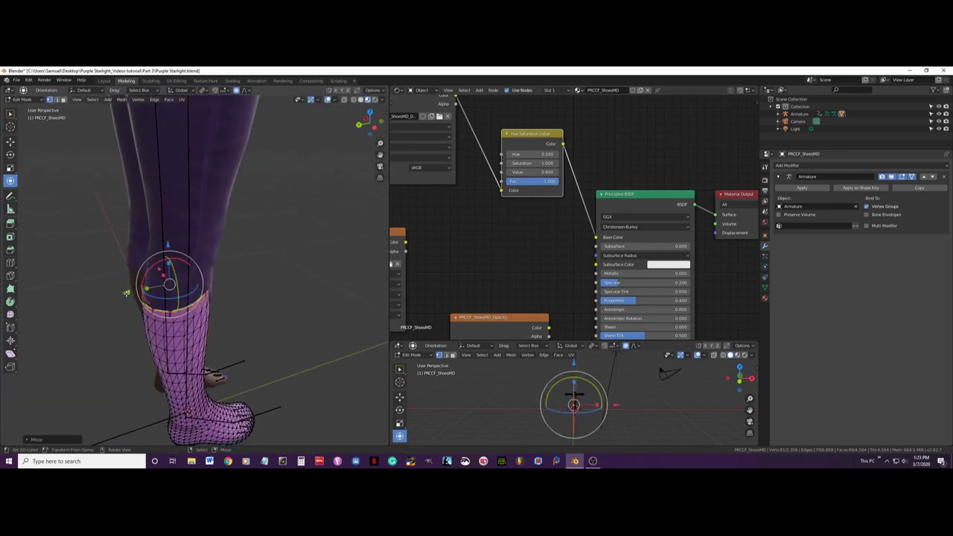
{"action": "key", "text": "s"}
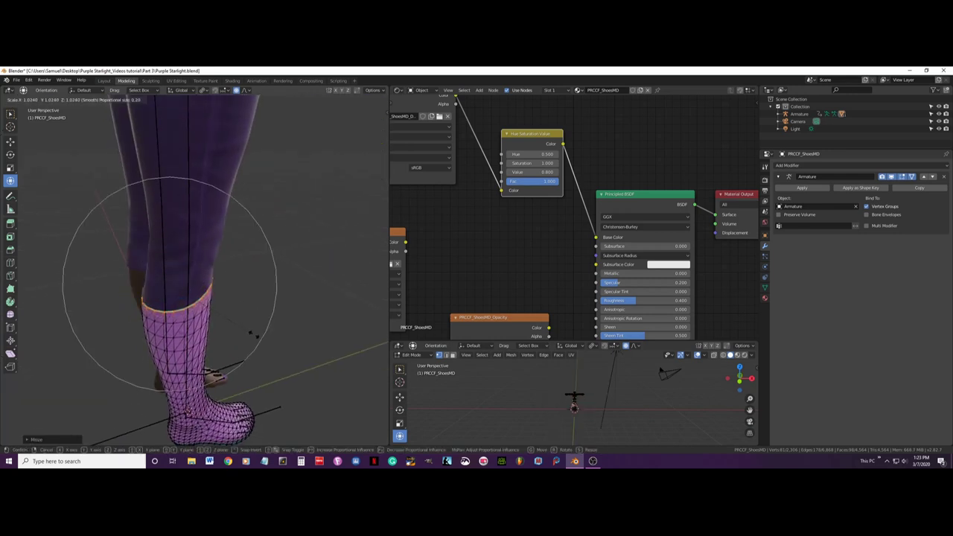
{"action": "left_click", "coordinate": [252, 334]}
Scale the right boot's rim along the Y axis only by about 1.03
{"action": "middle_click_drag", "start_coordinate": [251, 334], "coordinate": [199, 292]}
{"action": "key", "text": "s"}
{"action": "key", "text": "y"}
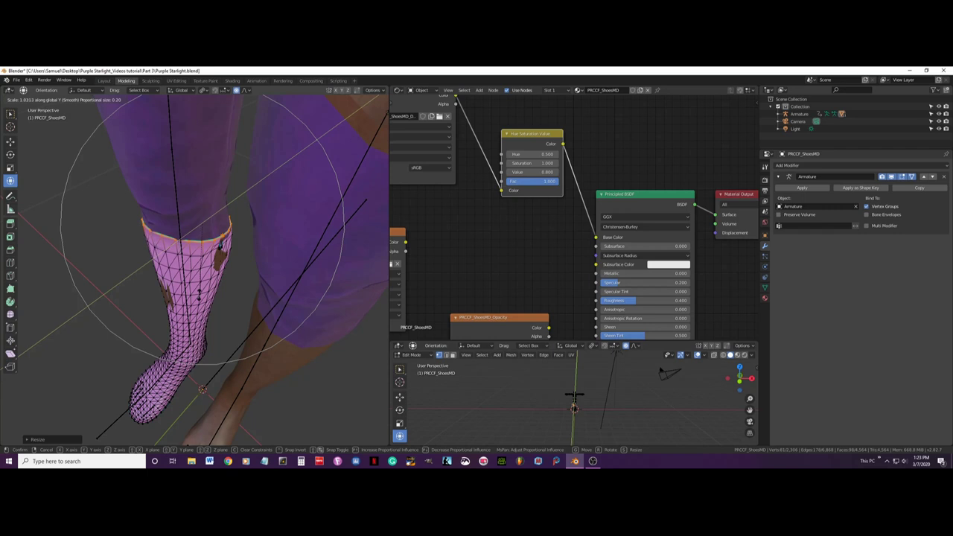
{"action": "left_click", "coordinate": [199, 296]}
{"action": "mouse_move", "coordinate": [200, 296]}
{"action": "middle_mouse_down"}
{"action": "mouse_move", "coordinate": [223, 268]}
{"action": "mouse_move", "coordinate": [199, 286]}
{"action": "middle_mouse_up"}
Move a vertex on the inner side of the right boot outward along X to cover the skin poking through
{"action": "scroll", "coordinate": [203, 271], "scroll_direction": "up", "scroll_amount": 2}
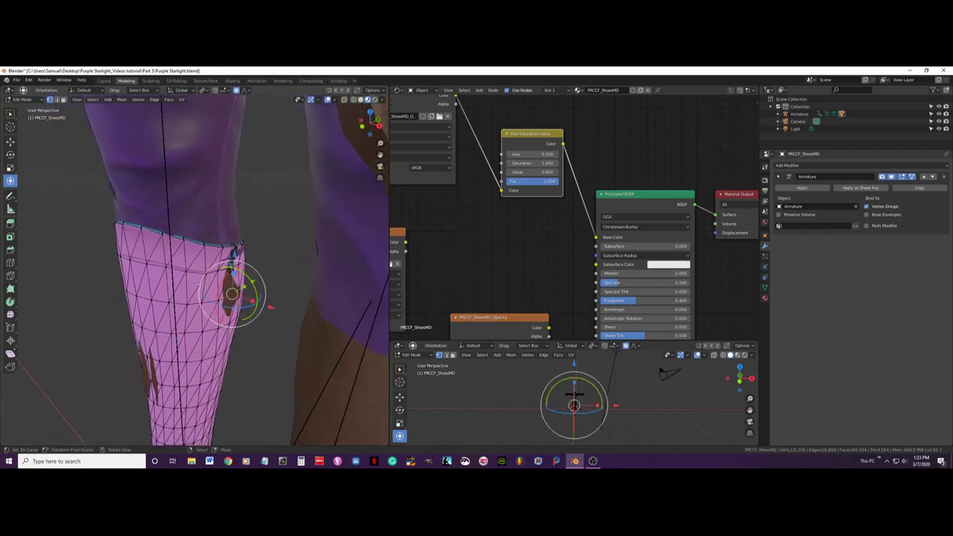
{"action": "key", "text": "g"}
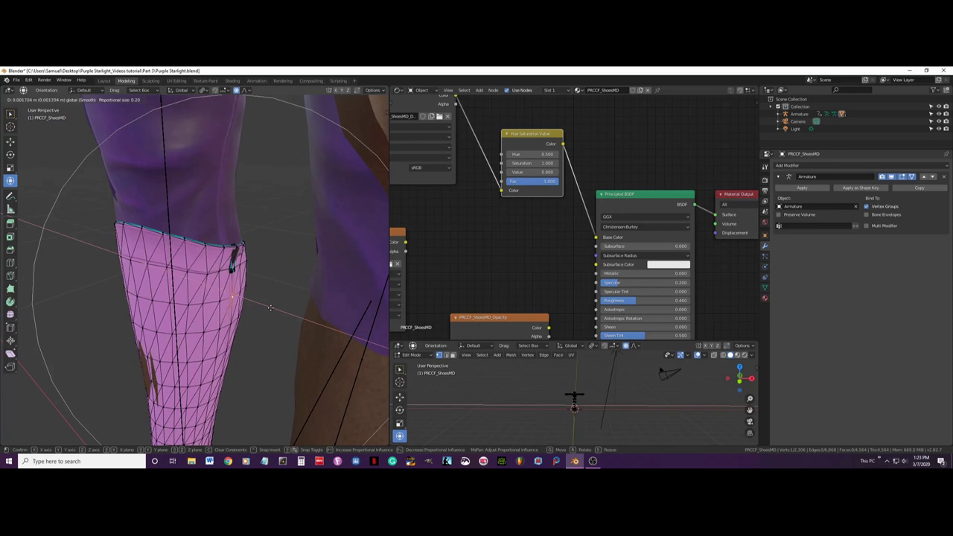
{"action": "left_click", "coordinate": [270, 307]}
{"action": "middle_click_drag", "start_coordinate": [289, 306], "coordinate": [187, 336]}
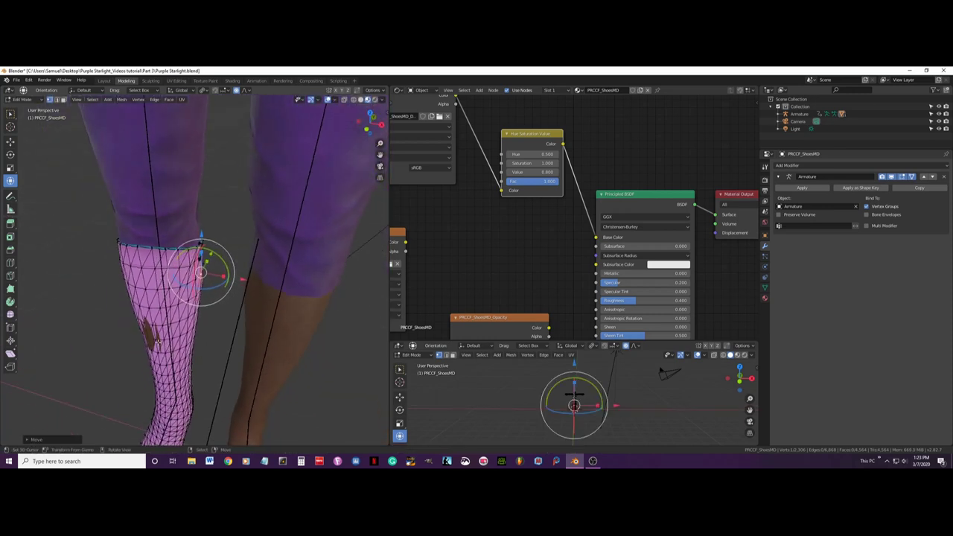
Move a vertex on the right boot's shin along the Y axis with proportional editing to cover the exposed skin
{"action": "key", "text": "g"}
{"action": "scroll", "coordinate": [169, 337], "scroll_direction": "up", "scroll_amount": 7}
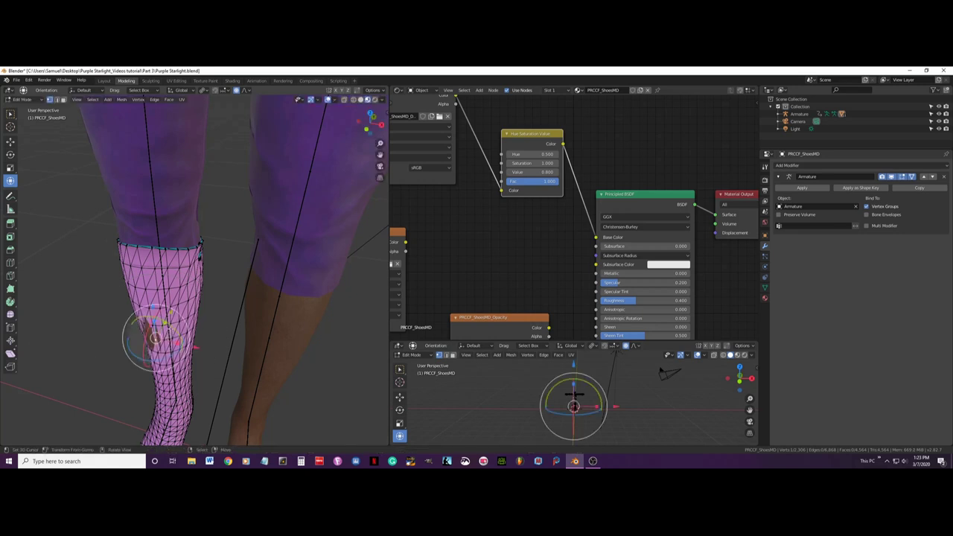
{"action": "key", "text": "y"}
{"action": "left_click", "coordinate": [170, 313]}
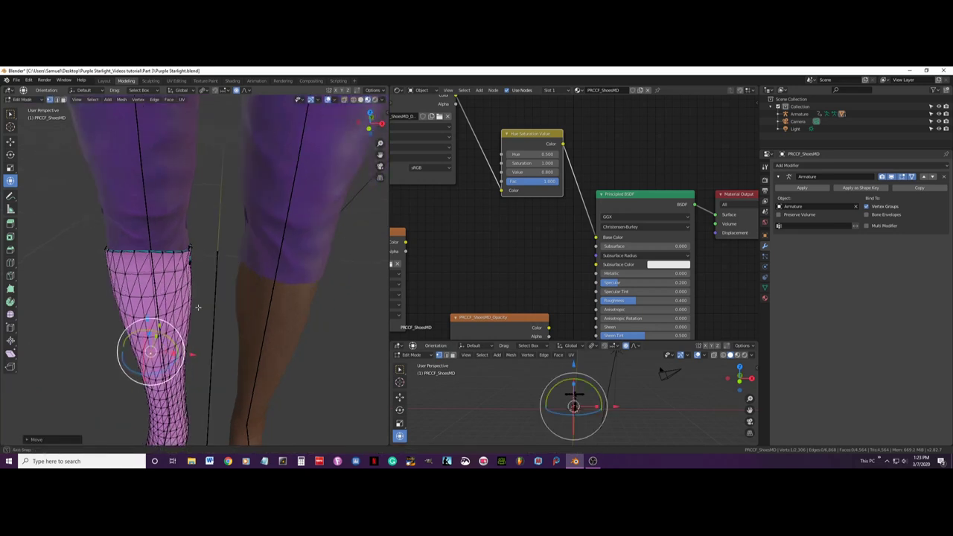
{"action": "middle_click_drag", "start_coordinate": [170, 313], "coordinate": [330, 335]}
Adjust a vertex near the back of the right boot's top rim with proportional editing
{"action": "scroll", "coordinate": [330, 325], "scroll_direction": "up", "scroll_amount": 3}
{"action": "left_click", "coordinate": [277, 306]}
{"action": "key", "text": "g"}
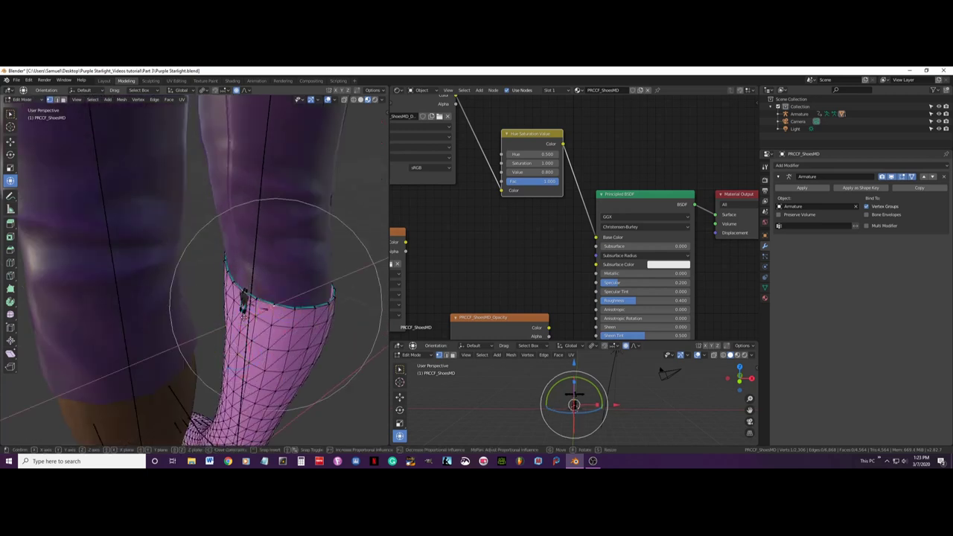
{"action": "left_click", "coordinate": [260, 320]}
{"action": "middle_click_drag", "start_coordinate": [259, 320], "coordinate": [149, 316]}
{"action": "scroll", "coordinate": [244, 343], "scroll_direction": "down", "scroll_amount": 2}
Examine the right boot's rim and both boots in Object Mode for gaps and exposed skin
{"action": "key", "text": "Tab"}
{"action": "middle_click_drag", "start_coordinate": [245, 343], "coordinate": [169, 313]}
{"action": "scroll", "coordinate": [133, 347], "scroll_direction": "up", "scroll_amount": 5}
{"action": "scroll", "coordinate": [200, 310], "scroll_direction": "up", "scroll_amount": 4}
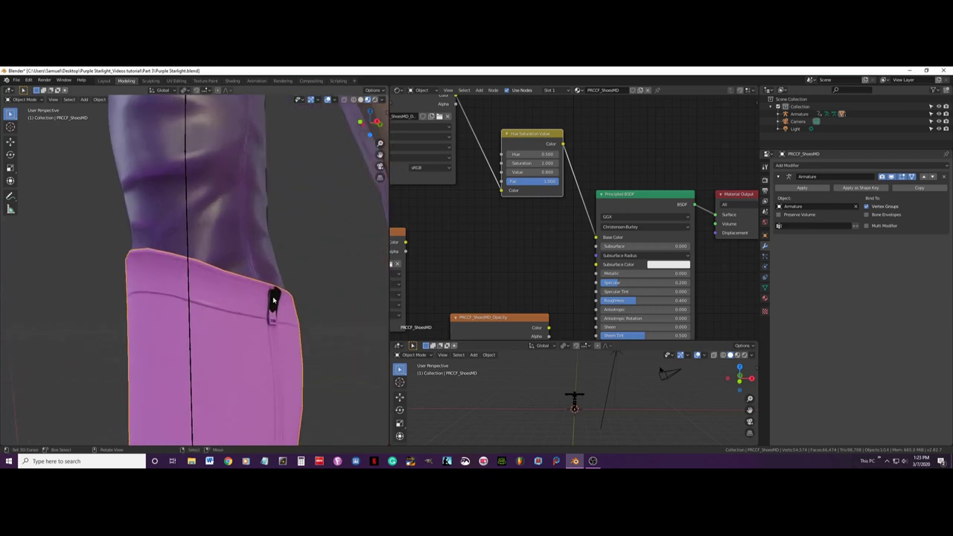
{"action": "middle_click_drag", "start_coordinate": [277, 300], "coordinate": [213, 278]}
{"action": "mouse_move", "coordinate": [191, 309]}
{"action": "middle_mouse_down"}
{"action": "mouse_move", "coordinate": [234, 315]}
{"action": "mouse_move", "coordinate": [182, 295]}
{"action": "middle_mouse_up"}
{"action": "scroll", "coordinate": [200, 293], "scroll_direction": "down", "scroll_amount": 4}
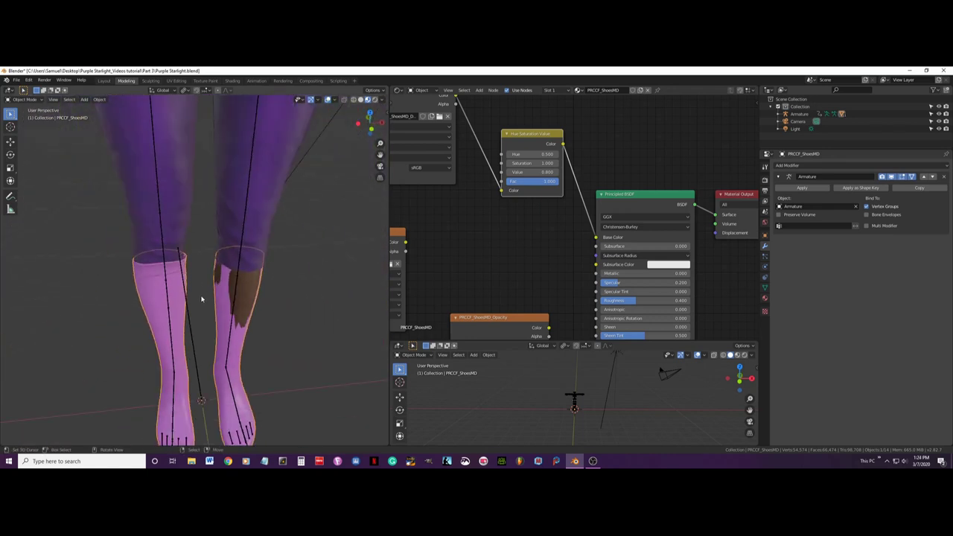
Return to mesh editing in front view, reveal the hidden left boot and clear the selection
{"action": "key", "text": "Tab"}
{"action": "key", "text": "KP_1"}
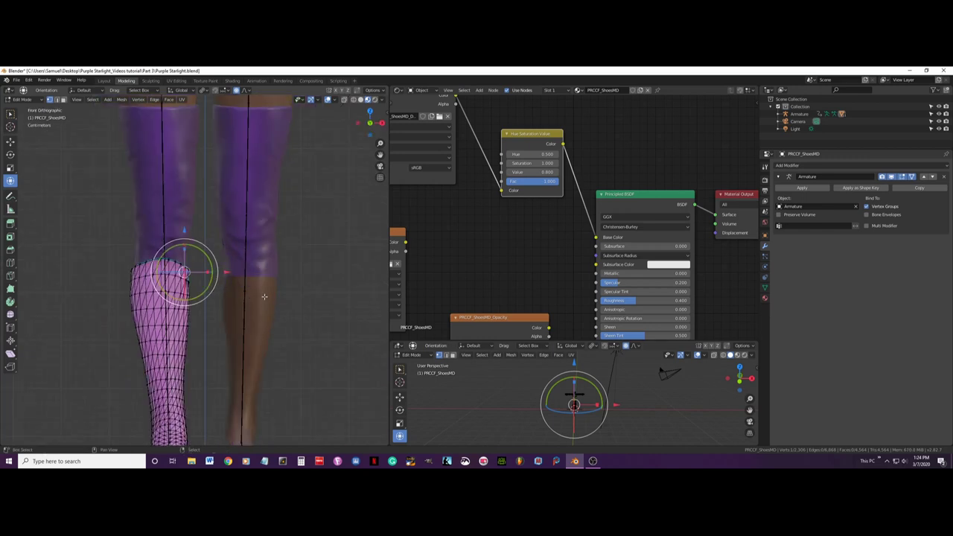
{"action": "middle_click_drag", "start_coordinate": [269, 324], "coordinate": [246, 285], "text": "shift"}
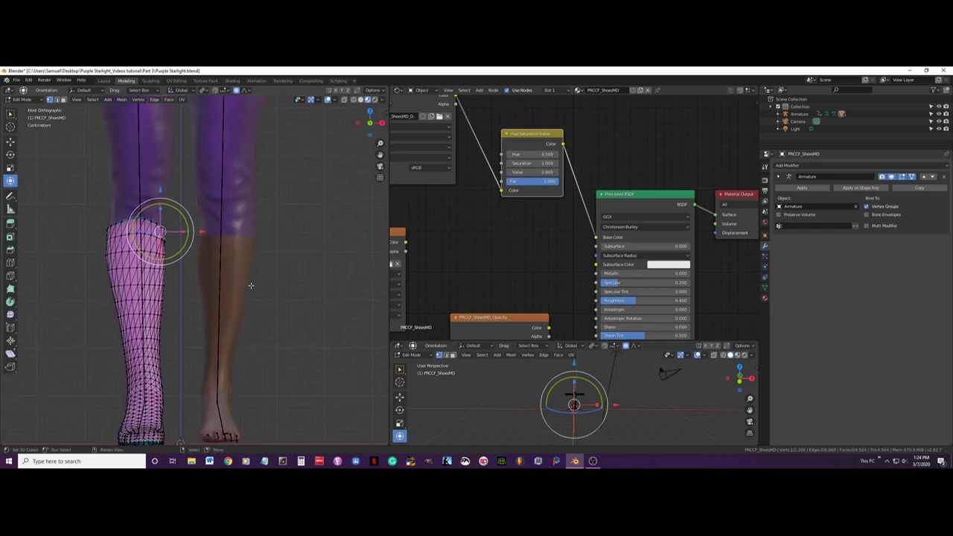
{"action": "key", "text": "alt+h"}
{"action": "scroll", "coordinate": [255, 292], "scroll_direction": "down", "scroll_amount": 1}
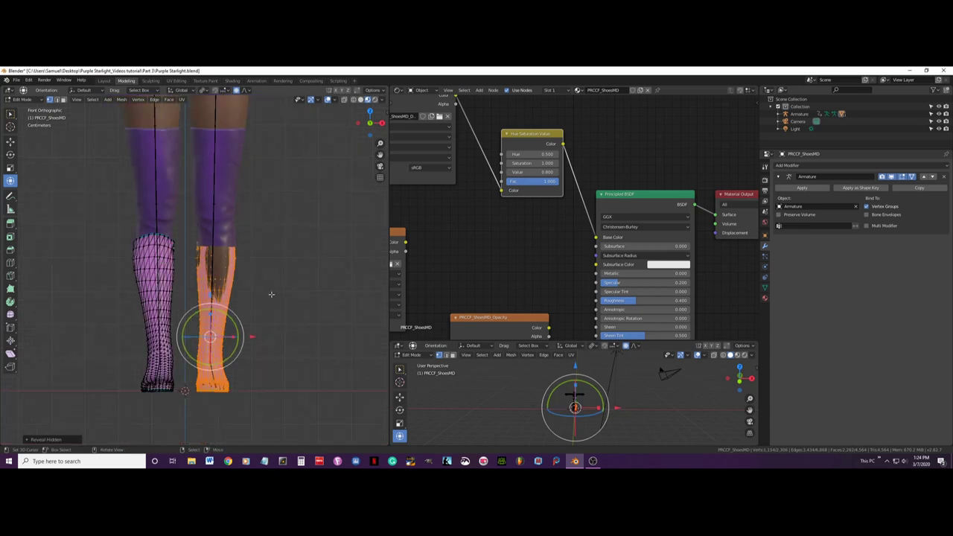
{"action": "key", "text": "alt+a"}
Switch to wireframe, box-select all vertices of the character's right boot and hide them
{"action": "key", "text": "z"}
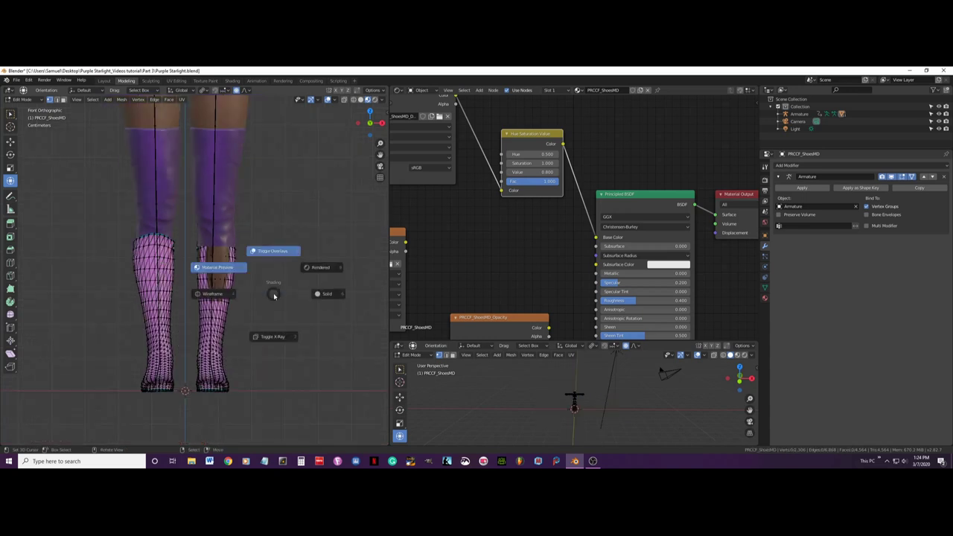
{"action": "left_click", "coordinate": [222, 298]}
{"action": "key", "text": "a"}
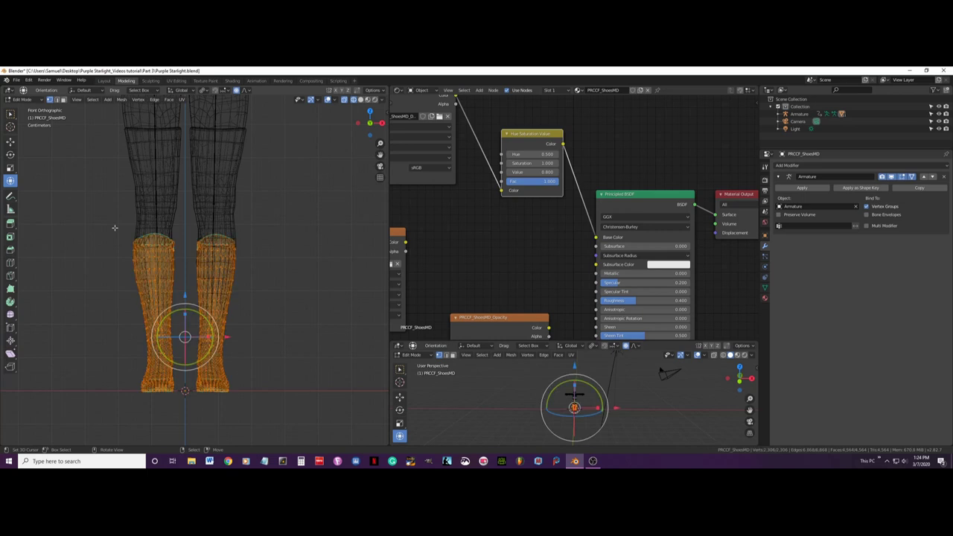
{"action": "key", "text": "alt+a"}
{"action": "key", "text": "b"}
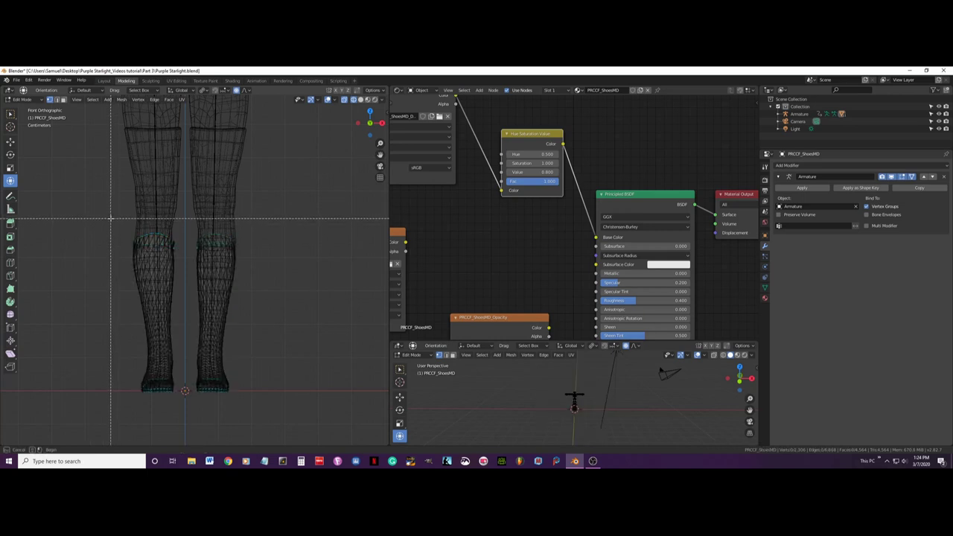
{"action": "left_click_drag", "start_coordinate": [110, 217], "coordinate": [194, 406]}
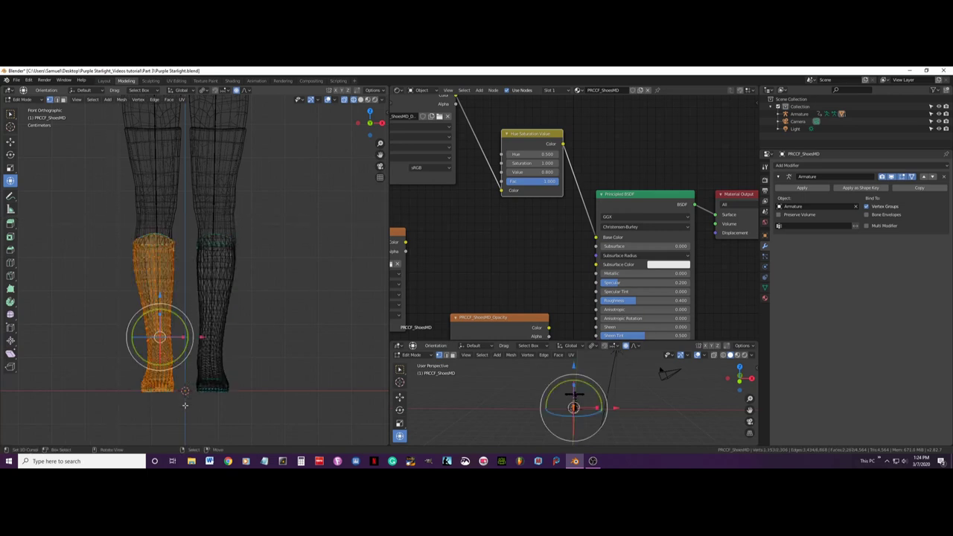
{"action": "key", "text": "h"}
Clear the selection and circle-select the top rim vertices of the character's left boot
{"action": "middle_click_drag", "start_coordinate": [214, 224], "coordinate": [230, 240]}
{"action": "key", "text": "a"}
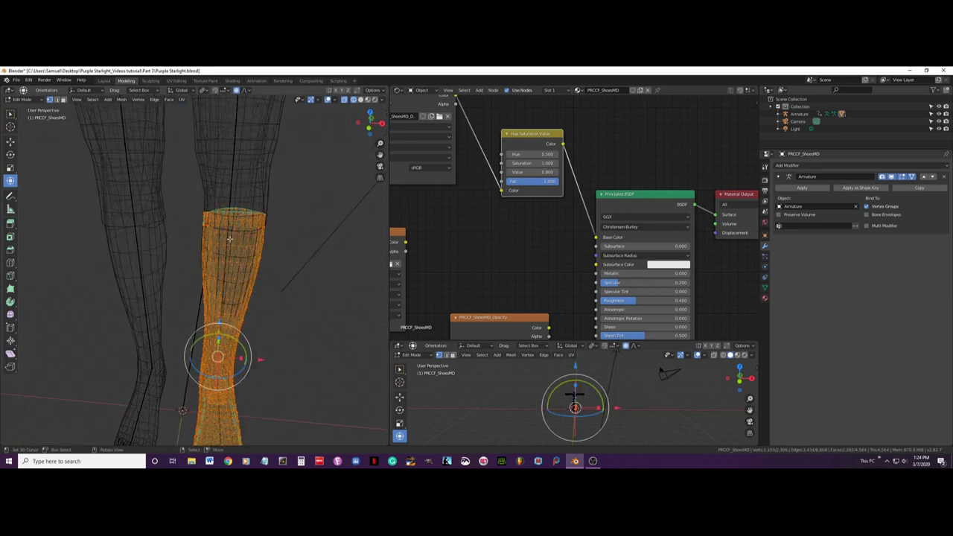
{"action": "key", "text": "alt+a"}
{"action": "key", "text": "c"}
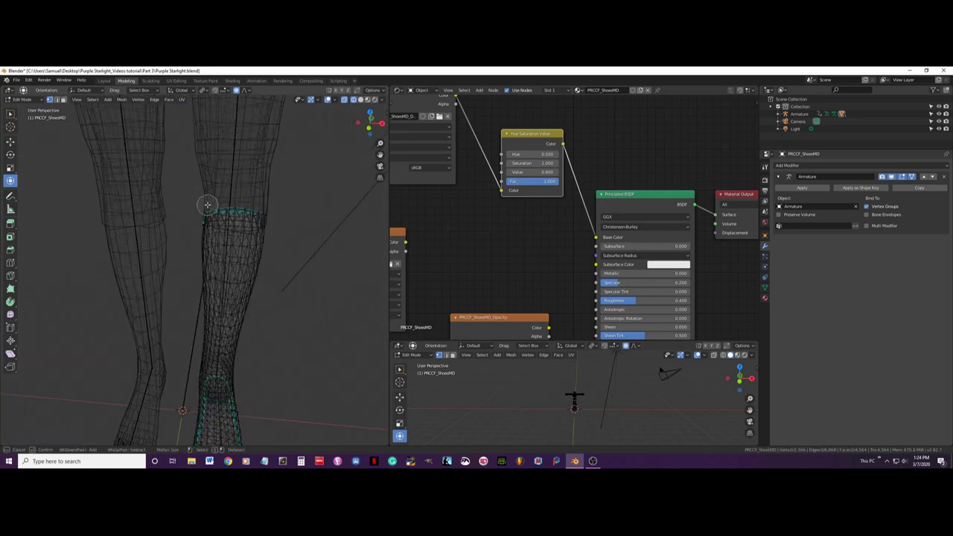
{"action": "left_click_drag", "start_coordinate": [208, 205], "coordinate": [247, 210]}
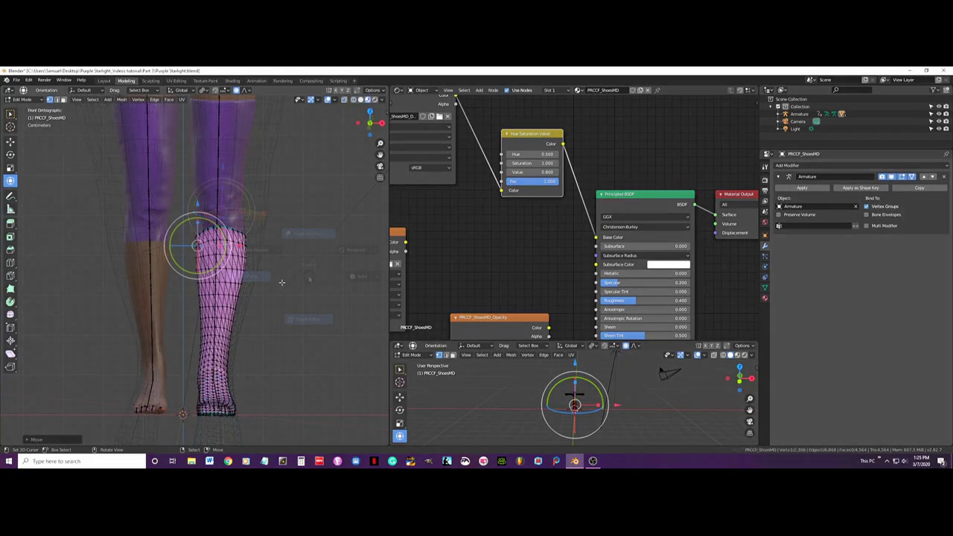
Reveal the hidden right boot, return to Object Mode with nothing selected in the mesh, and save the file
{"action": "middle_click_drag", "start_coordinate": [309, 272], "coordinate": [264, 298]}
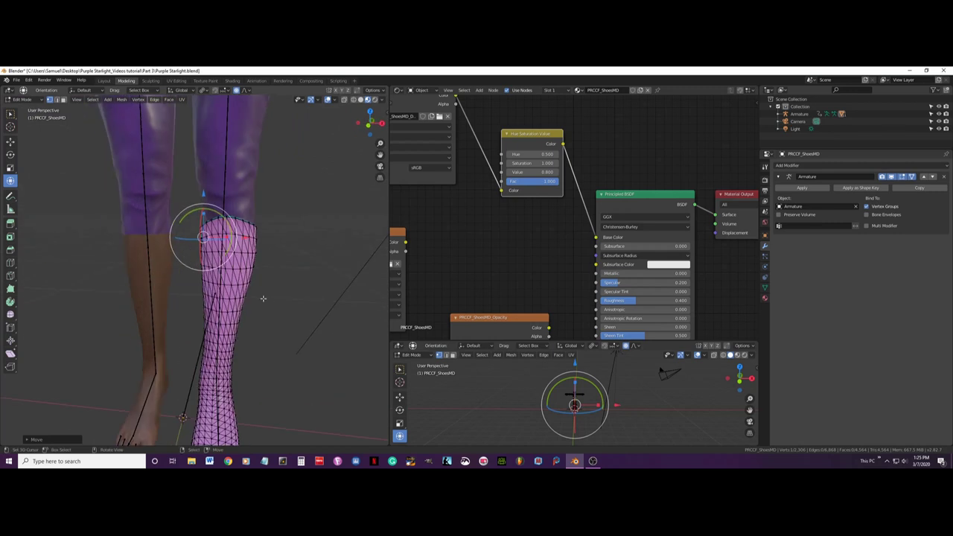
{"action": "key", "text": "KP_1"}
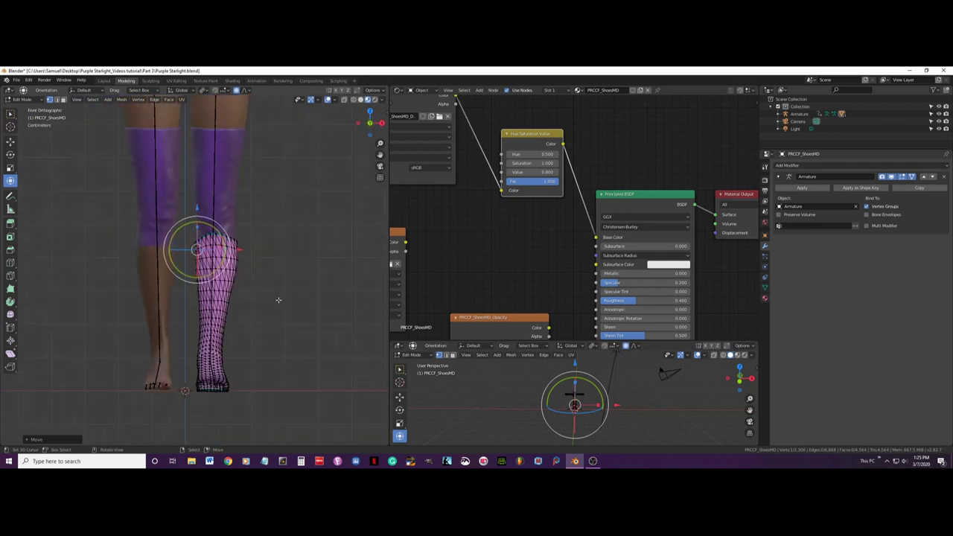
{"action": "key", "text": "alt+h"}
{"action": "key", "text": "alt+a"}
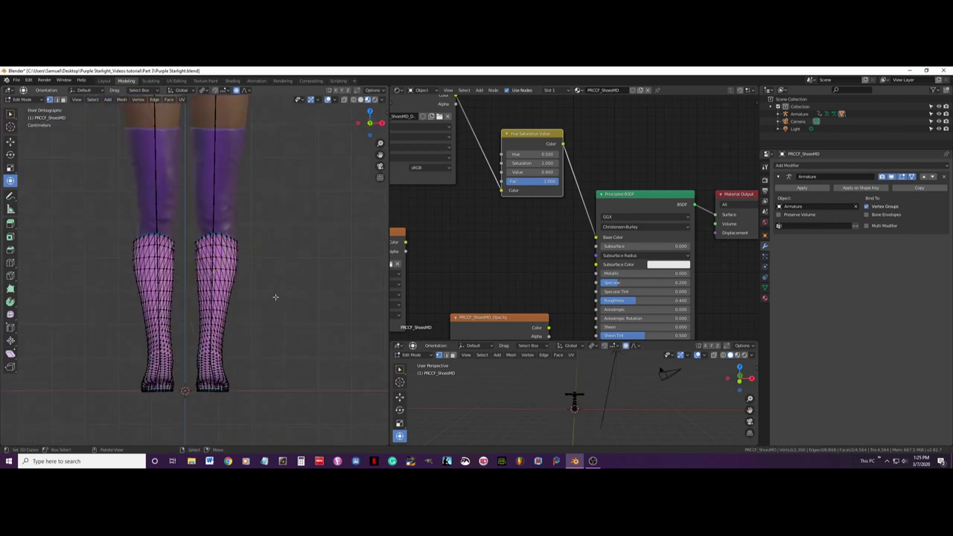
{"action": "key", "text": "Tab"}
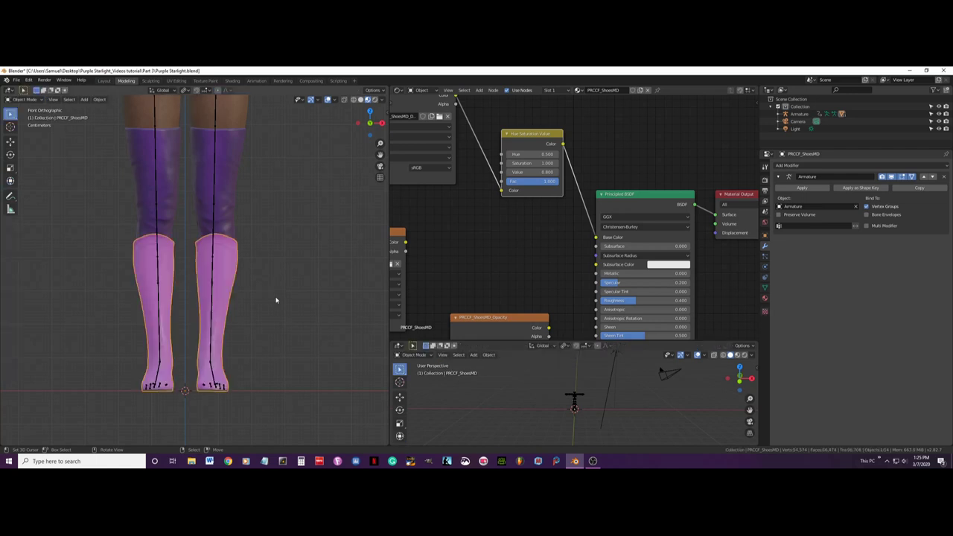
{"action": "key", "text": "ctrl+s"}
Frame the whole character from the front and preview it in rendered shading with the viewport overlays hidden
{"action": "scroll", "coordinate": [271, 254], "scroll_direction": "down", "scroll_amount": 7}
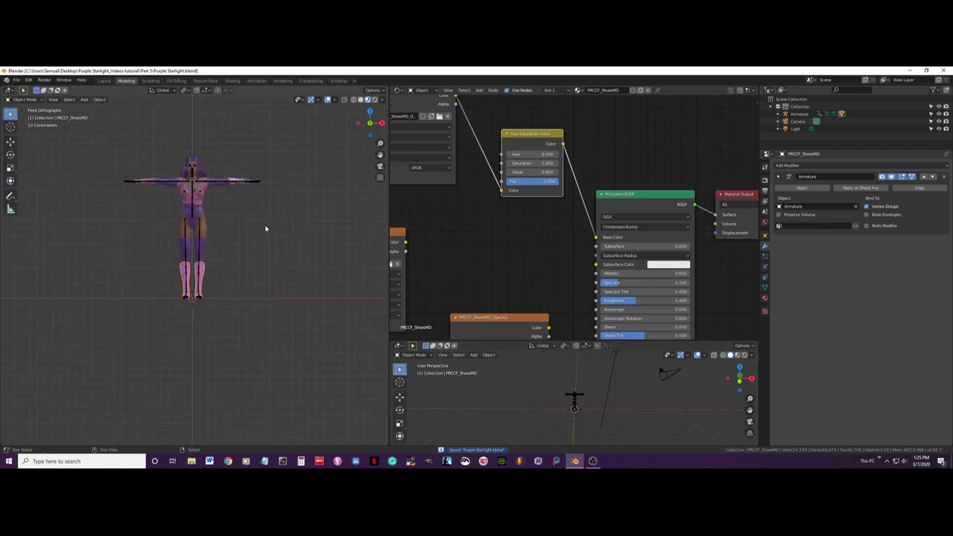
{"action": "scroll", "coordinate": [281, 255], "scroll_direction": "up", "scroll_amount": 3}
{"action": "middle_click_drag", "start_coordinate": [266, 226], "coordinate": [263, 275], "text": "shift"}
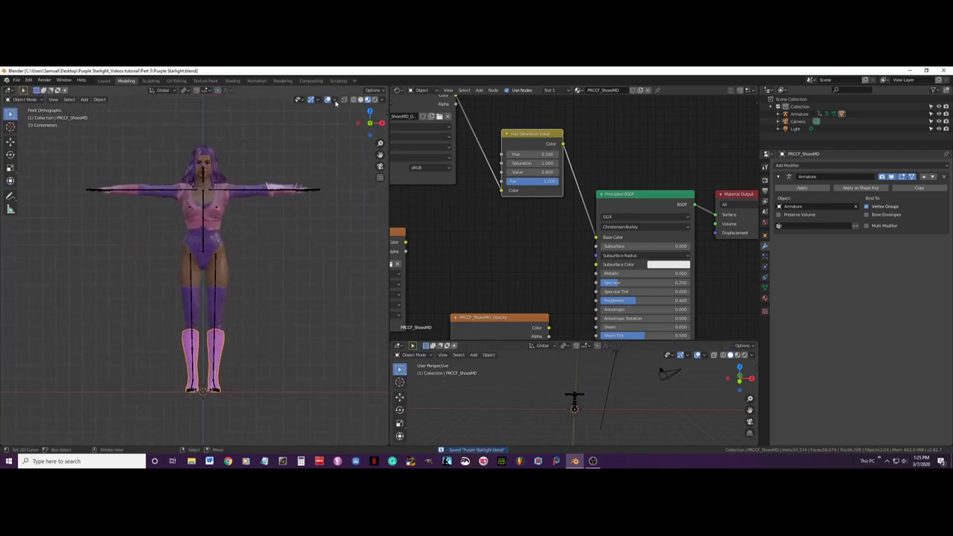
{"action": "left_click", "coordinate": [312, 101]}
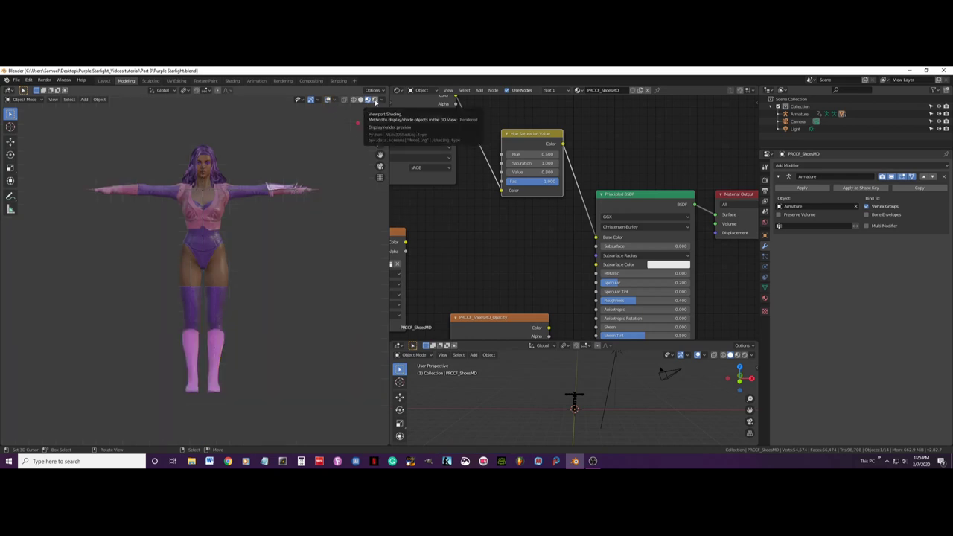
{"action": "left_click", "coordinate": [375, 101]}
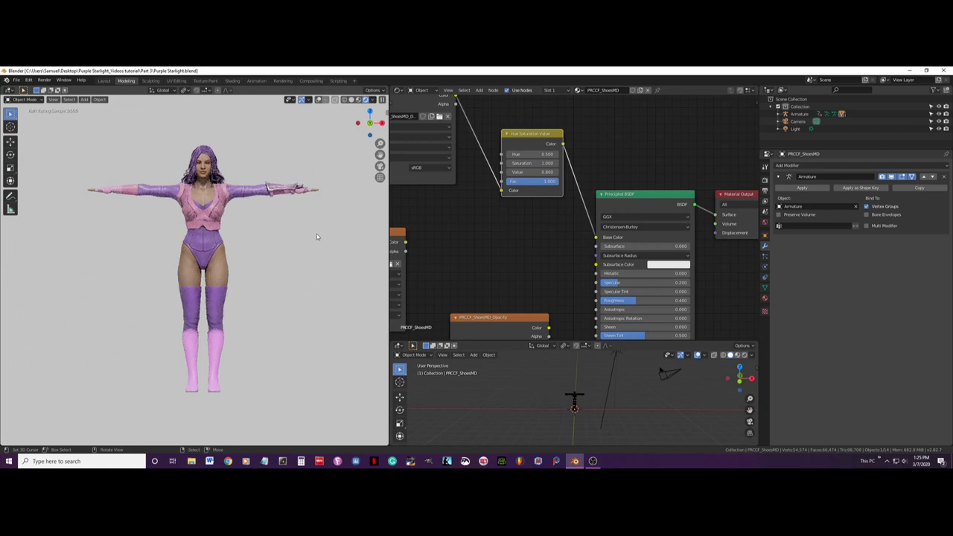
Switch the character's viewport from rendered to material preview shading and face the character from the front
{"action": "middle_click_drag", "start_coordinate": [317, 234], "coordinate": [256, 255]}
{"action": "scroll", "coordinate": [256, 255], "scroll_direction": "up", "scroll_amount": 2}
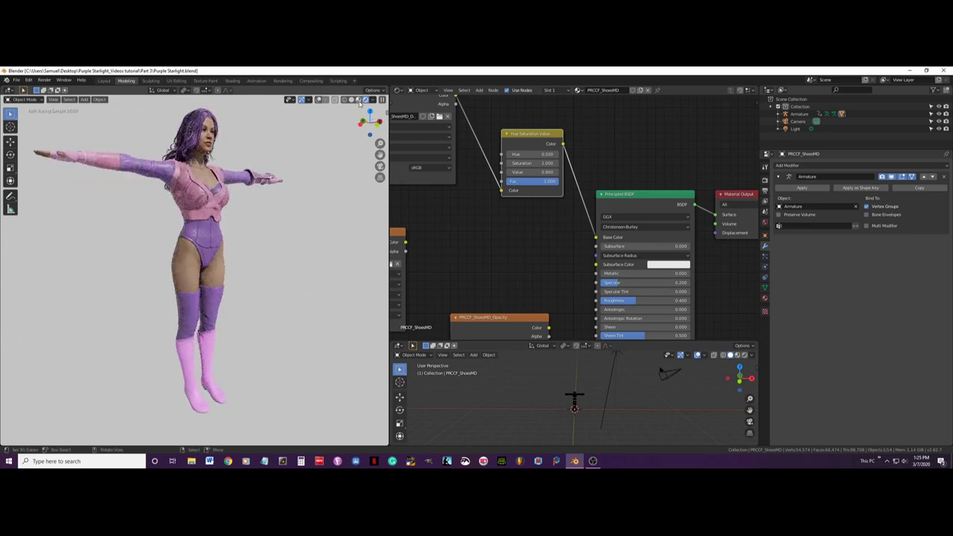
{"action": "left_click", "coordinate": [359, 100]}
{"action": "mouse_move", "coordinate": [296, 240]}
{"action": "middle_mouse_down"}
{"action": "mouse_move", "coordinate": [244, 262]}
{"action": "mouse_move", "coordinate": [151, 267]}
{"action": "mouse_move", "coordinate": [267, 261]}
{"action": "middle_mouse_up"}
{"action": "key", "text": "KP_1"}
{"action": "key", "text": "KP_1"}
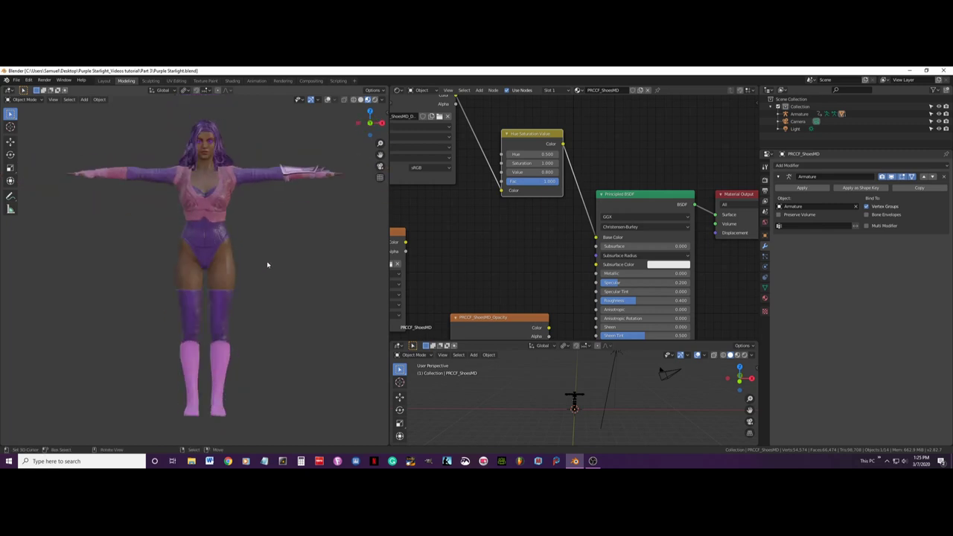
Examine the finished outfit from the front and the side, including a close look at the metallic forearm guard
{"action": "scroll", "coordinate": [263, 273], "scroll_direction": "down", "scroll_amount": 2}
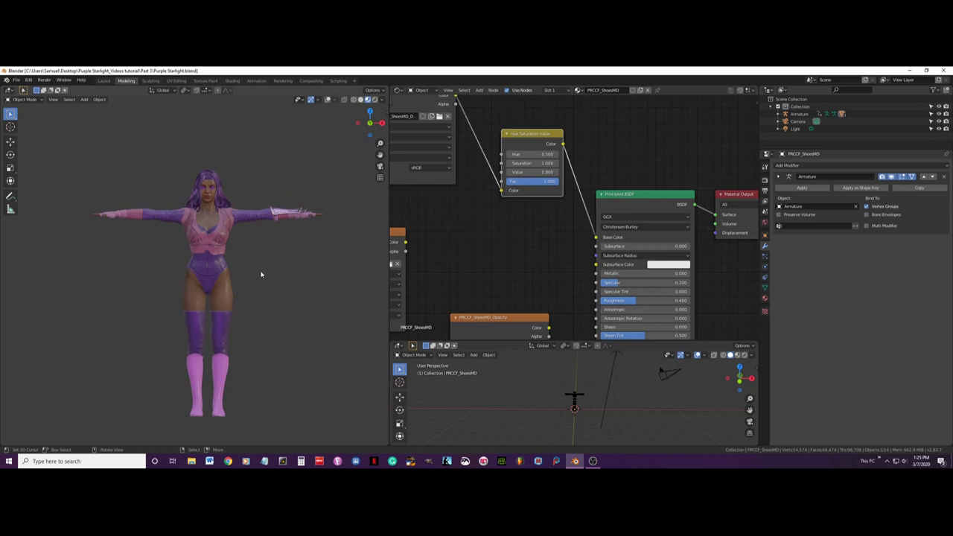
{"action": "scroll", "coordinate": [261, 275], "scroll_direction": "up", "scroll_amount": 2}
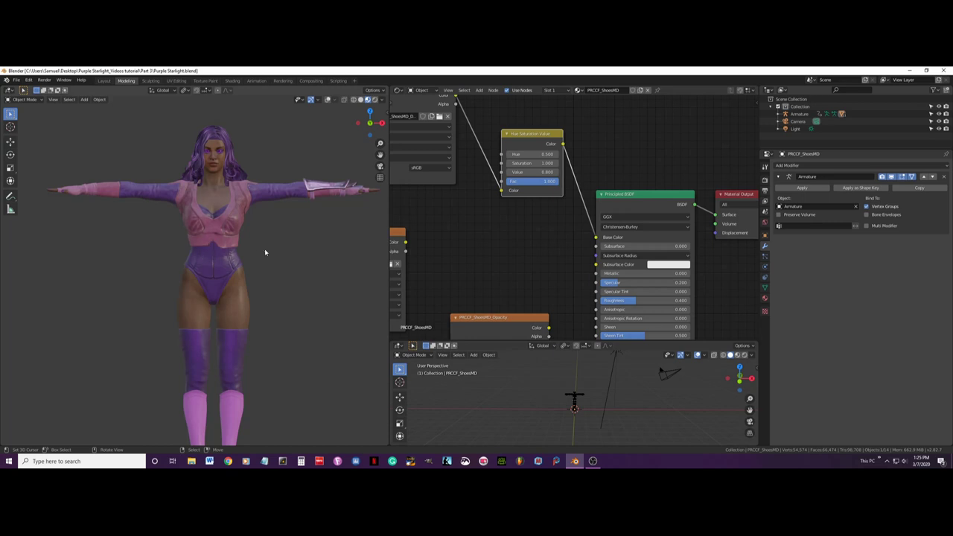
{"action": "middle_click_drag", "start_coordinate": [265, 253], "coordinate": [232, 221]}
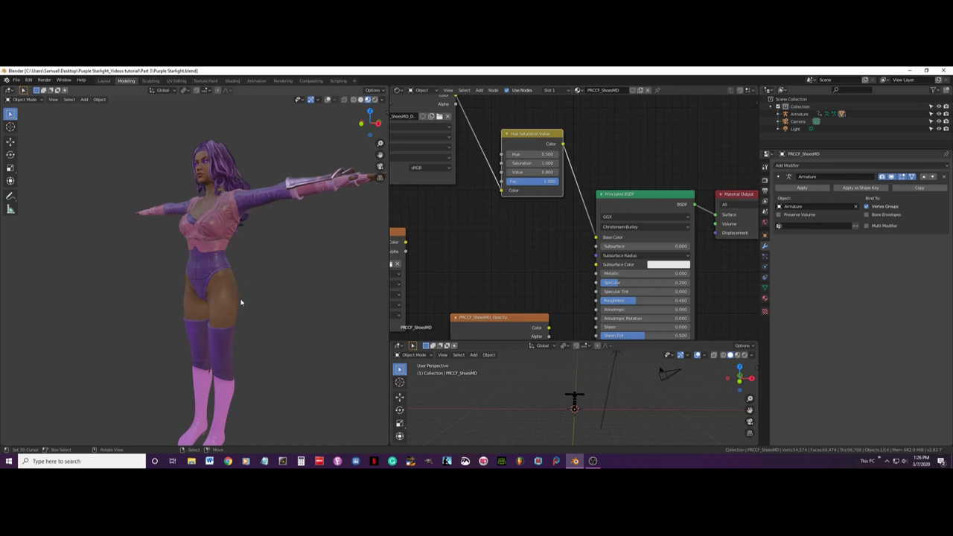
{"action": "scroll", "coordinate": [241, 302], "scroll_direction": "down", "scroll_amount": 2}
{"action": "middle_click_drag", "start_coordinate": [241, 303], "coordinate": [209, 268]}
{"action": "scroll", "coordinate": [192, 294], "scroll_direction": "up", "scroll_amount": 6}
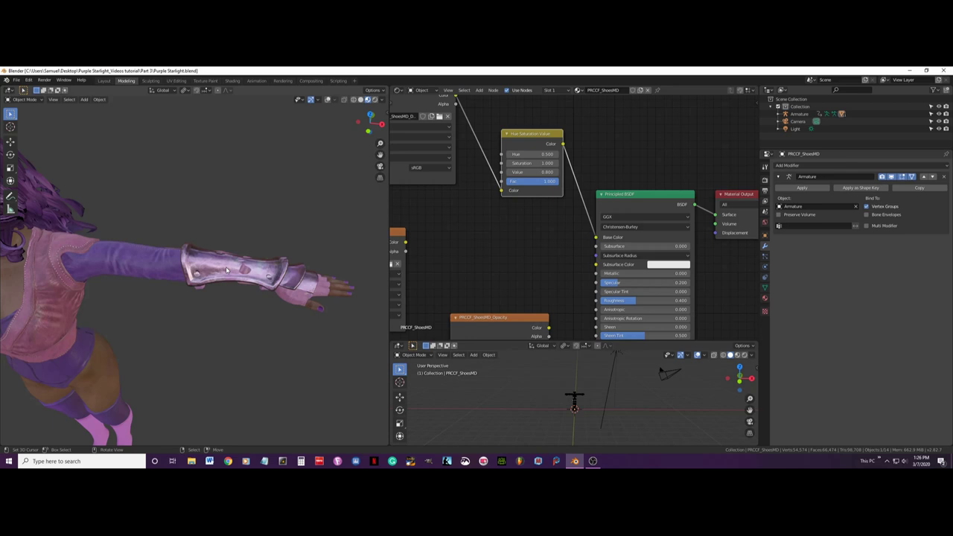
{"action": "middle_click_drag", "start_coordinate": [222, 264], "coordinate": [237, 277]}
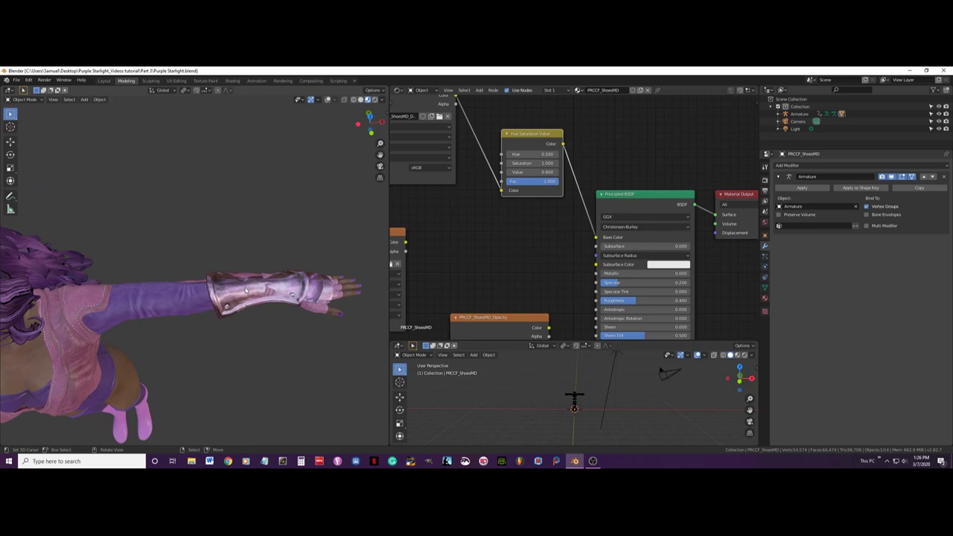
{"action": "middle_click_drag", "start_coordinate": [247, 290], "coordinate": [267, 260]}
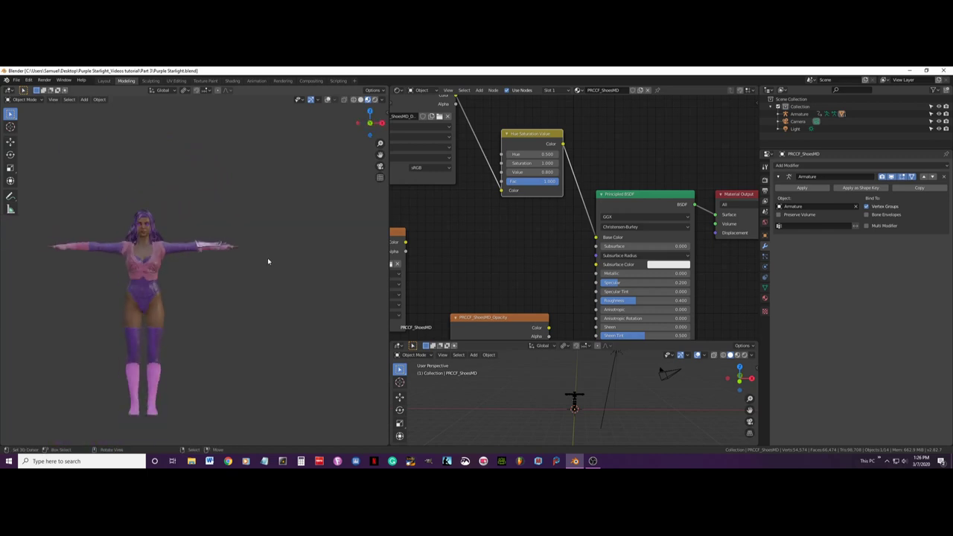
{"action": "scroll", "coordinate": [186, 281], "scroll_direction": "up", "scroll_amount": 4}
{"action": "middle_click_drag", "start_coordinate": [187, 282], "coordinate": [293, 243], "text": "shift"}
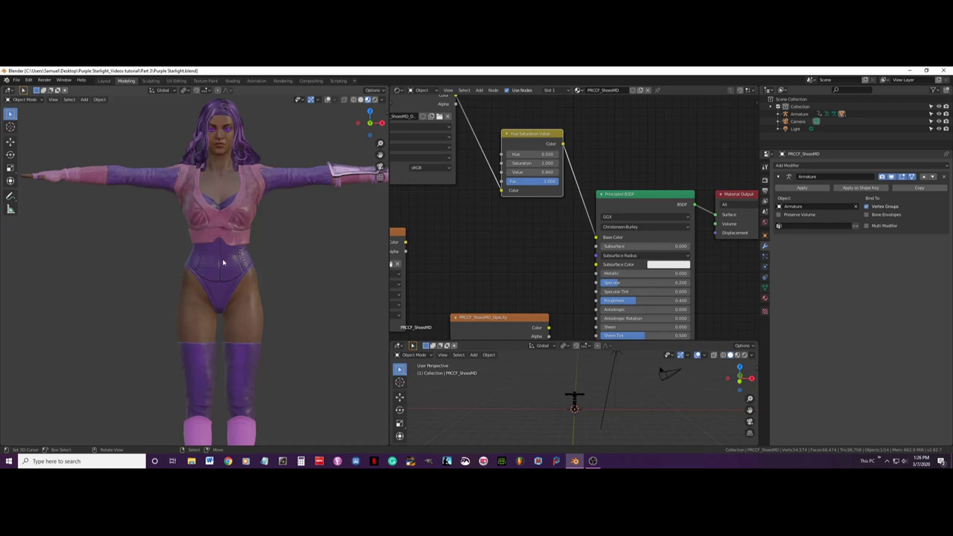
{"action": "scroll", "coordinate": [222, 370], "scroll_direction": "down", "scroll_amount": 2}
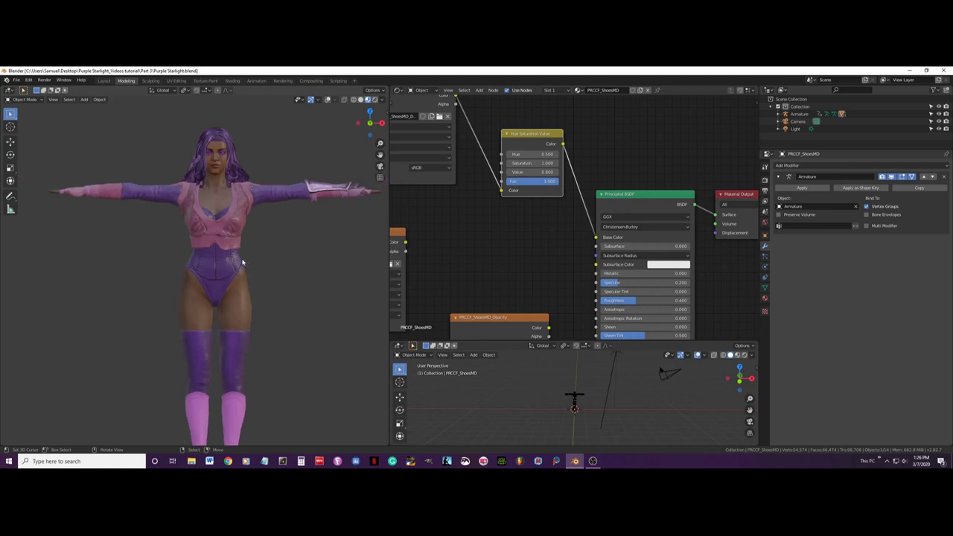